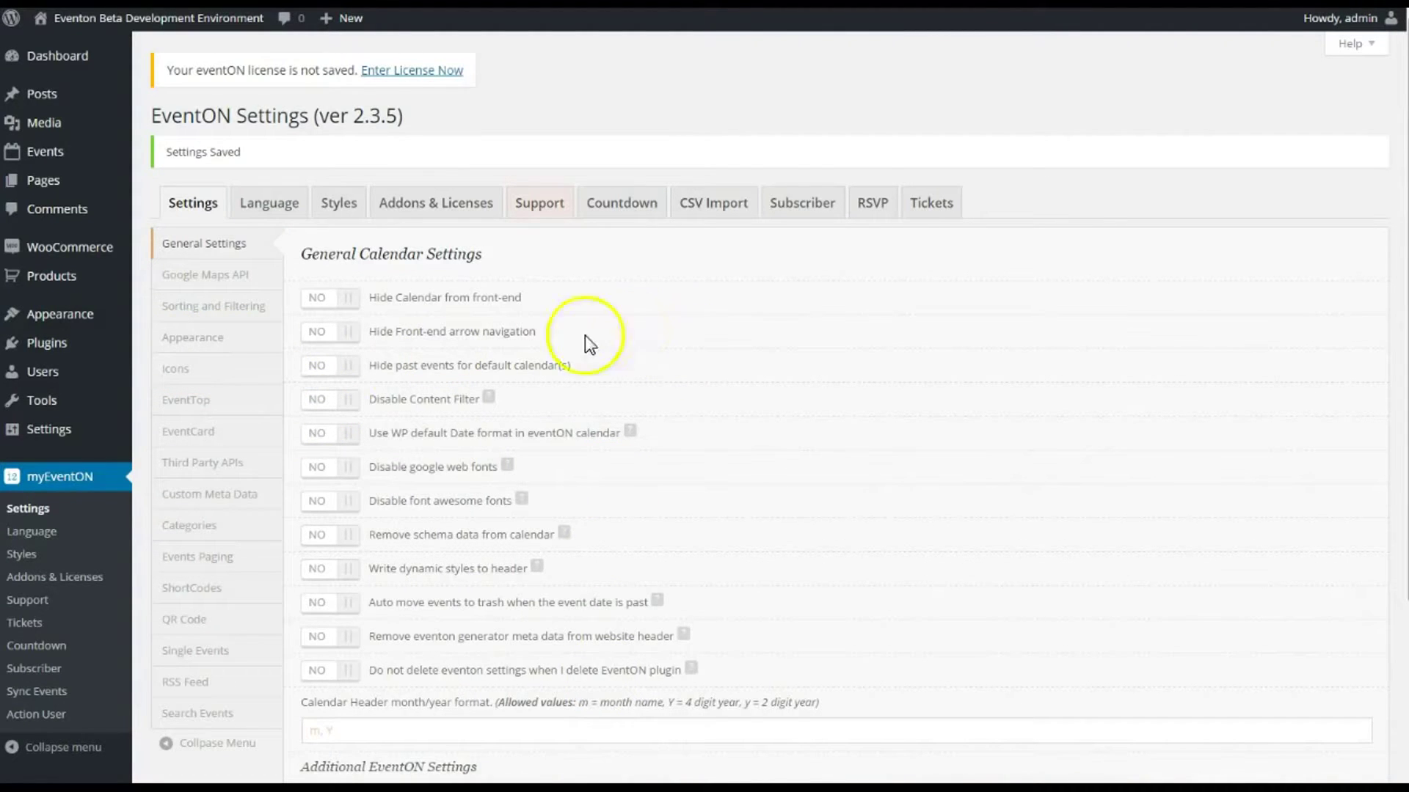
Reload the EventON general settings page and go to the Tickets settings.
left_click(60, 478)
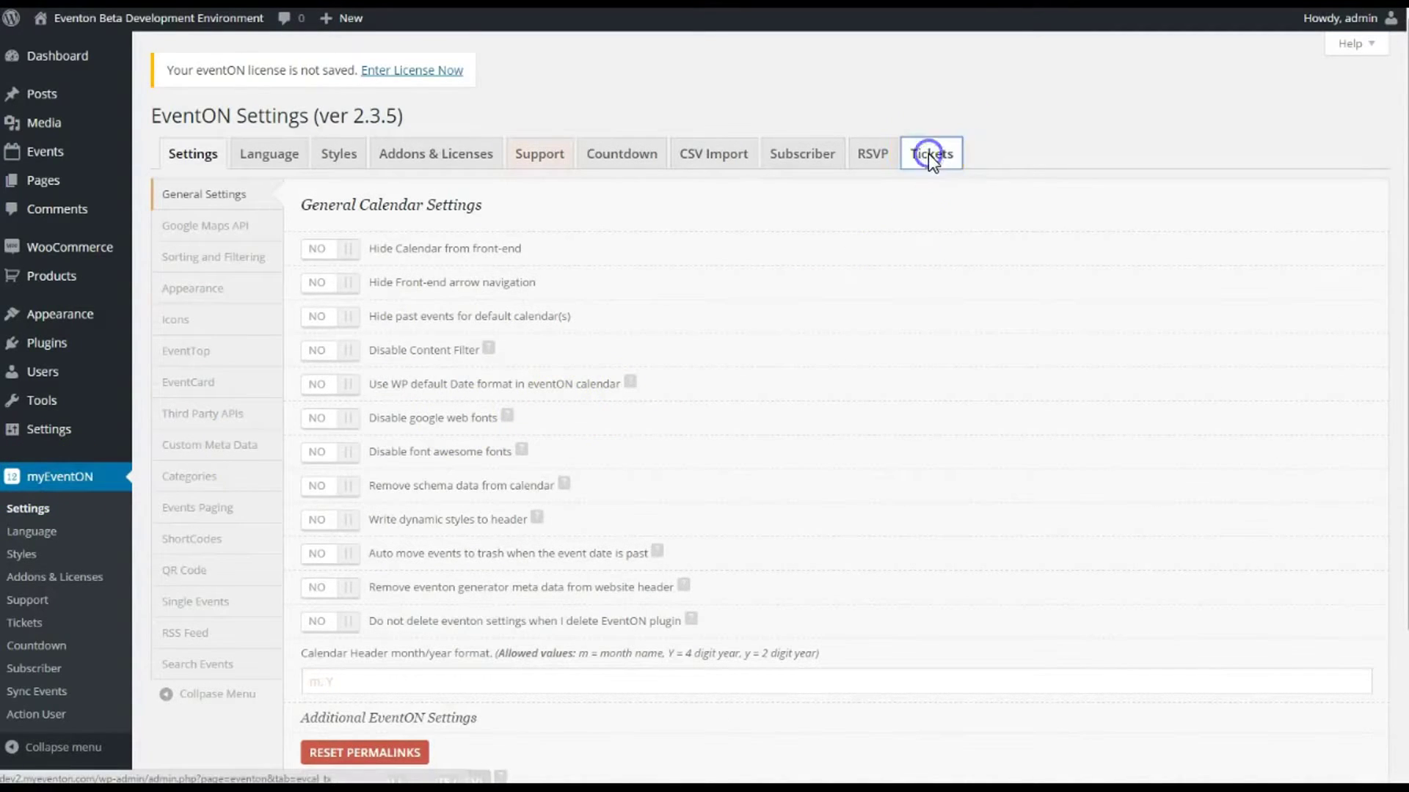
left_click(929, 155)
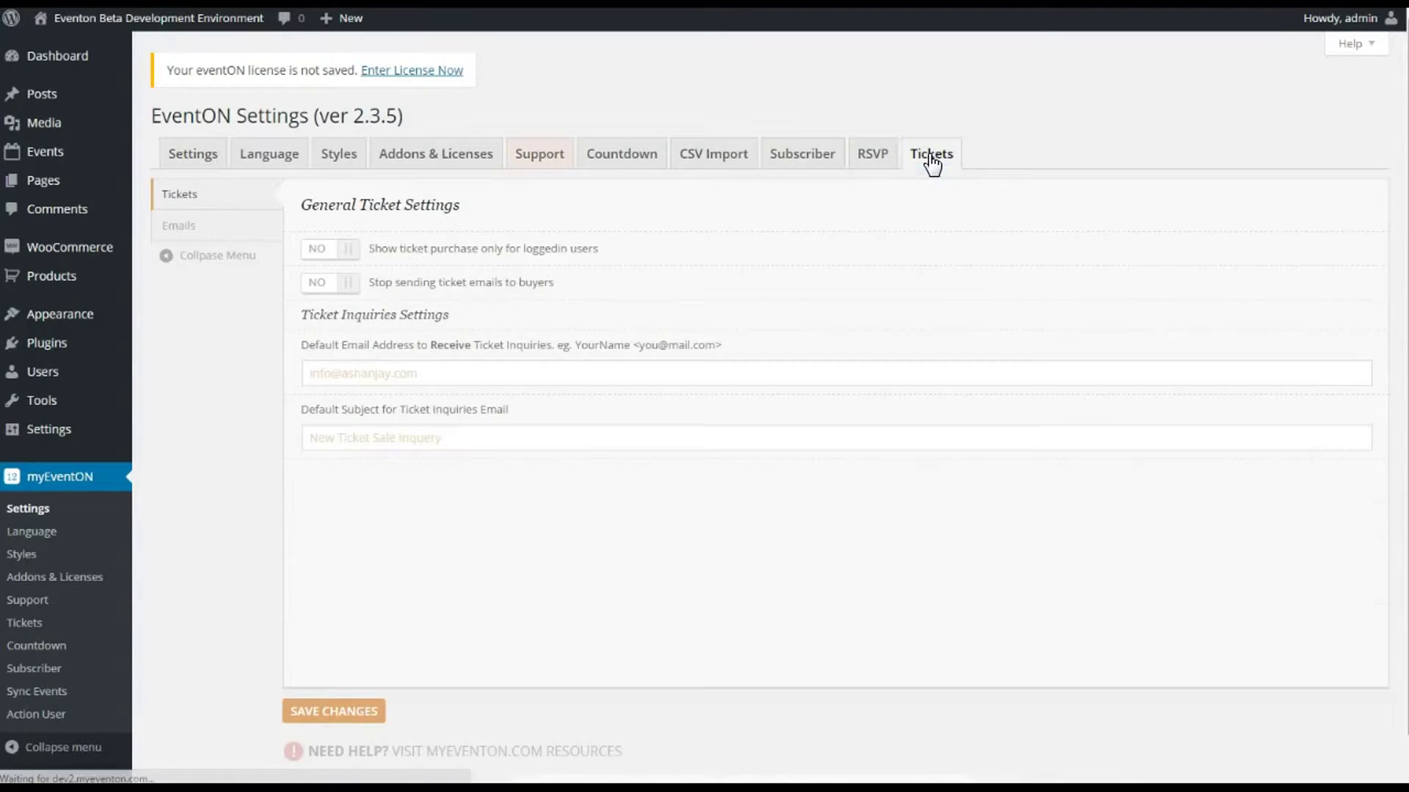
Review the ticket inquiry e-mail fields, then bring up the Event Ticket Email template settings.
left_click(222, 490)
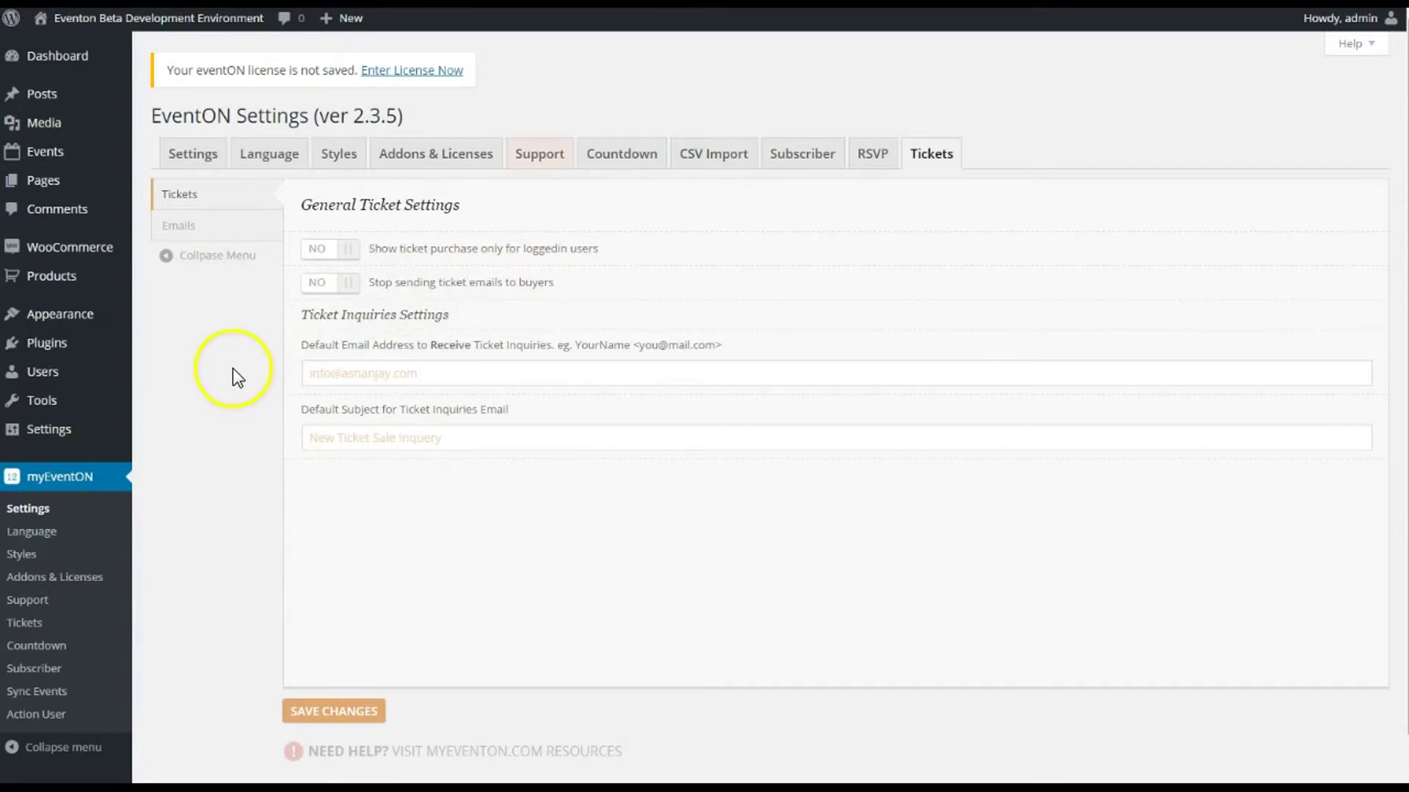
left_click(453, 370)
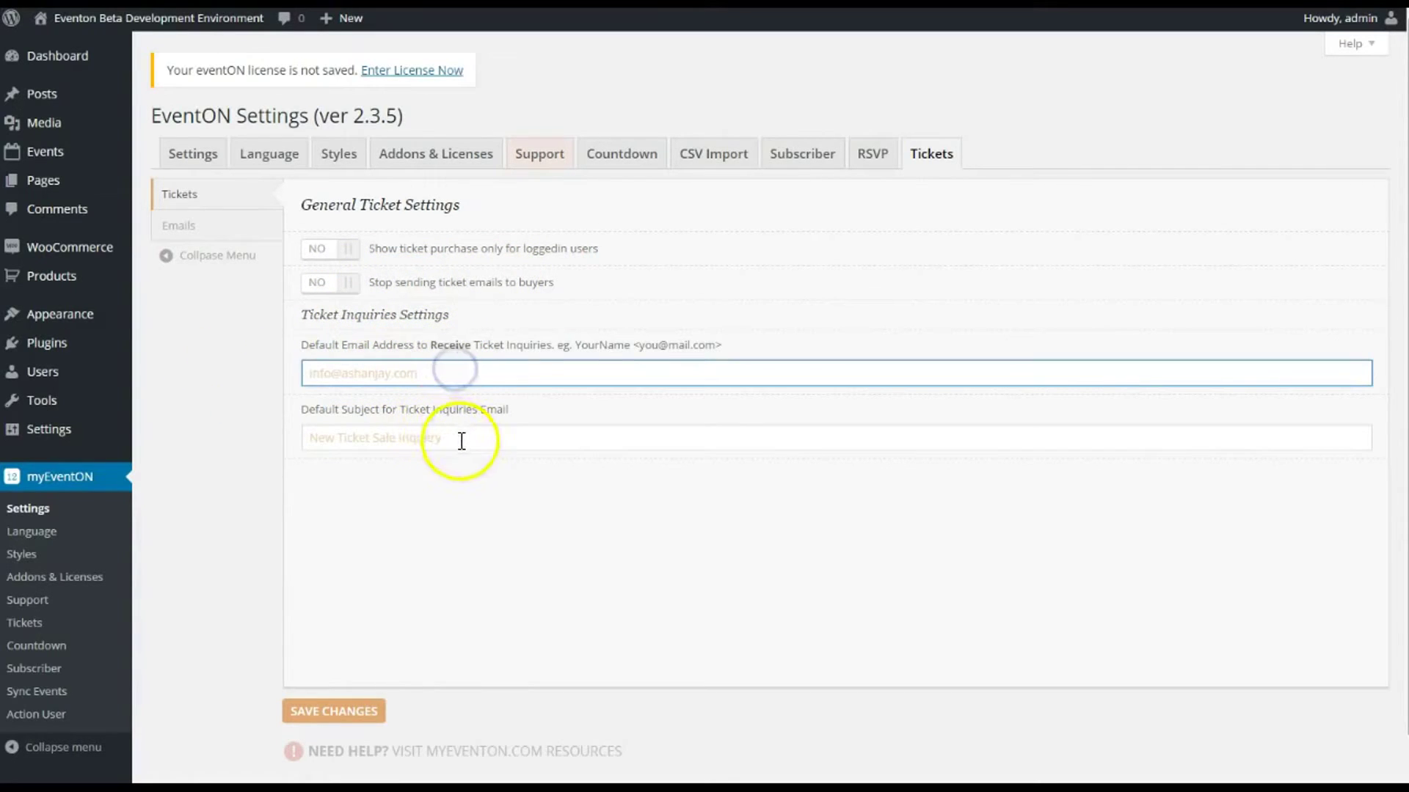
left_click(461, 440)
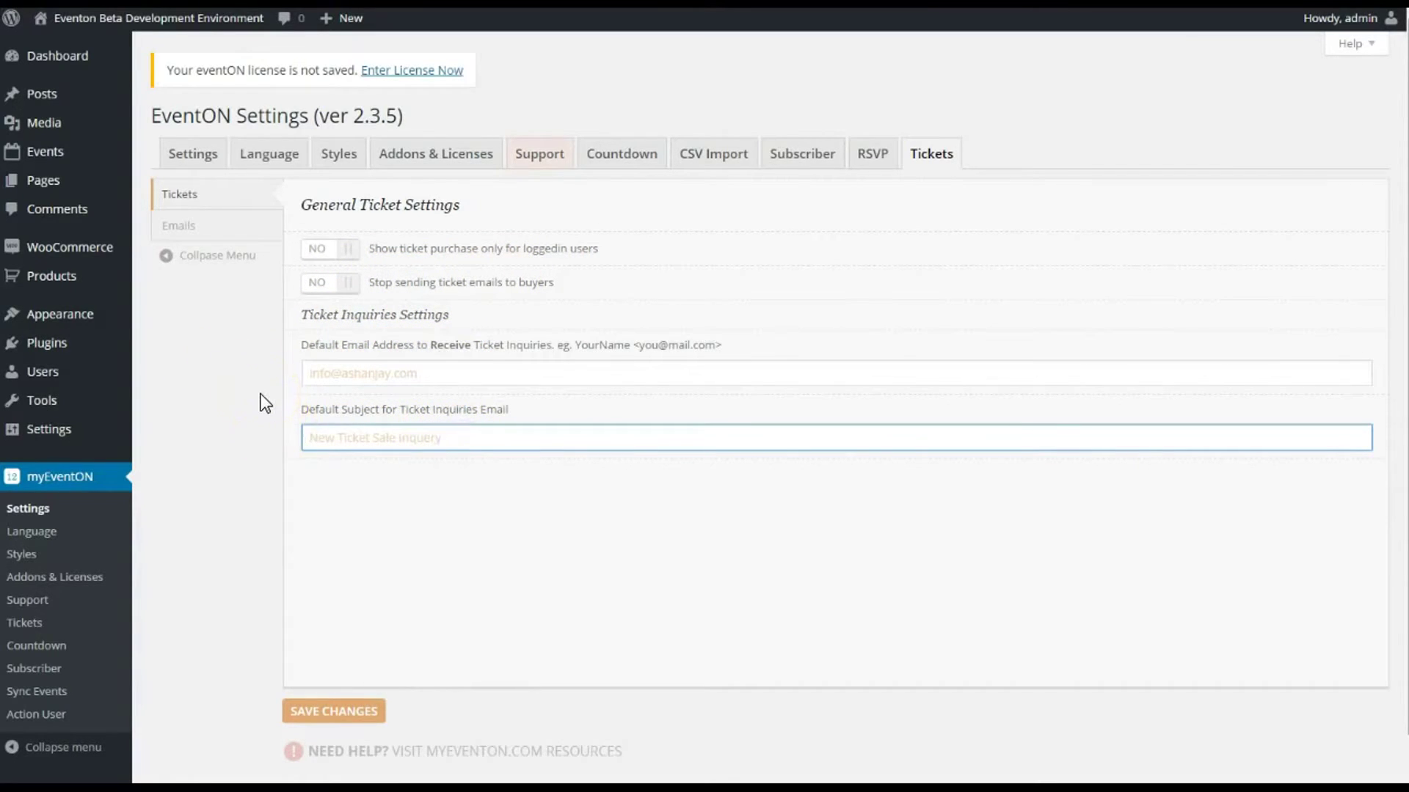
left_click(218, 227)
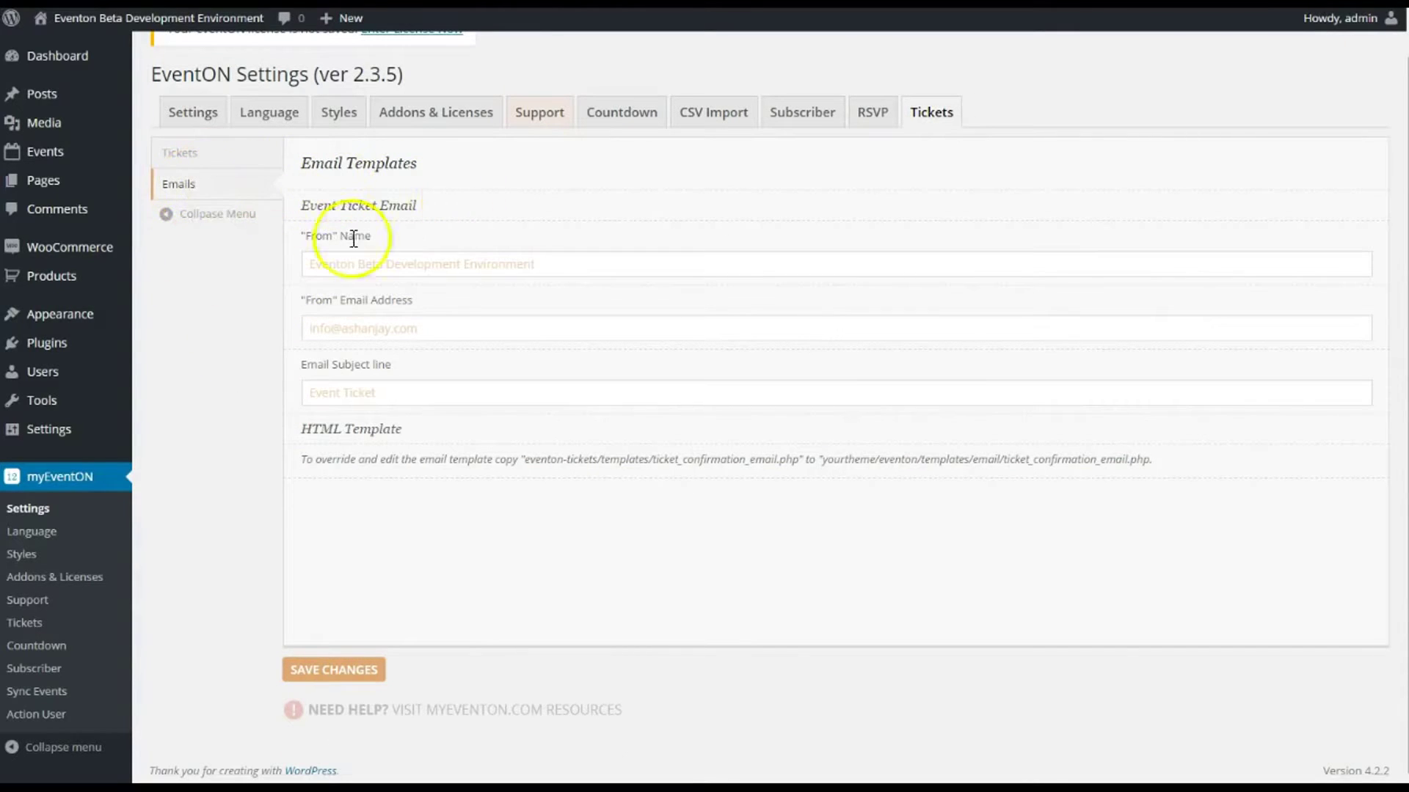
left_click(552, 259)
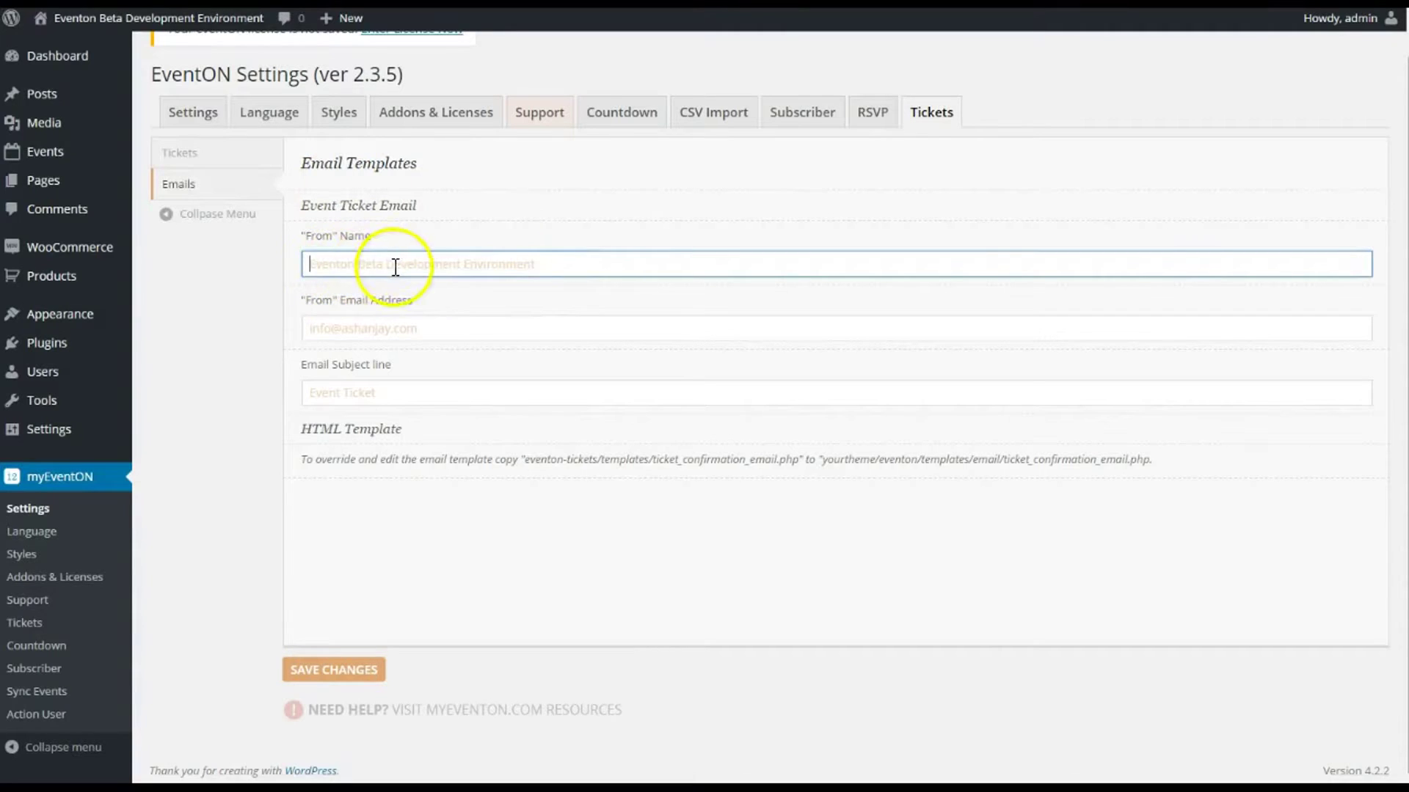
left_click(455, 330)
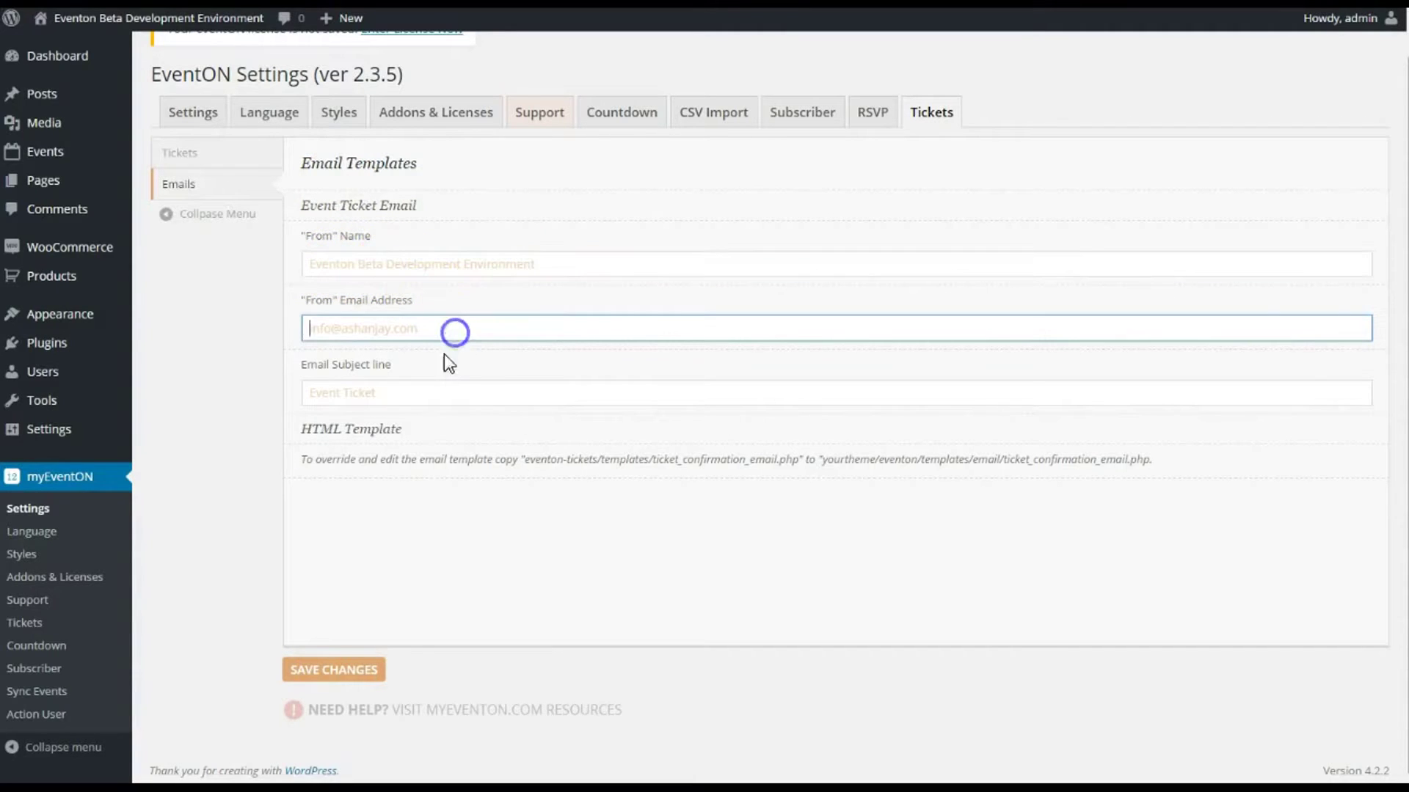
left_click(442, 394)
left_click(241, 474)
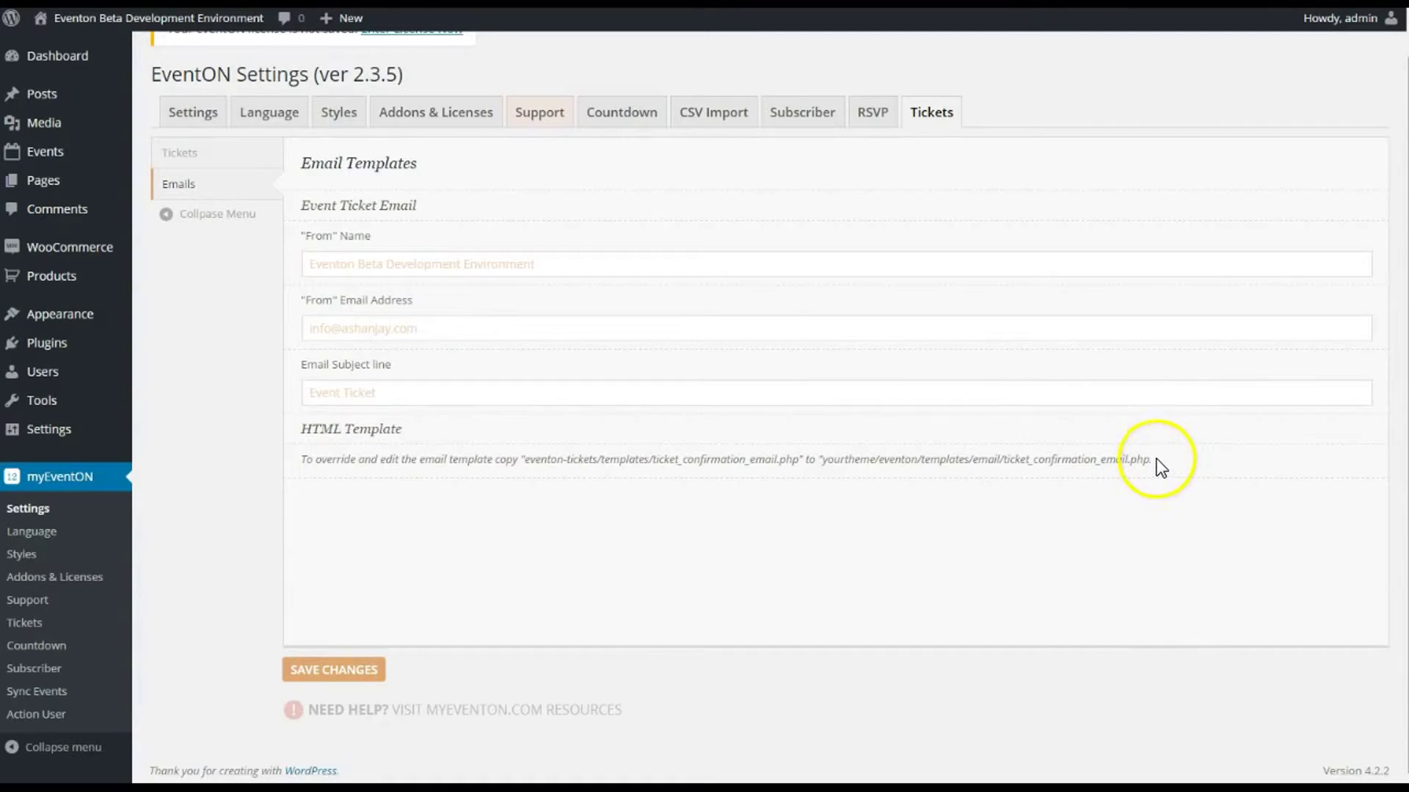
left_click_drag(1154, 461, 820, 466)
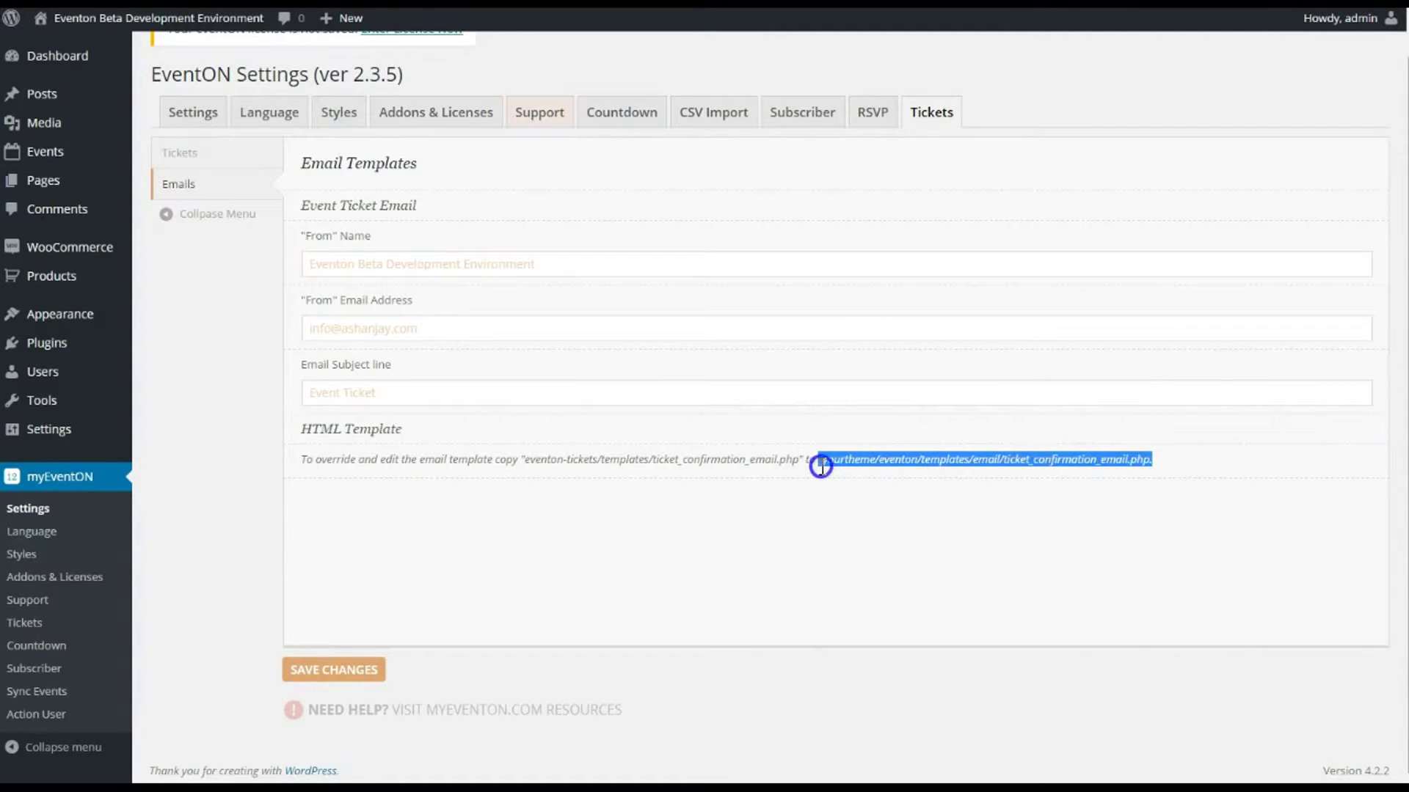
left_click(220, 484)
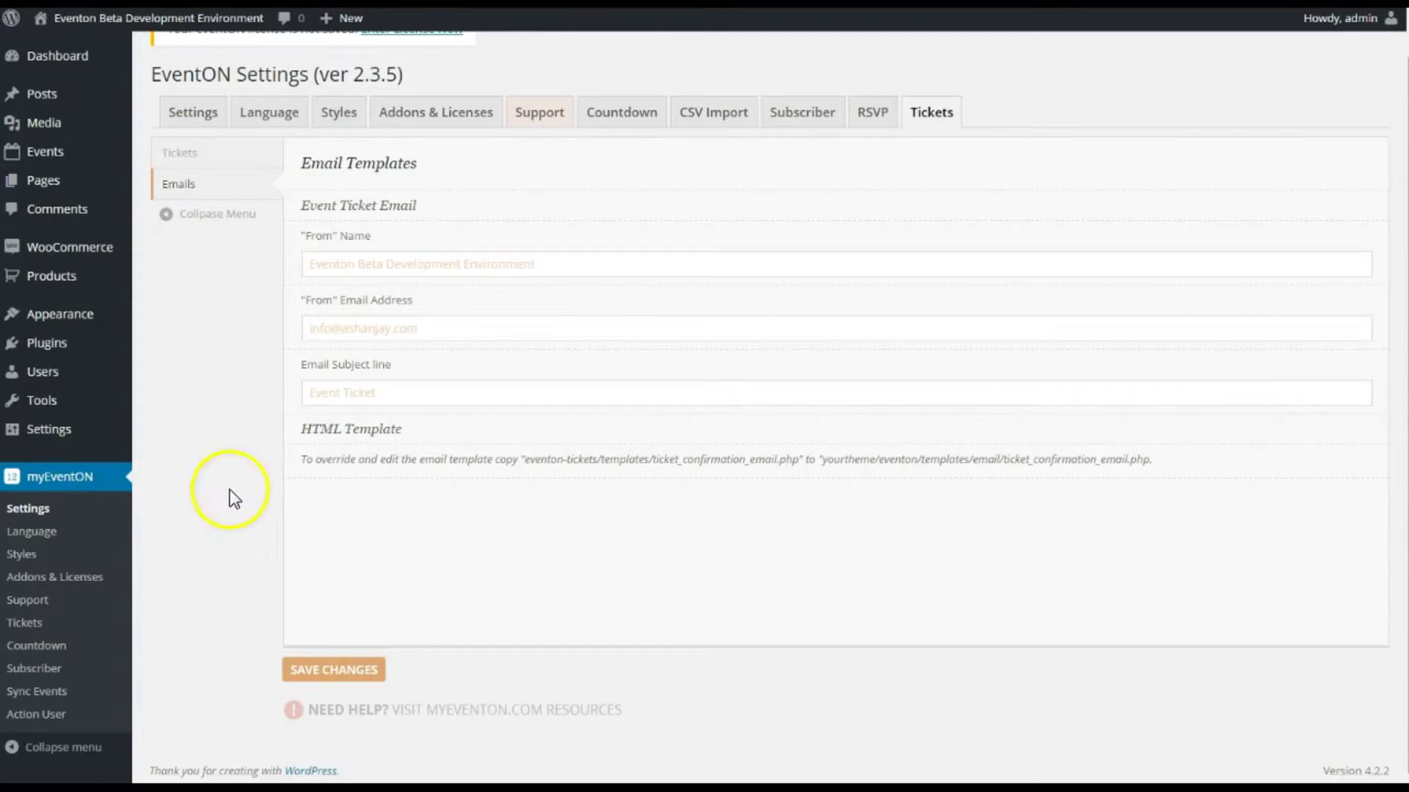
scroll(215, 448, "up", 1)
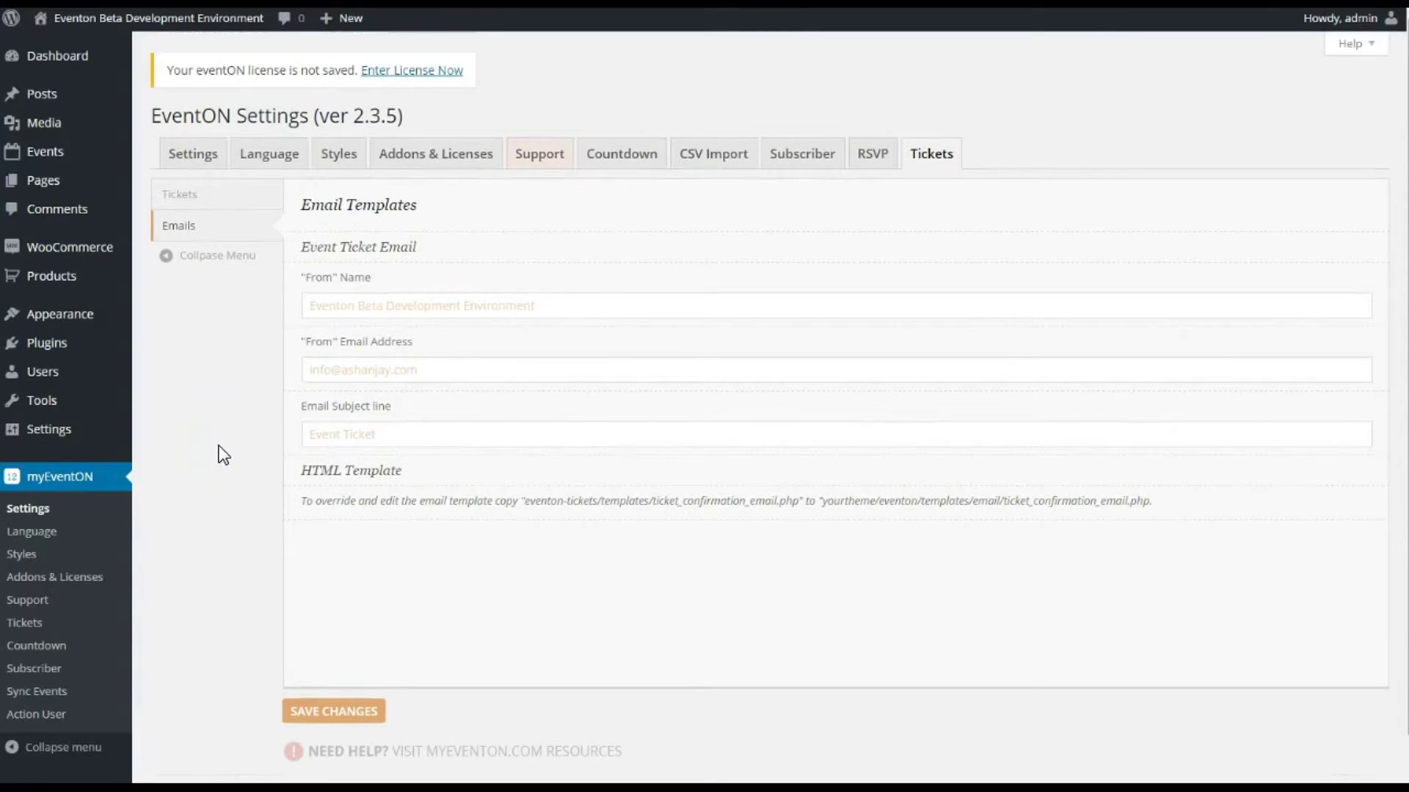
scroll(219, 448, "down", 1)
scroll(219, 447, "up", 1)
left_click(223, 407)
scroll(223, 411, "down", 1)
scroll(223, 415, "up", 1)
scroll(217, 410, "down", 1)
scroll(218, 411, "up", 1)
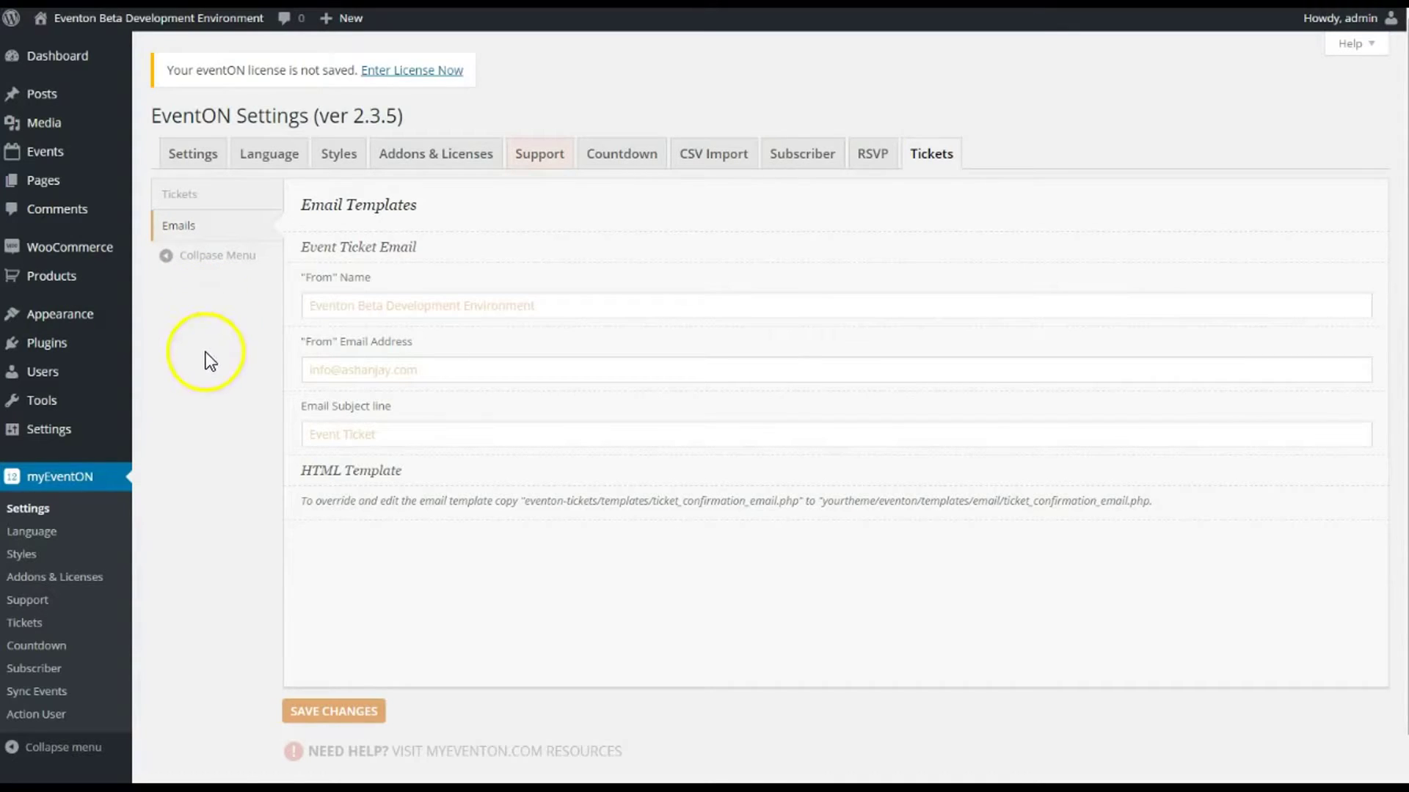
Create a new event titled 'Portage Lakes Cookout'.
mouse_move(62, 153)
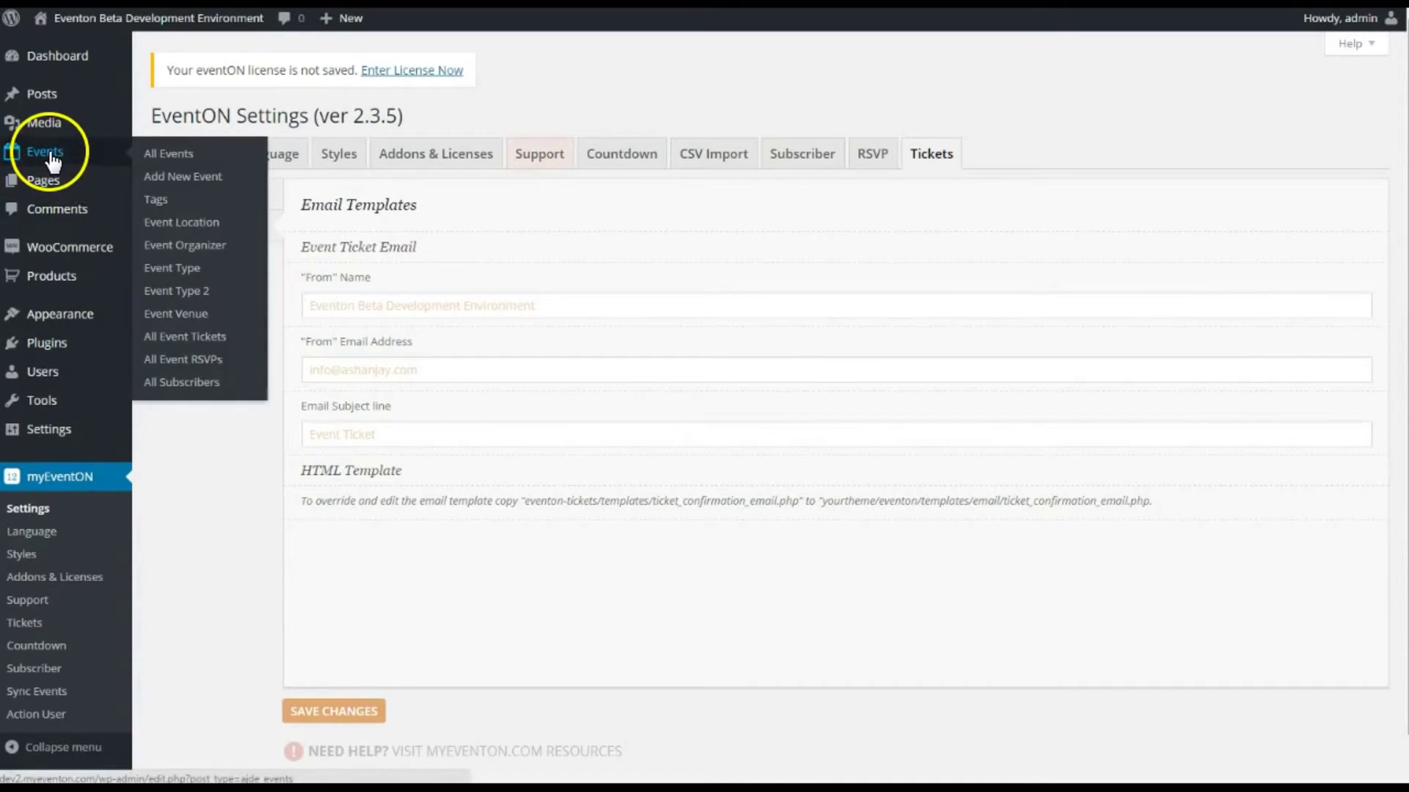
left_click(47, 150)
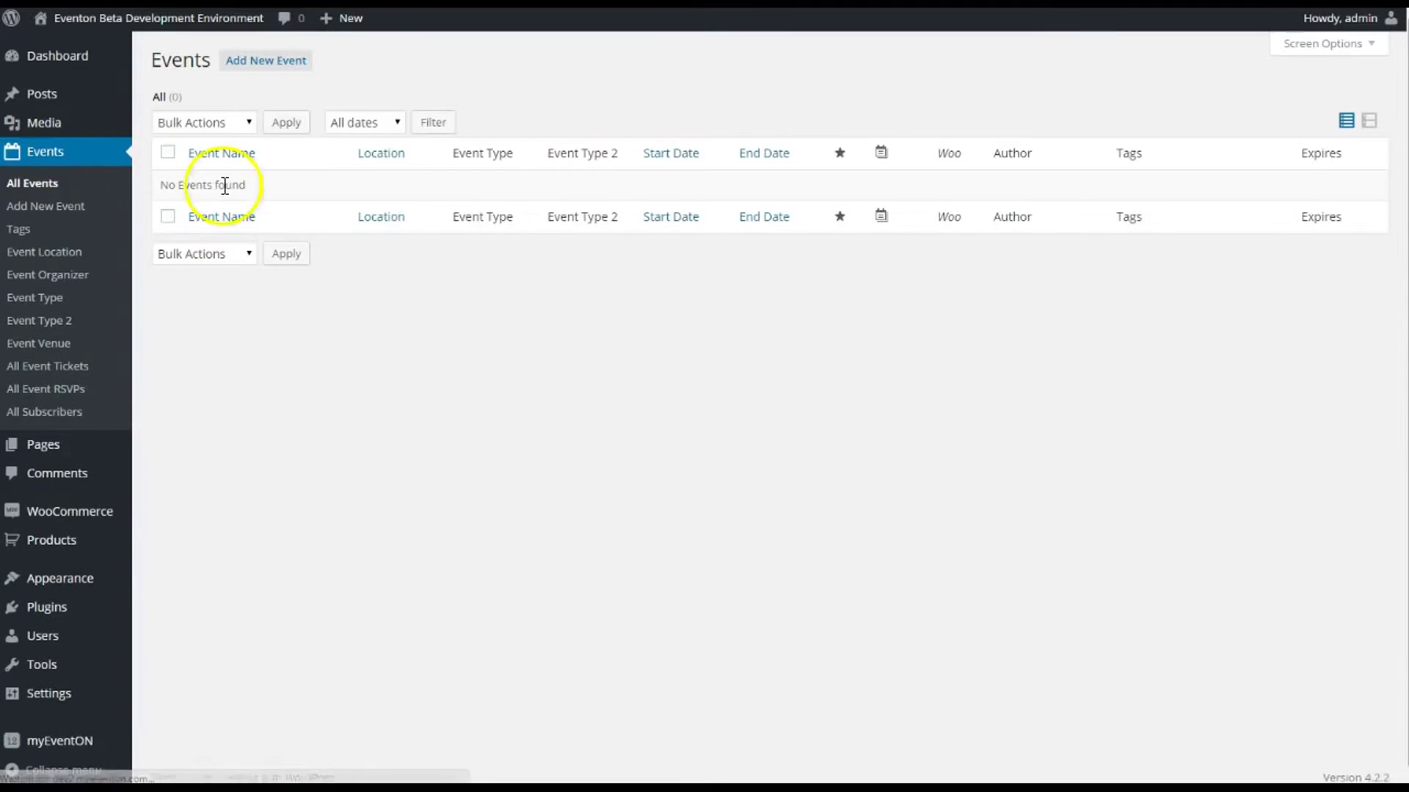
left_click(275, 64)
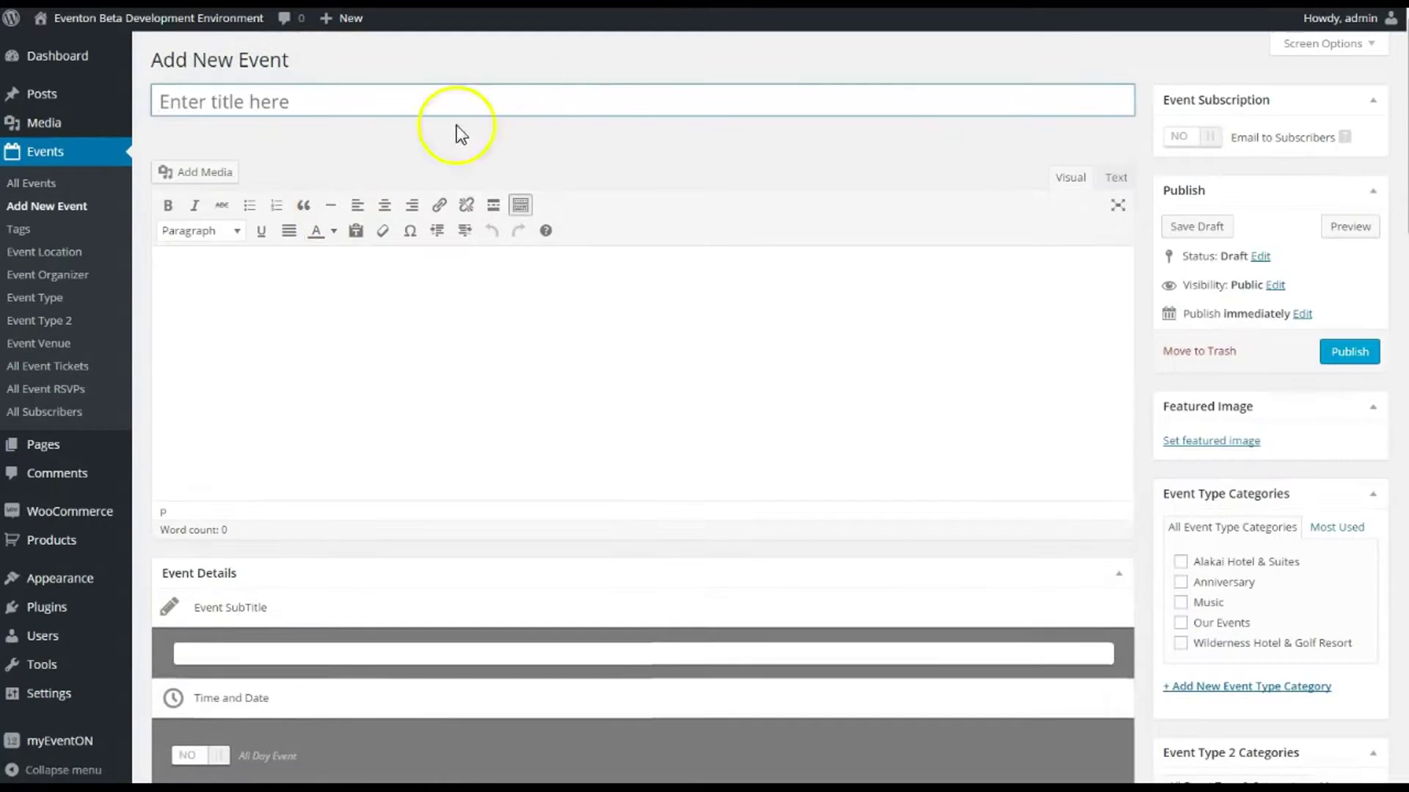
left_click(648, 96)
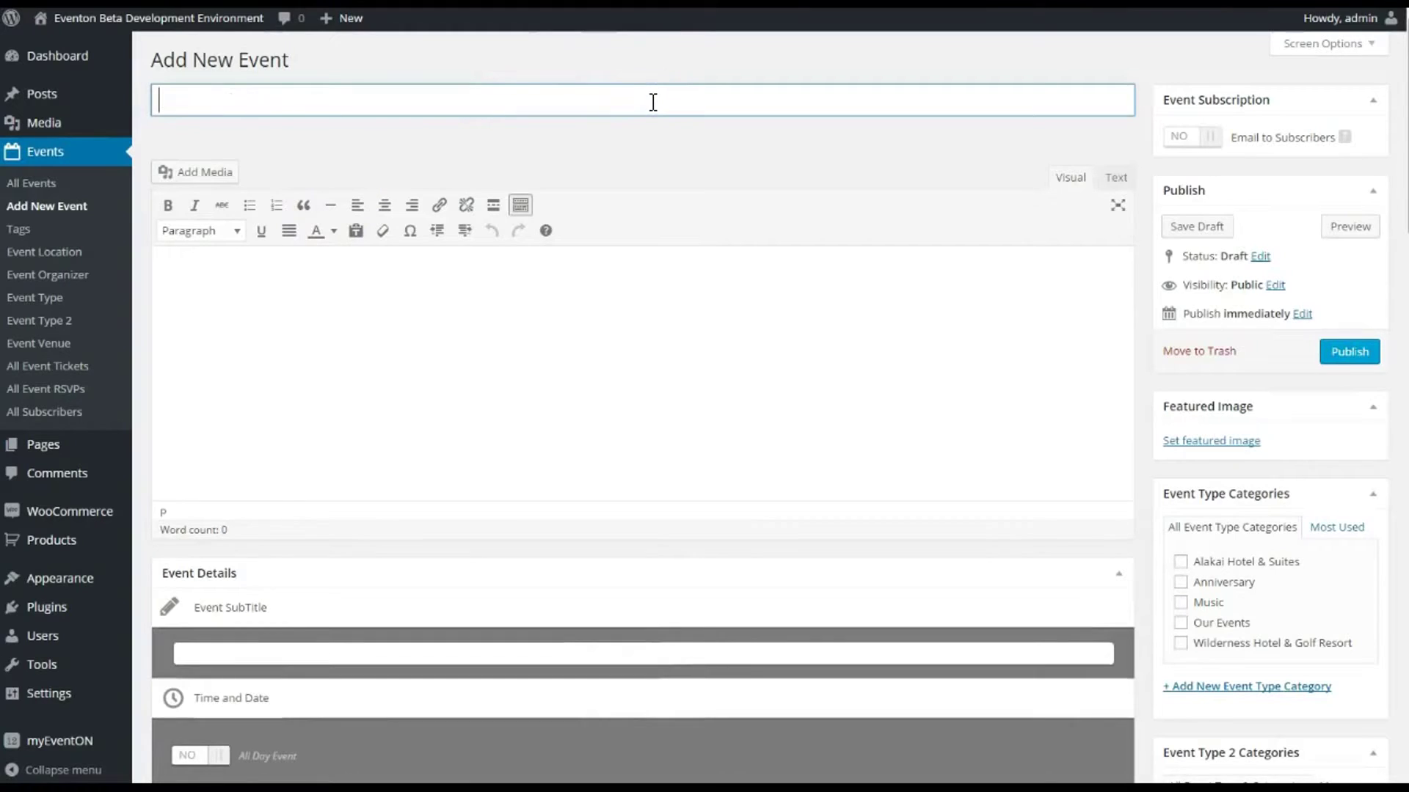
type("Portage Lakes ")
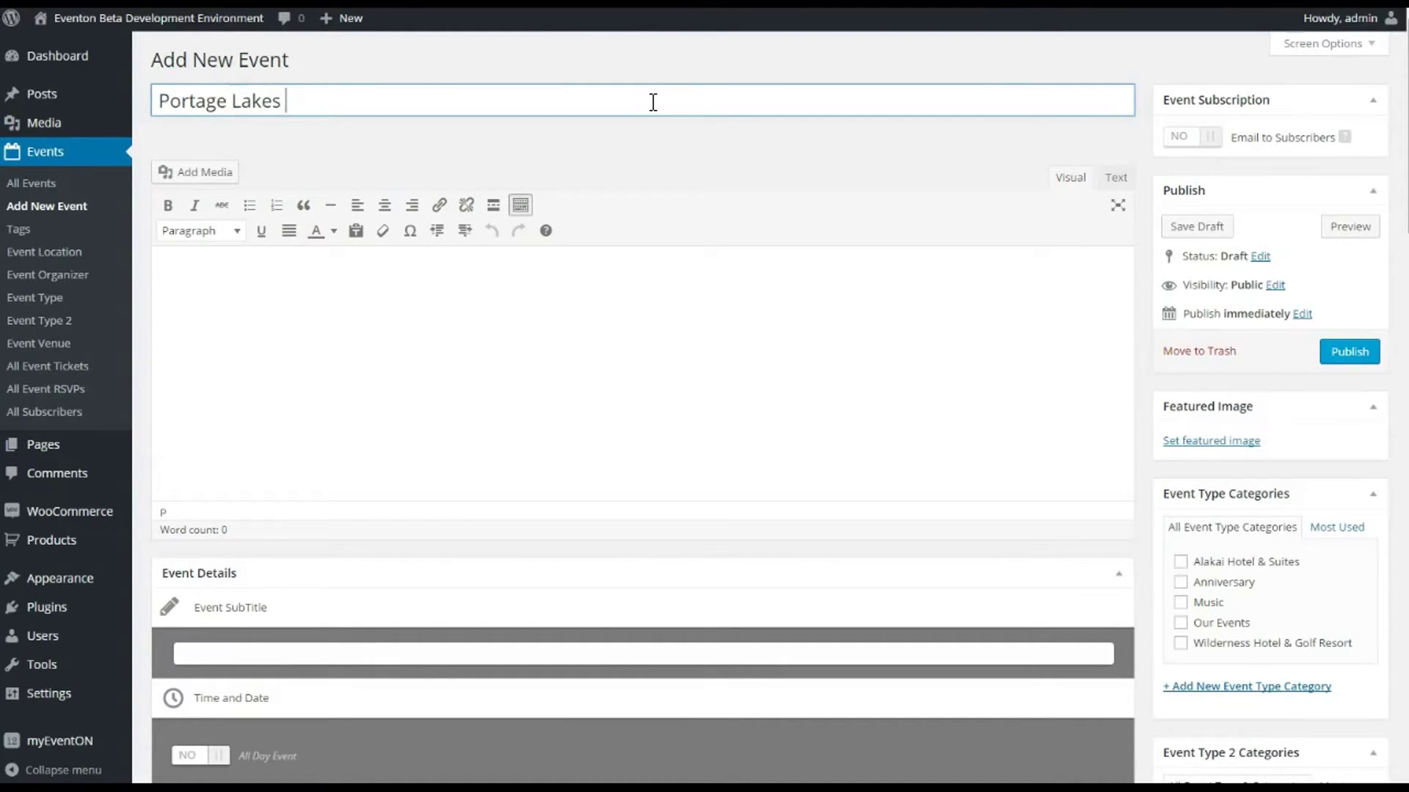
type("Cookpout")
key("BackSpace")
key("BackSpace")
key("BackSpace")
key("BackSpace")
type("out")
Enter 'Quick Description' as the event's description.
left_click(635, 302)
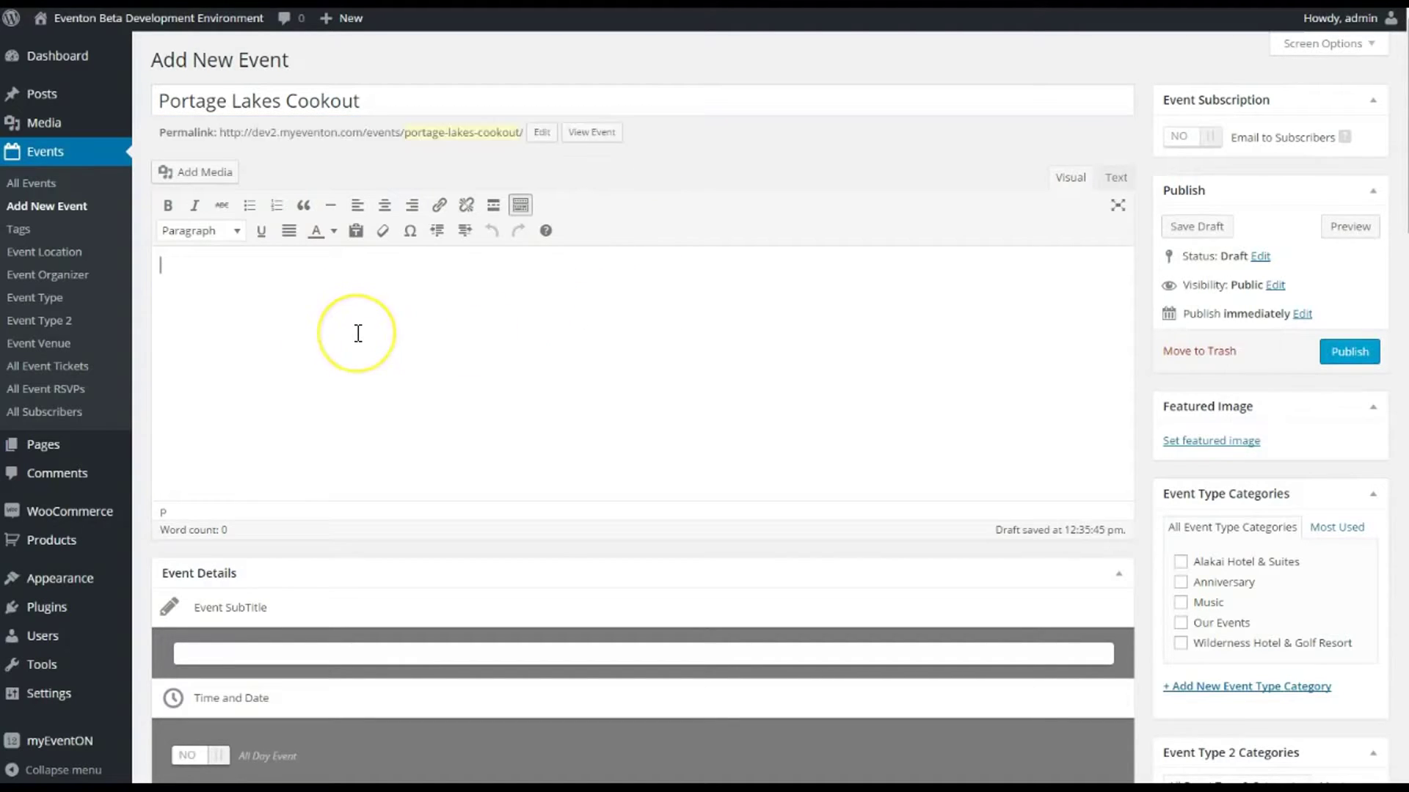
type("Quick ")
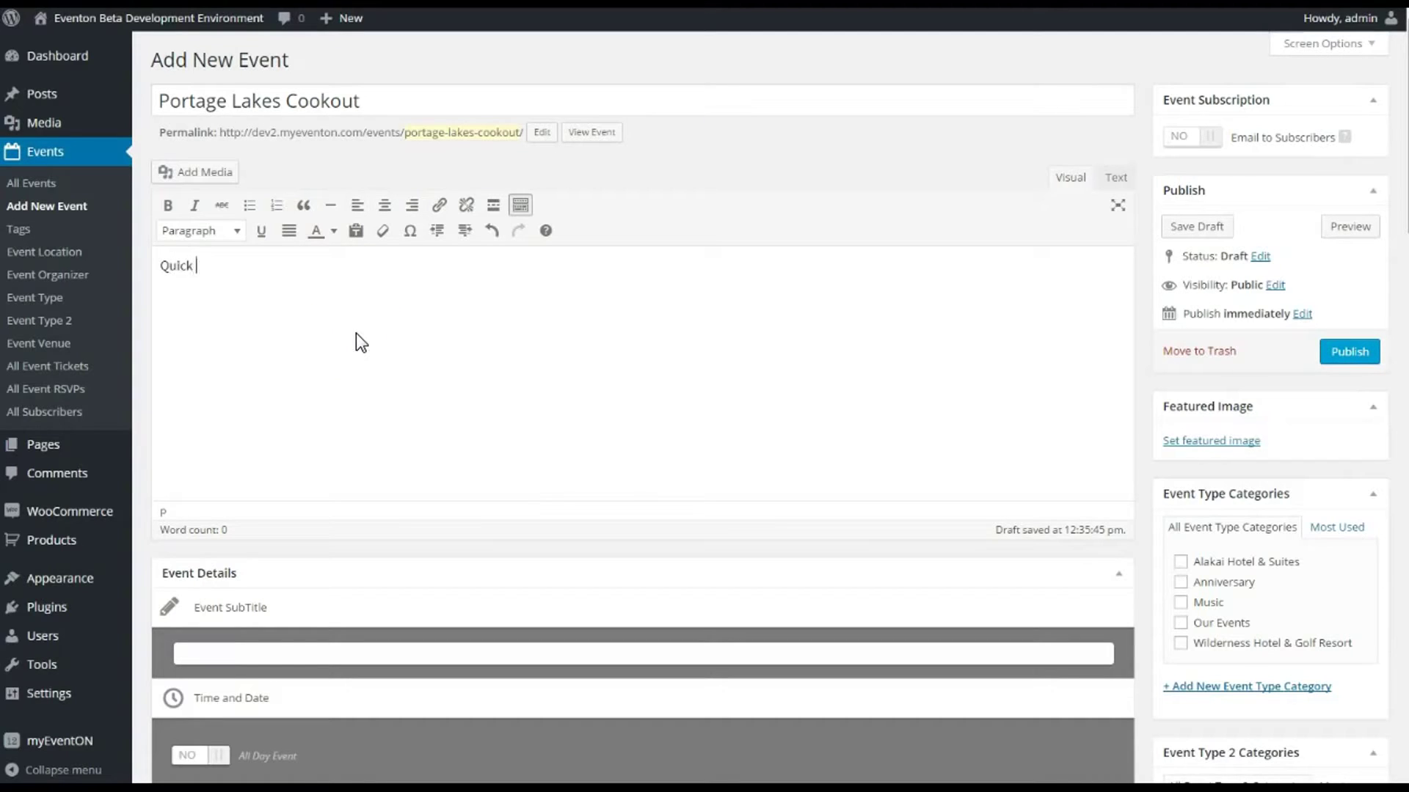
type("Descriptiong.")
key("BackSpace")
key("BackSpace")
scroll(355, 333, "down", 6)
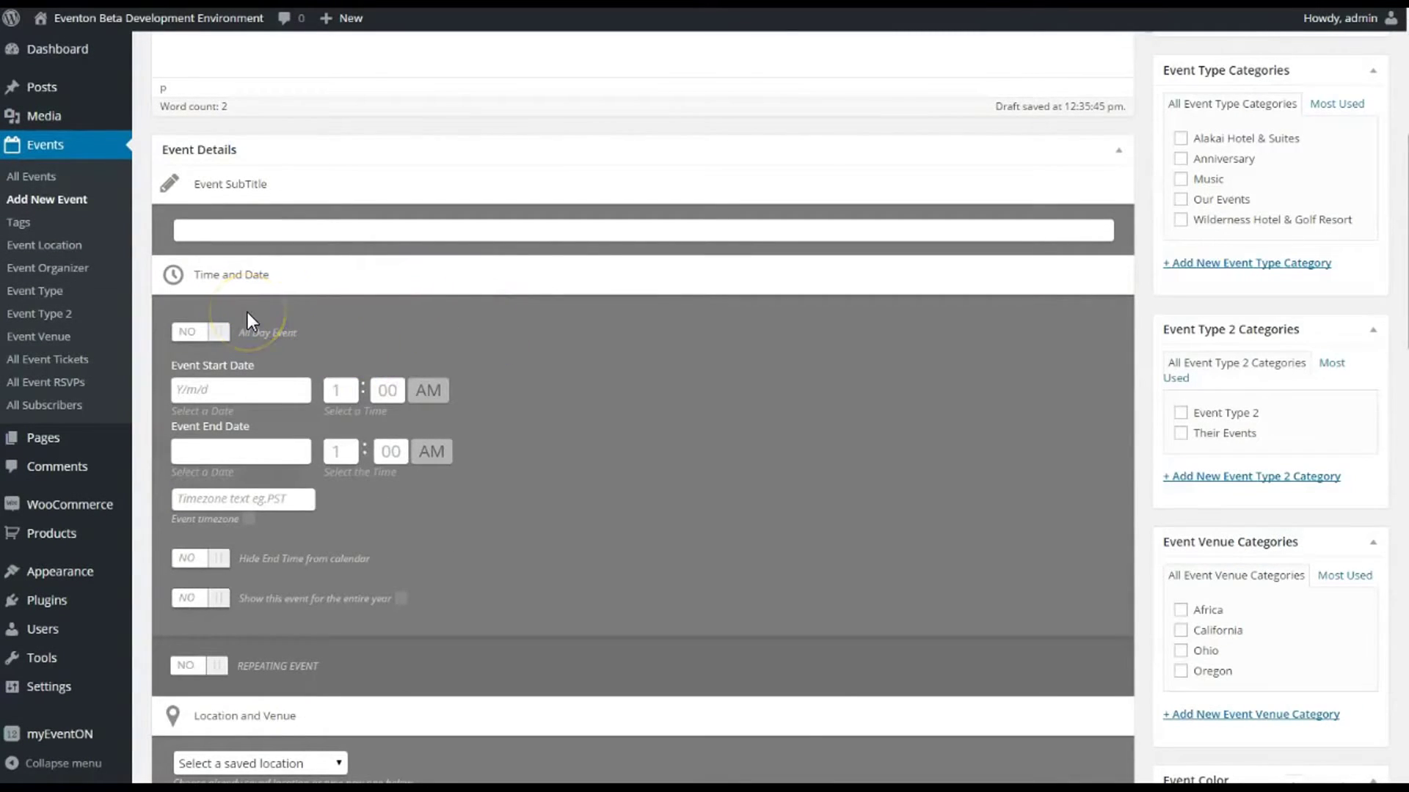
Schedule the event for June 24 from 3 PM to 11 PM.
left_click(245, 390)
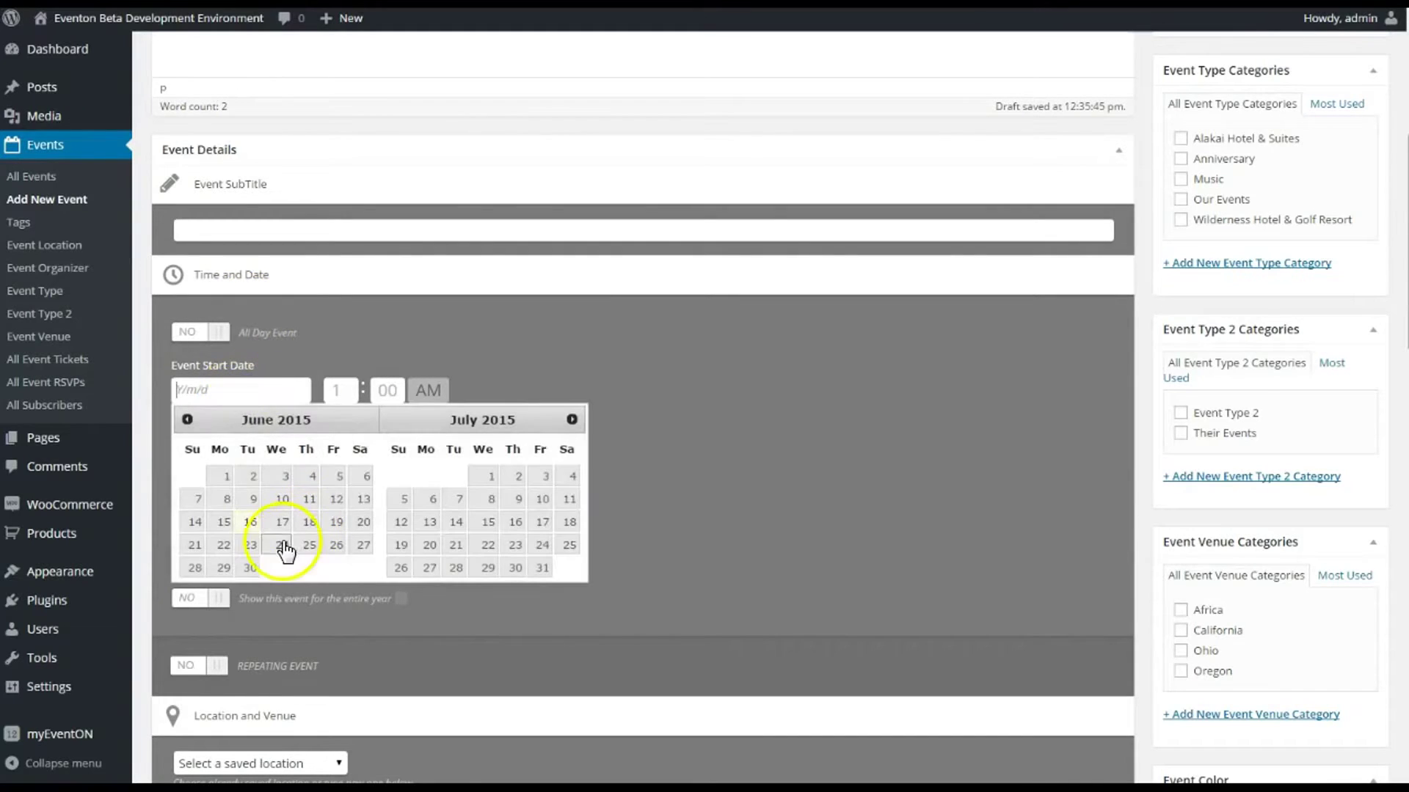
left_click(283, 546)
left_click(246, 453)
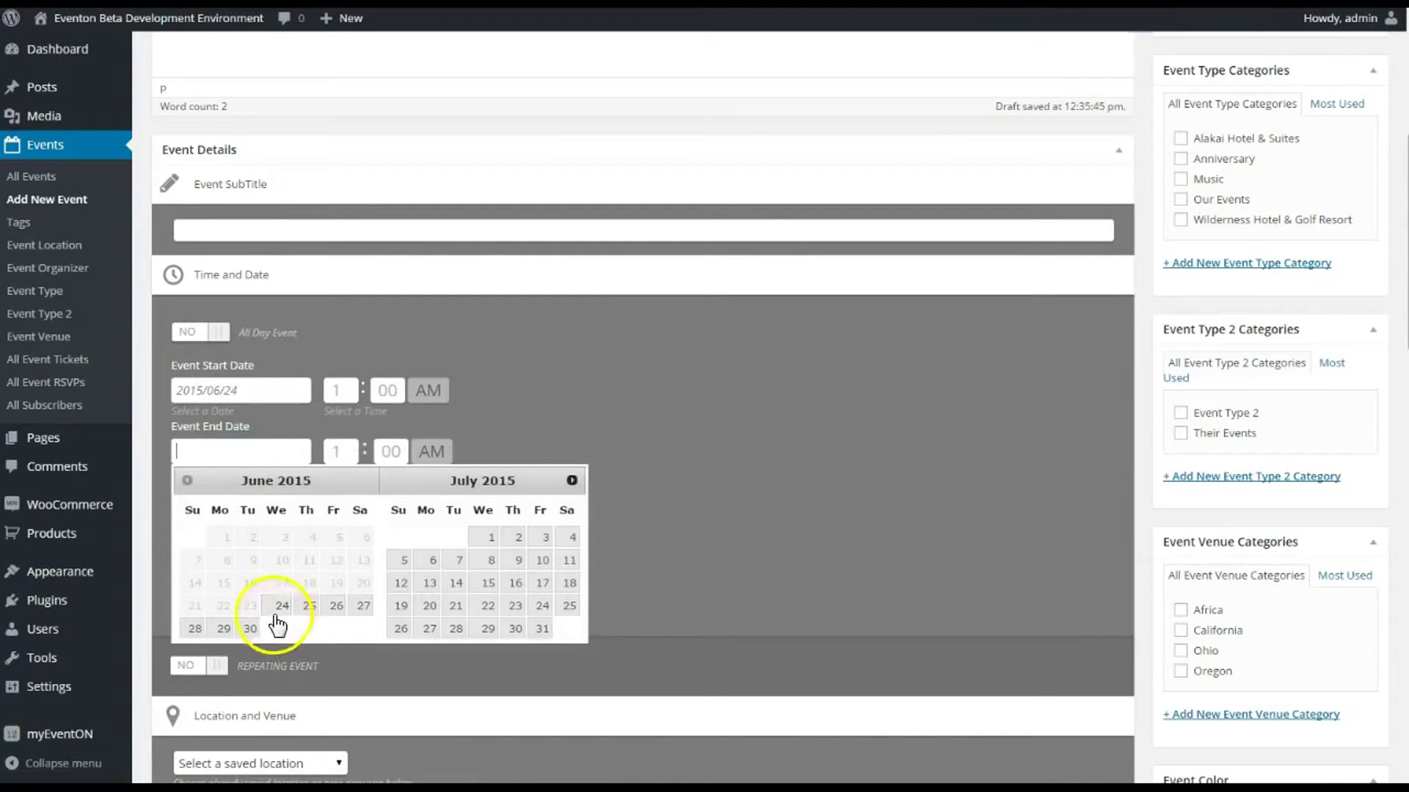
left_click(279, 611)
left_click(340, 390)
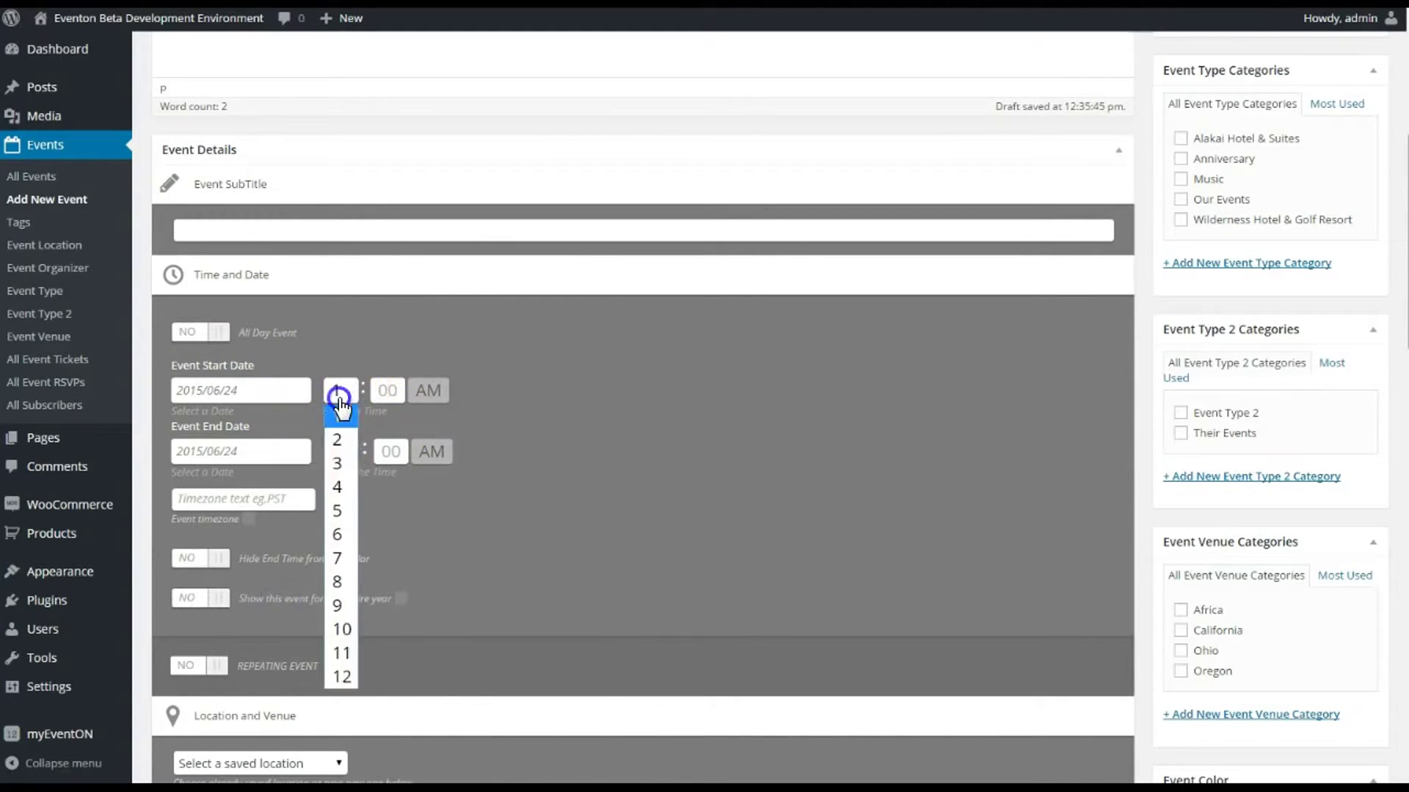
left_click(342, 473)
left_click(428, 390)
left_click(434, 420)
left_click(341, 456)
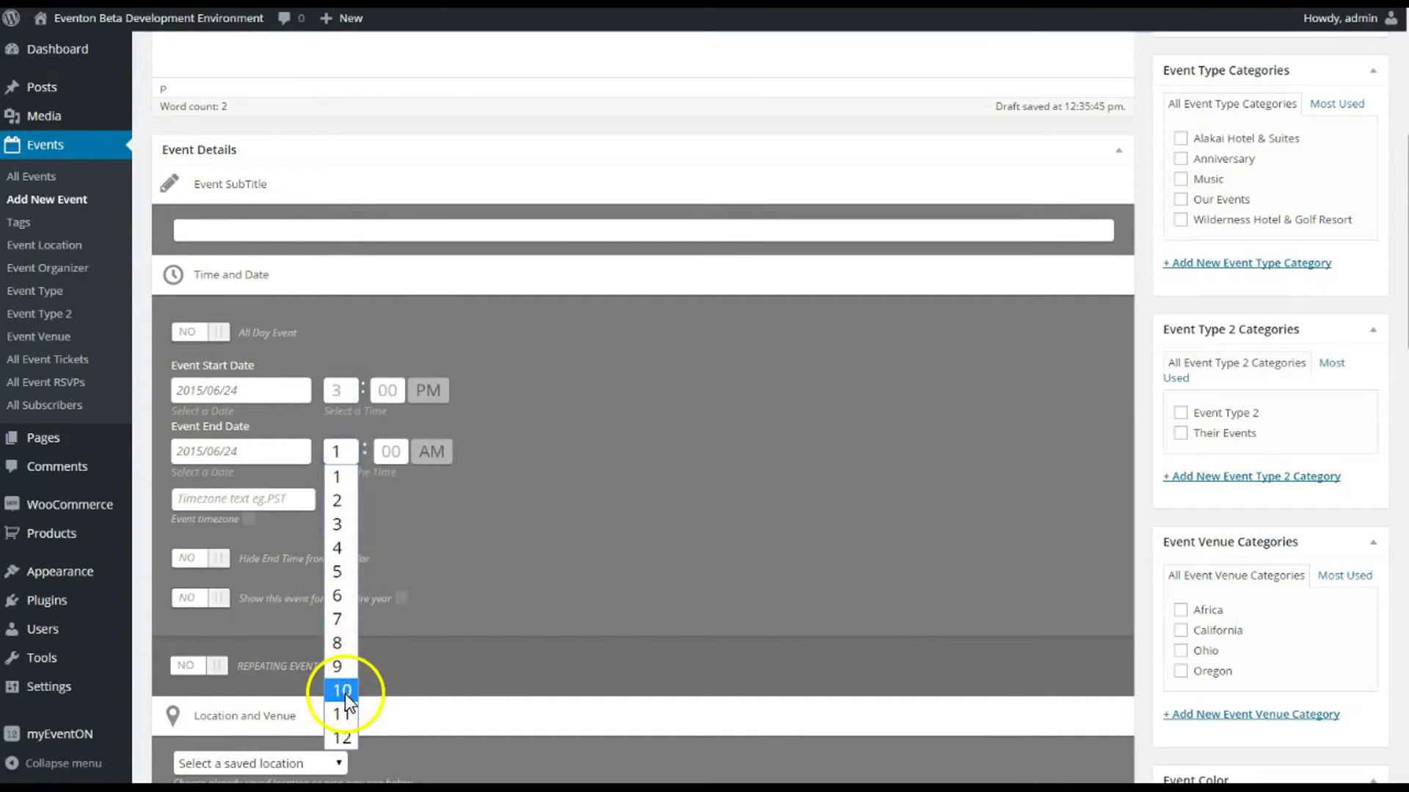
left_click(347, 714)
left_click(432, 452)
left_click(434, 497)
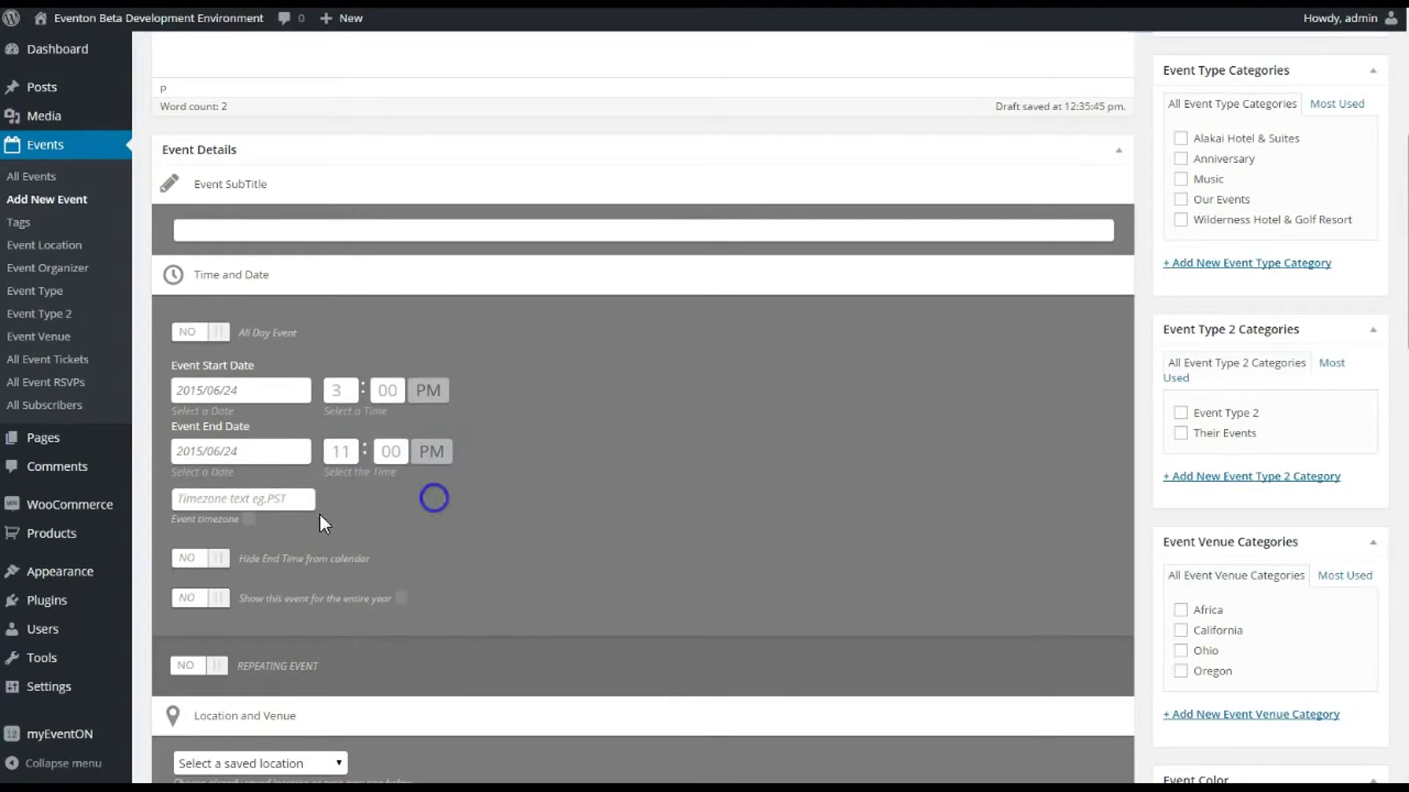
Enter 'Portage Lakes, Ohio' as the event location name.
scroll(352, 506, "down", 1)
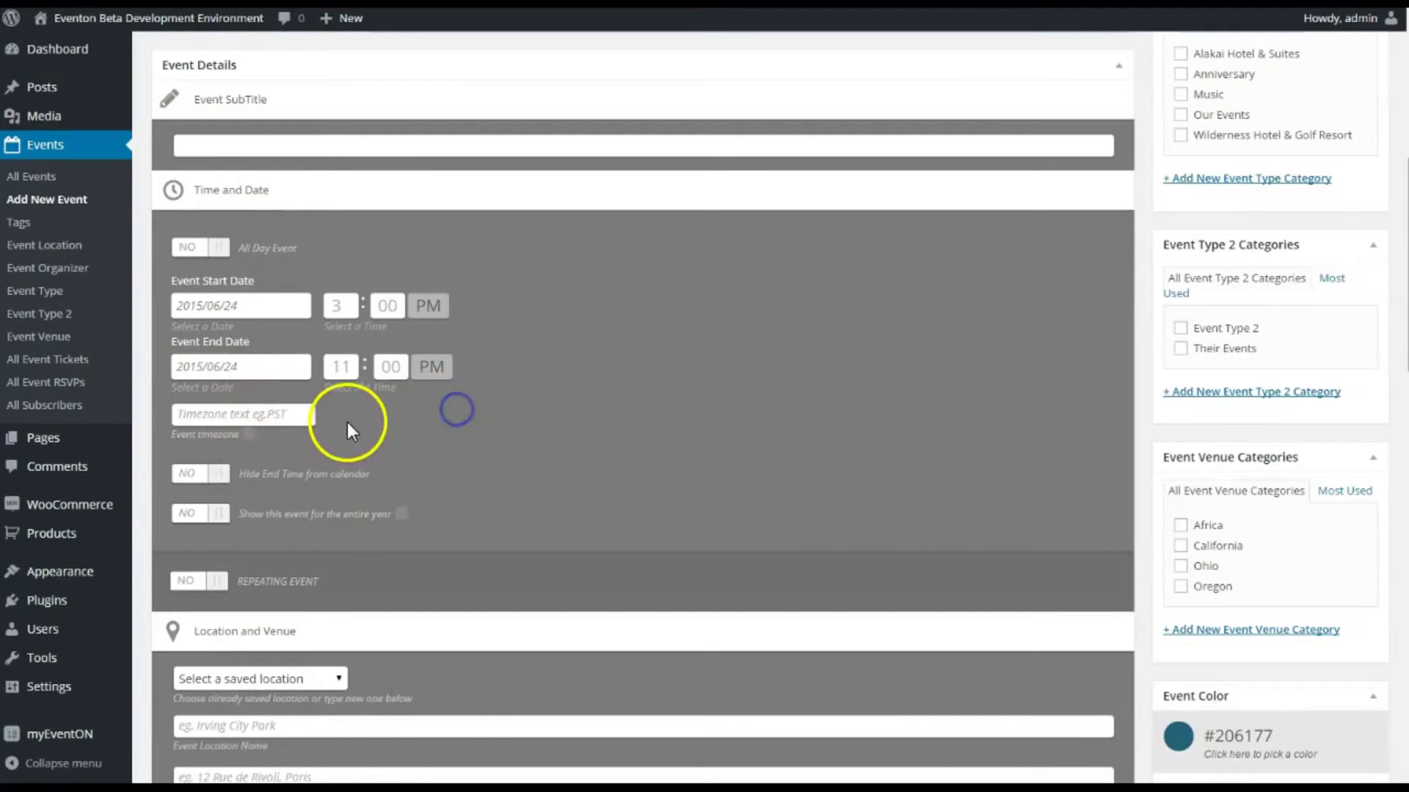
scroll(470, 403, "down", 4)
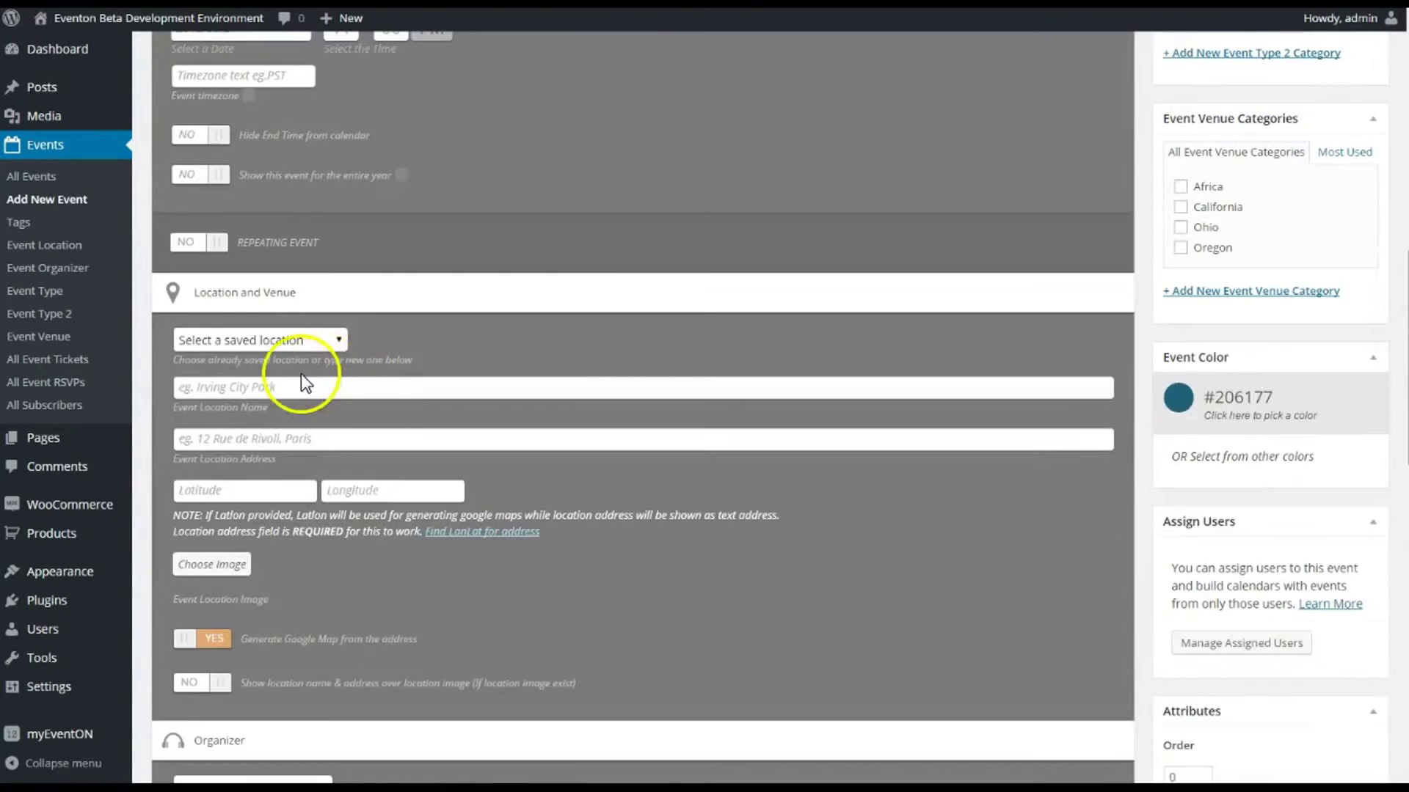
left_click(302, 340)
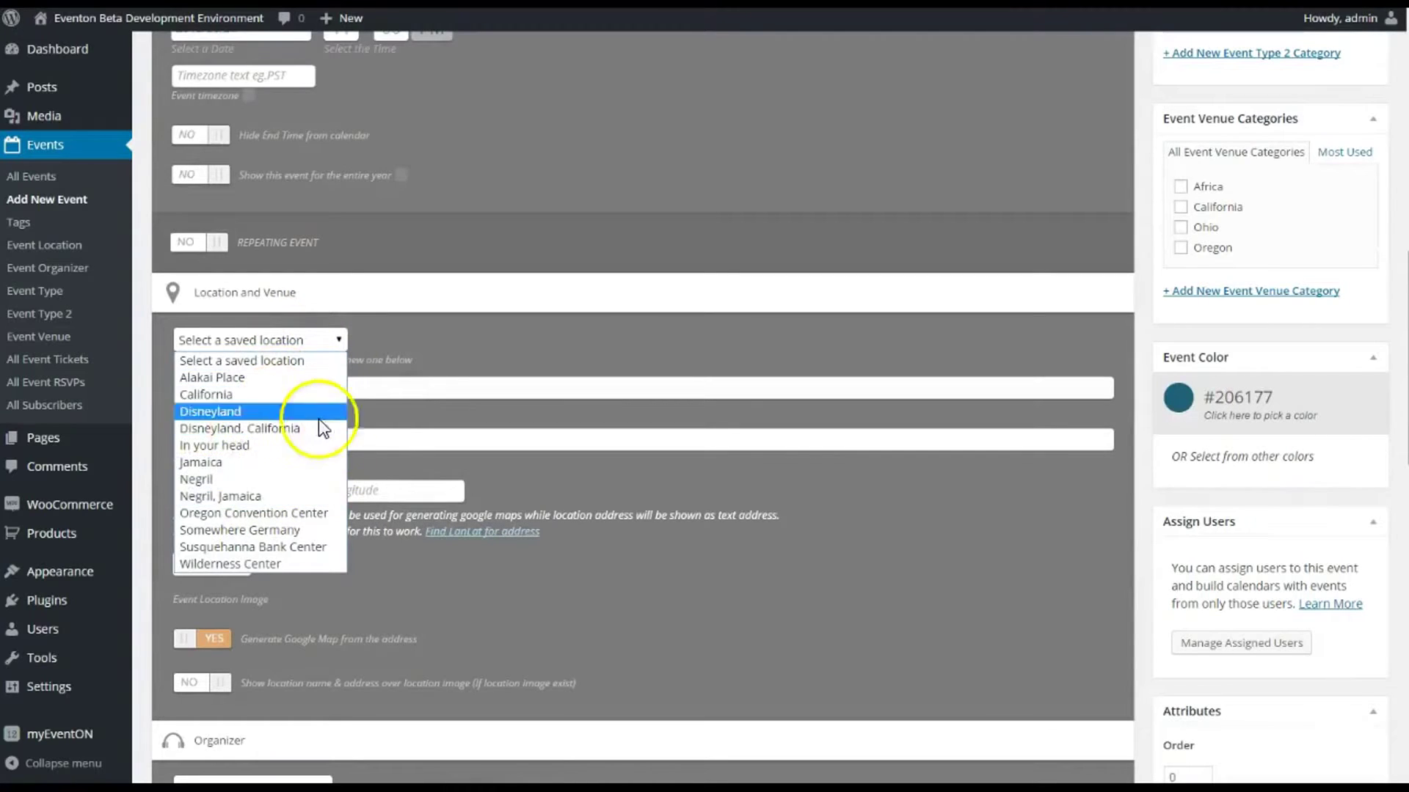
left_click(387, 387)
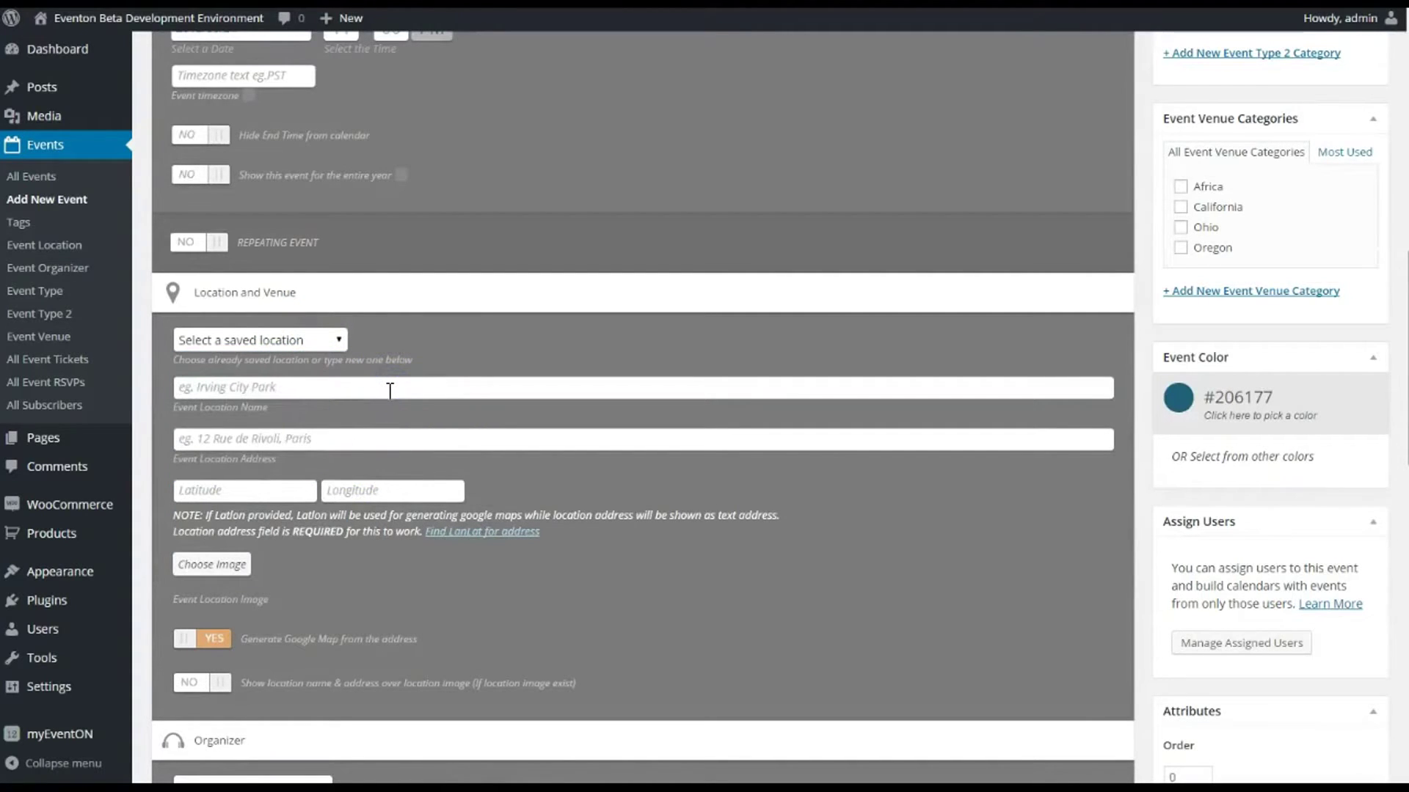
type("Portage Lakes, ")
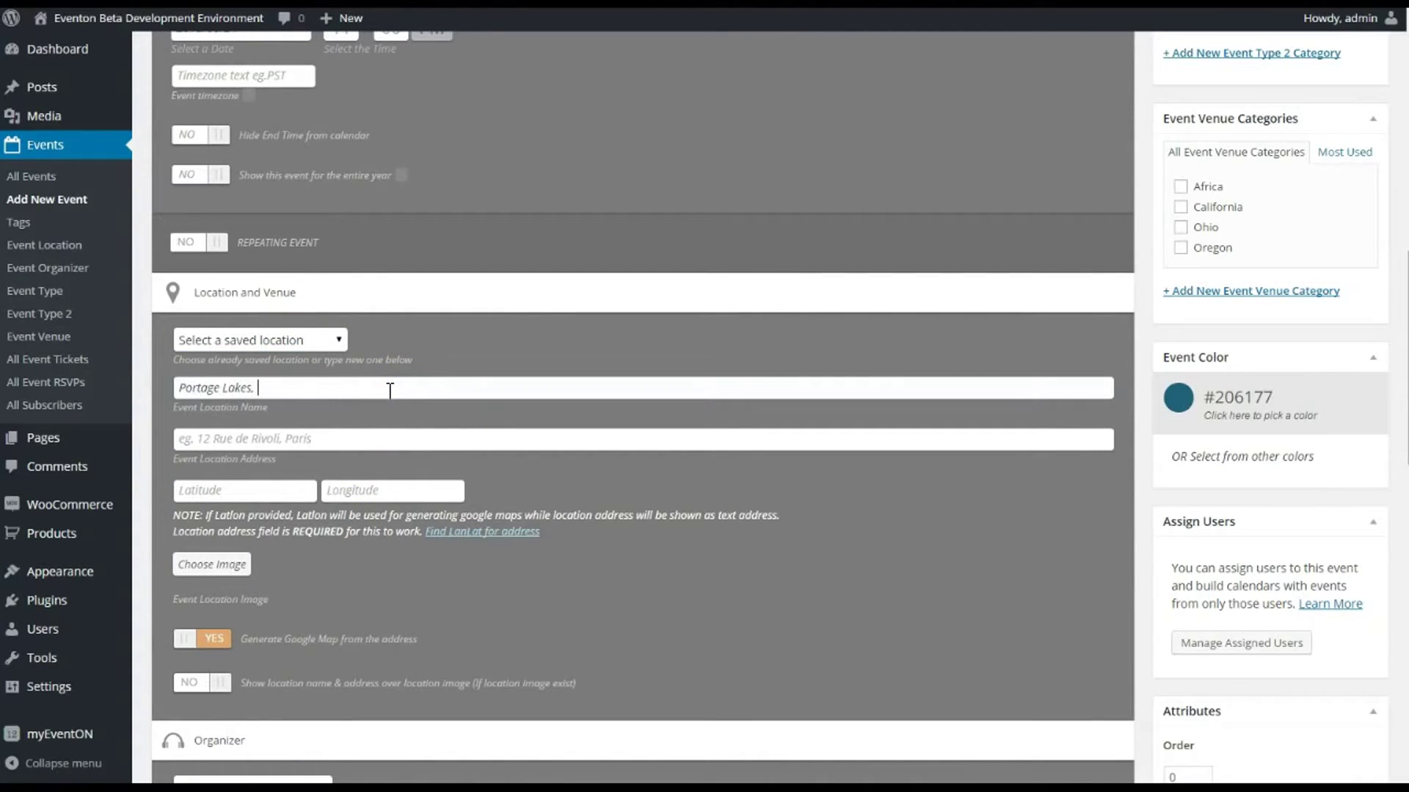
type("Ohio")
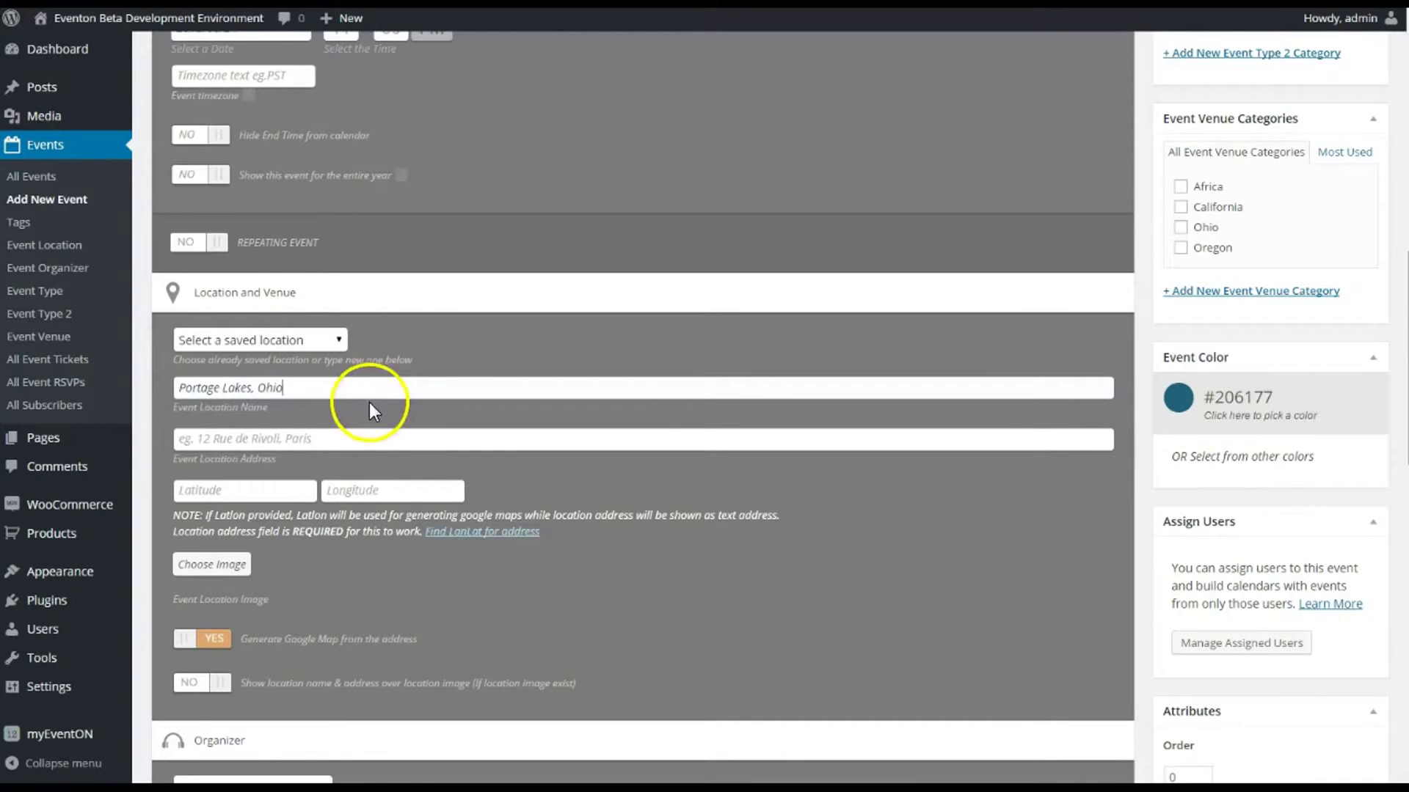
scroll(293, 455, "down", 1)
scroll(227, 517, "down", 2)
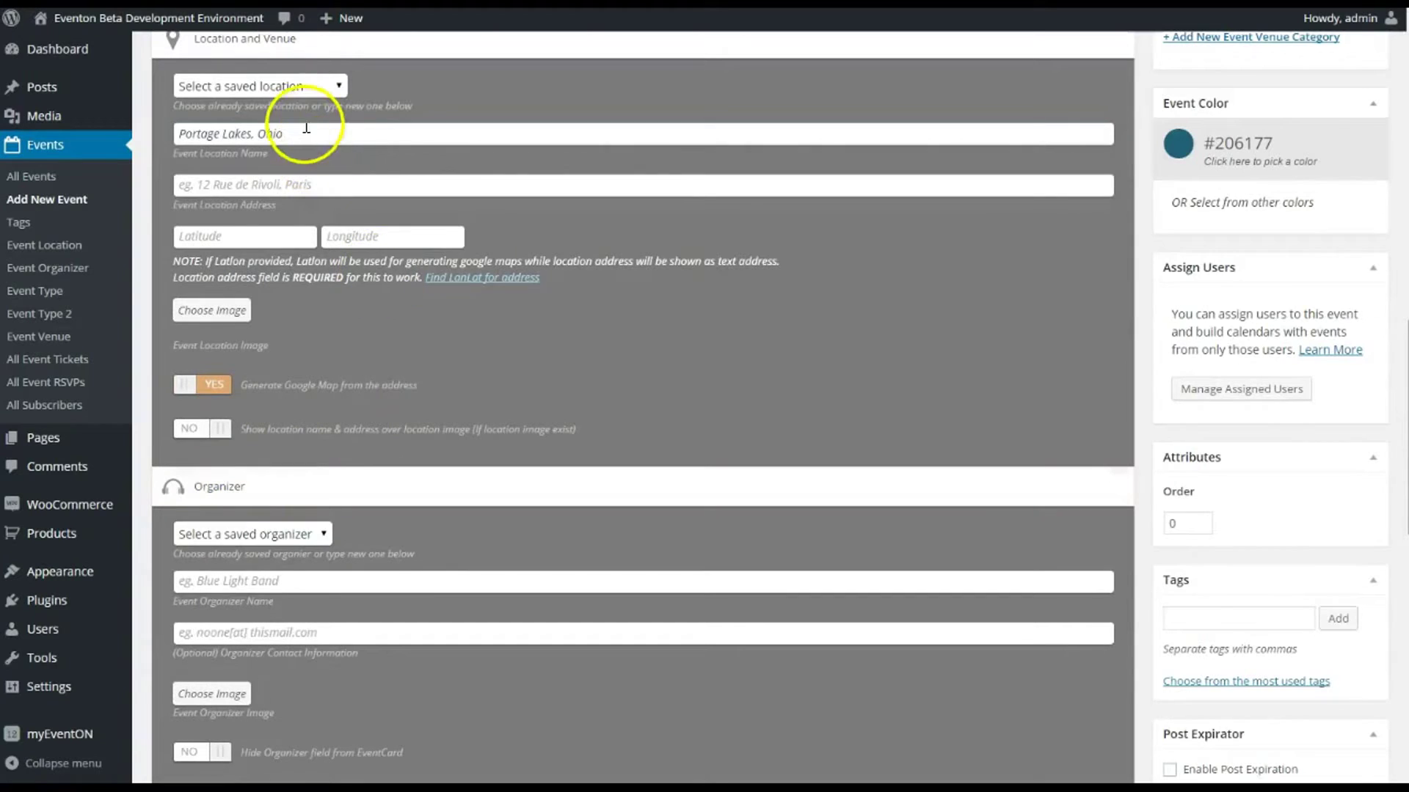
left_click_drag(309, 134, 173, 139)
left_click(306, 137)
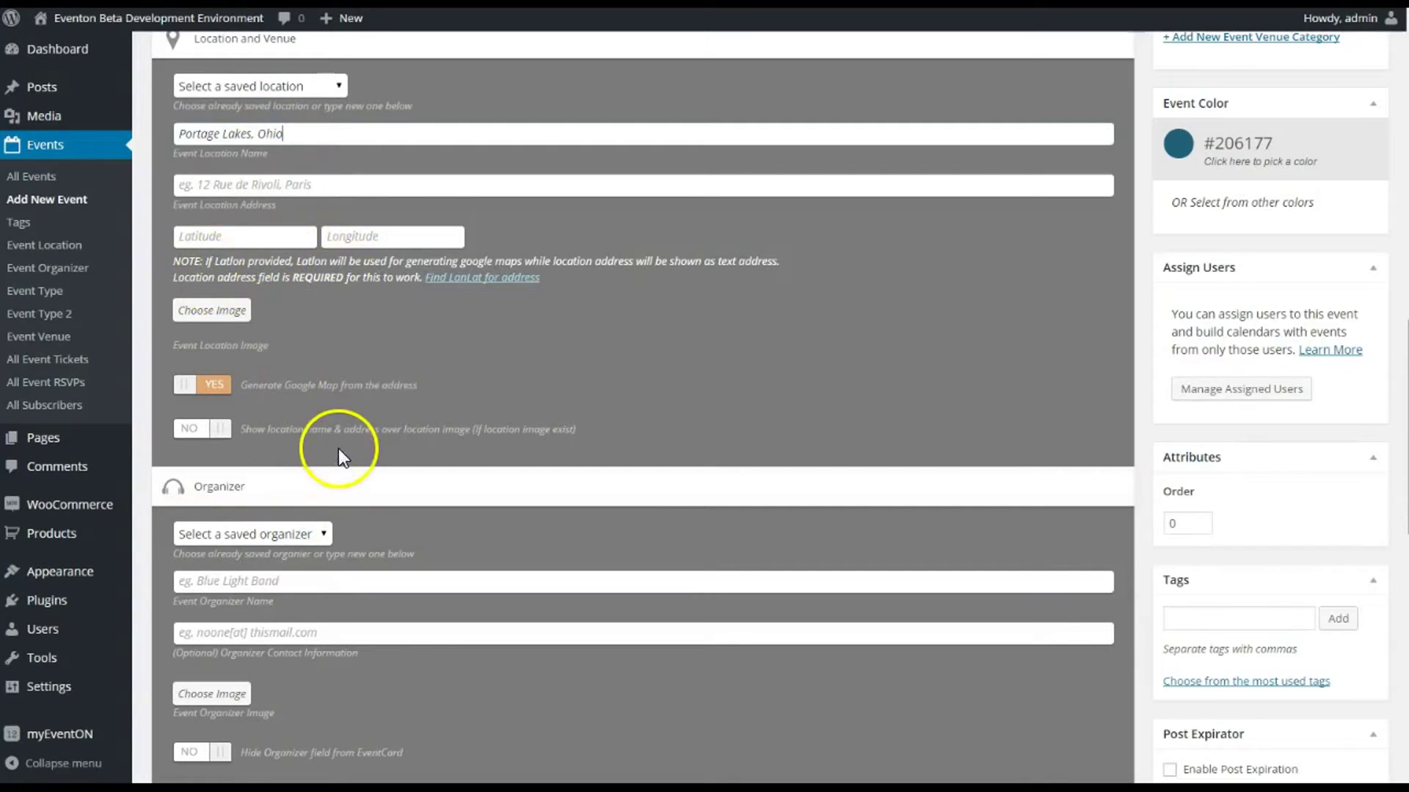
scroll(337, 447, "down", 2)
Assign the saved organizer and give it the bearded portrait image.
left_click(271, 365)
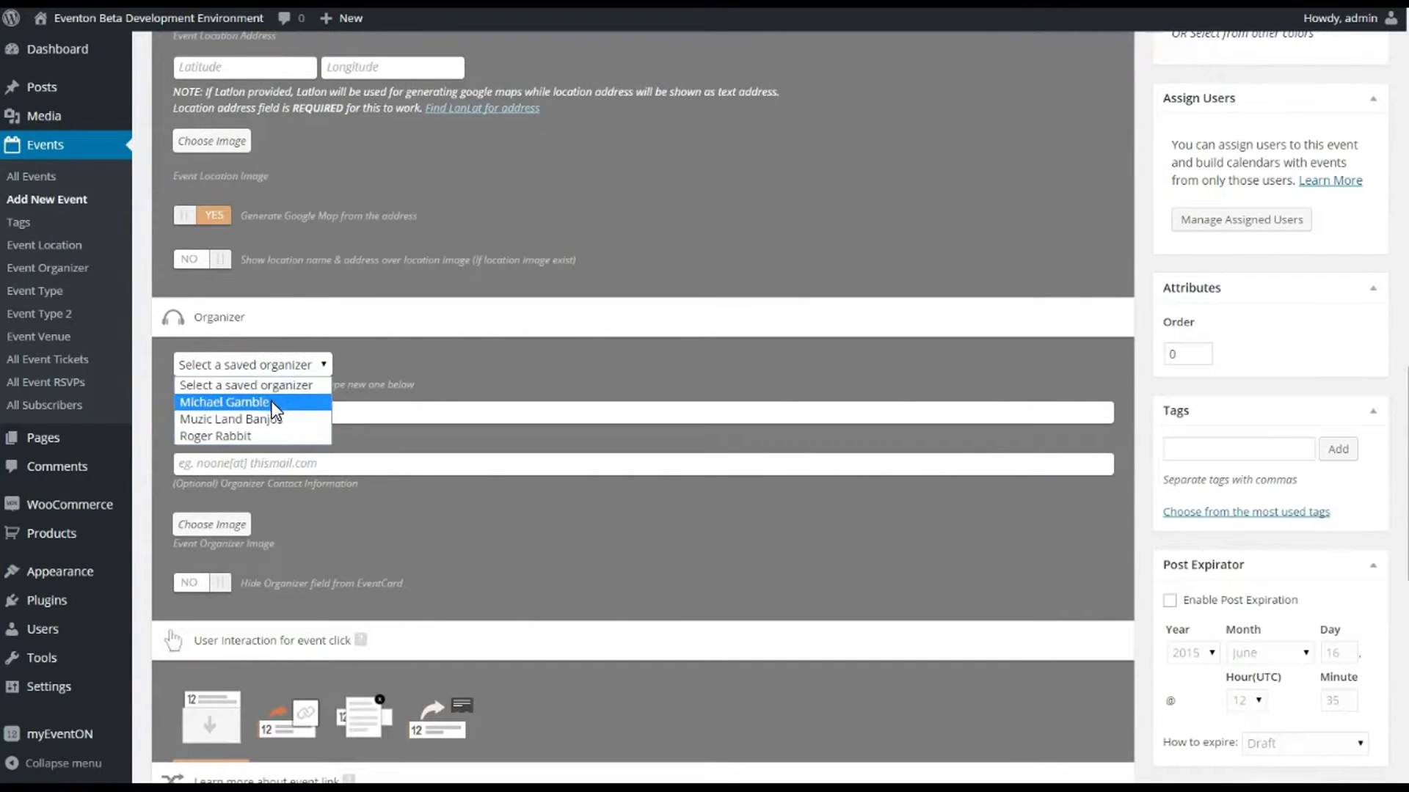
left_click(272, 402)
scroll(371, 390, "down", 1)
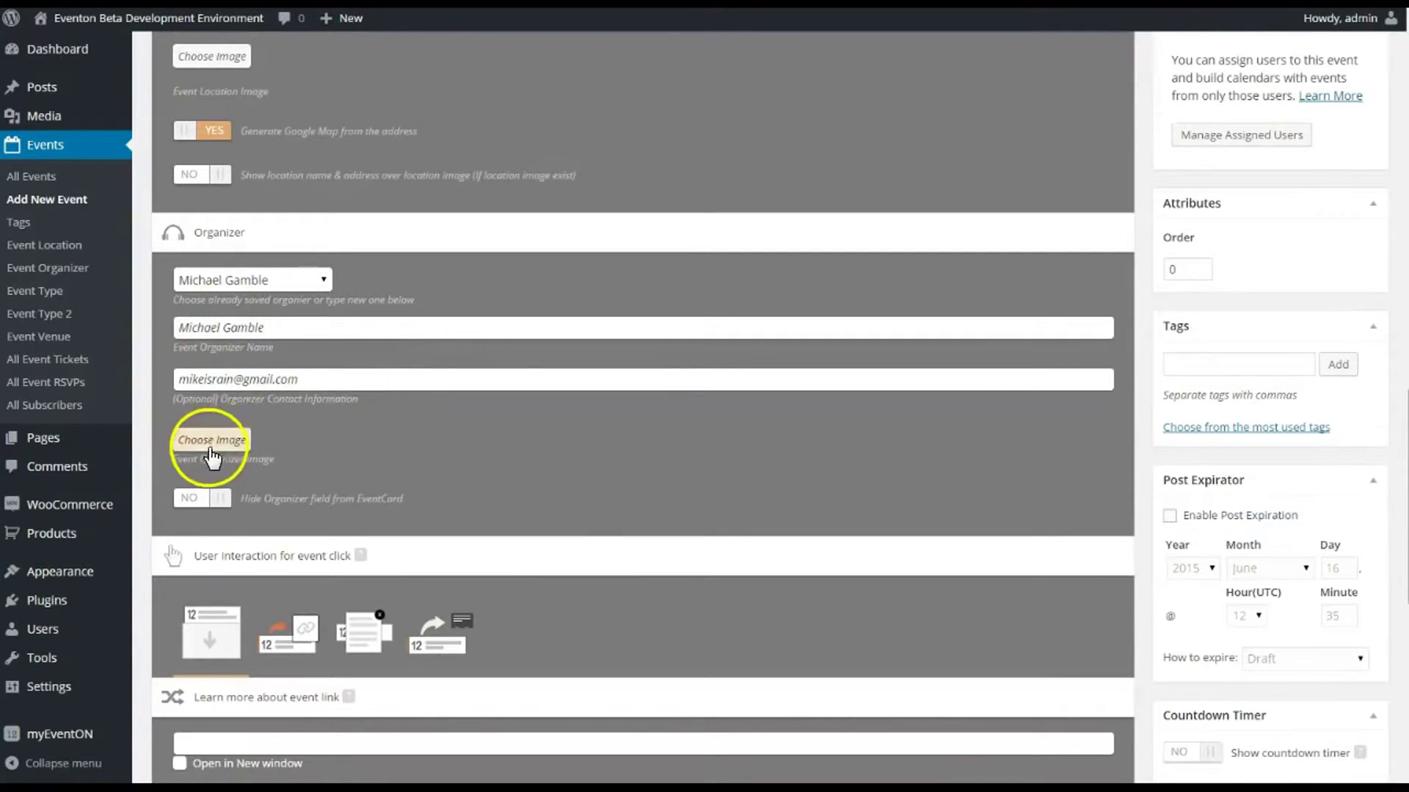
left_click(211, 444)
left_click(112, 200)
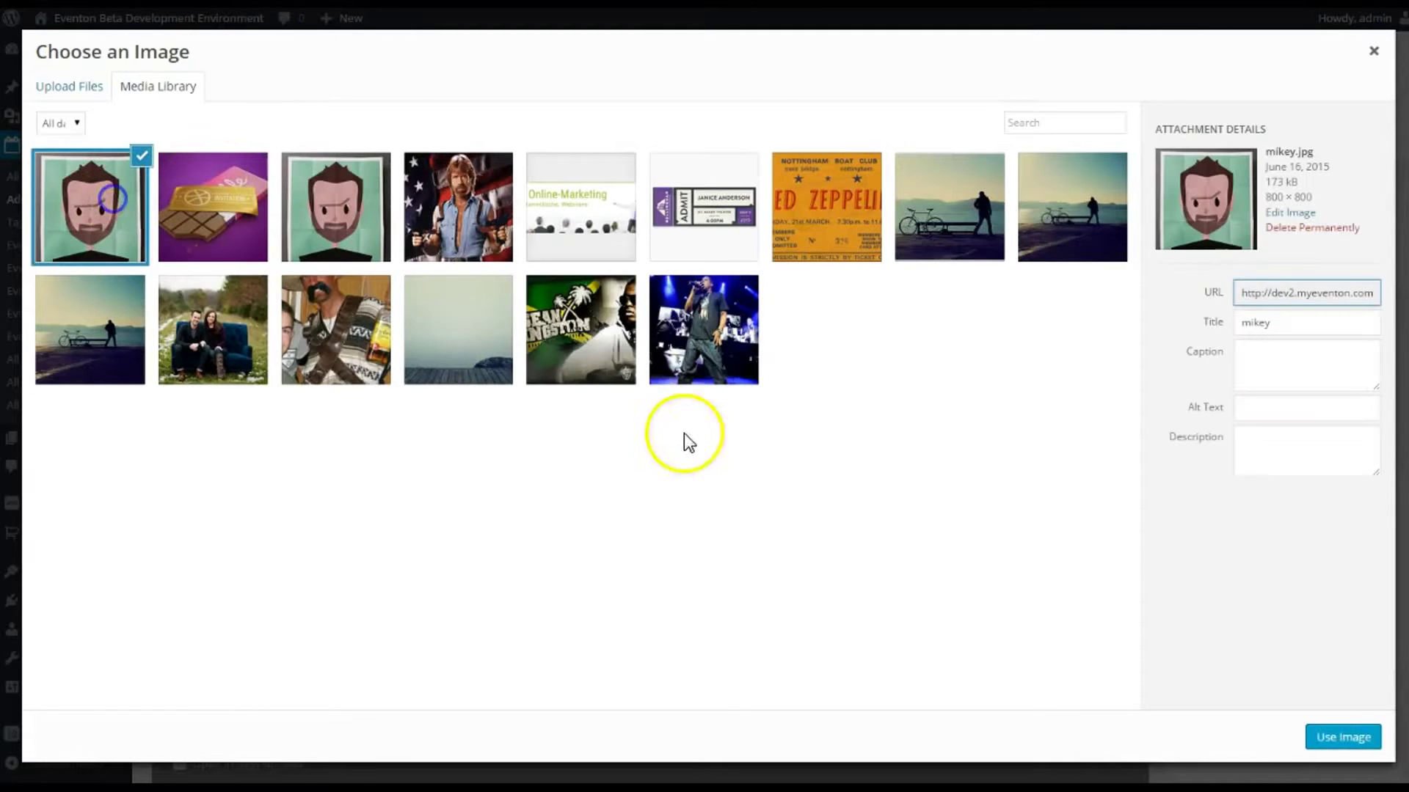
left_click(1322, 735)
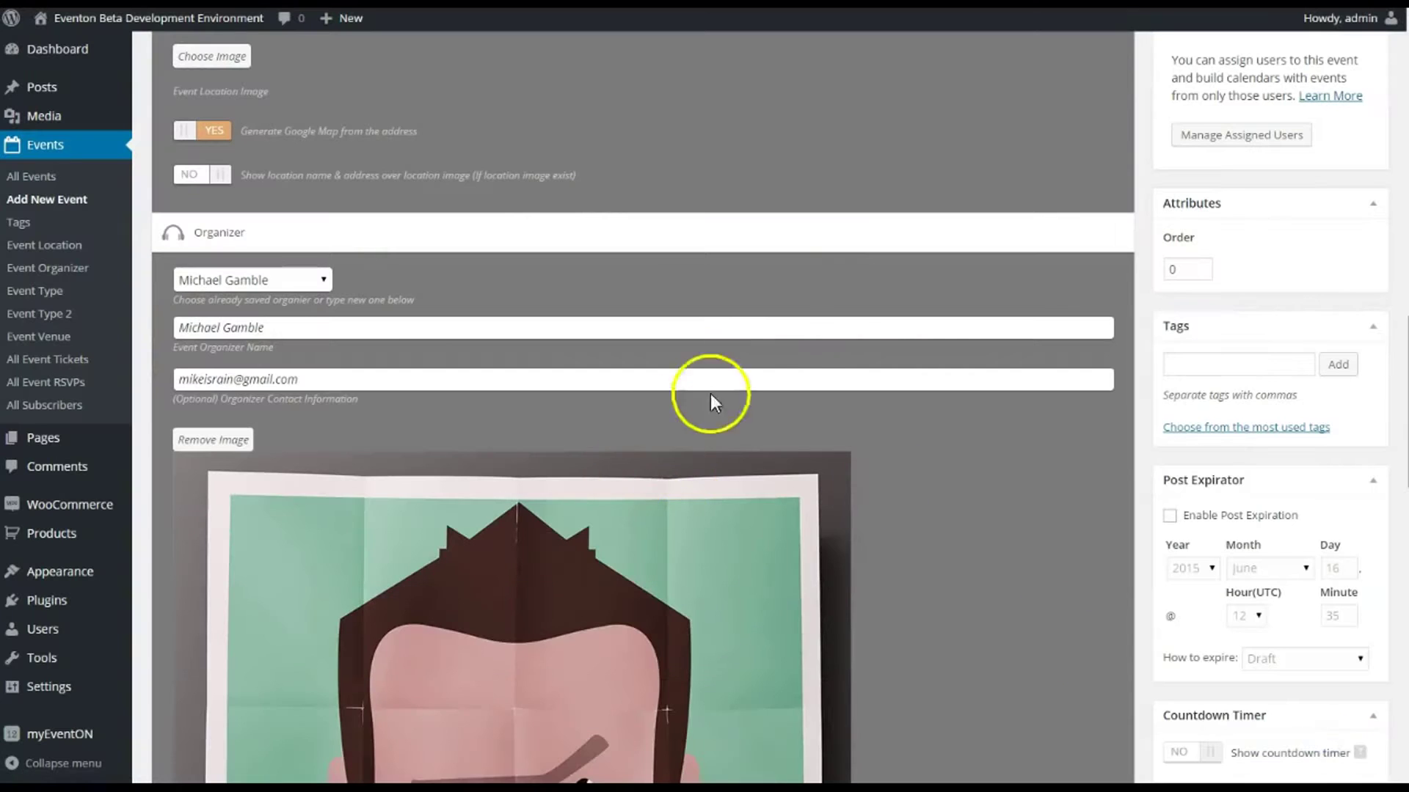
Make clicking the event open a Popup Window.
scroll(847, 363, "down", 4)
scroll(880, 372, "down", 3)
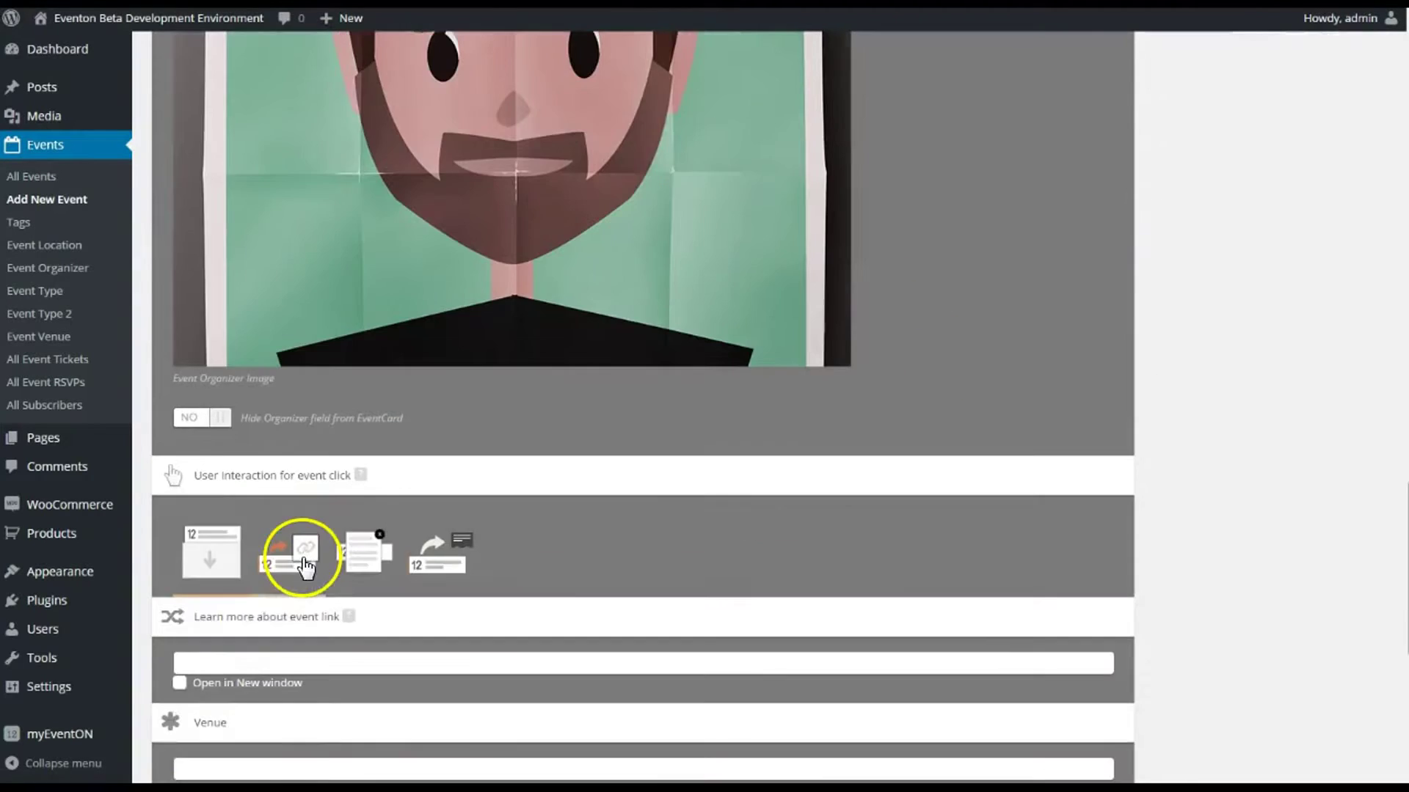
scroll(304, 566, "down", 2)
left_click(367, 396)
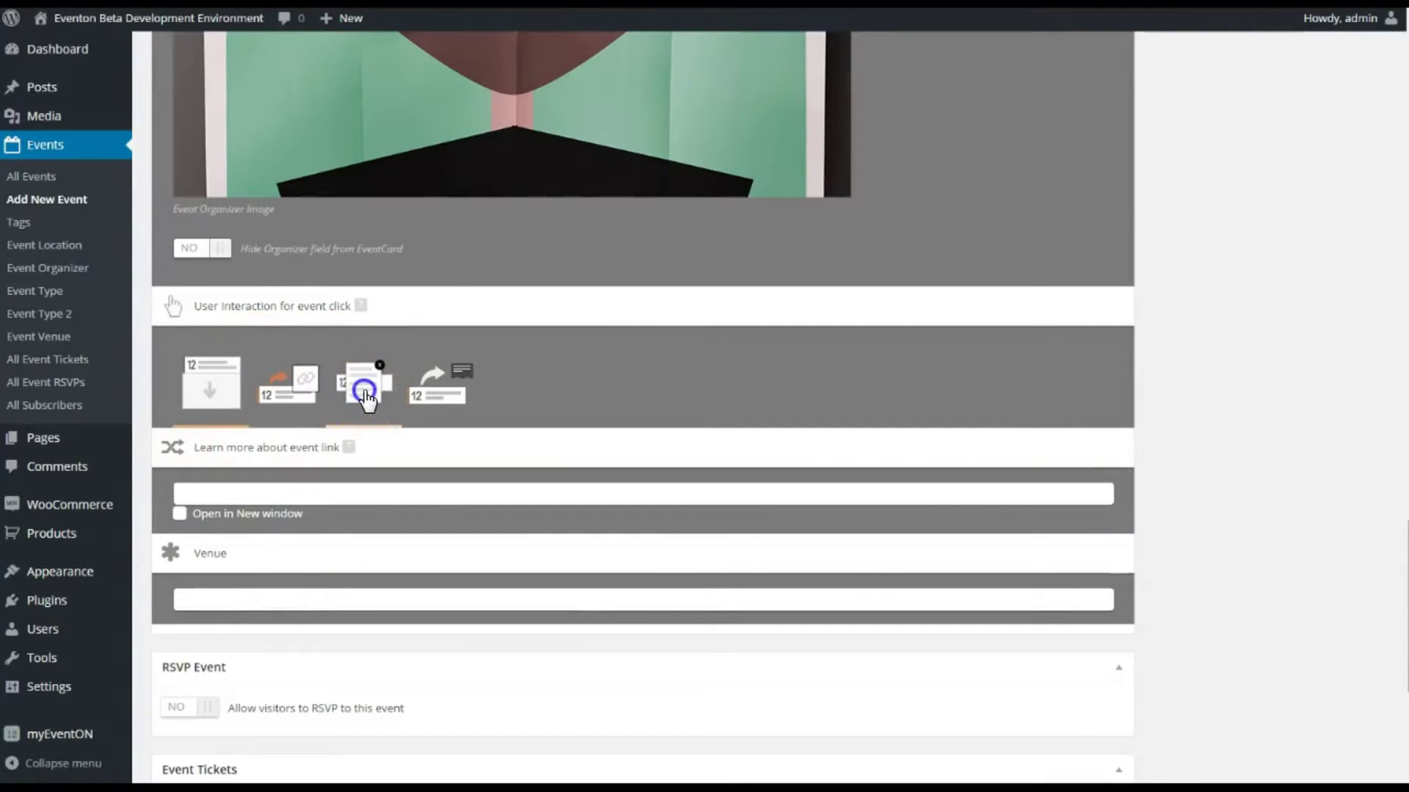
scroll(358, 400, "down", 2)
left_click(369, 229)
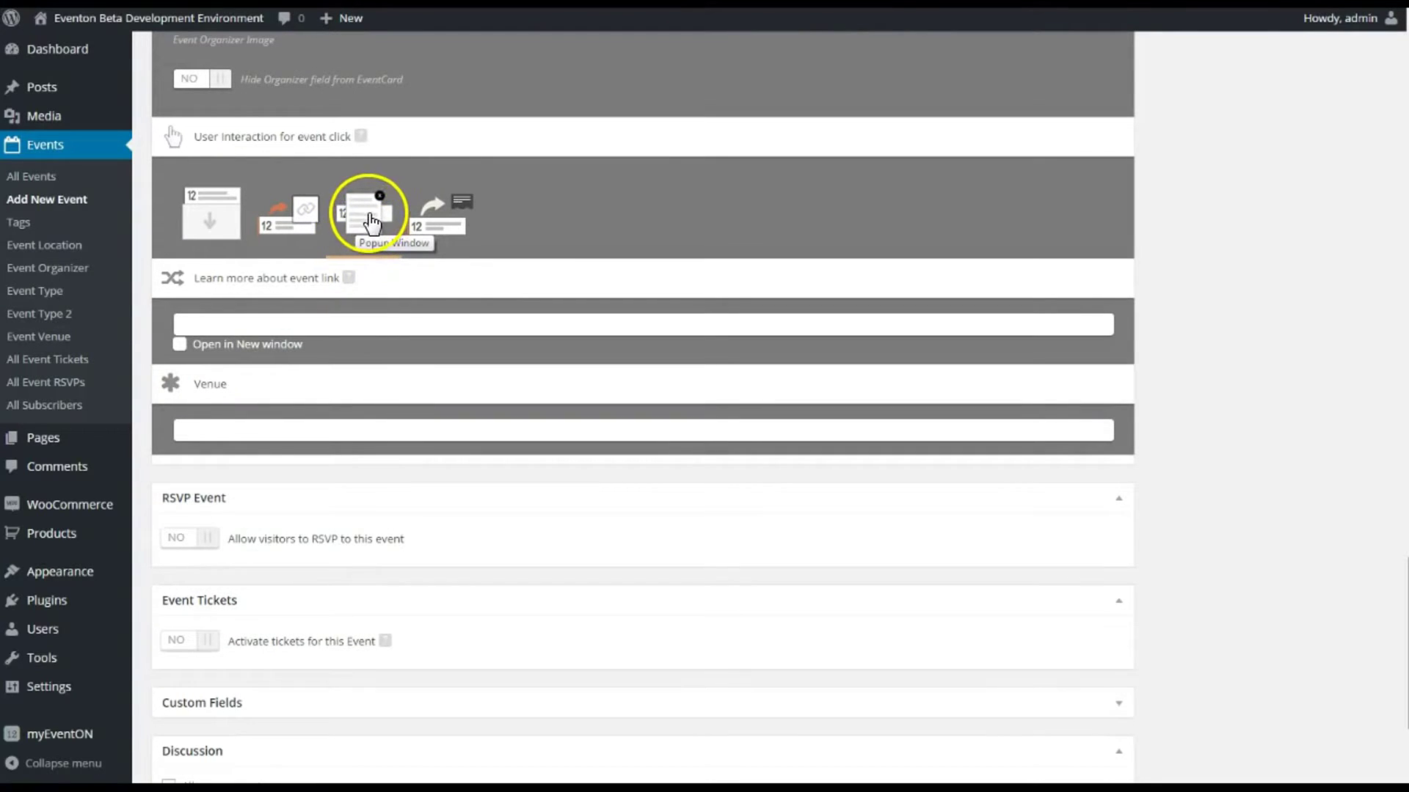
Activate tickets for the event with a ticket price of 25.
scroll(231, 400, "down", 3)
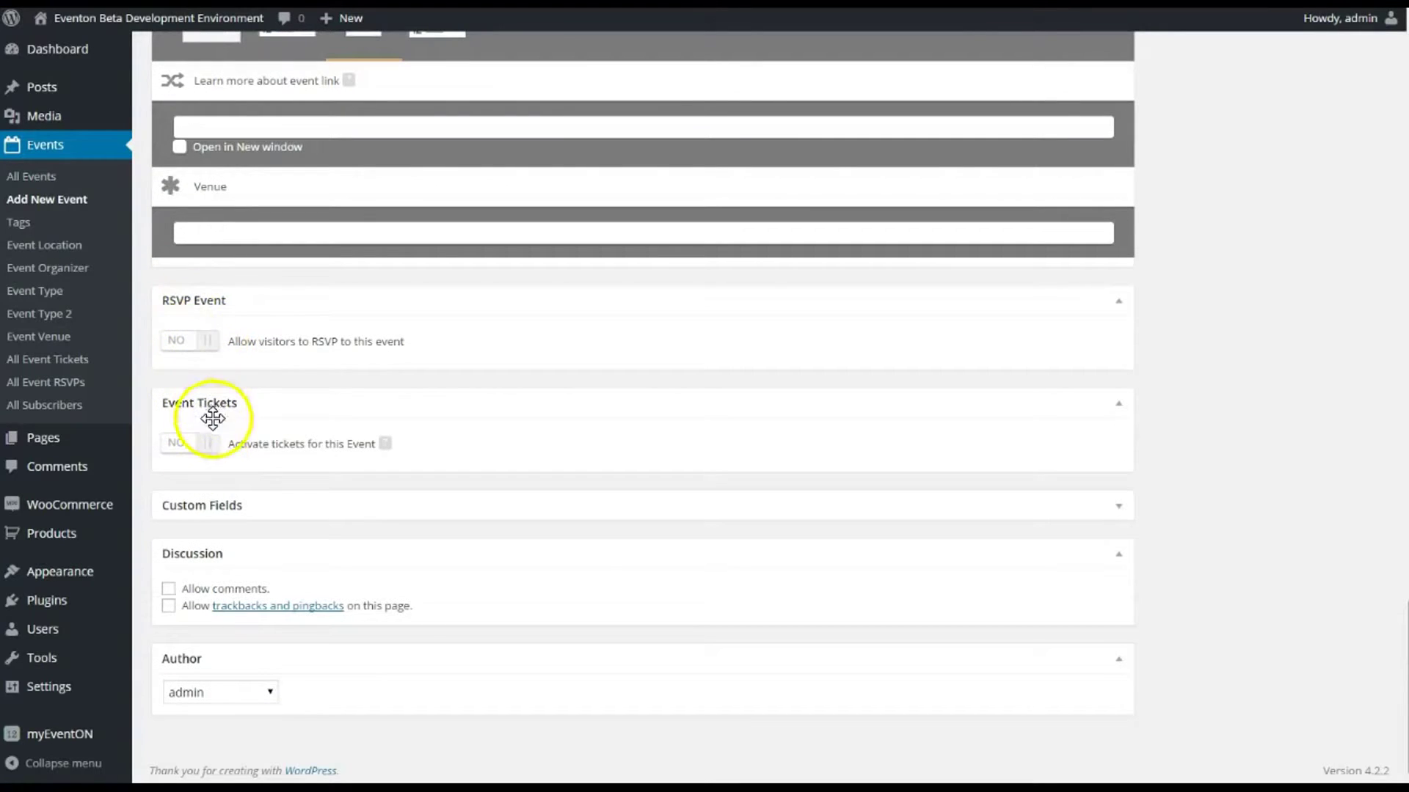
scroll(279, 411, "up", 1)
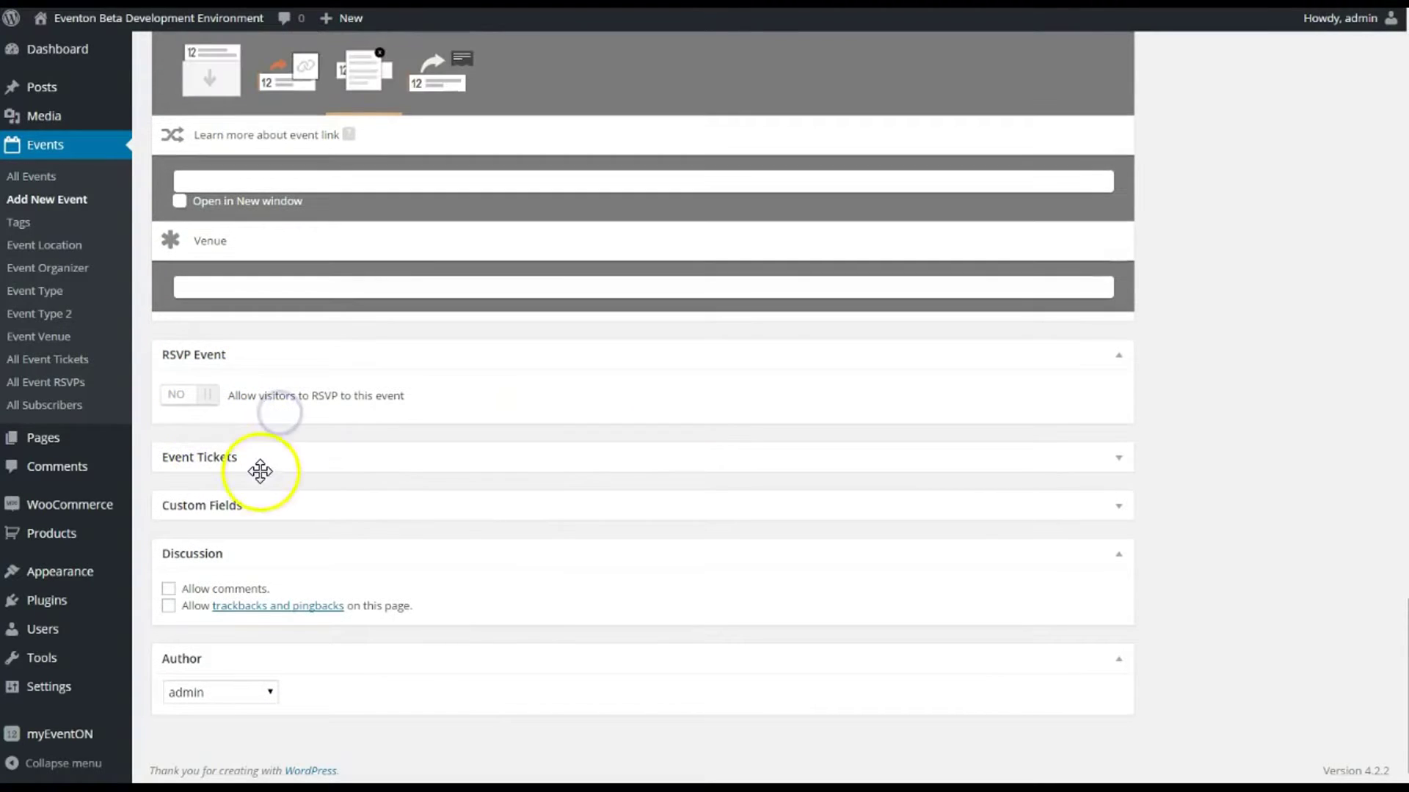
scroll(253, 484, "down", 1)
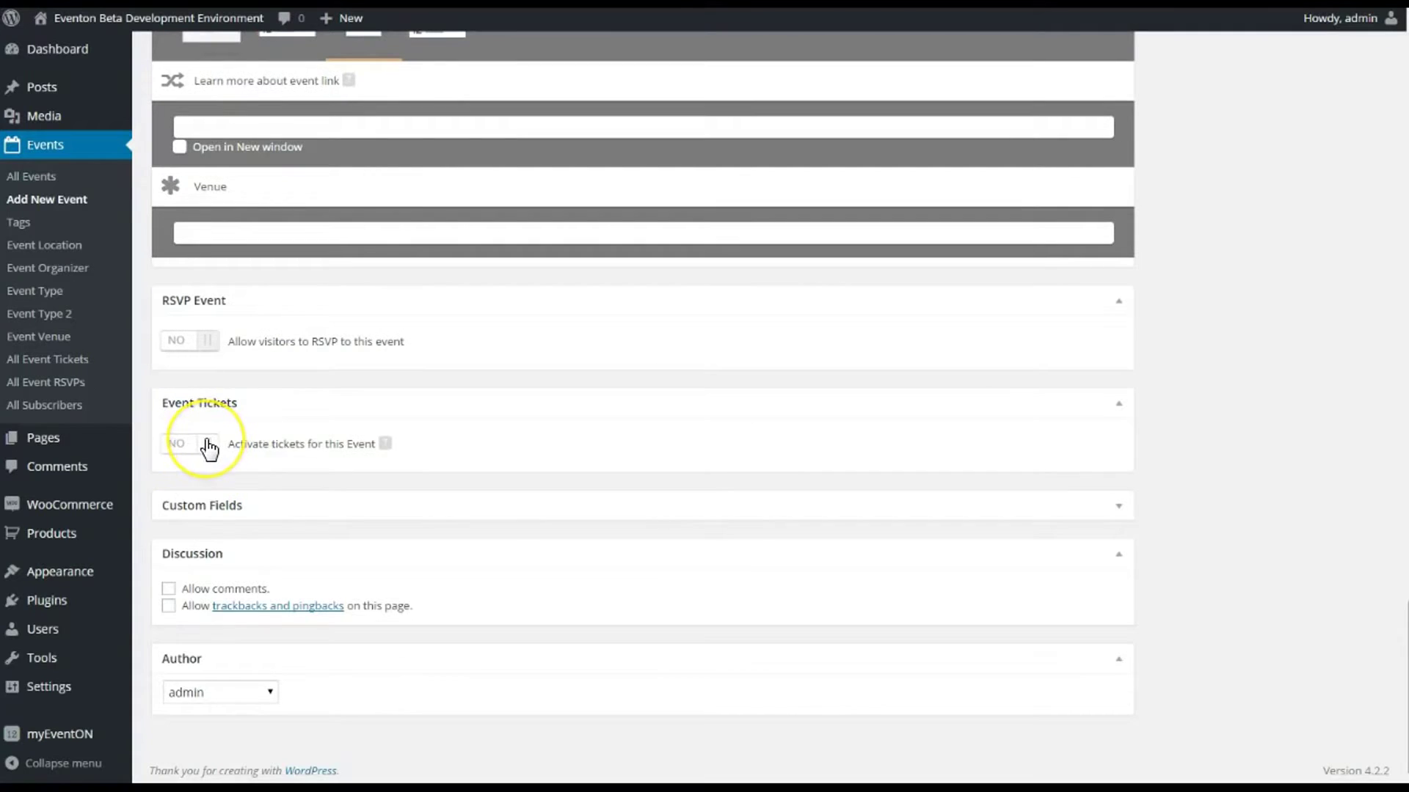
left_click(210, 446)
scroll(442, 479, "down", 3)
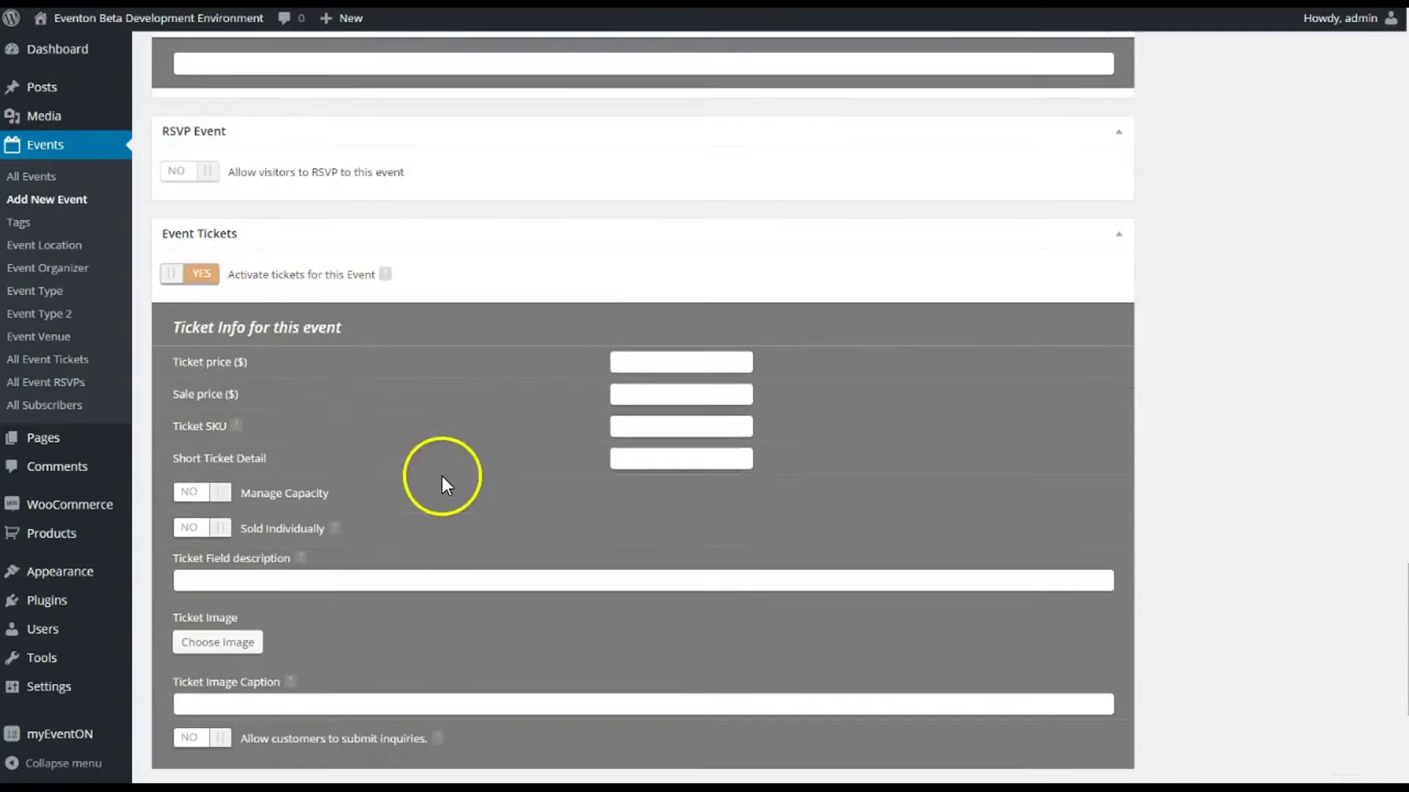
left_click(669, 361)
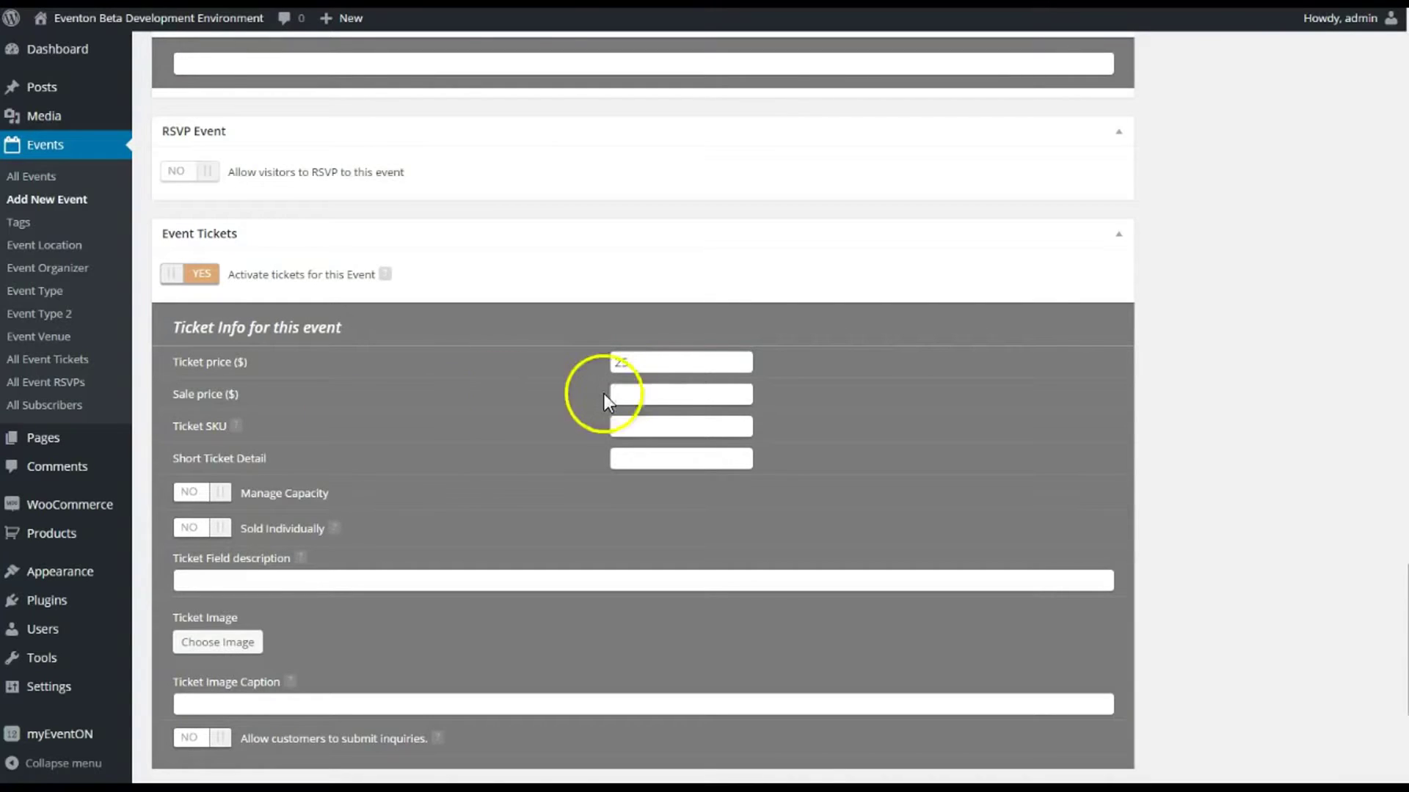
type("25")
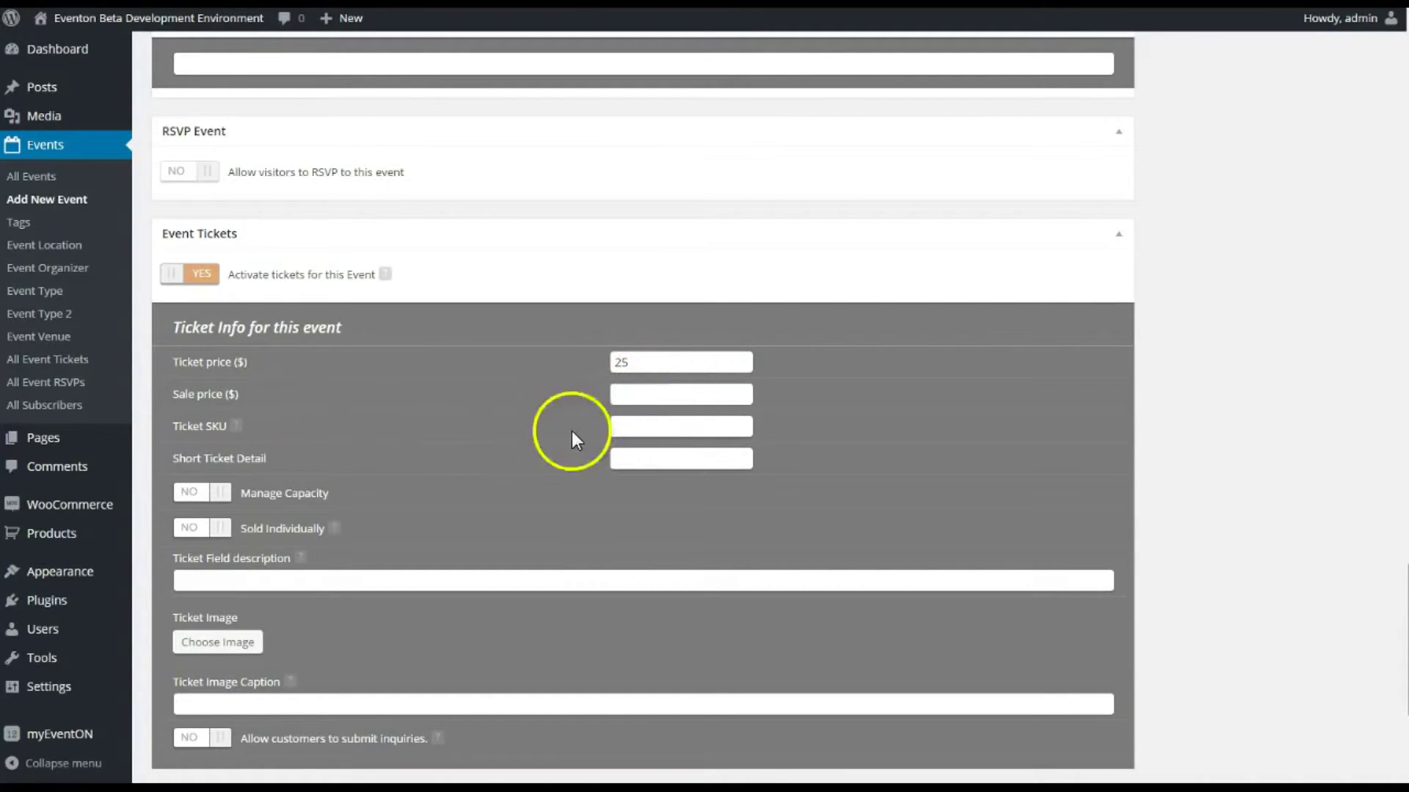
scroll(449, 334, "down", 1)
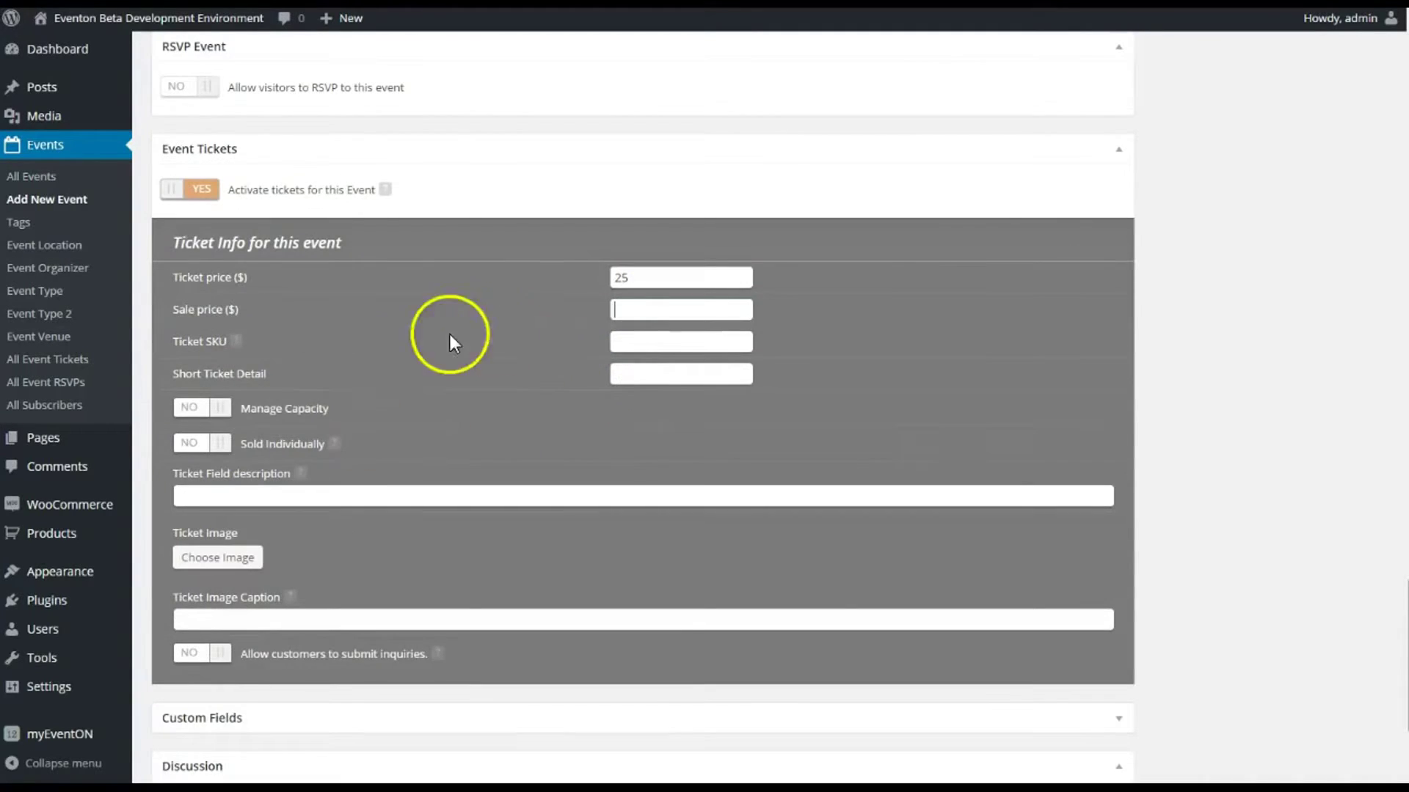
Turn on capacity management at 100 and show remaining tickets at 100.
left_click(218, 409)
left_click(626, 441)
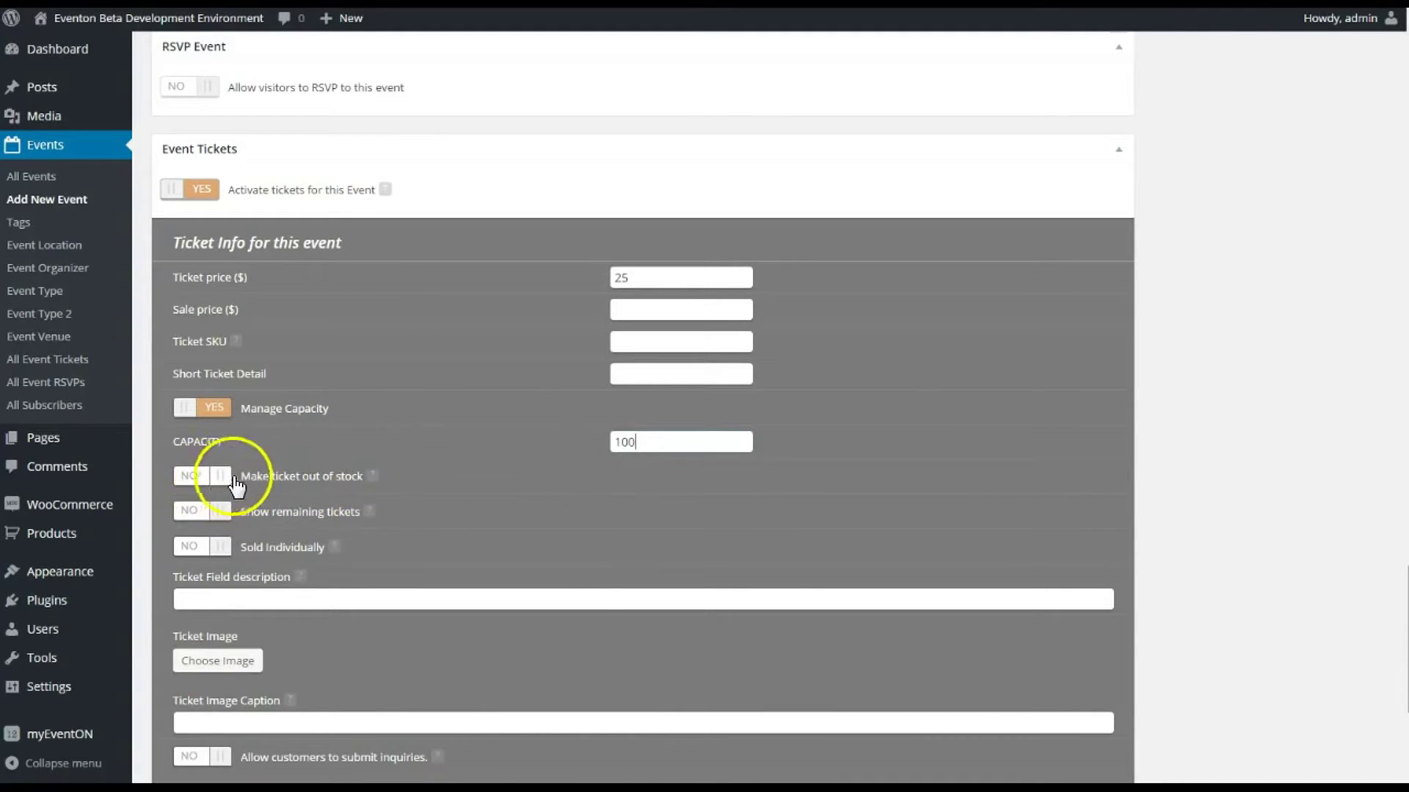
left_click(221, 511)
left_click(710, 544)
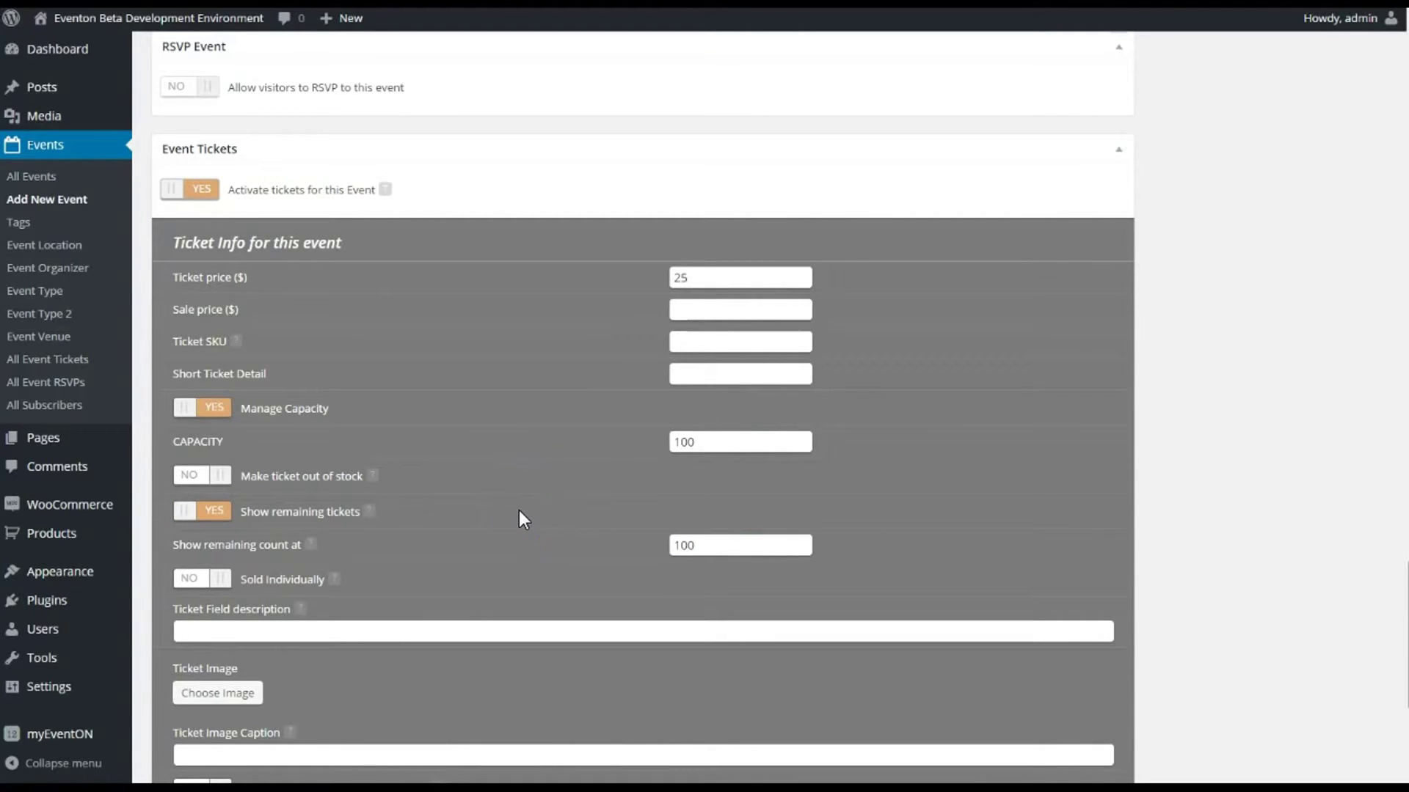
scroll(345, 490, "down", 2)
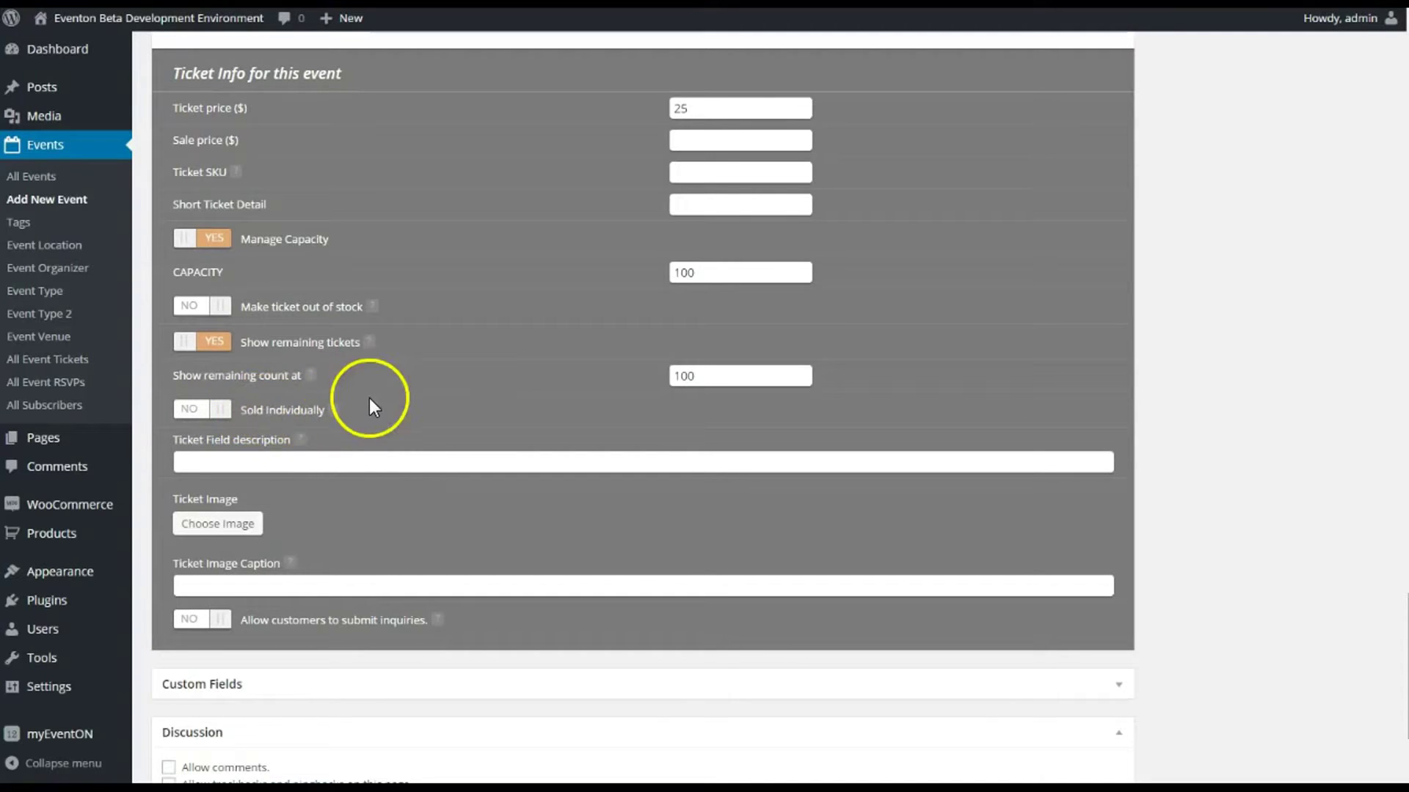
mouse_move(335, 412)
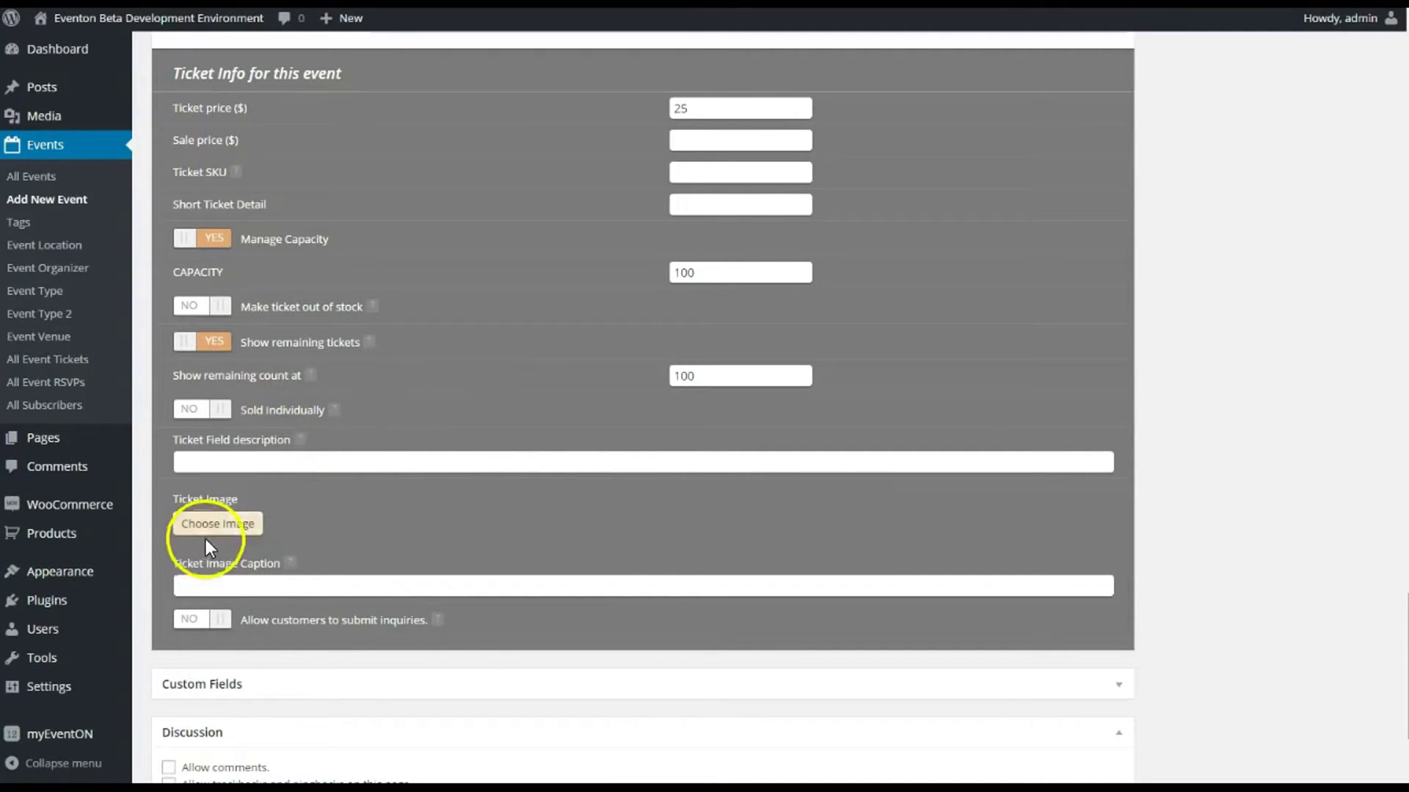
Attach the chocolate invitation image to the event ticket.
left_click(209, 523)
left_click(253, 220)
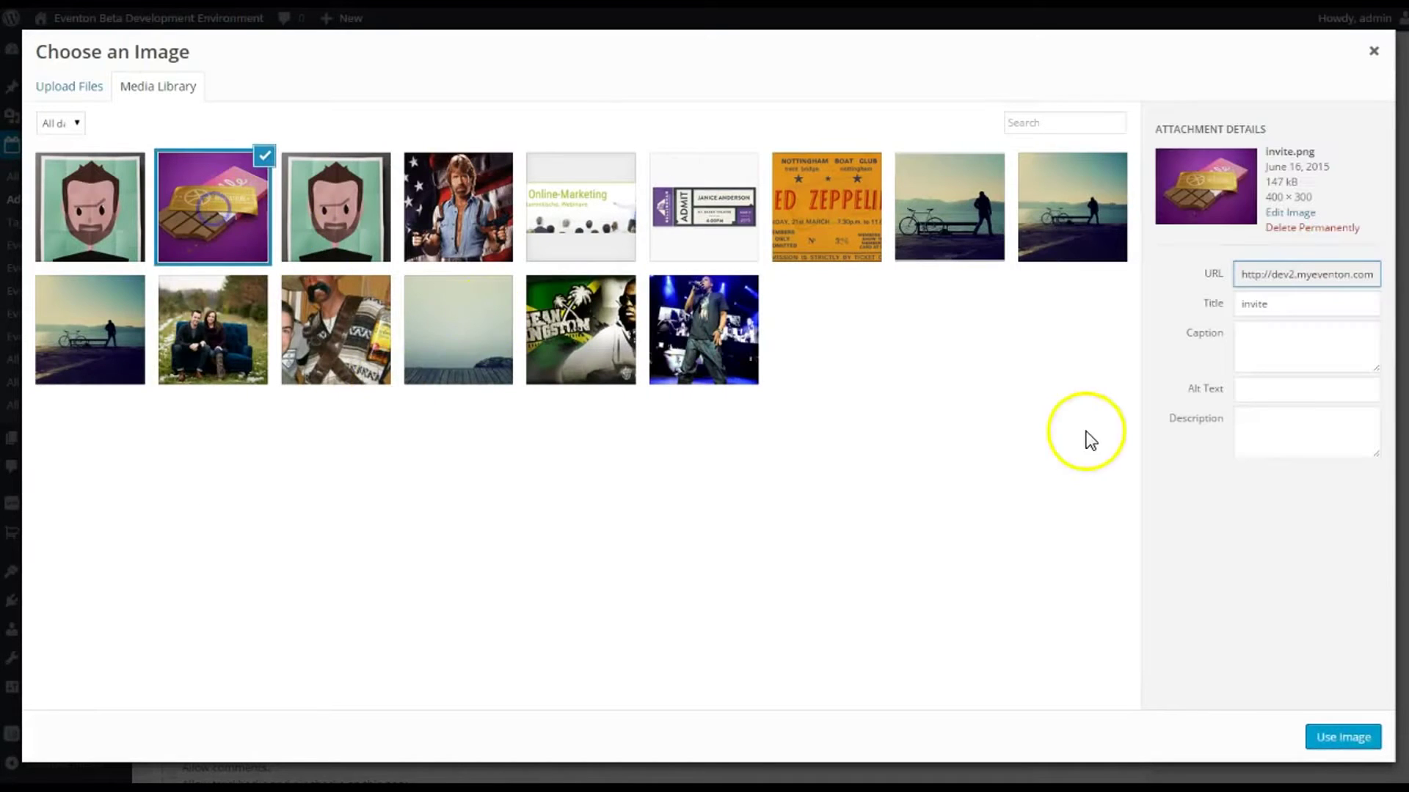
left_click(1343, 736)
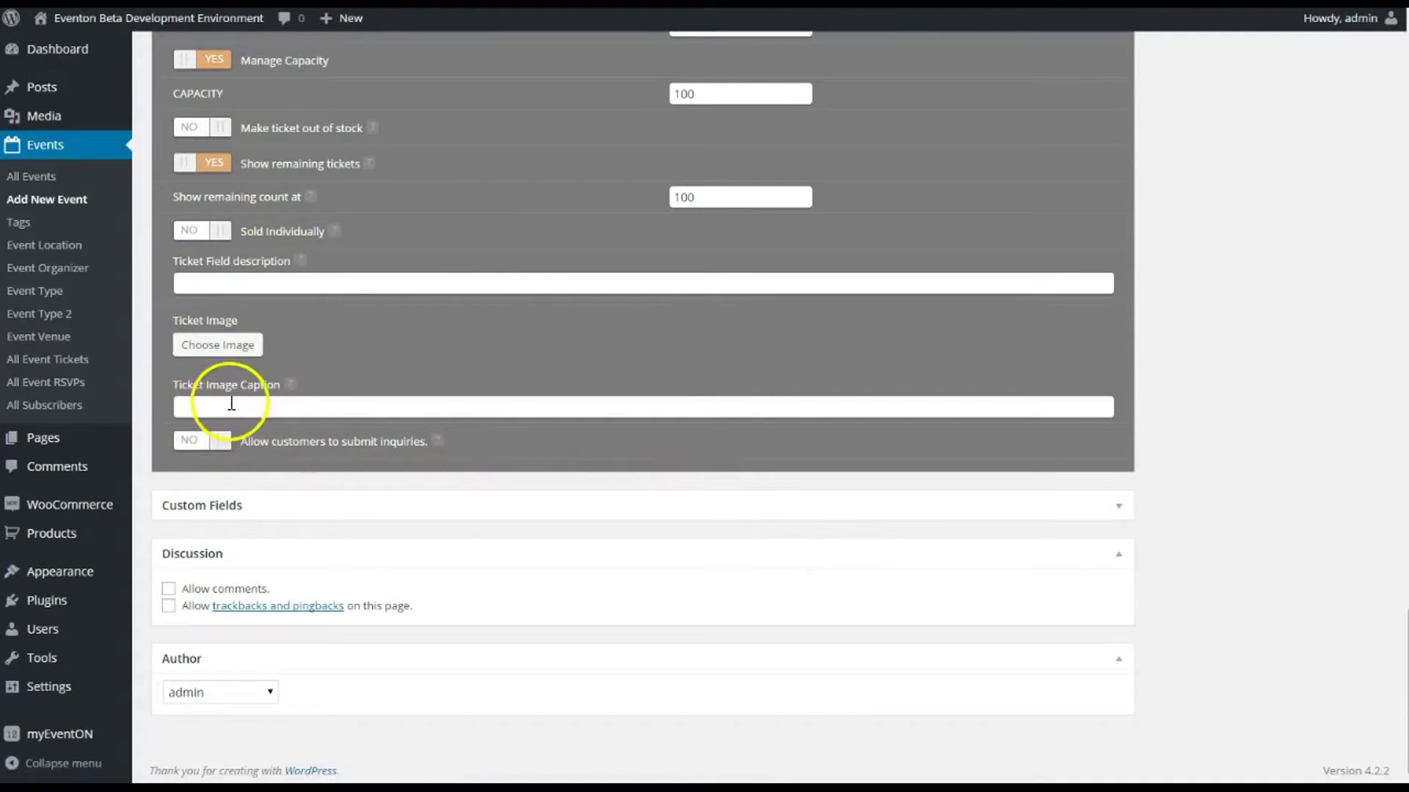
Allow customers to submit ticket inquiries and clear the default inquiry e-mail address.
mouse_move(290, 390)
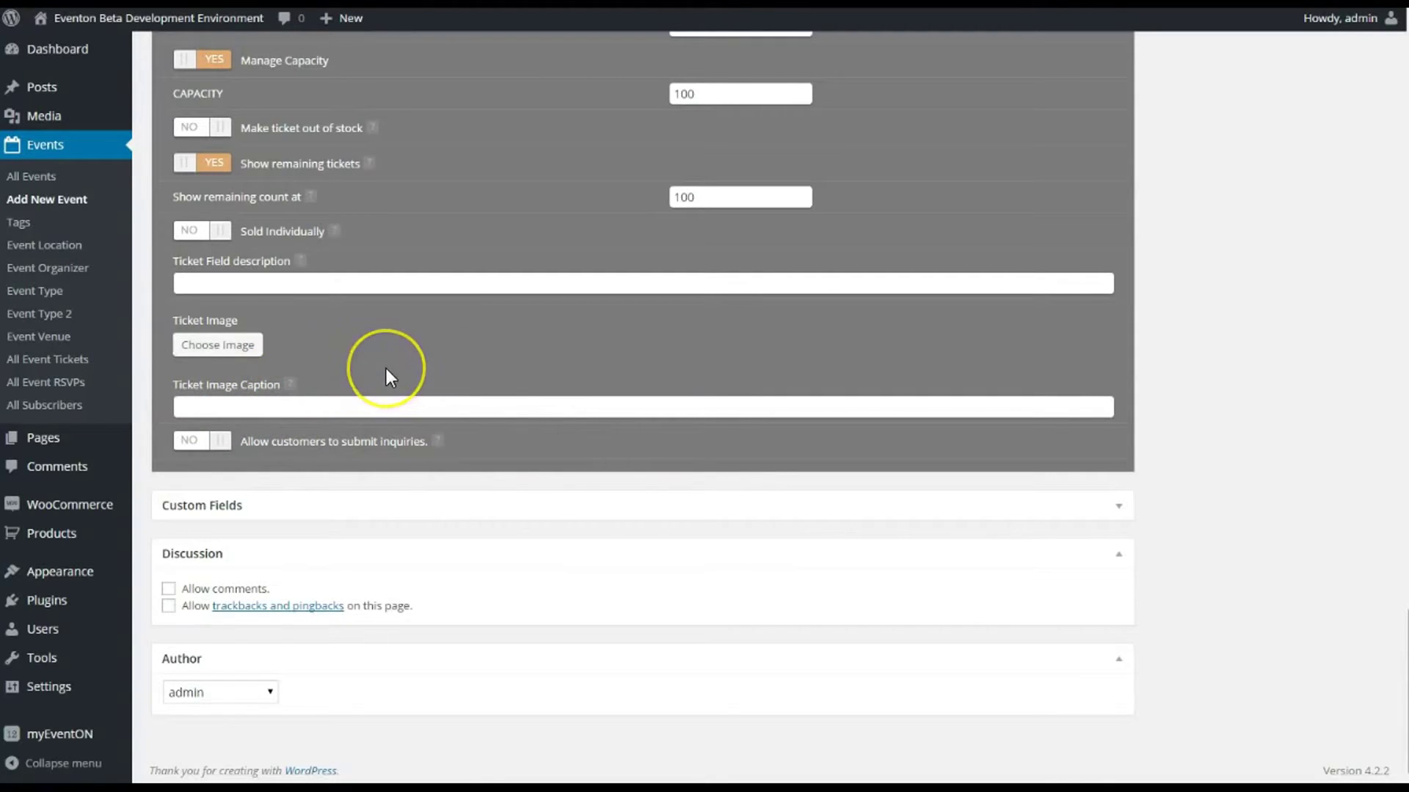
left_click(220, 445)
left_click_drag(295, 500, 156, 526)
key("BackSpace")
left_click(332, 488)
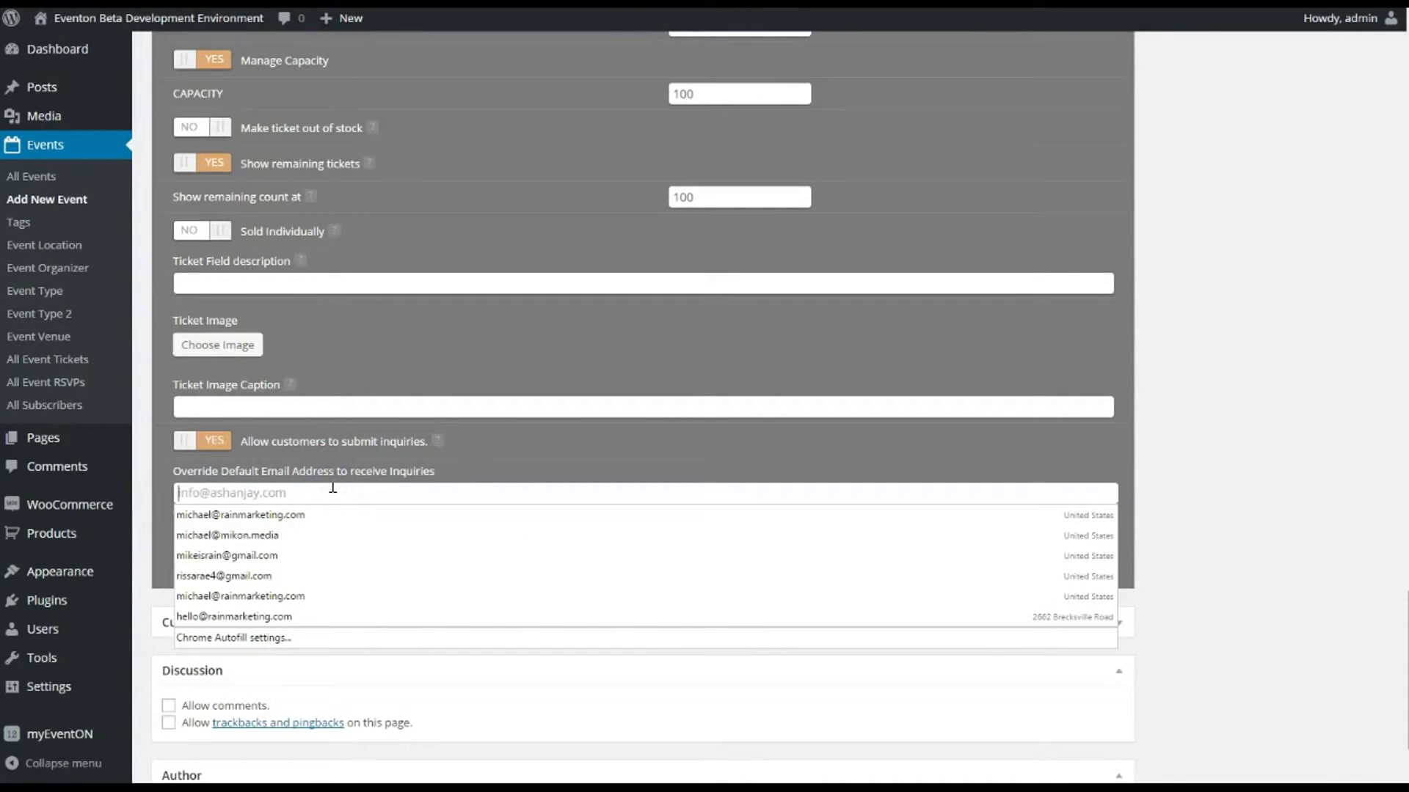
left_click(332, 473)
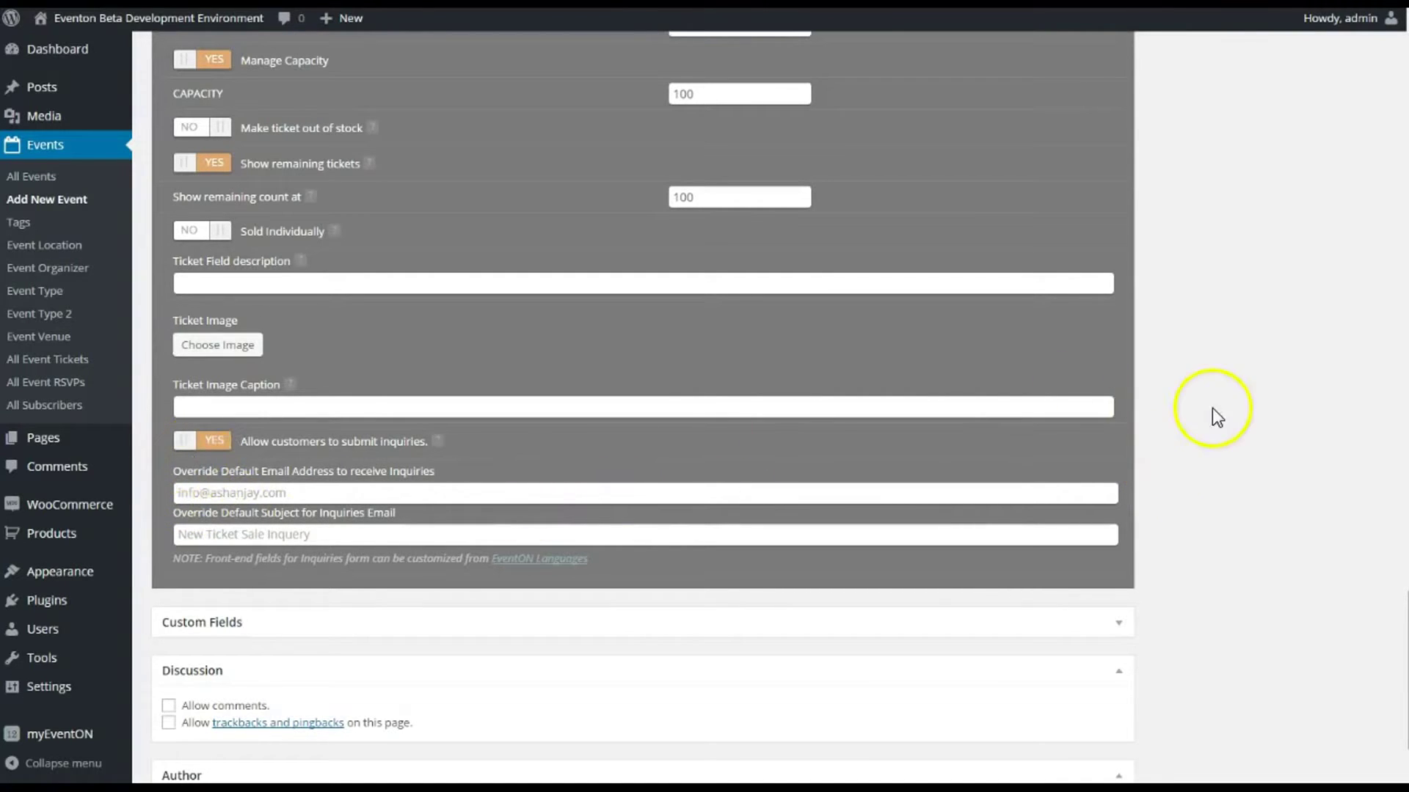
scroll(1191, 465, "up", 15)
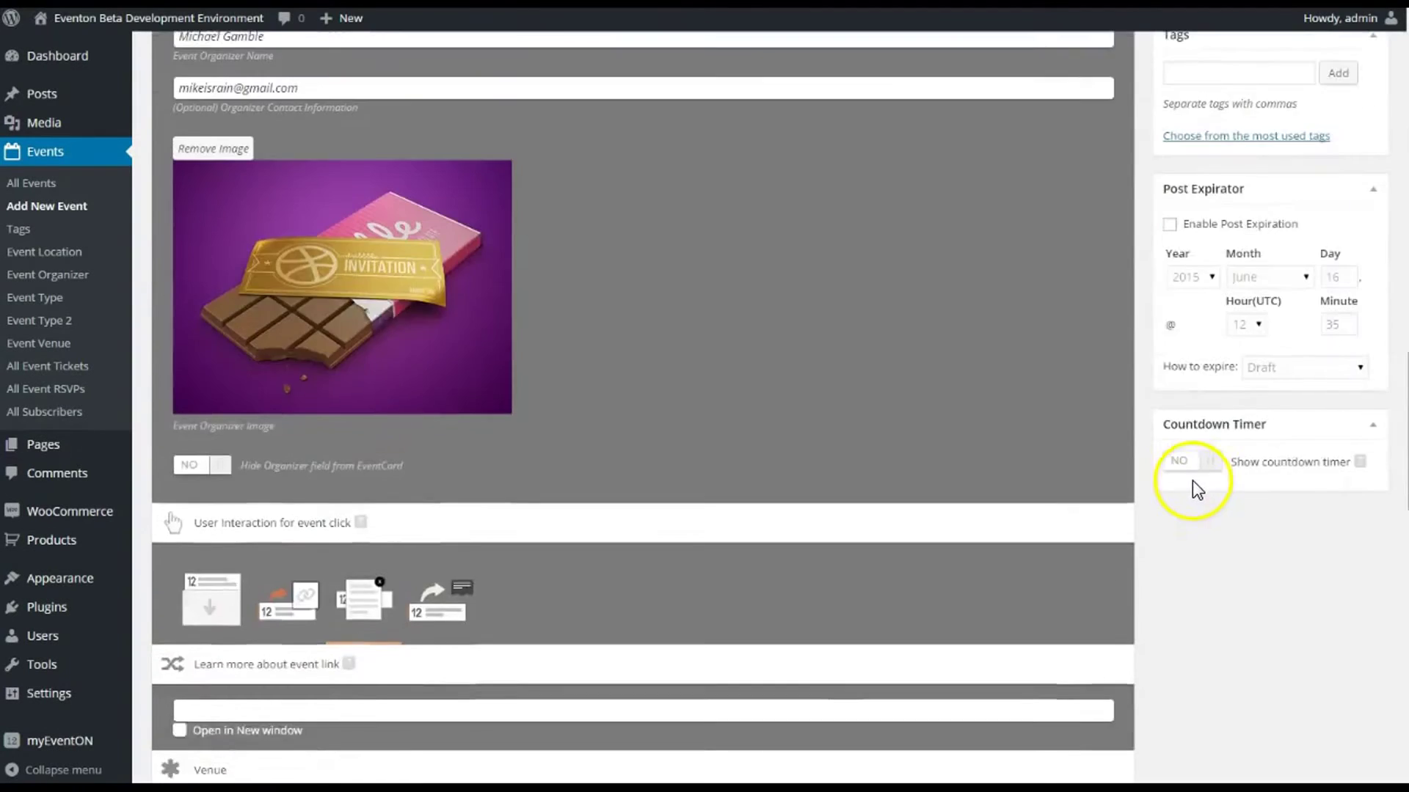
File the event under the Our Events category.
scroll(1183, 474, "up", 10)
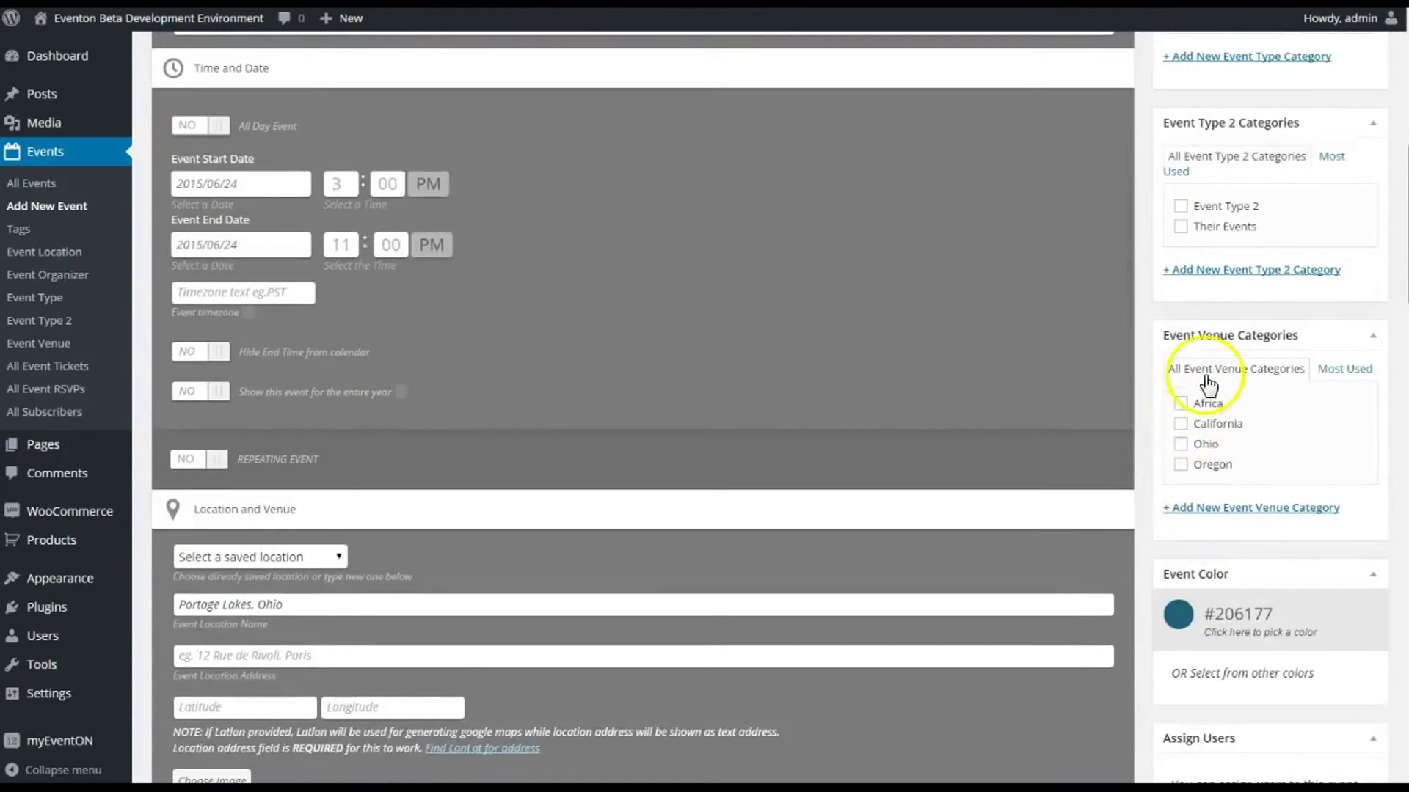
scroll(1189, 356, "up", 5)
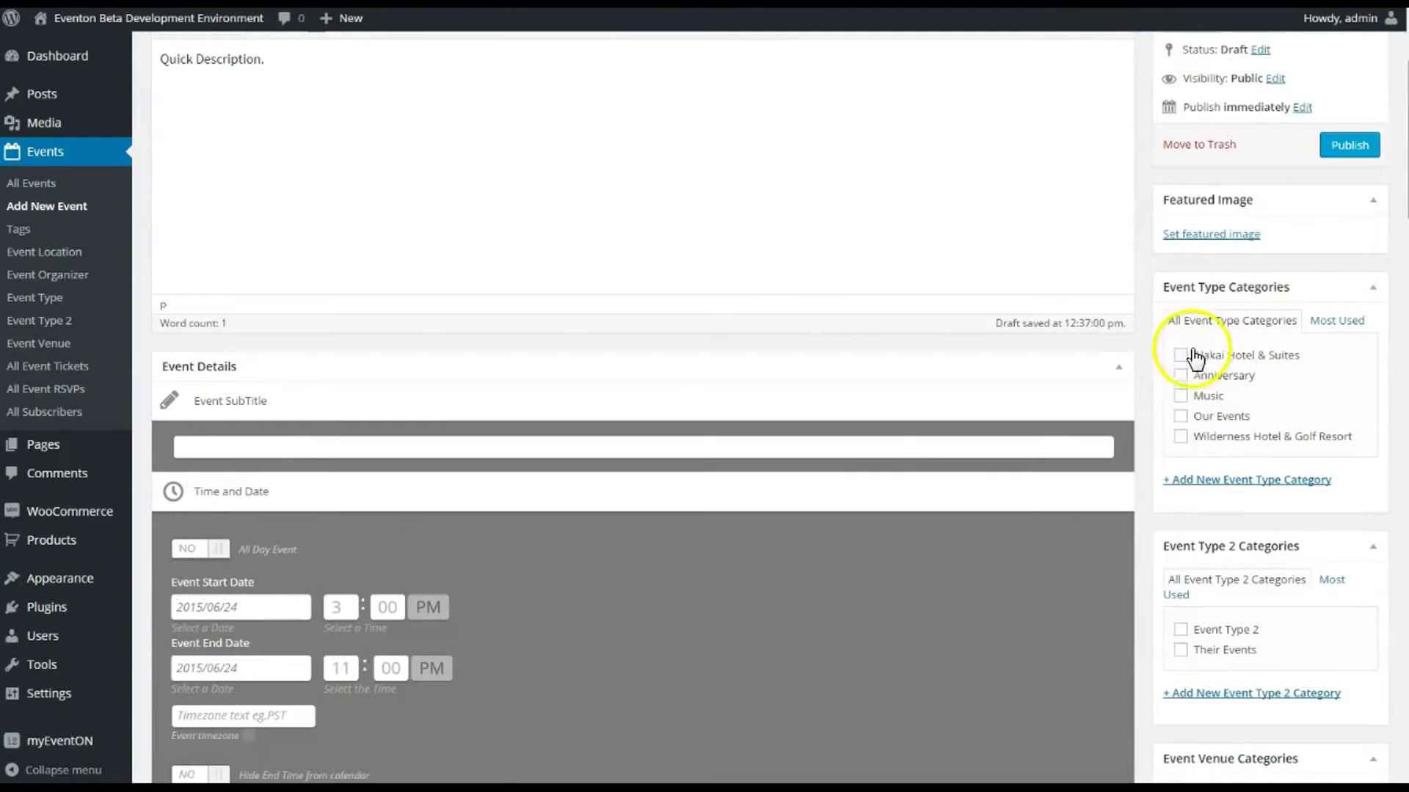
left_click(1180, 416)
Set the bike-at-lake photo as the featured image and publish the event.
scroll(1181, 366, "up", 2)
left_click(1174, 404)
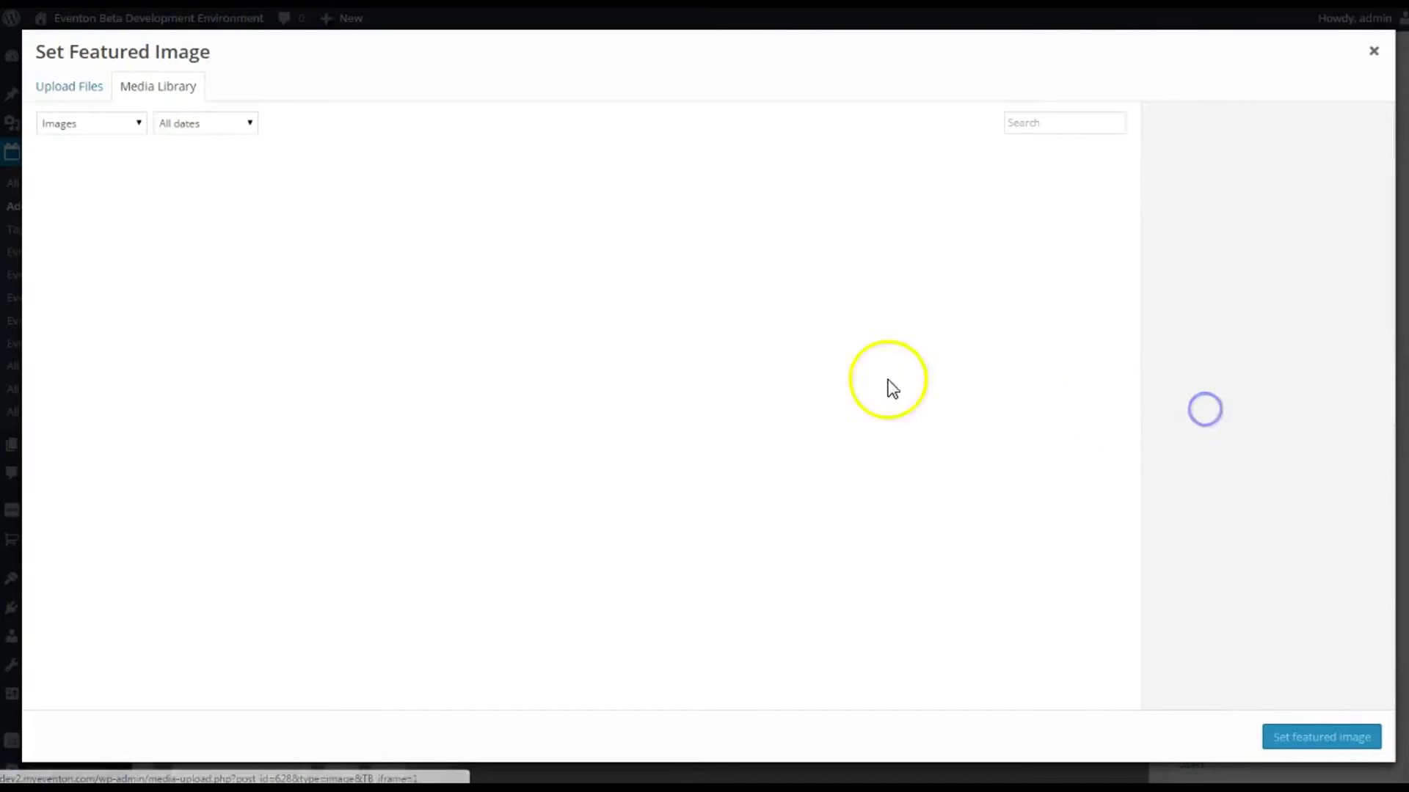
left_click(110, 341)
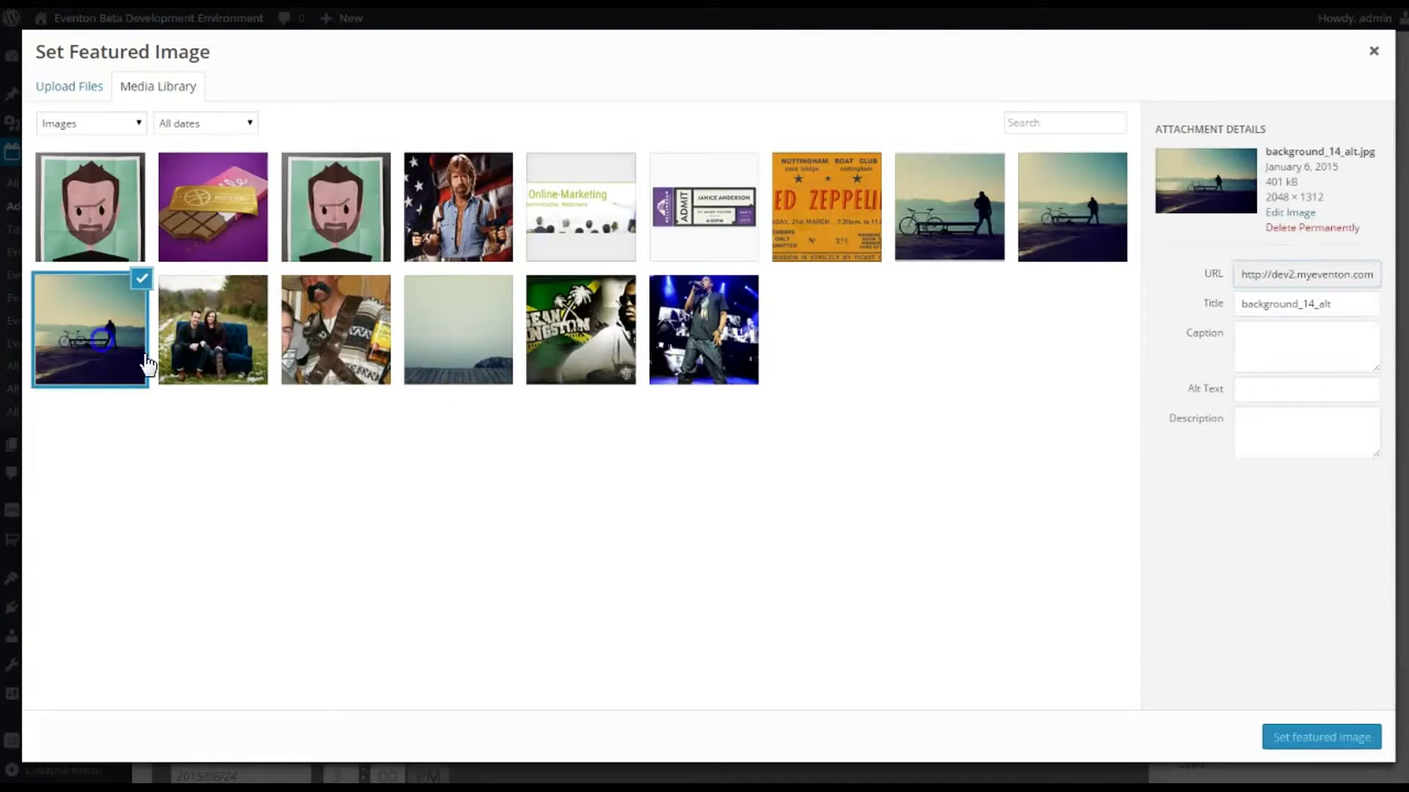
left_click(1295, 738)
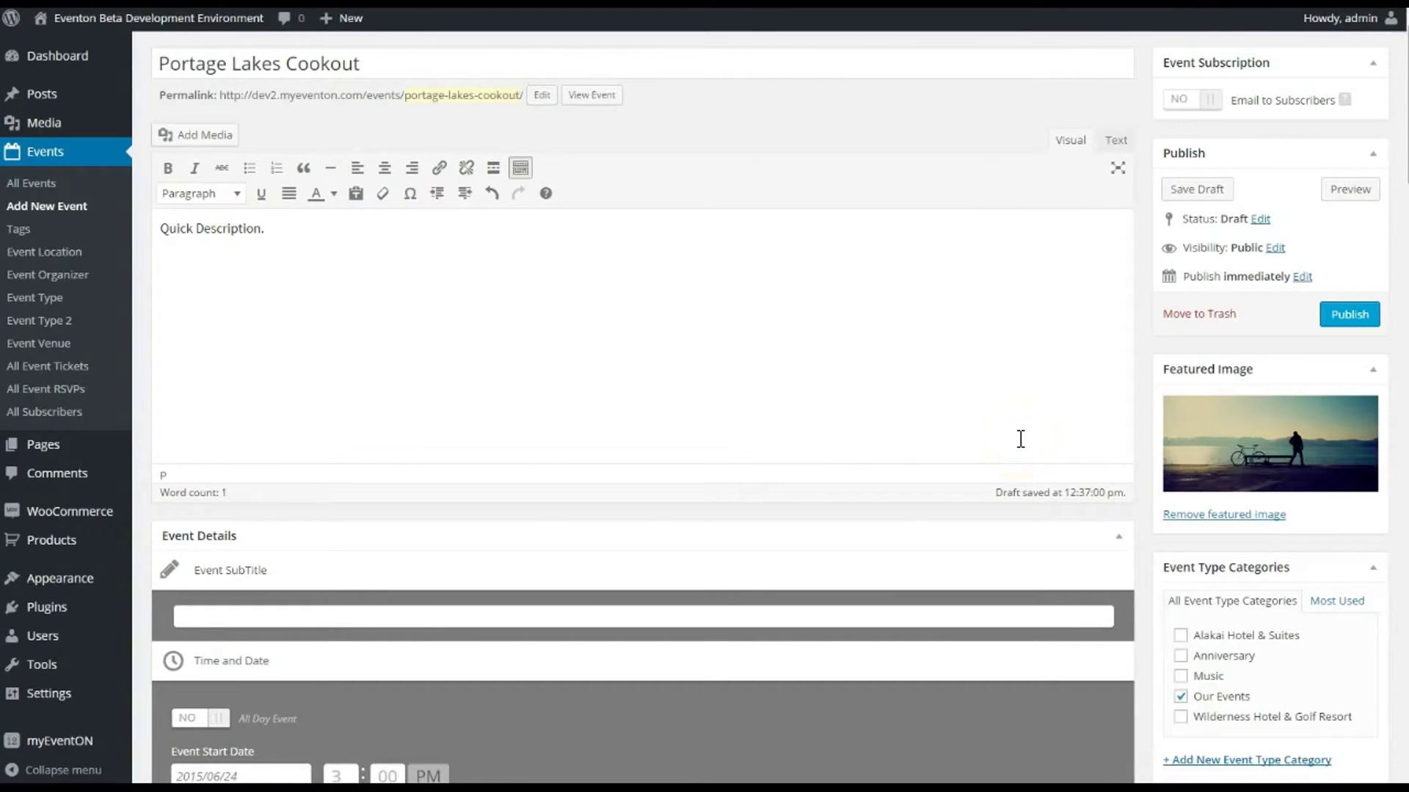
left_click(1350, 314)
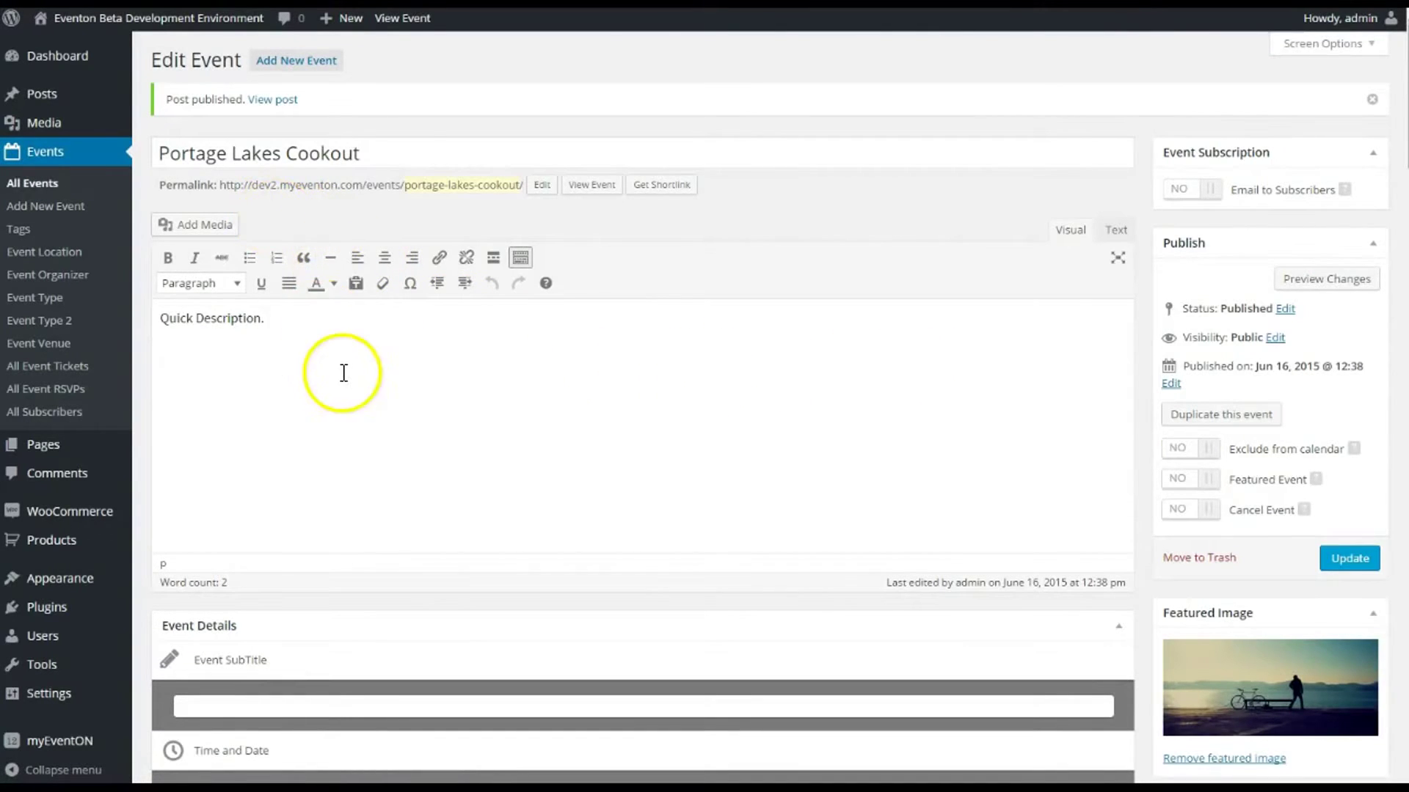
Open the 'Ticket: ()Portage Lakes Cookout - 2015/06/24' product from the WooCommerce Products list.
scroll(339, 371, "down", 1)
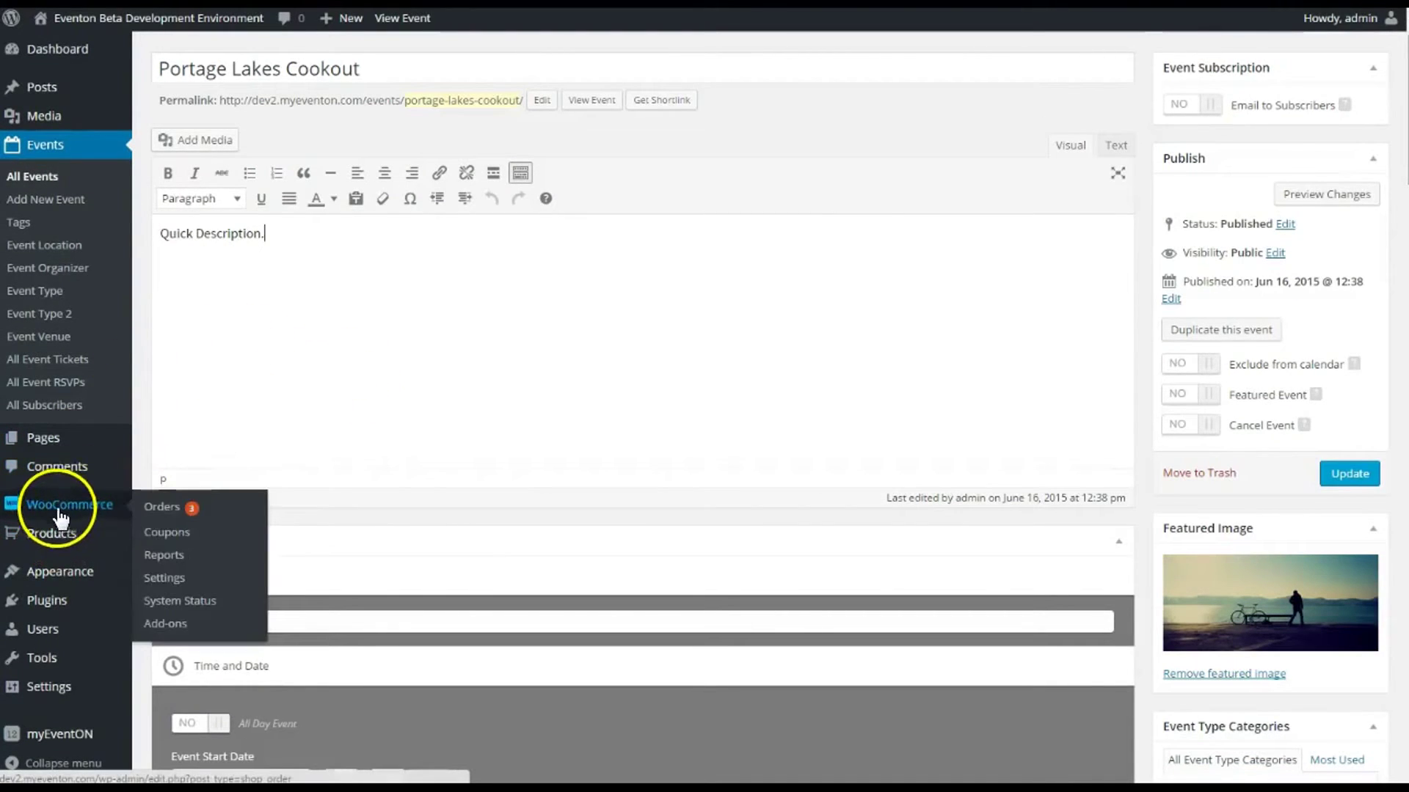
mouse_move(59, 539)
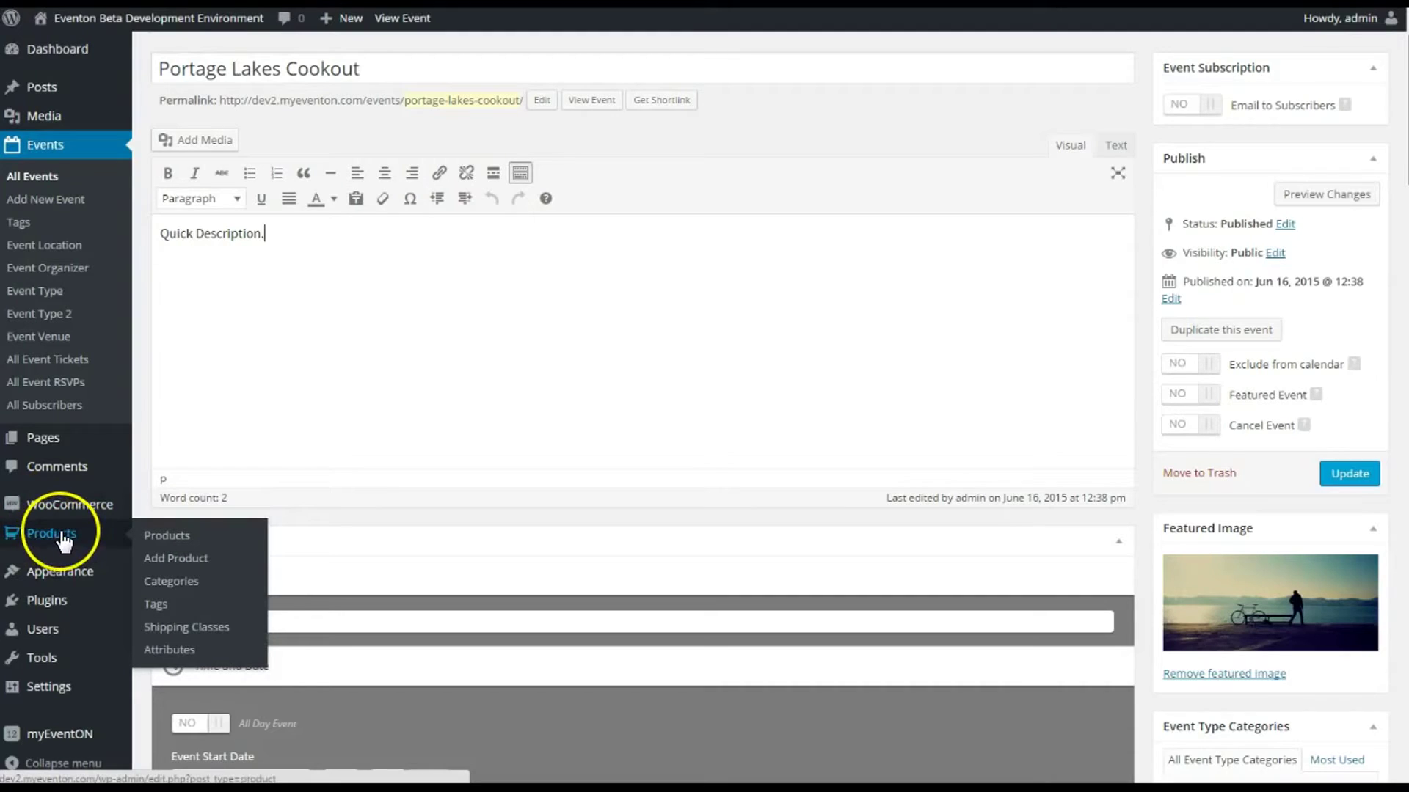
left_click(56, 536)
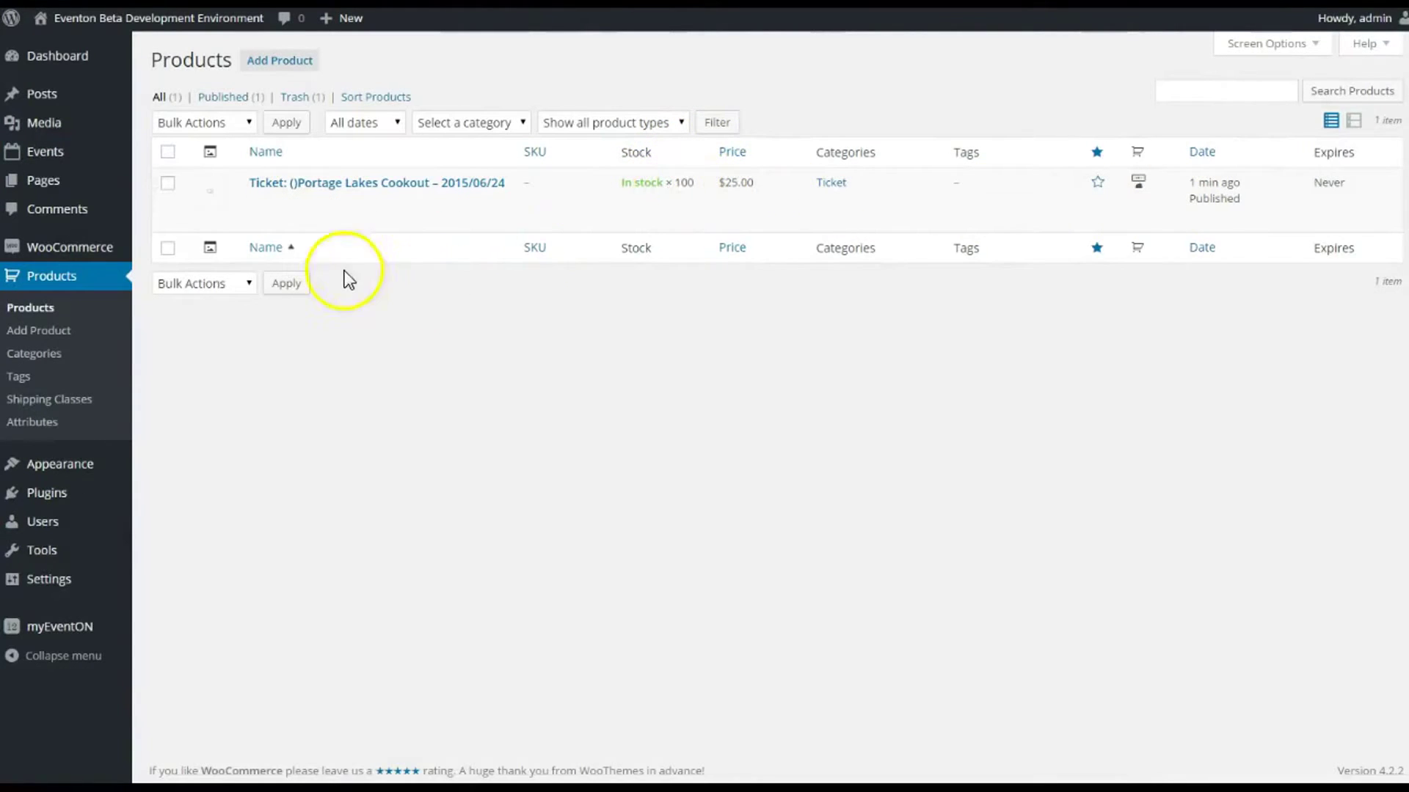
left_click(322, 182)
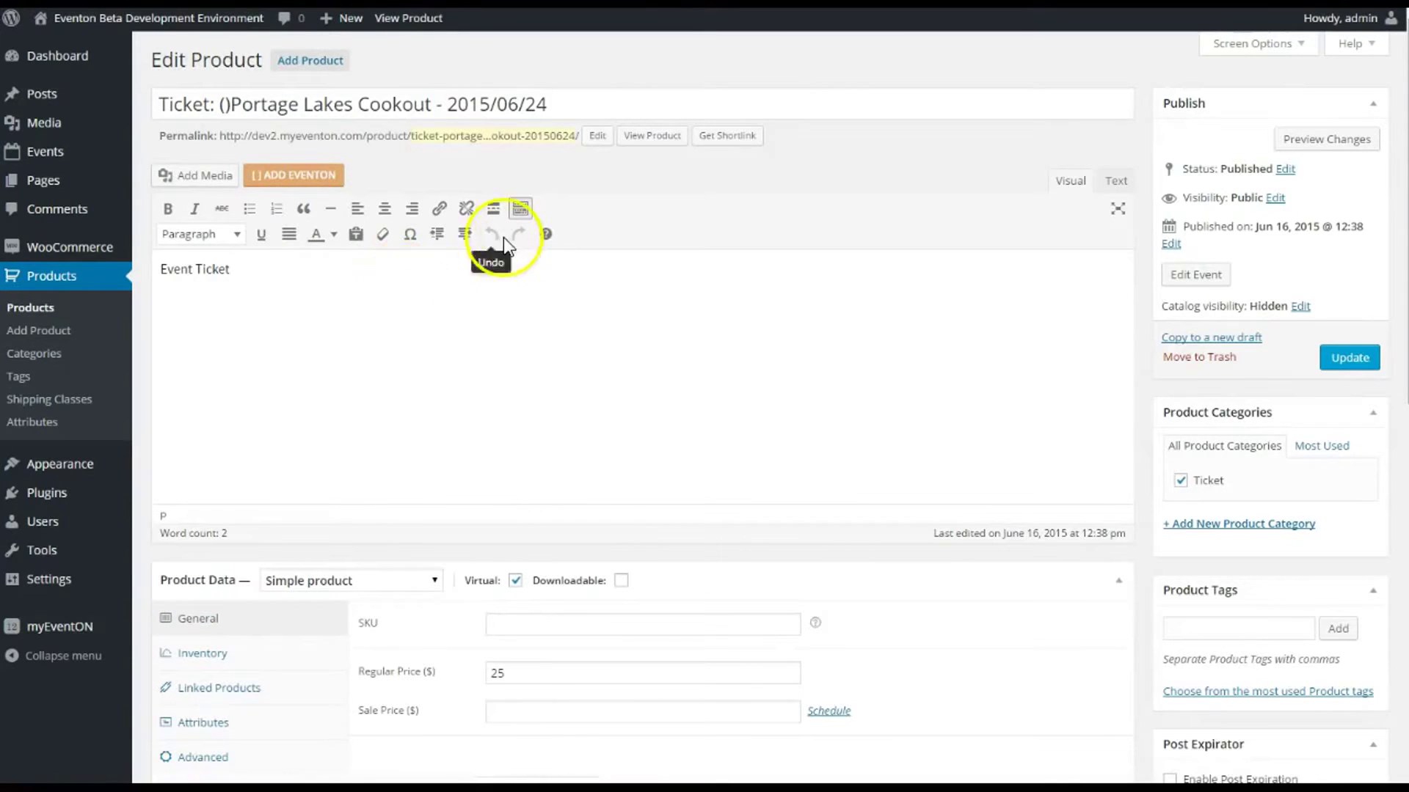
Delete the '()' so the title reads 'Ticket: Portage Lakes Cookout - 2015/06/24'.
scroll(597, 394, "down", 8)
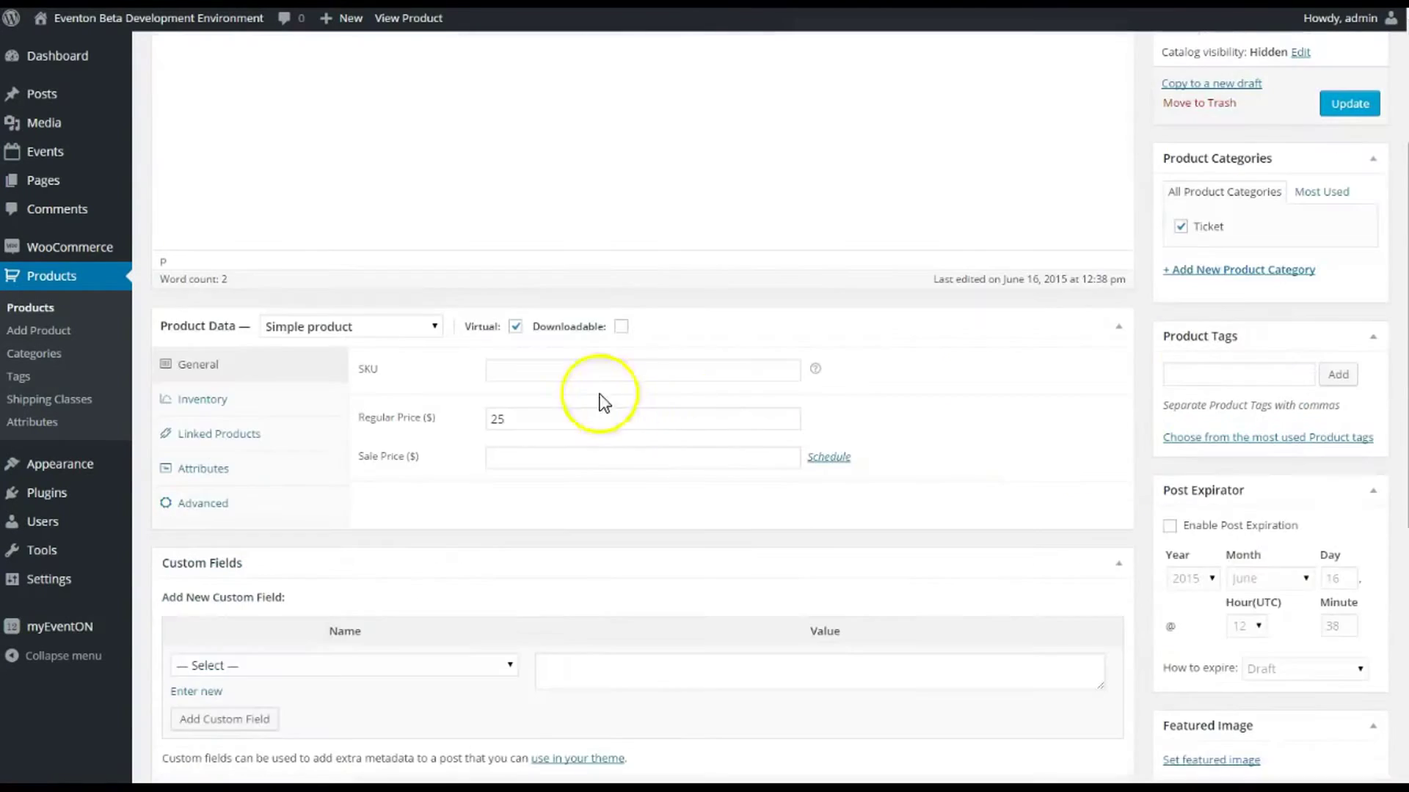
scroll(658, 424, "up", 8)
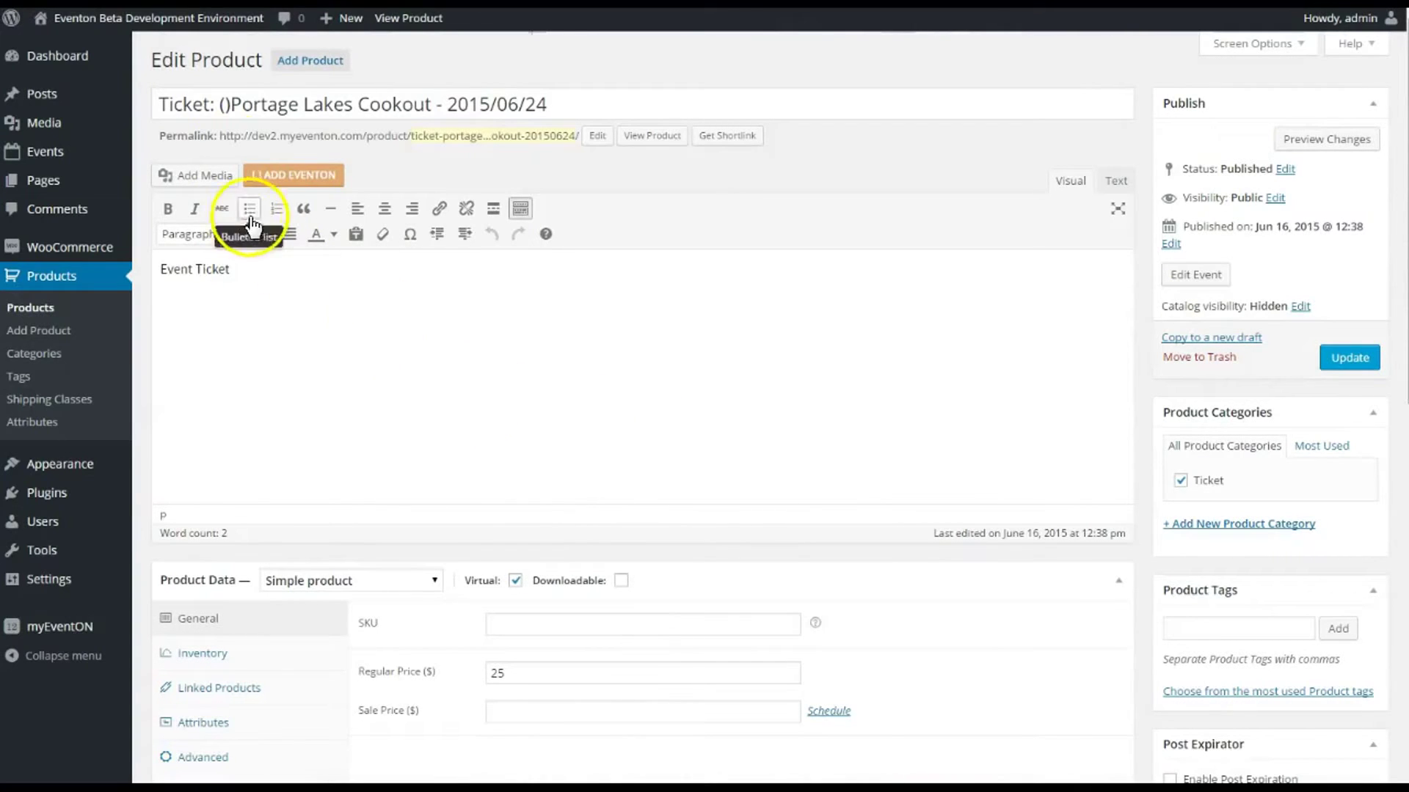
left_click_drag(232, 110, 221, 109)
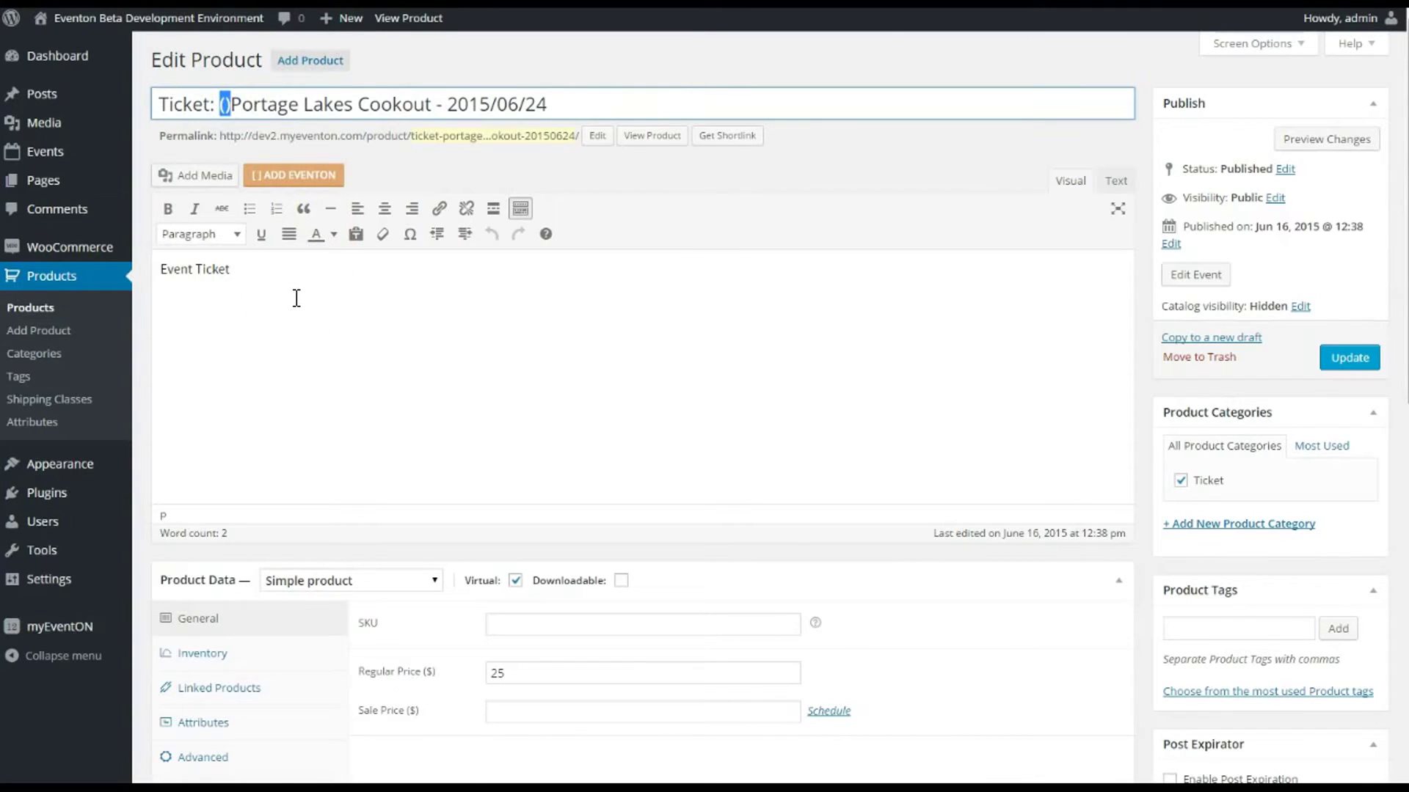
left_click(232, 107)
key("BackSpace")
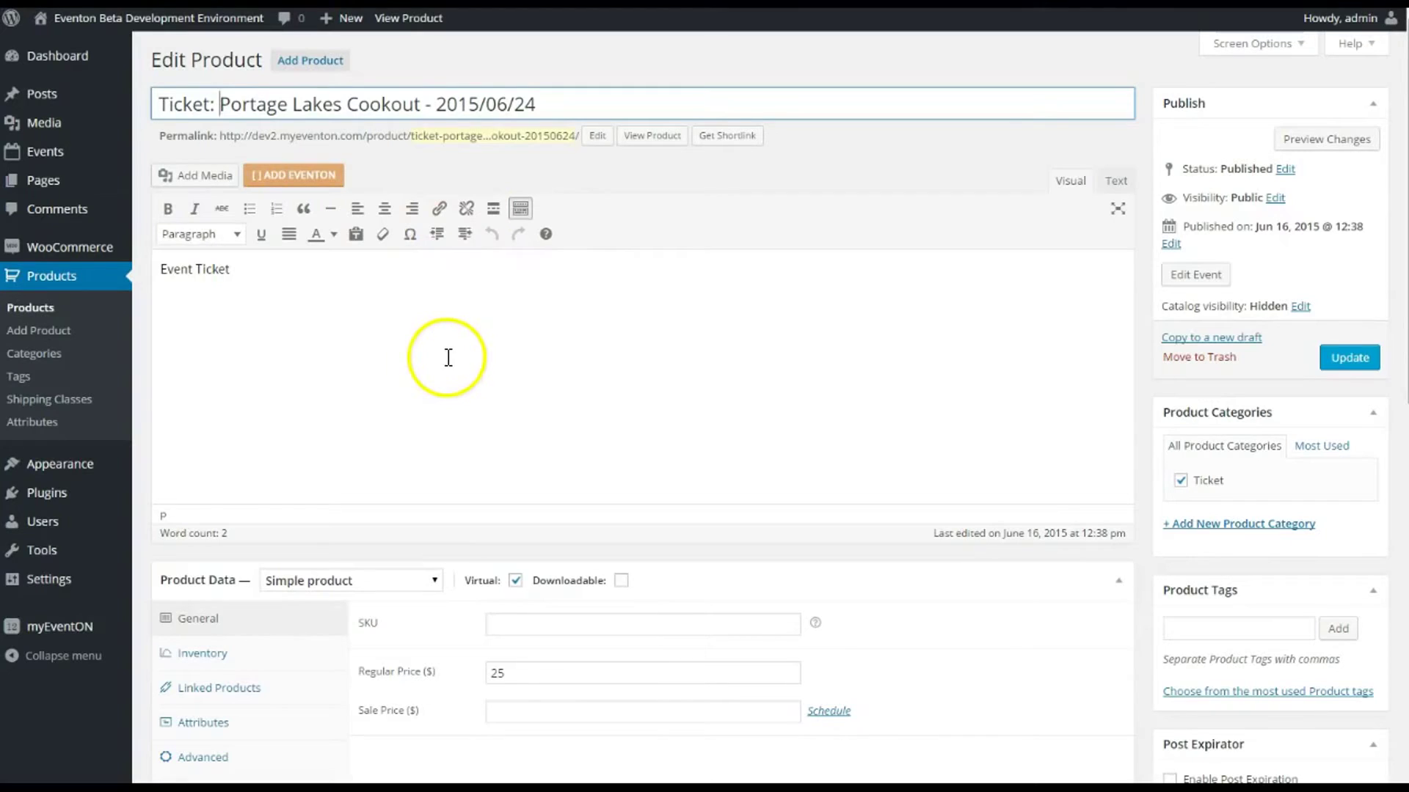
left_click(219, 105)
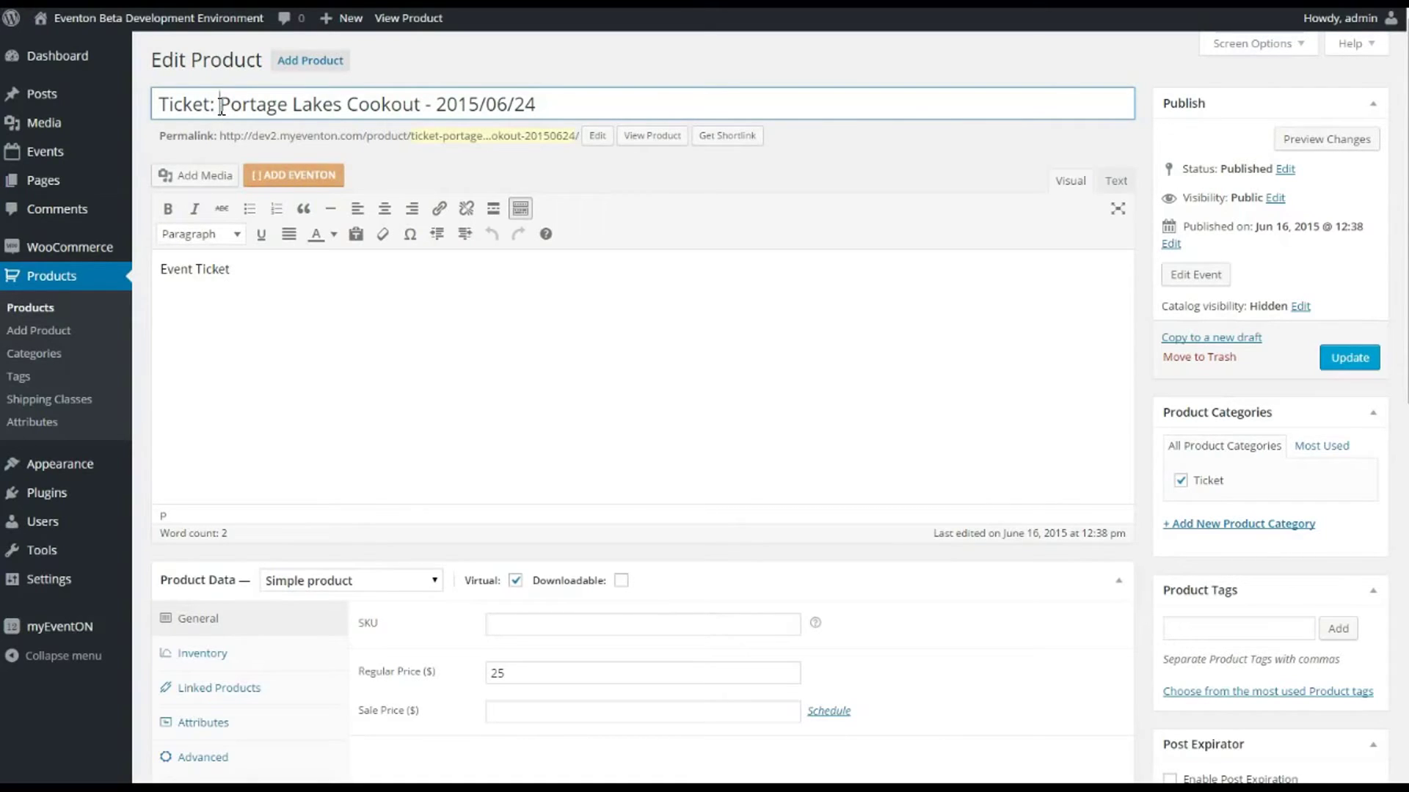
left_click(421, 349)
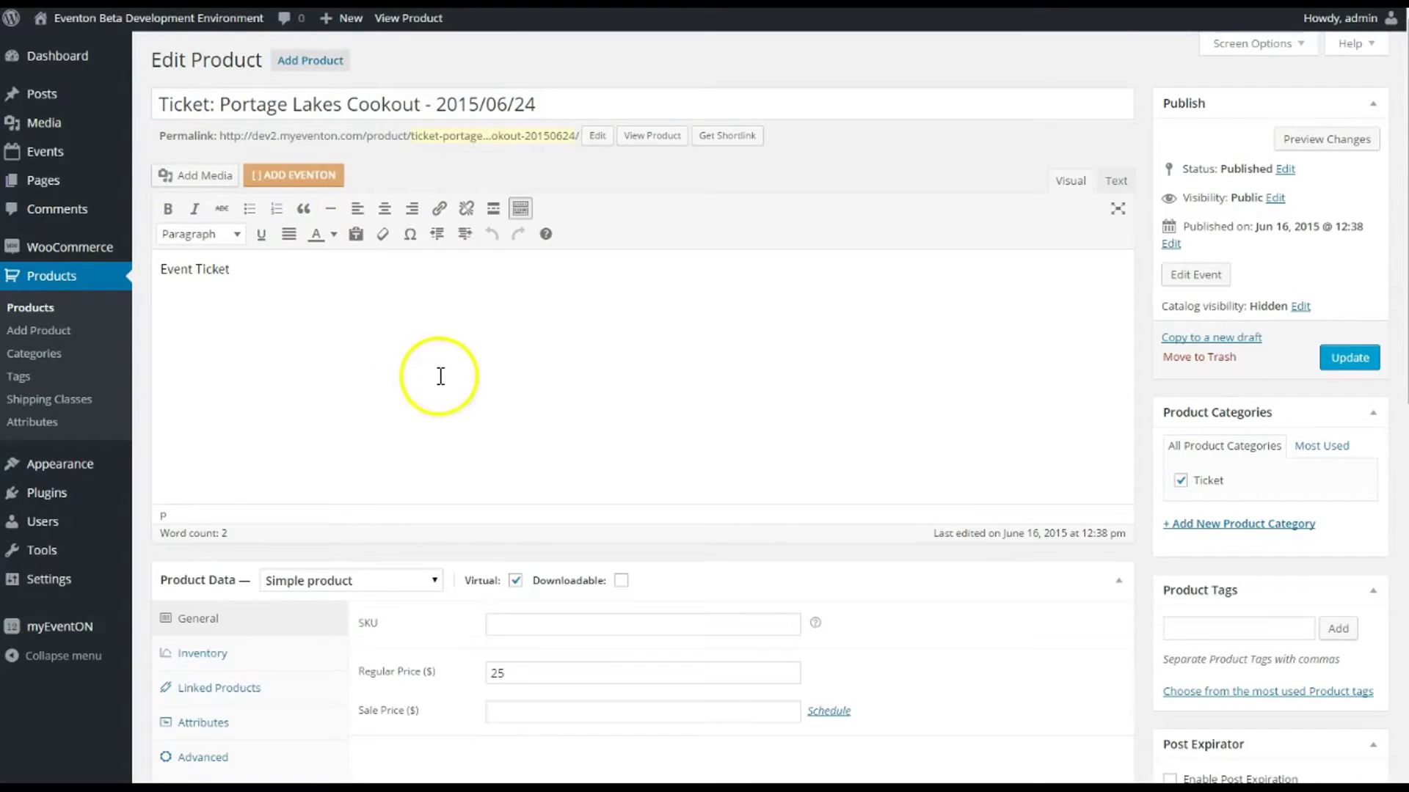
scroll(439, 377, "down", 2)
Change the ticket product's type to Variable product.
scroll(429, 309, "down", 1)
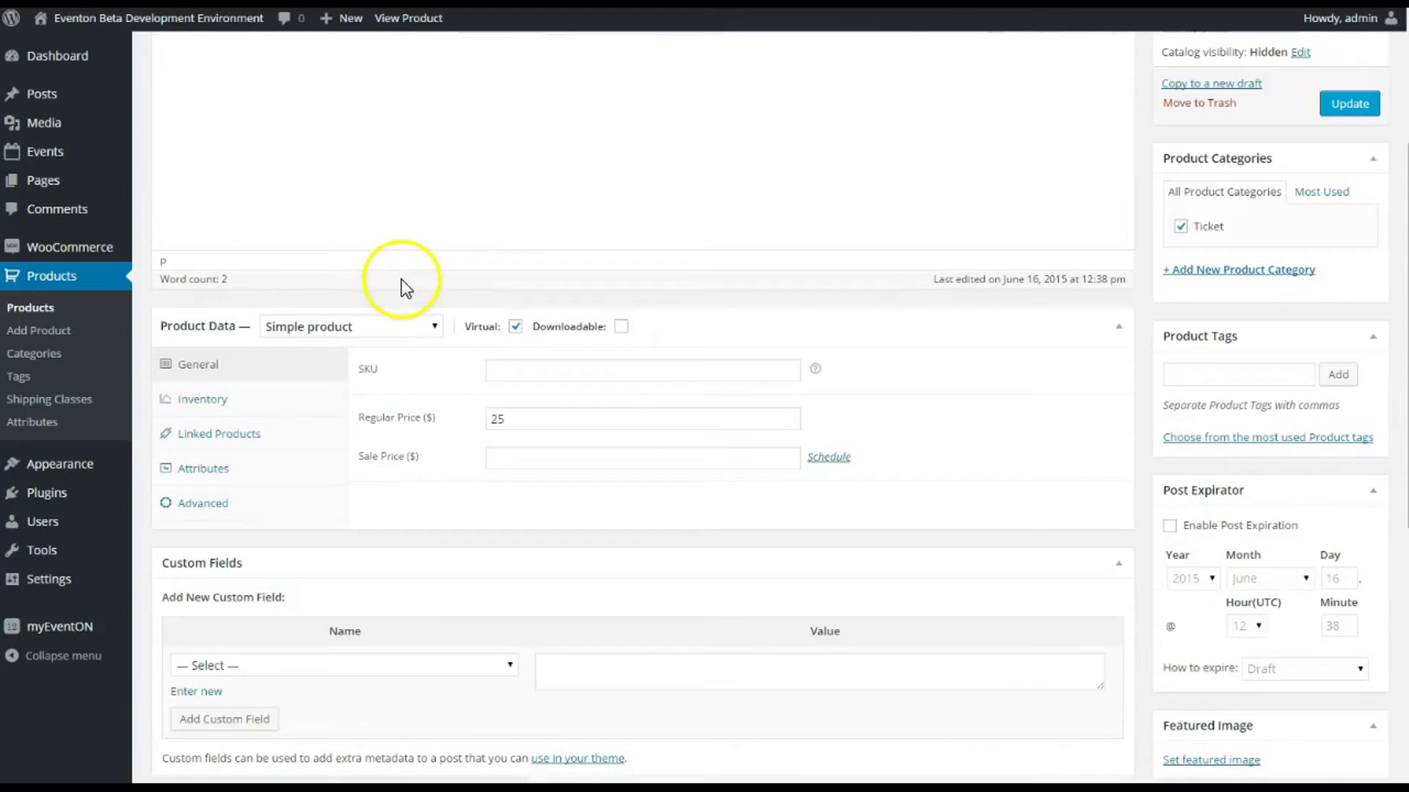
left_click(393, 332)
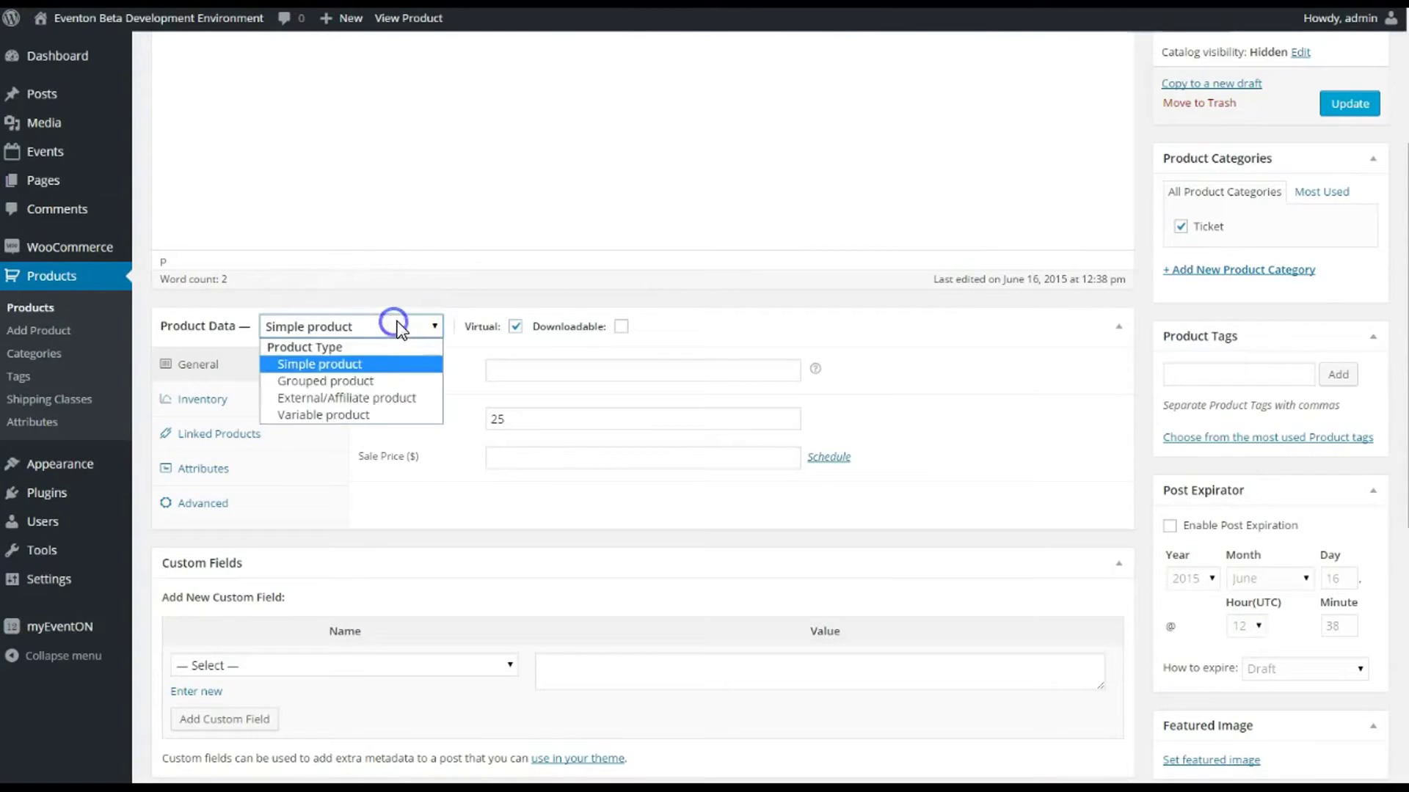
left_click(356, 413)
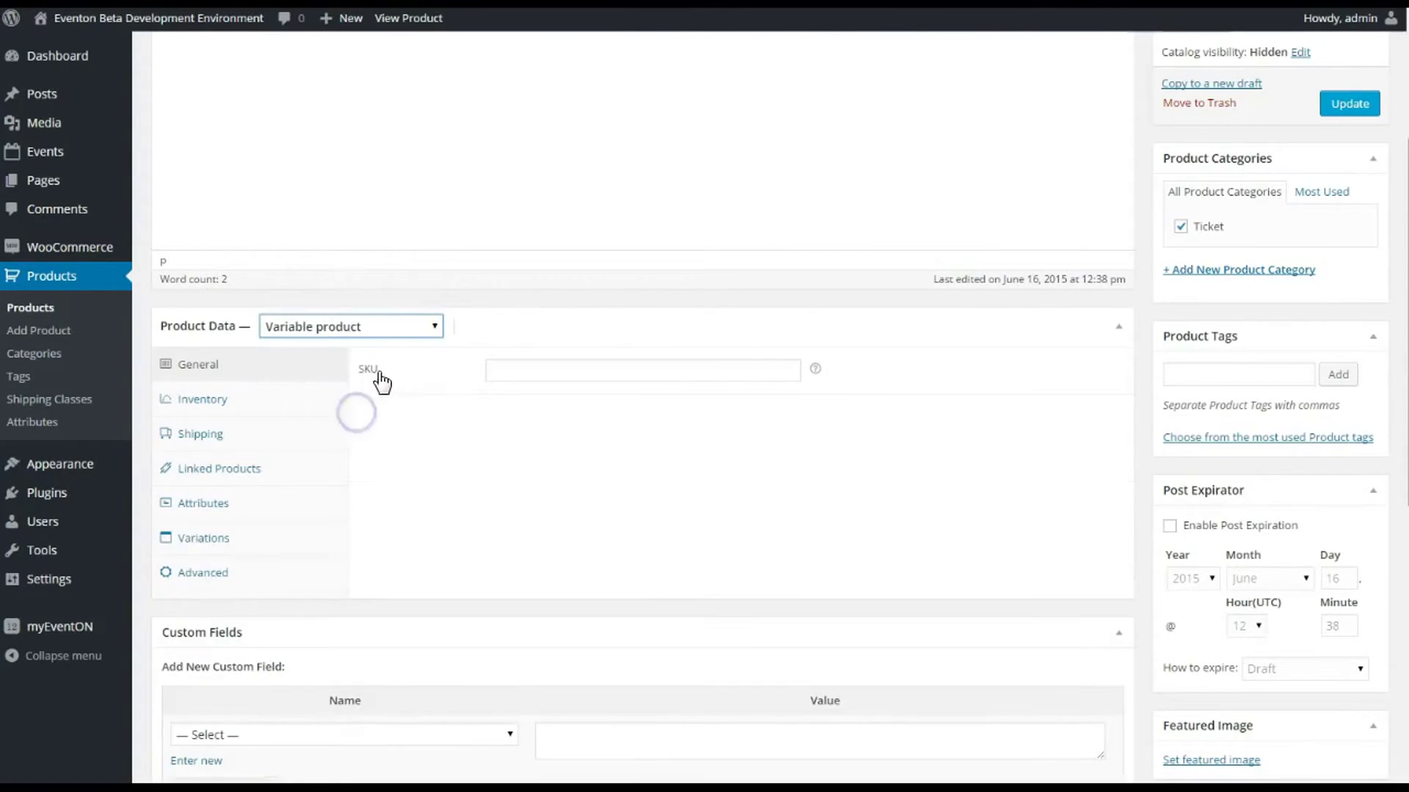
left_click(223, 505)
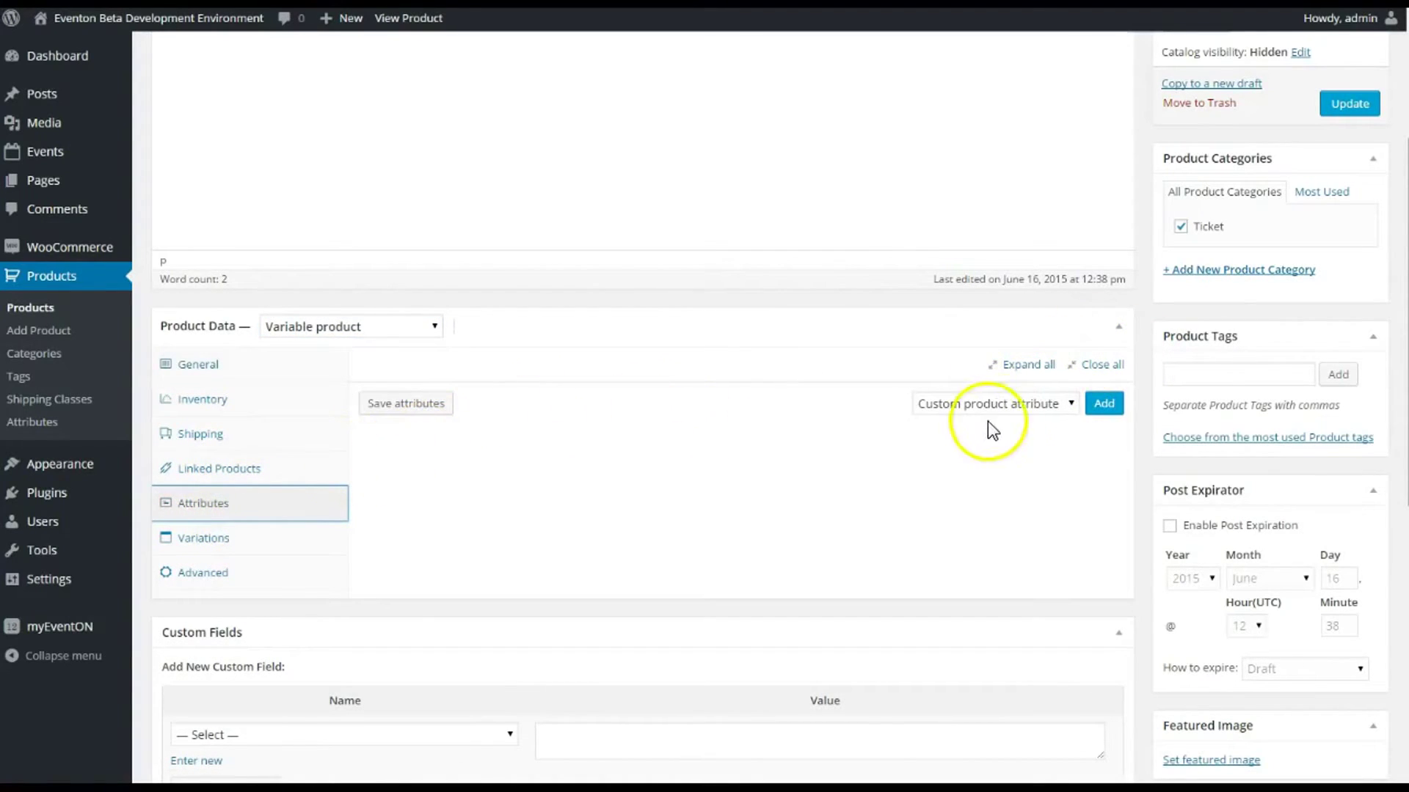
Add a Ticket Type attribute with Lawn Seats | Lake Seats, used for variations, and save it.
left_click(1104, 405)
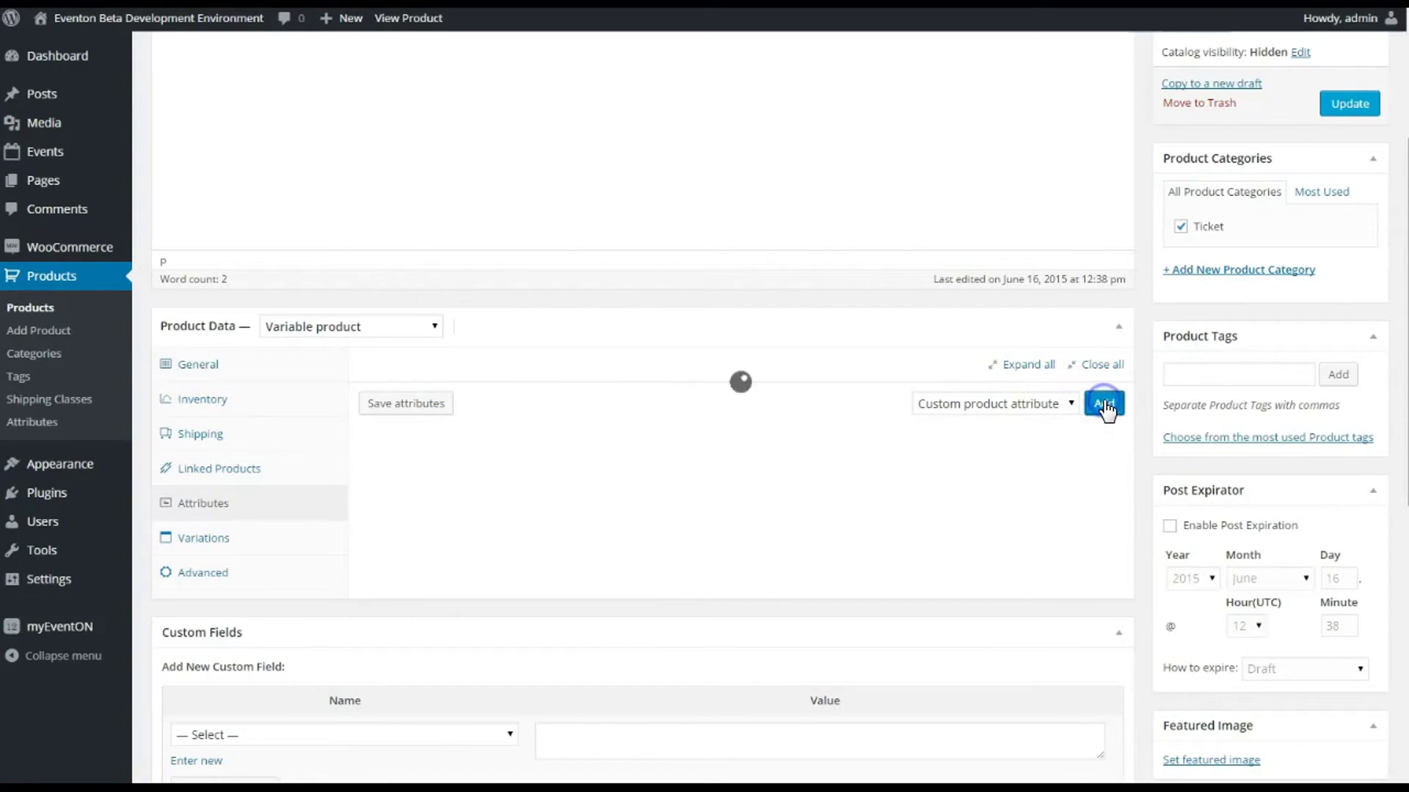
left_click(375, 463)
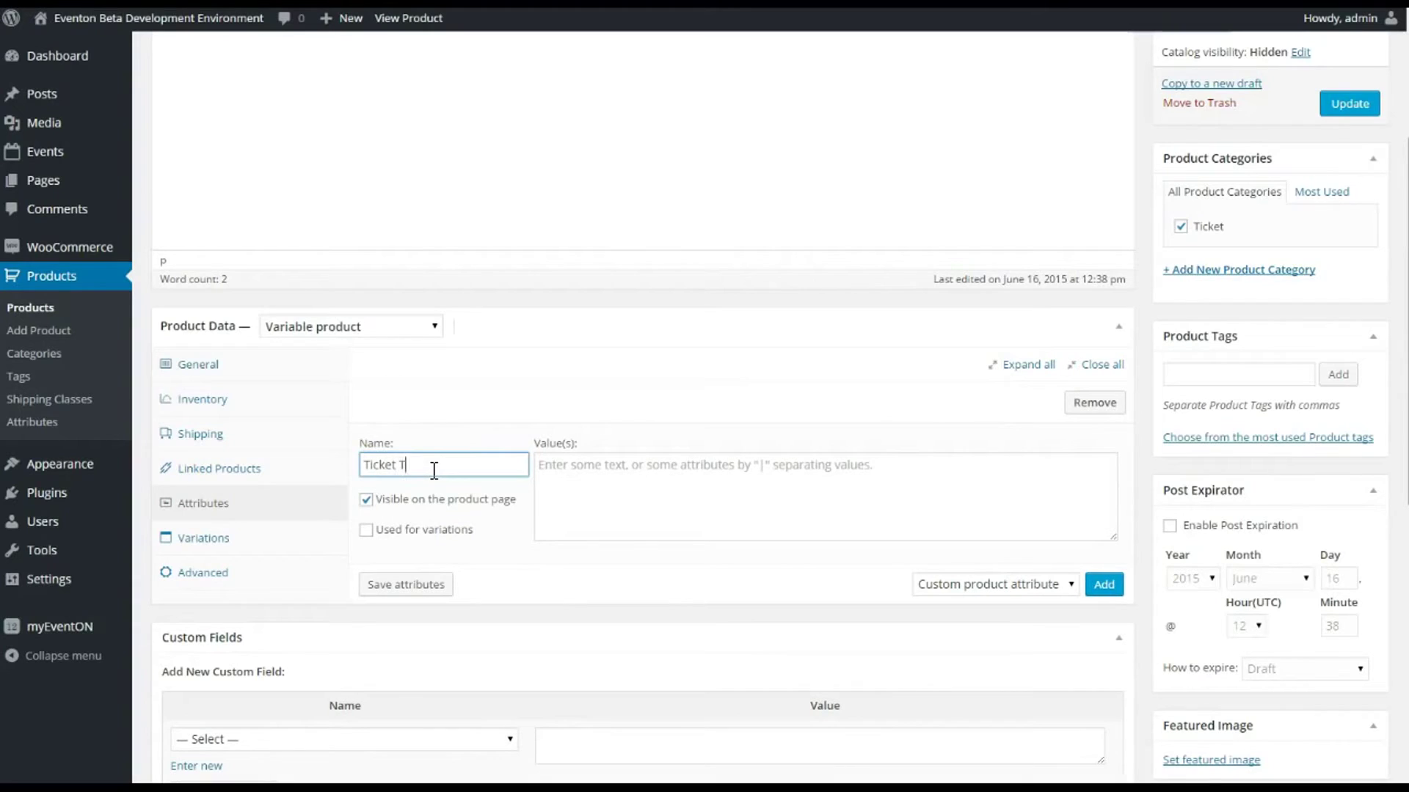
left_click(439, 529)
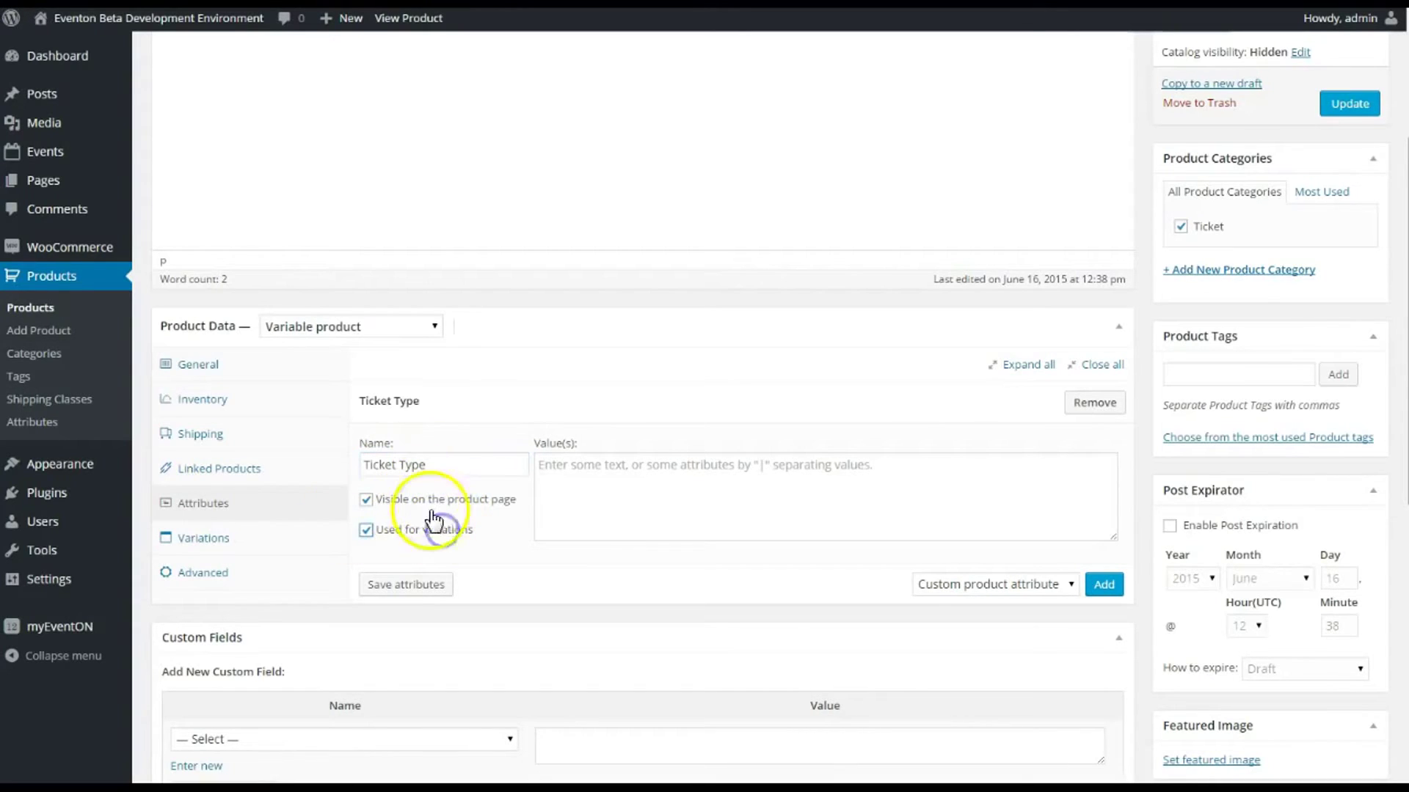
left_click(606, 466)
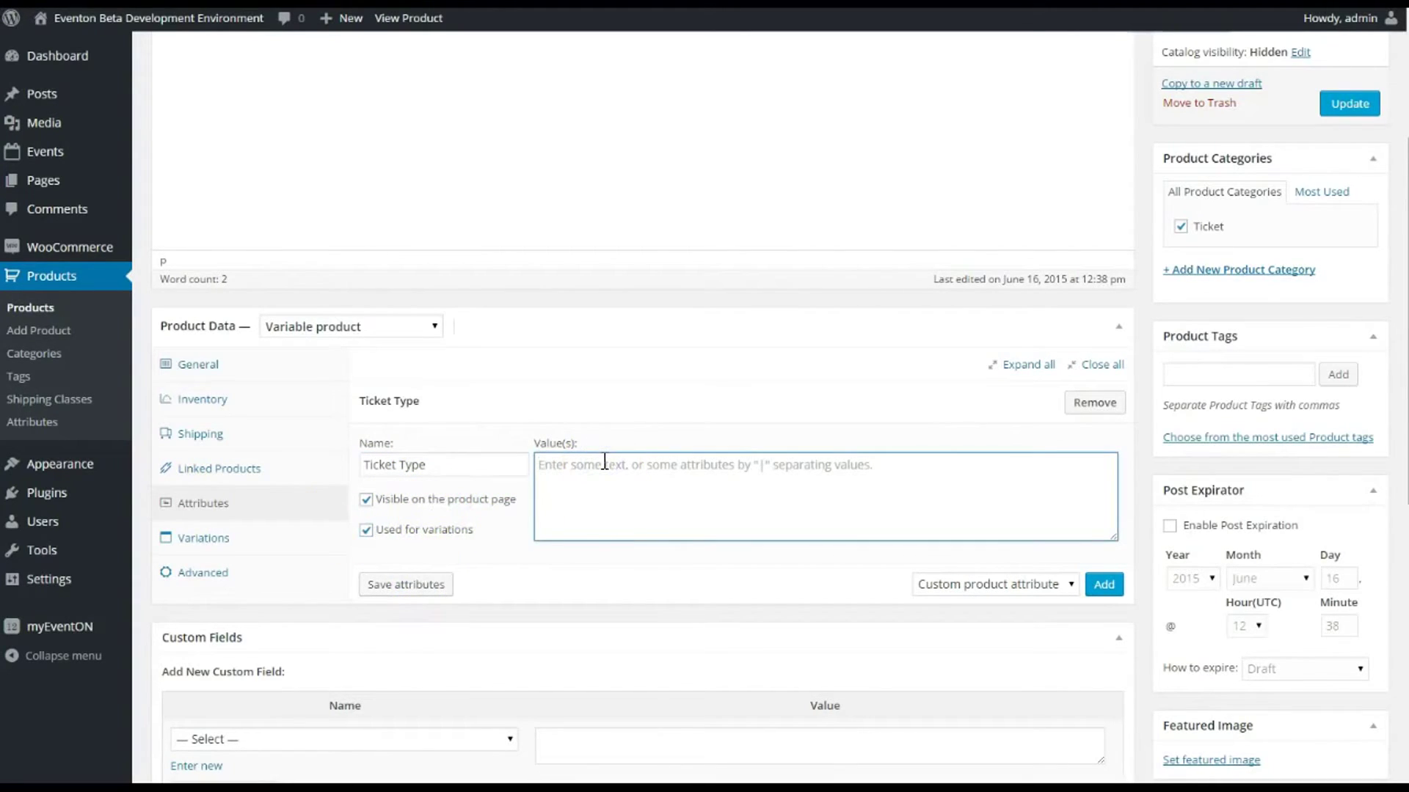
type("La")
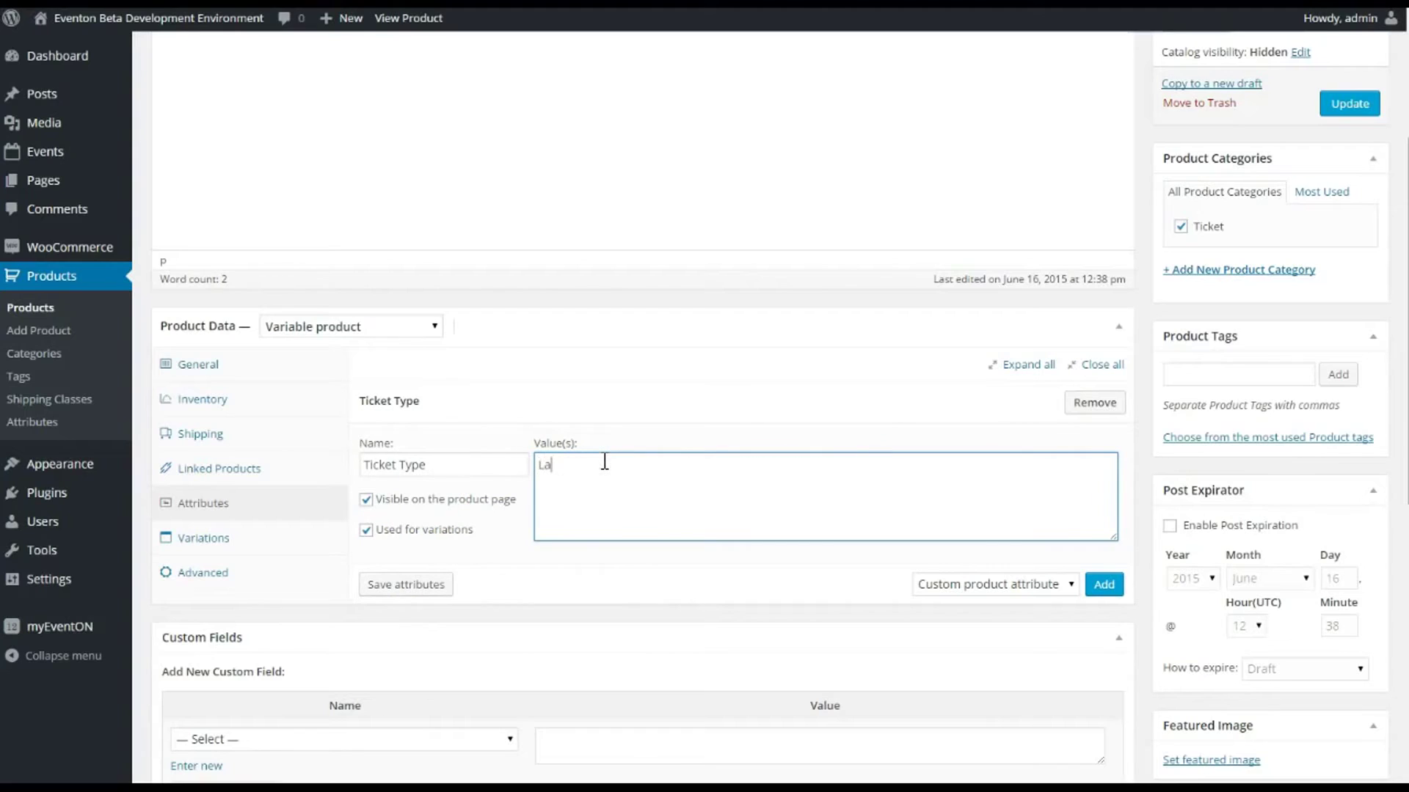
type("wn Seats | Lake Seats")
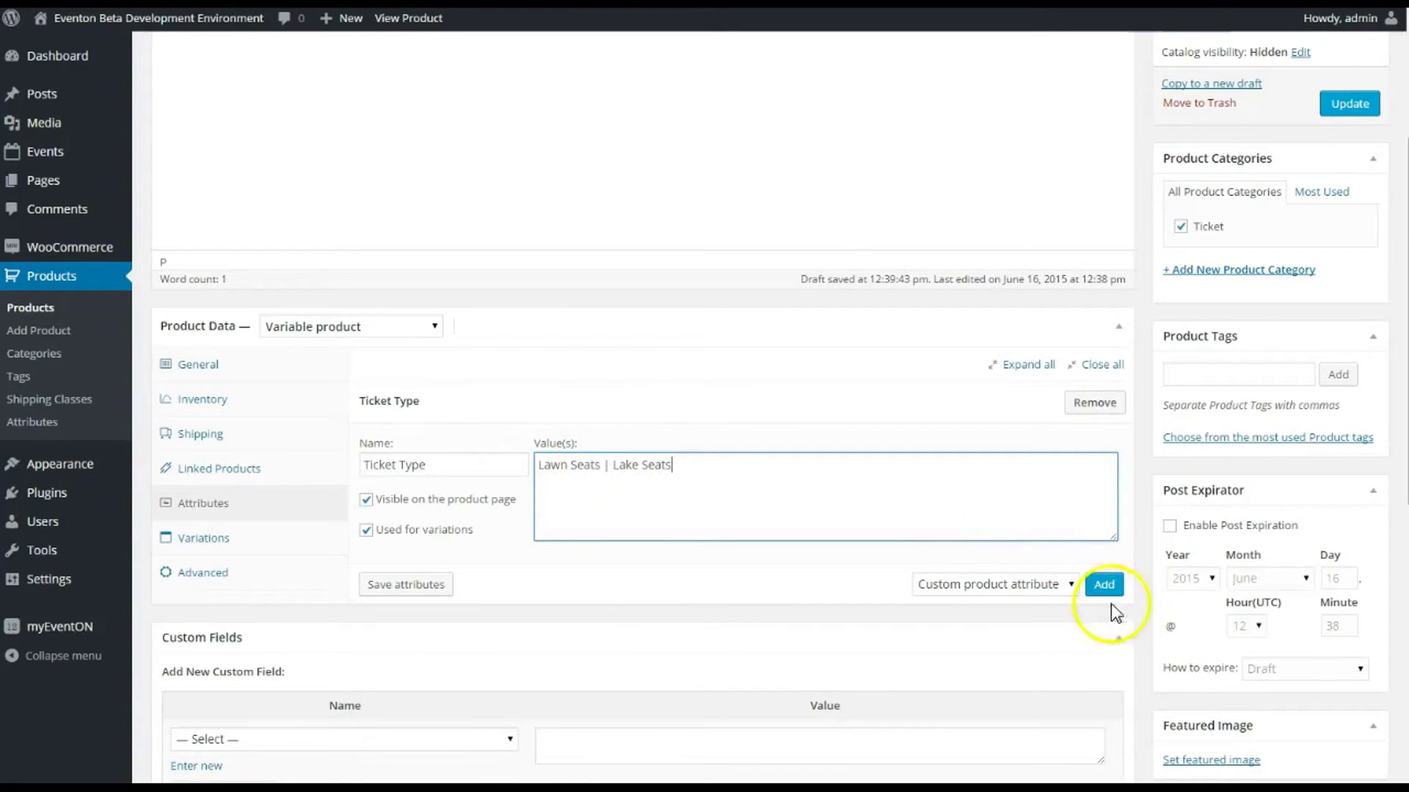
left_click(405, 585)
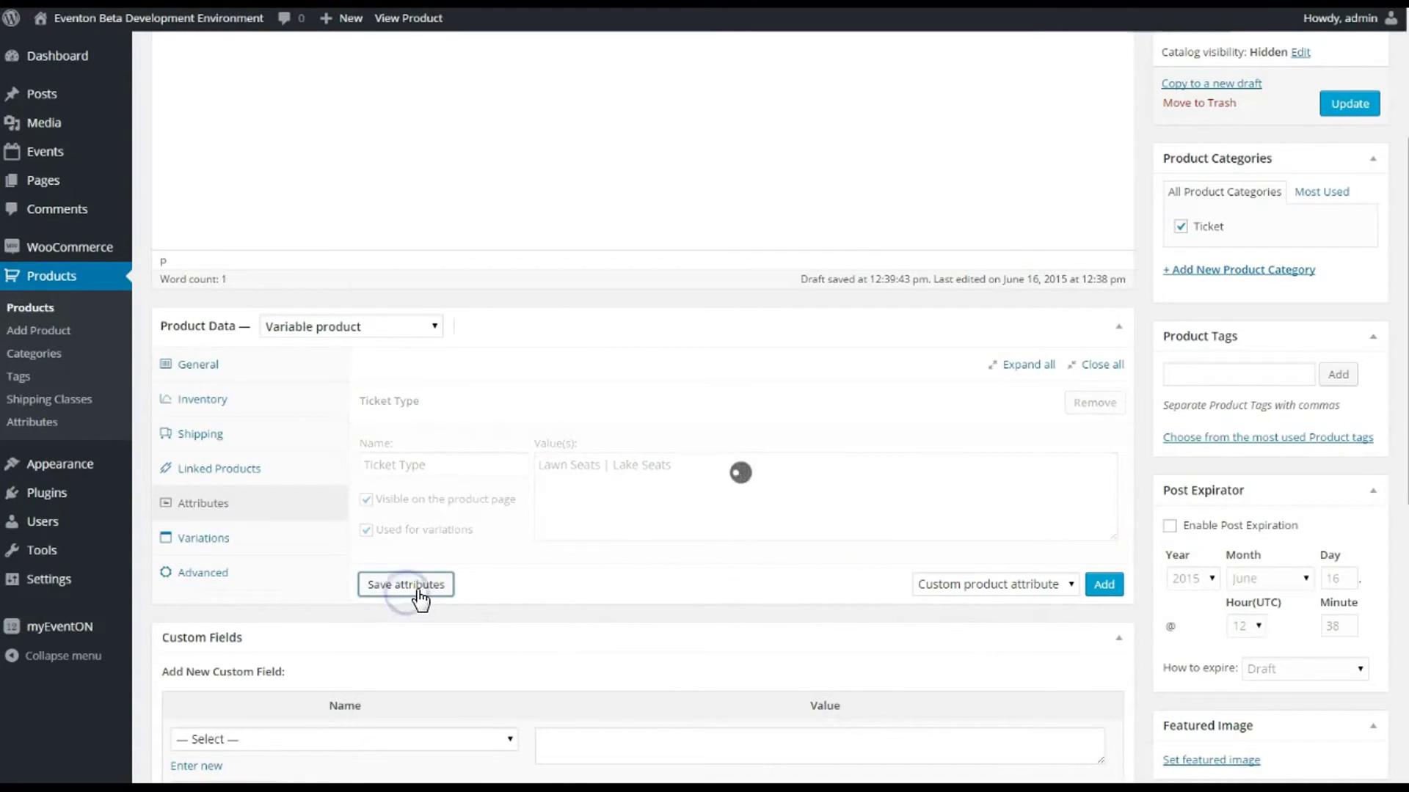
left_click(249, 541)
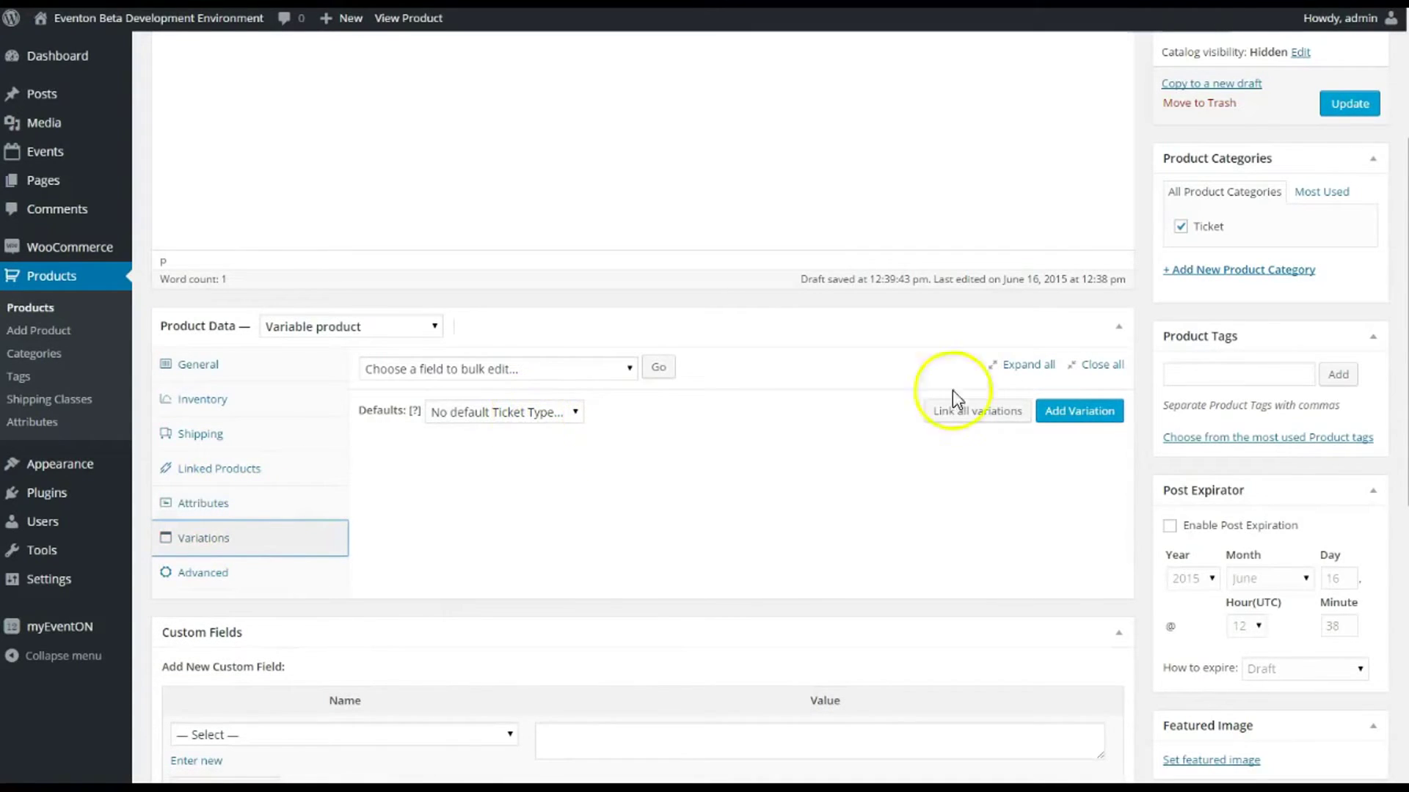
Set up variation #631 as Lawn Seats with SKU lawn and regular price 25.
left_click(1060, 413)
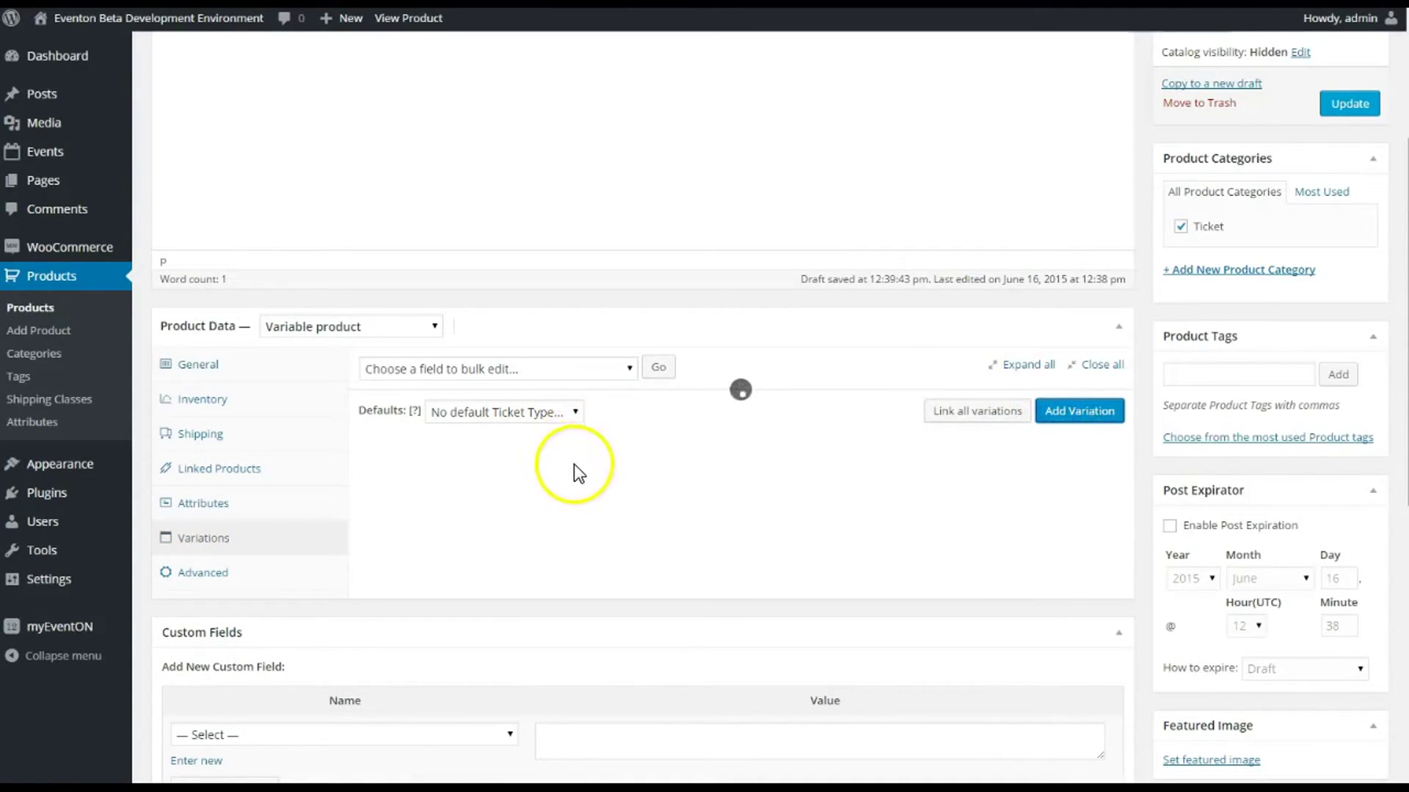
scroll(545, 455, "down", 3)
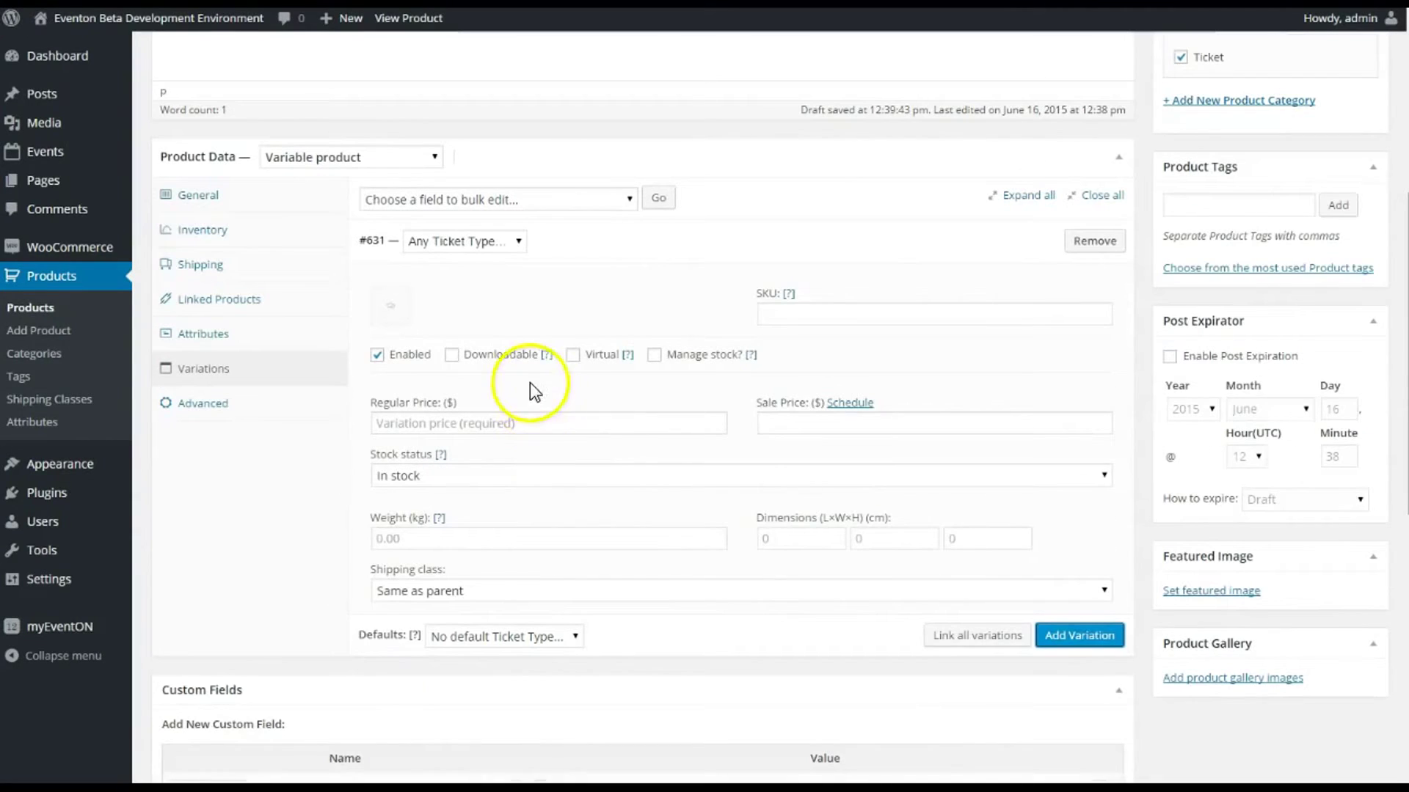
left_click(476, 243)
left_click(439, 276)
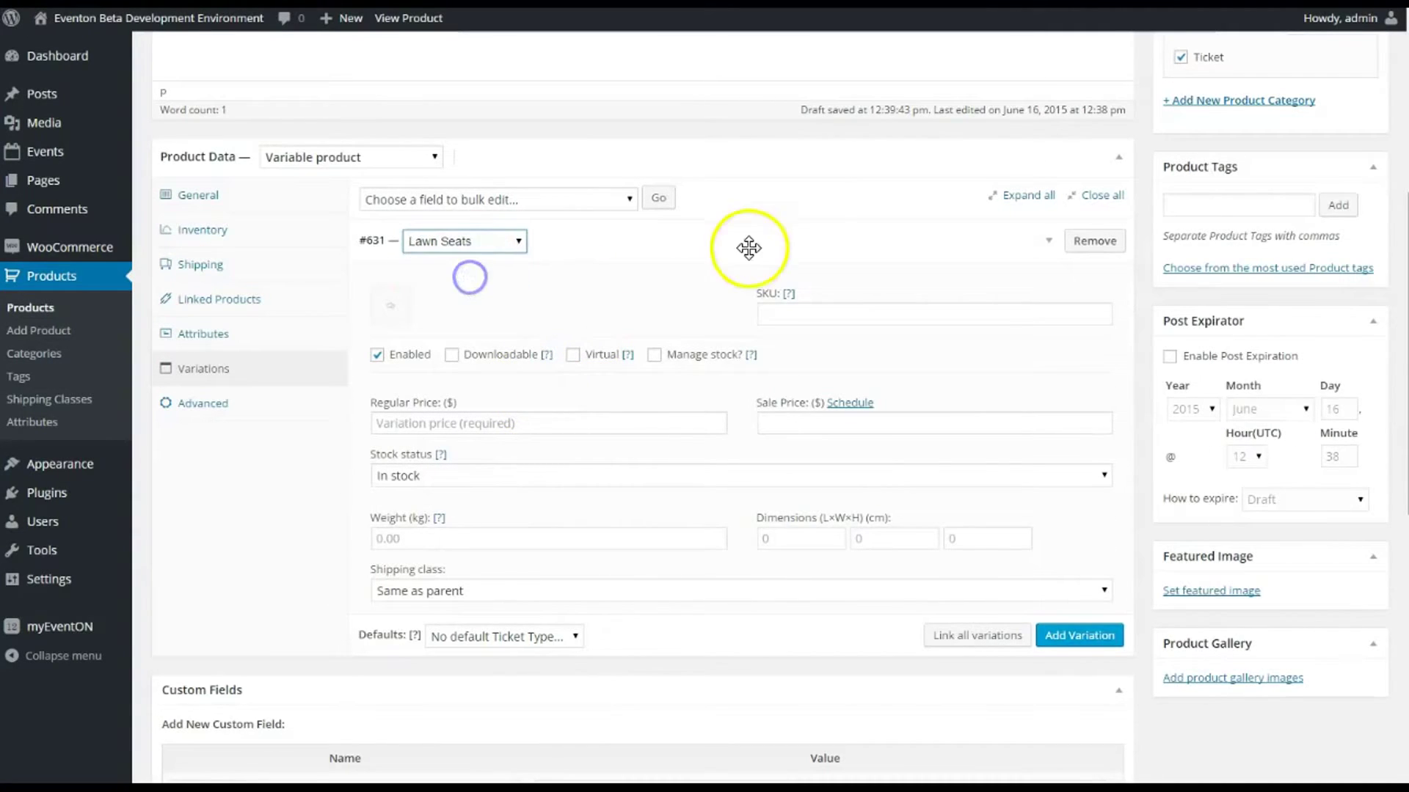
left_click(798, 311)
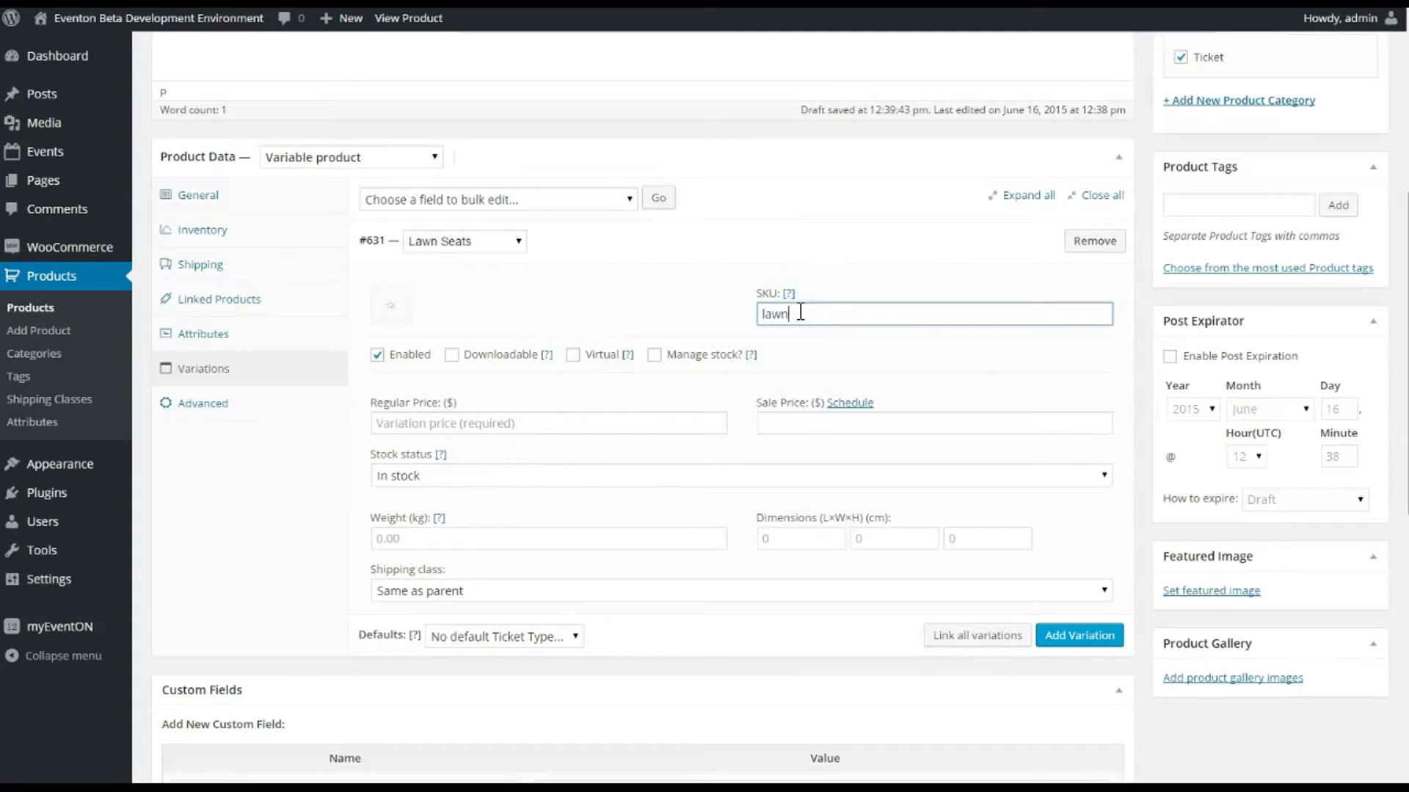
left_click(798, 311)
left_click(606, 315)
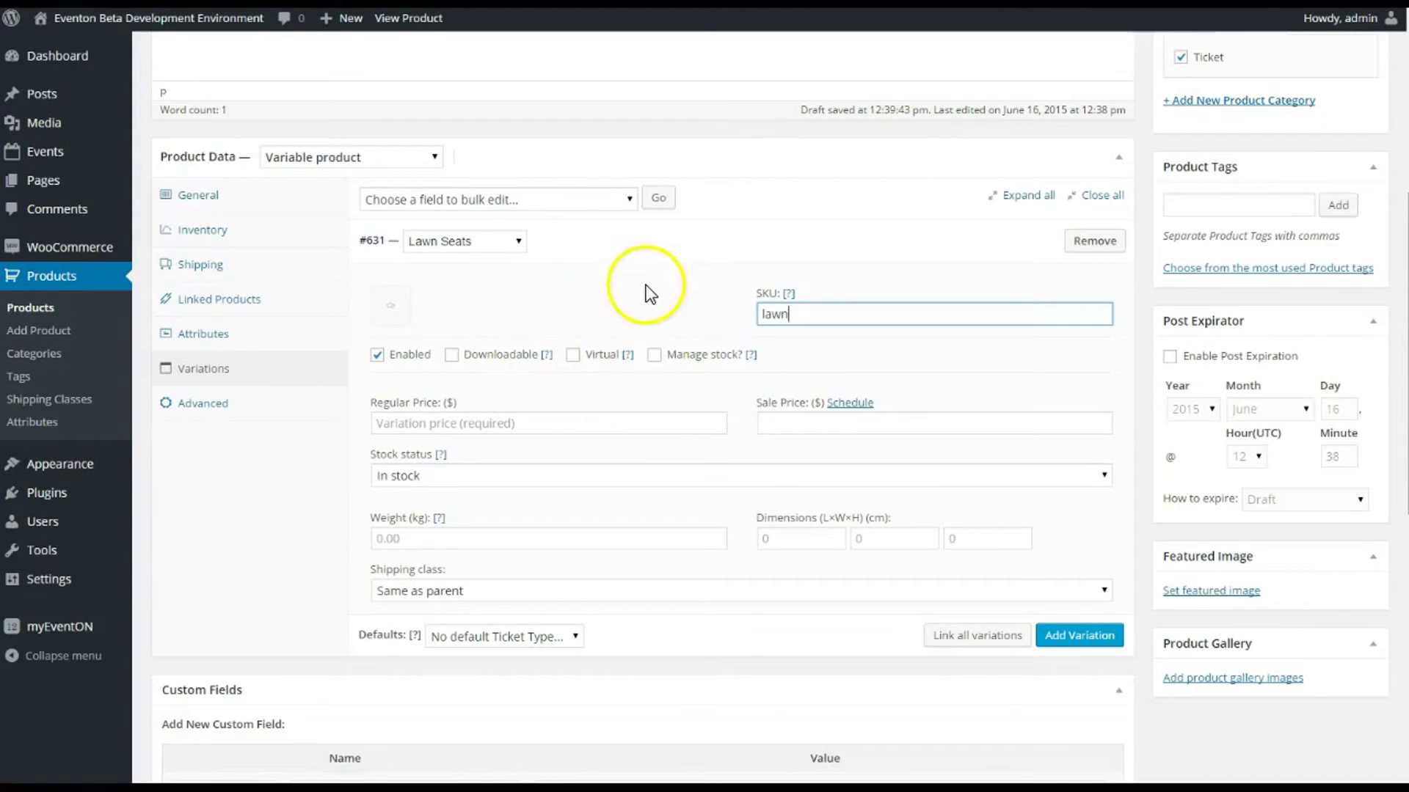
left_click(562, 423)
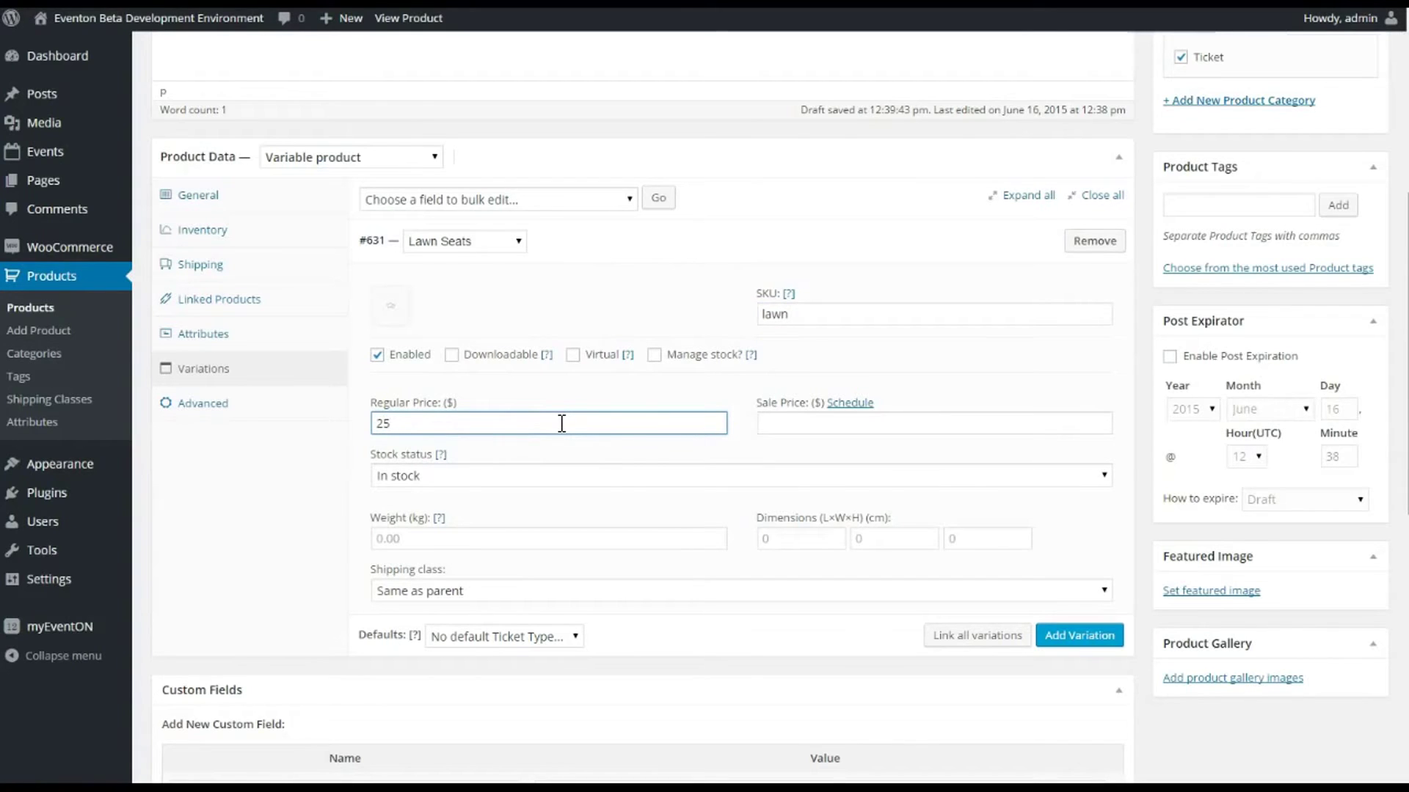
Add variation #632 as Lake Seats with SKU lake and regular price 50.
left_click(1062, 637)
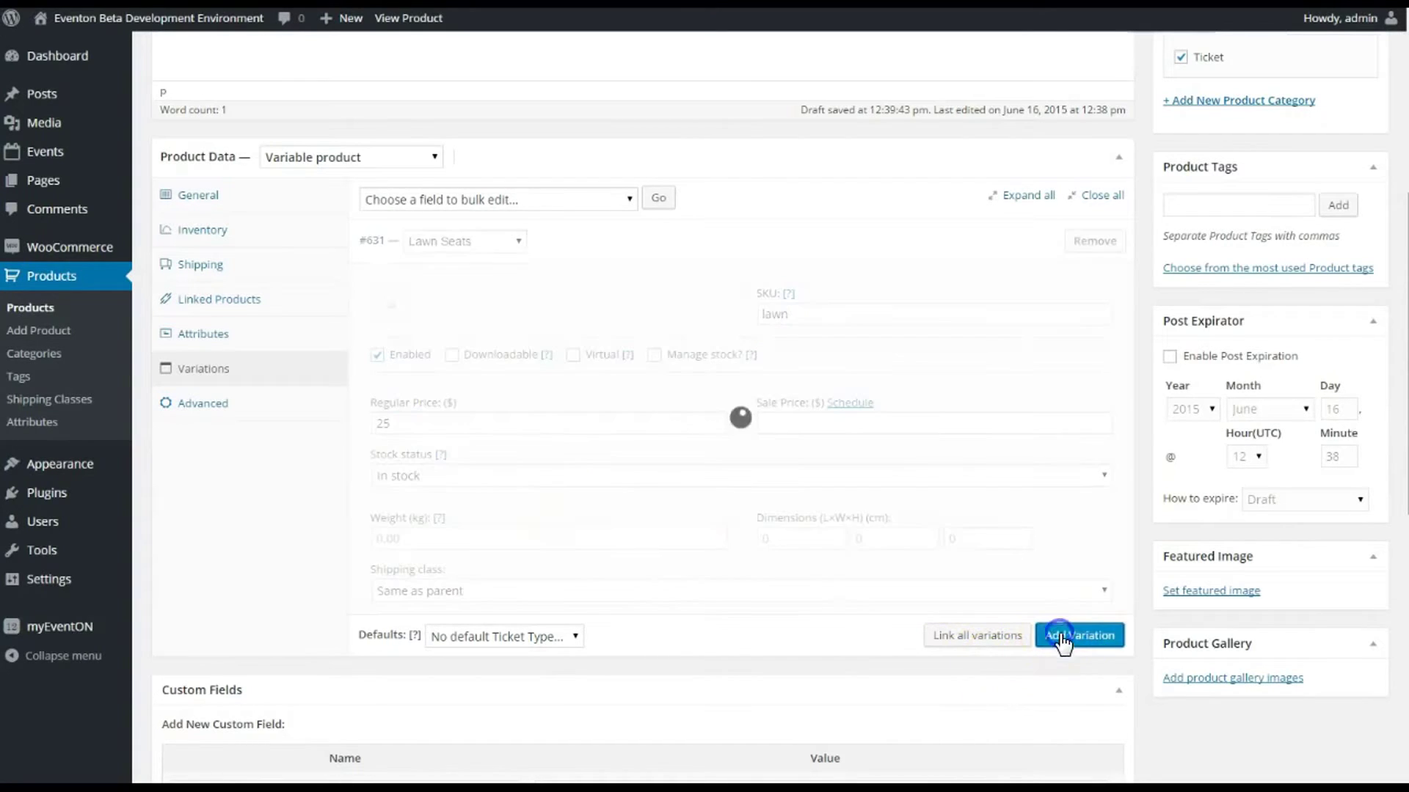
scroll(550, 465, "down", 3)
left_click(505, 383)
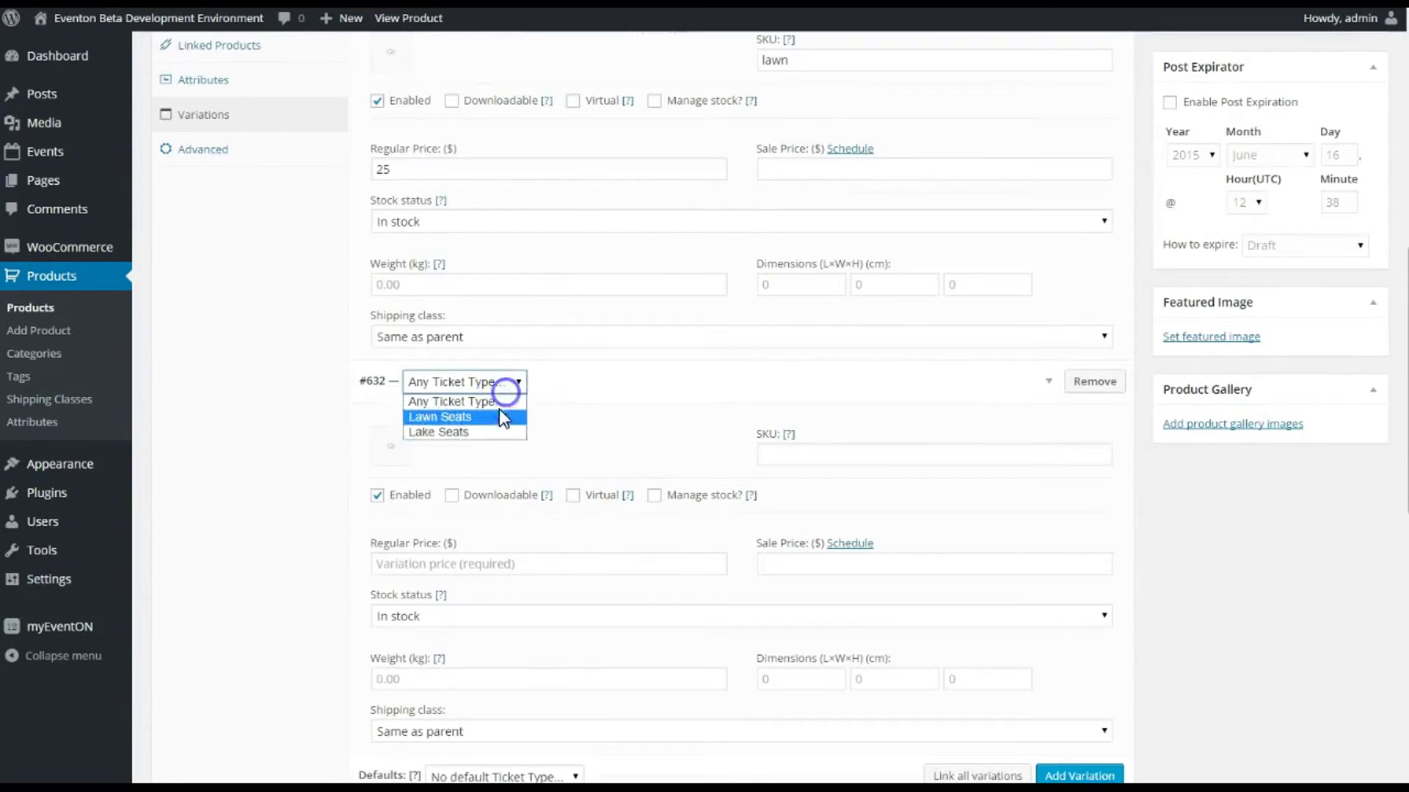
left_click(504, 433)
scroll(631, 408, "down", 2)
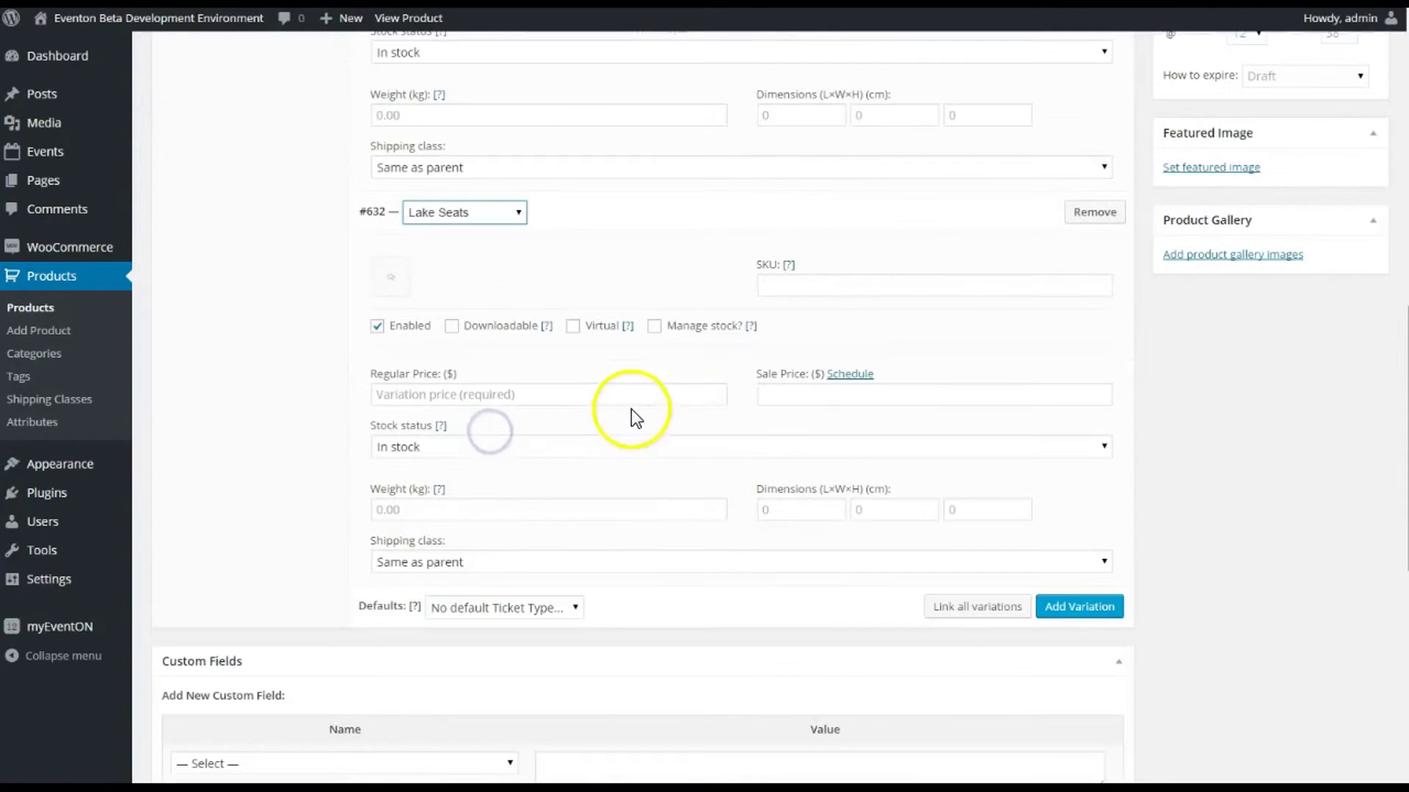
left_click(774, 282)
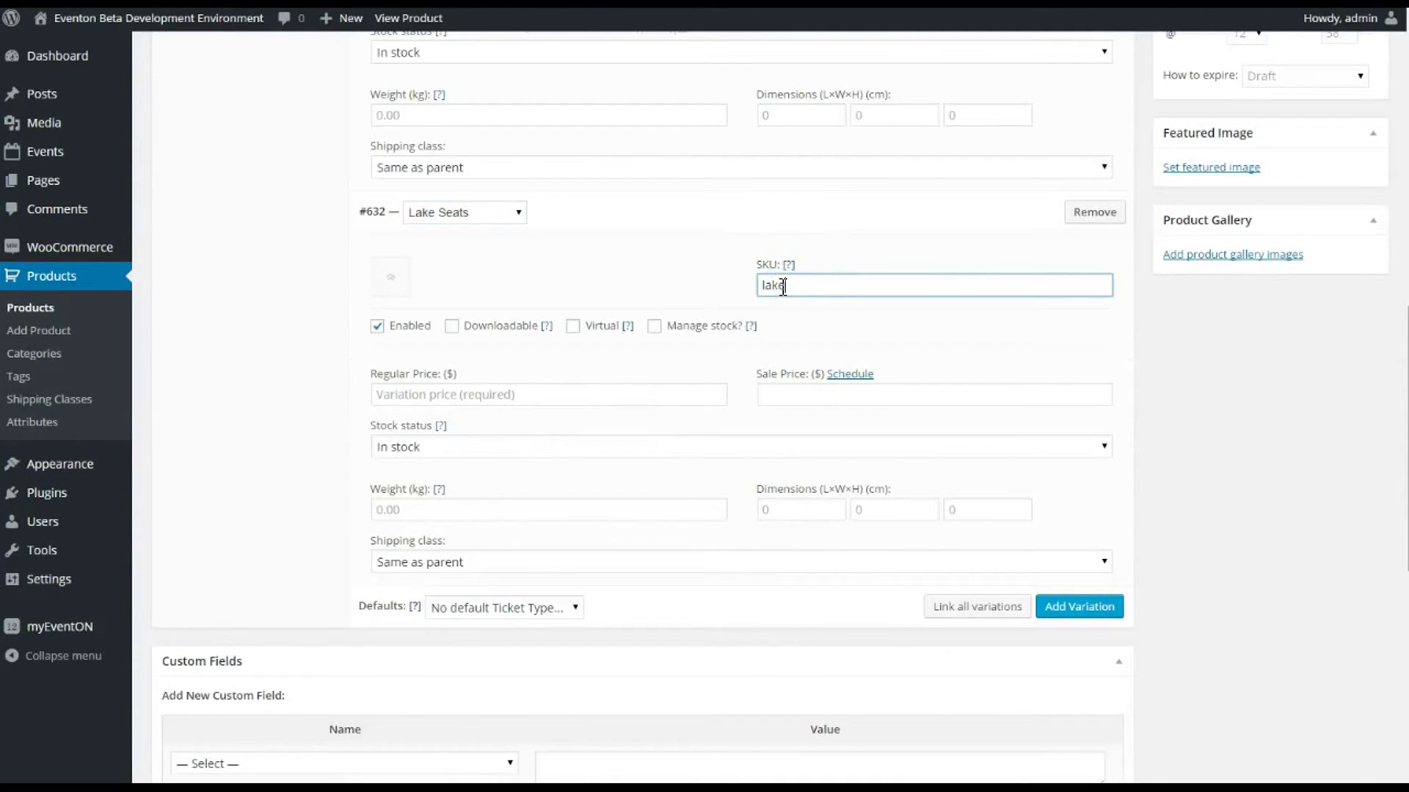
left_click(628, 395)
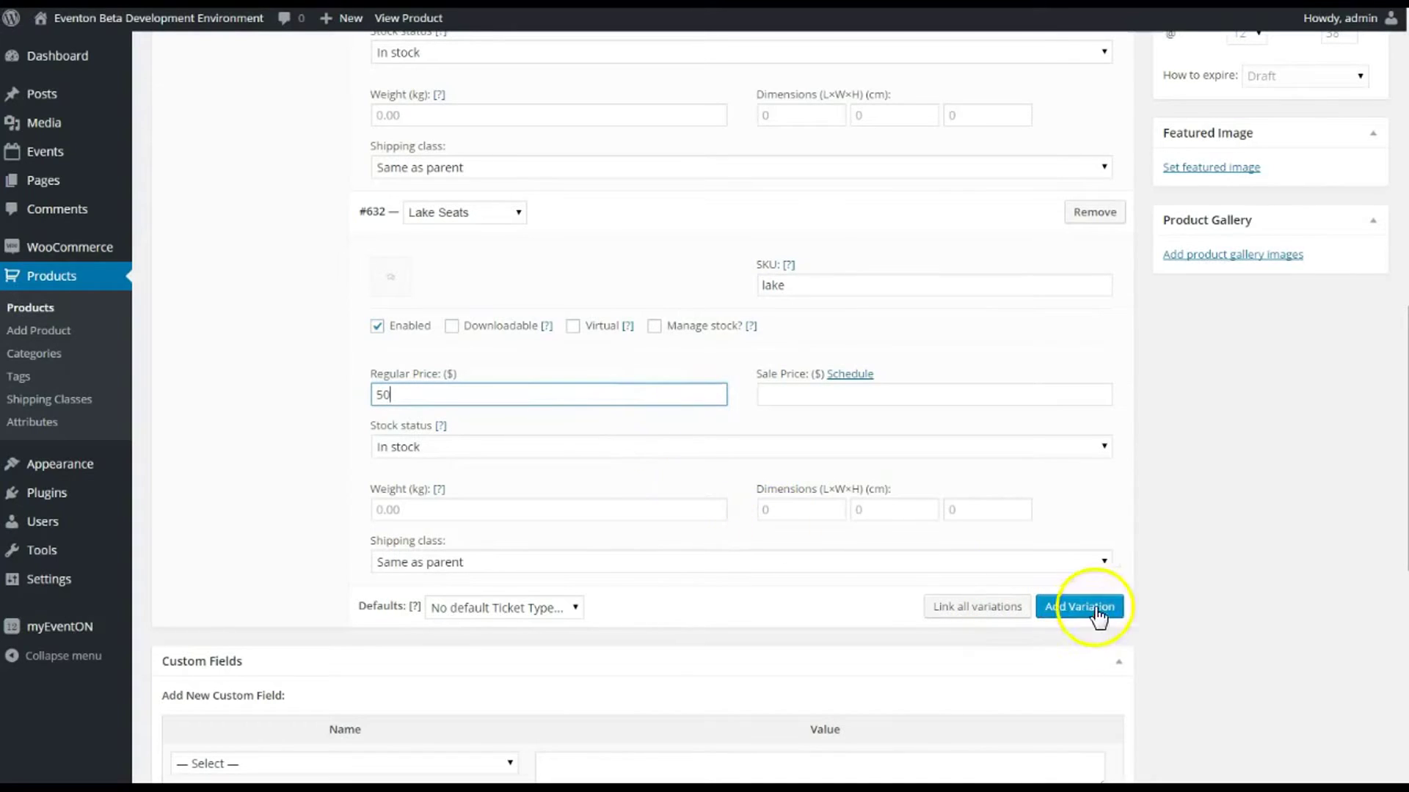
left_click(1269, 503)
scroll(1270, 502, "up", 1)
scroll(1204, 371, "up", 1)
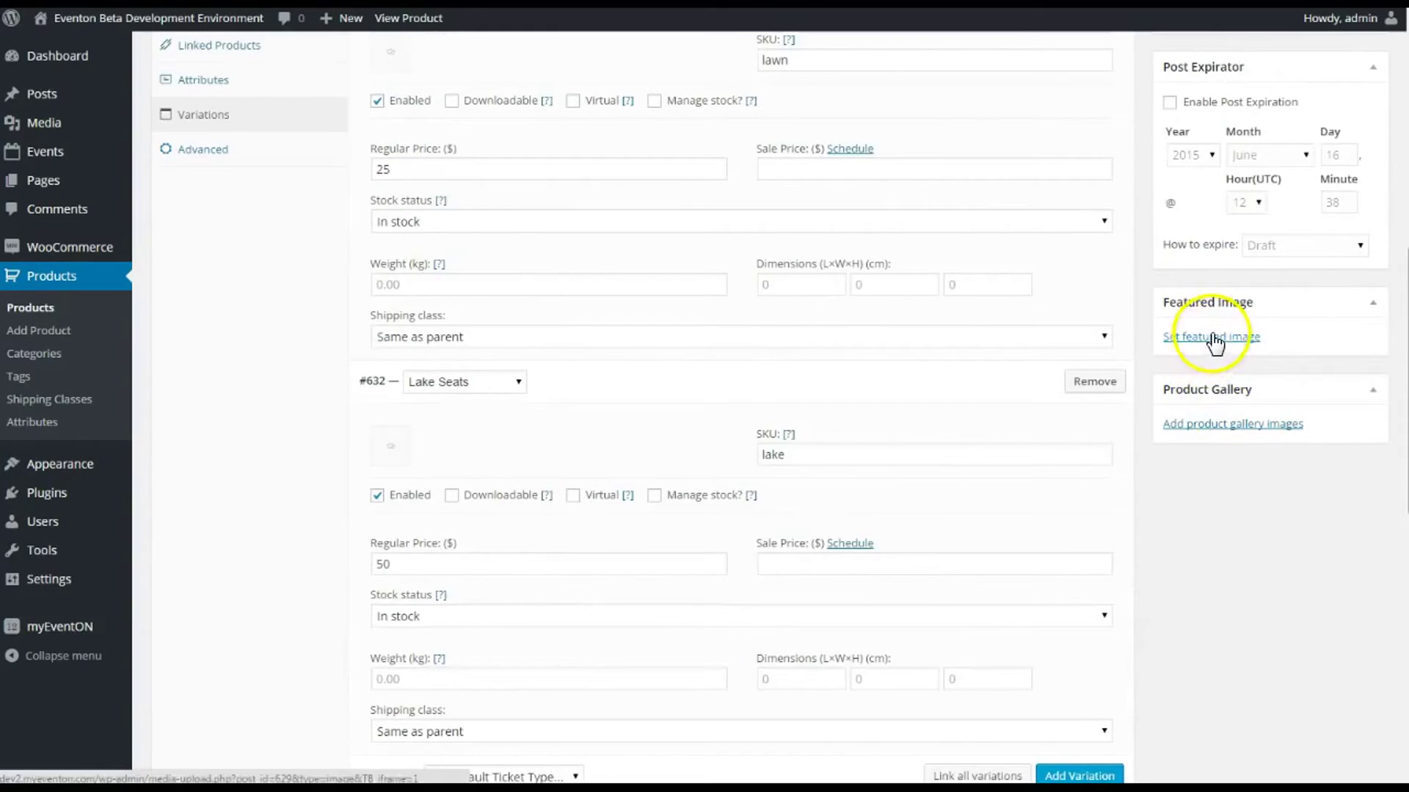
Set invite.png from the Media Library as the product's featured image.
scroll(1209, 455, "up", 1)
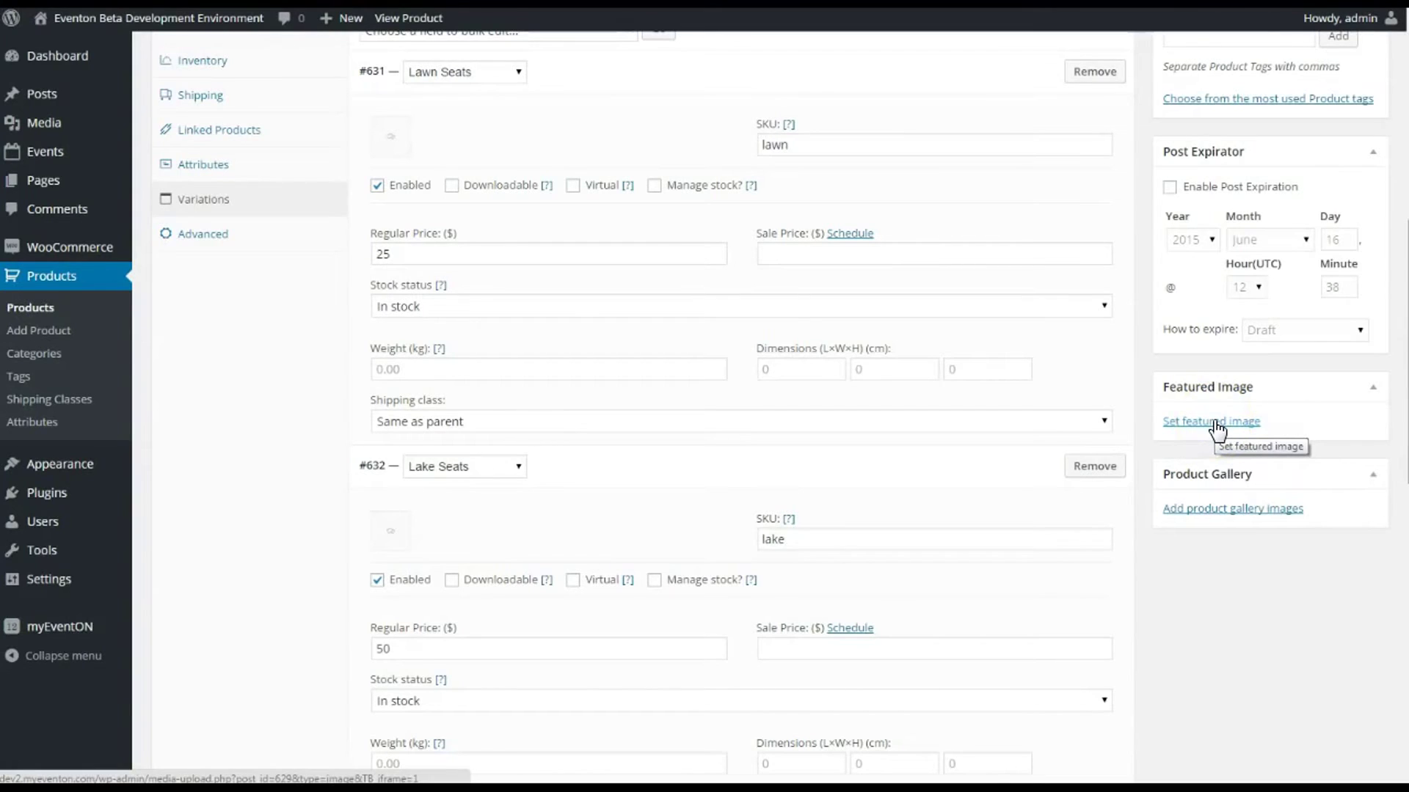
left_click(1216, 428)
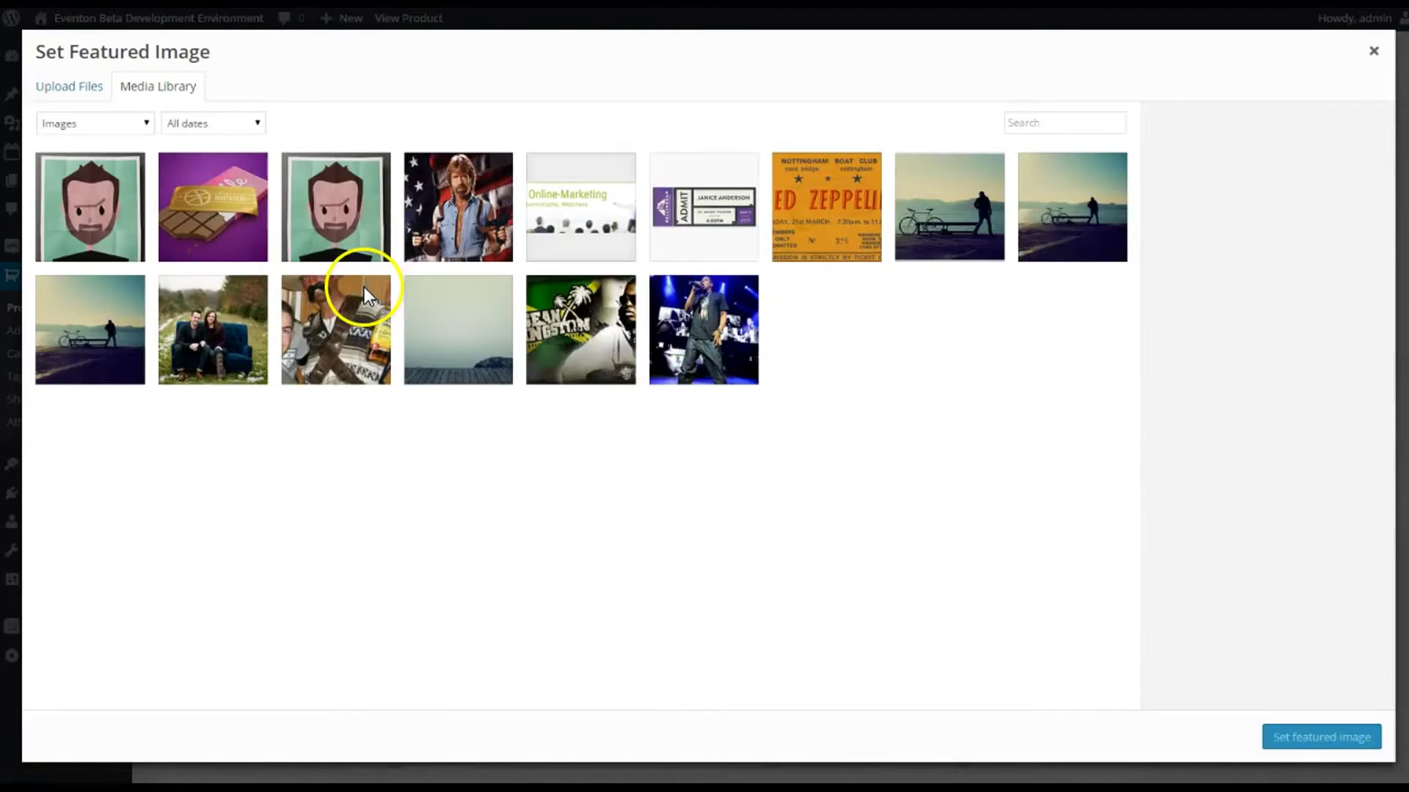
left_click(195, 213)
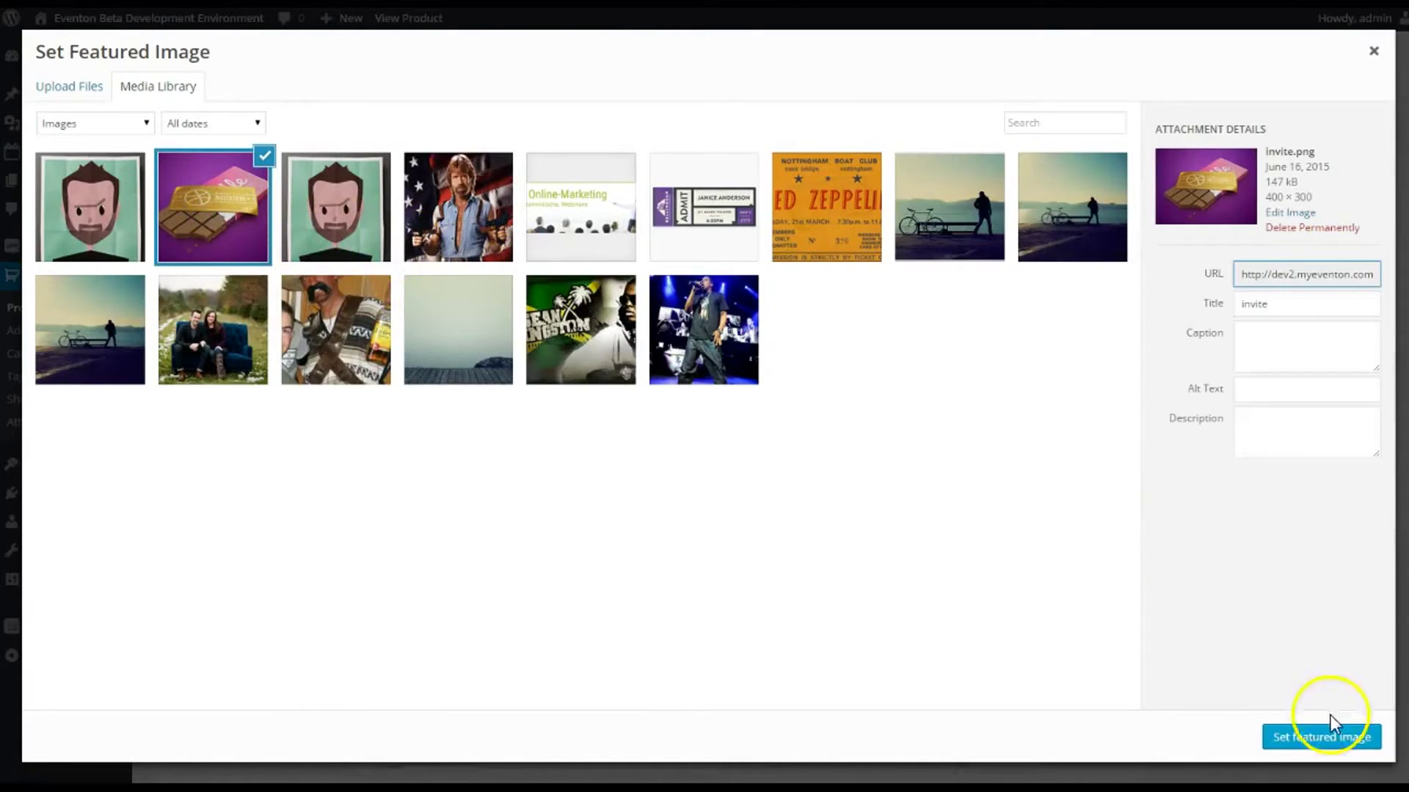
left_click(1331, 717)
Update the ticket product to save it and return to the EventON Events list.
scroll(1160, 426, "up", 5)
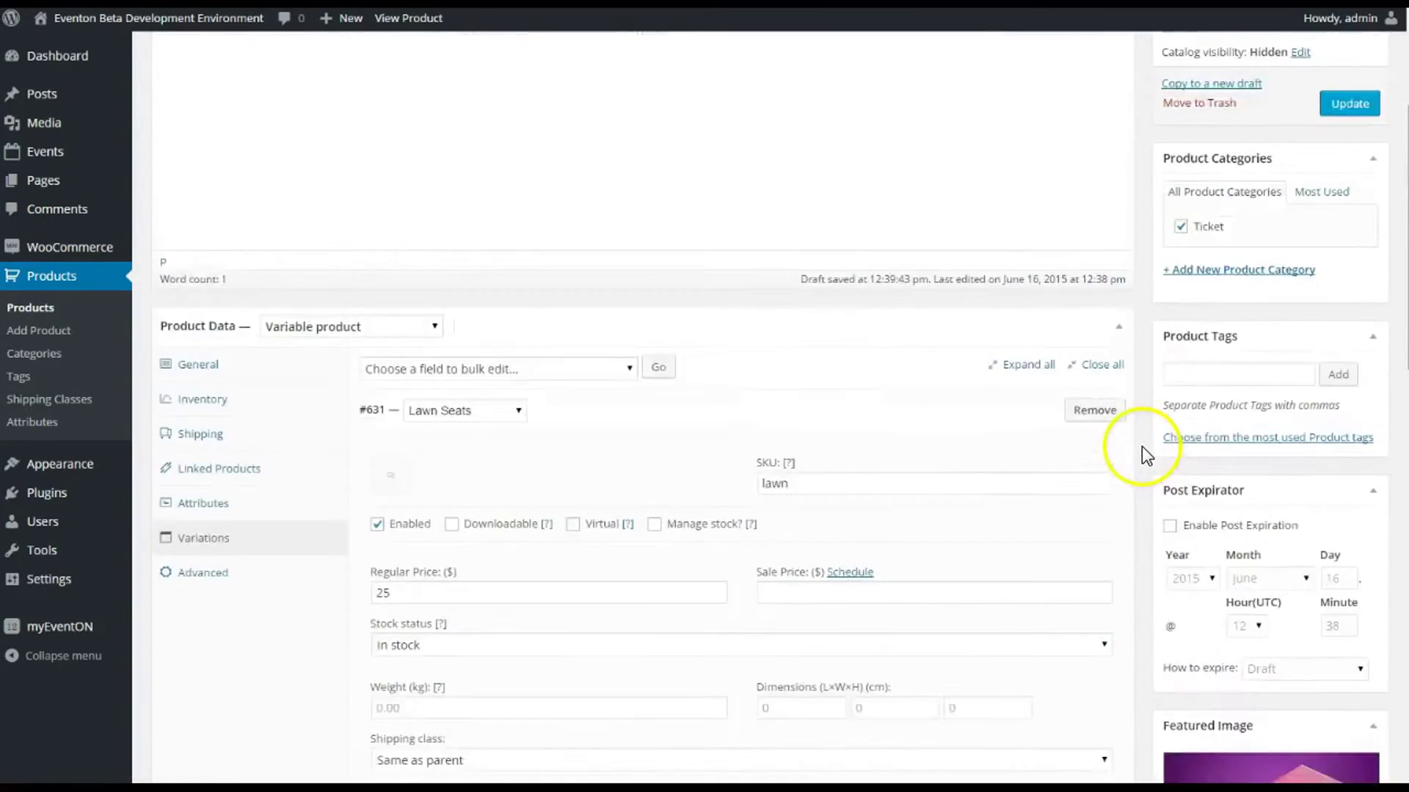
scroll(1140, 447, "up", 3)
left_click(1350, 357)
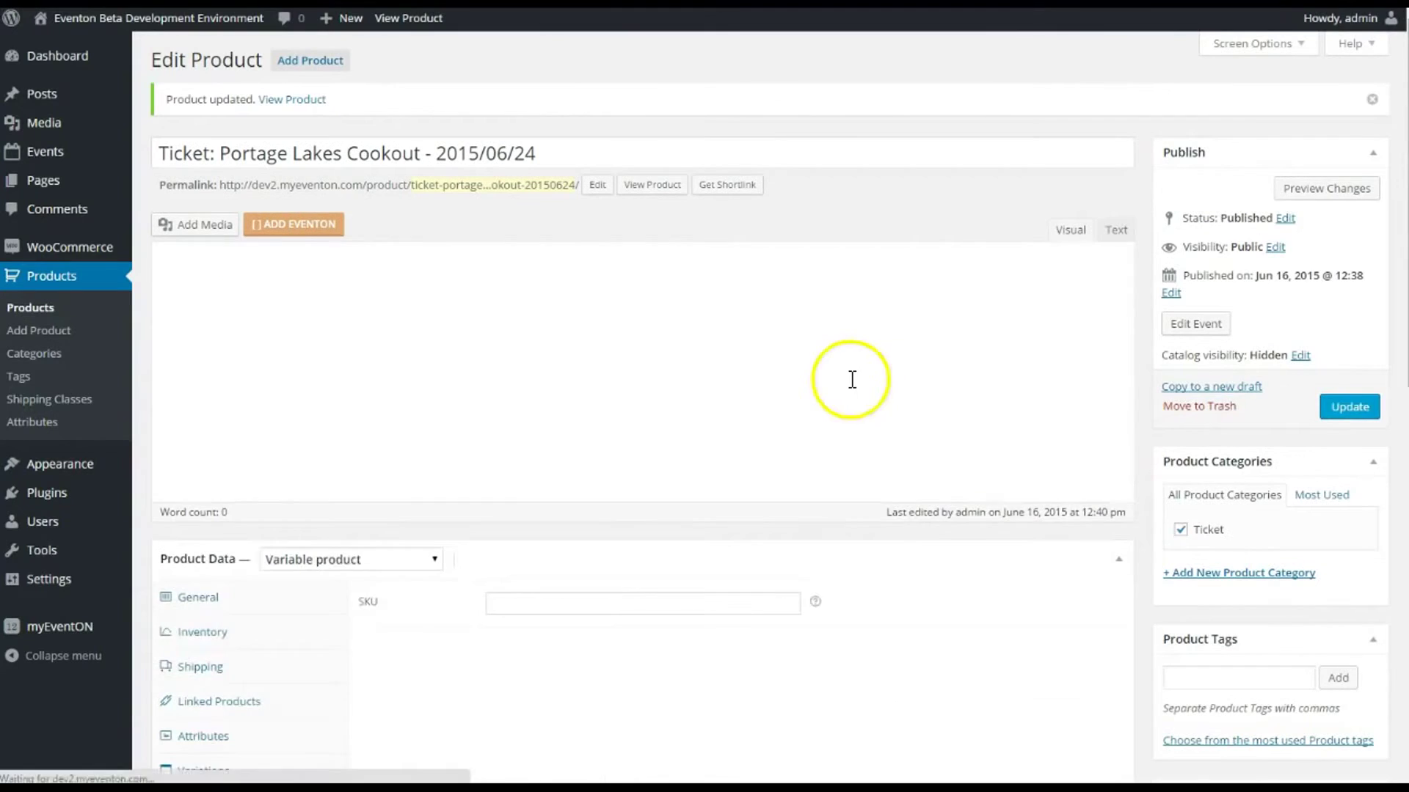
scroll(1203, 410, "down", 1)
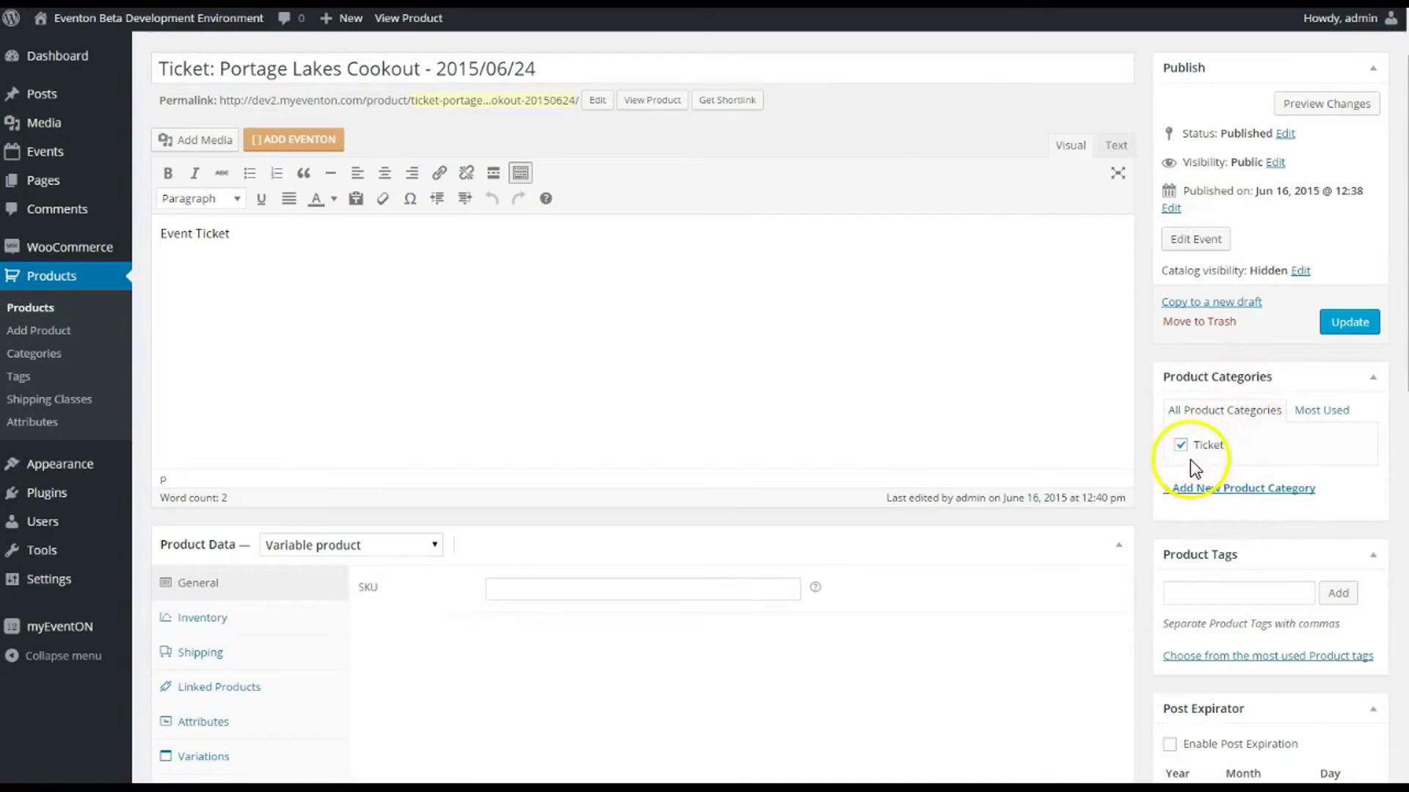
scroll(557, 395, "down", 1)
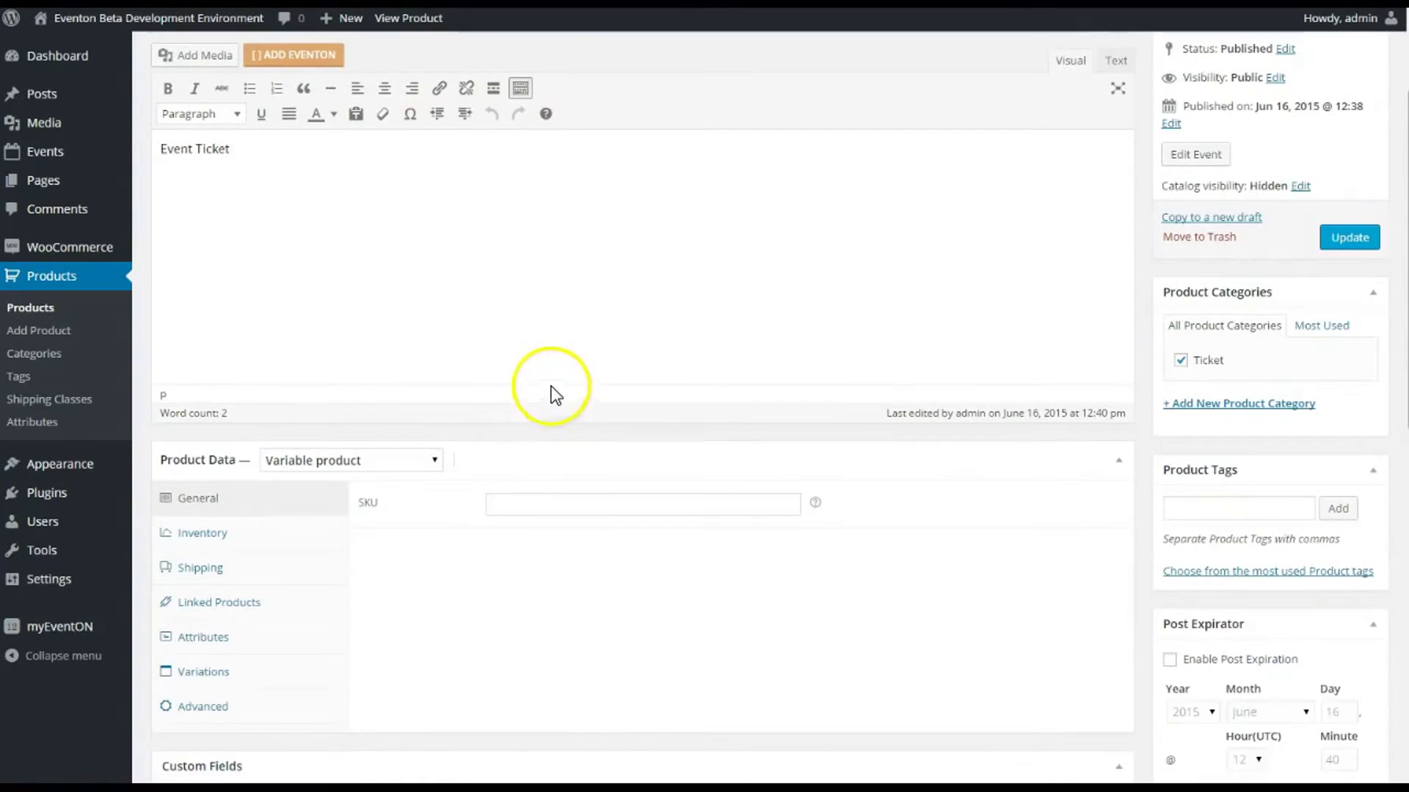
scroll(541, 377, "up", 2)
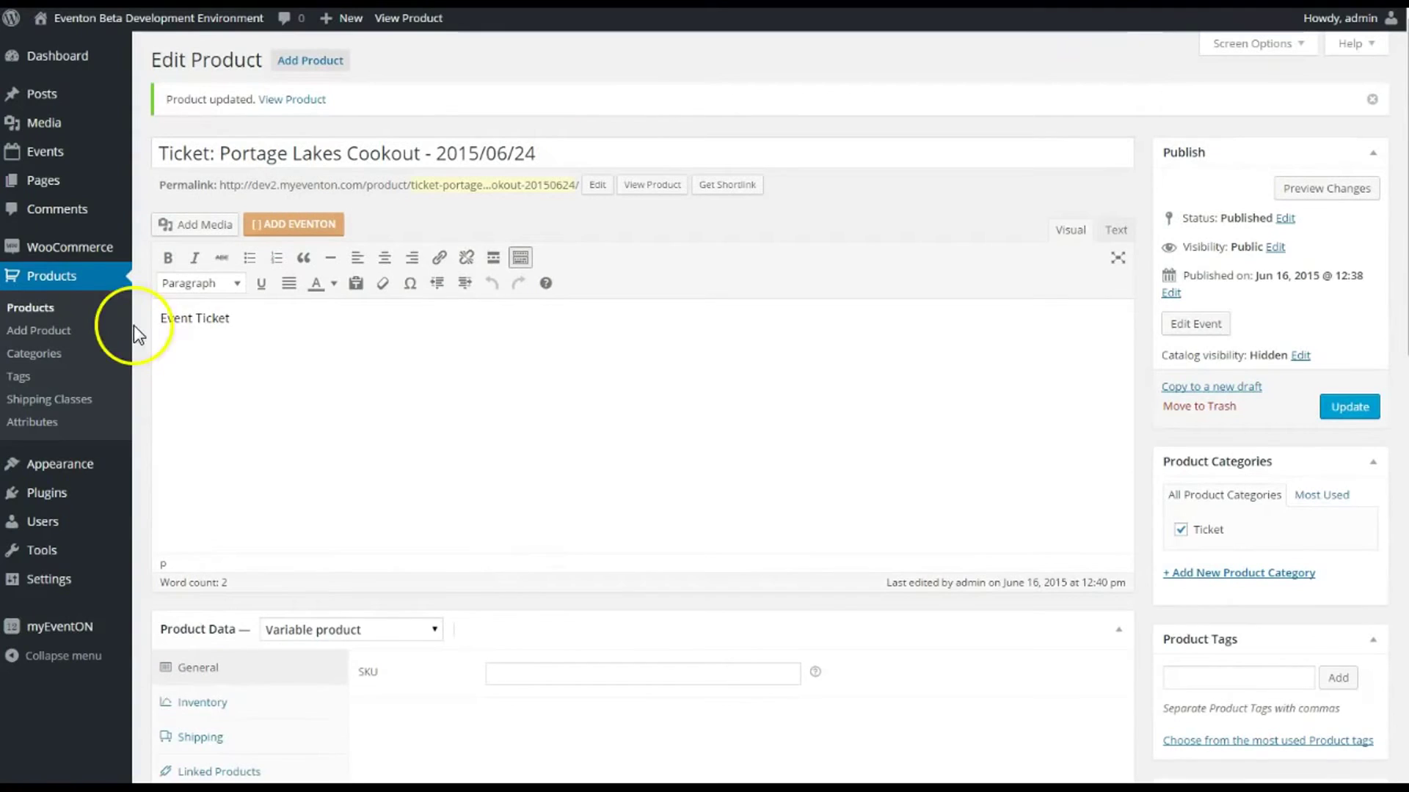
left_click(47, 151)
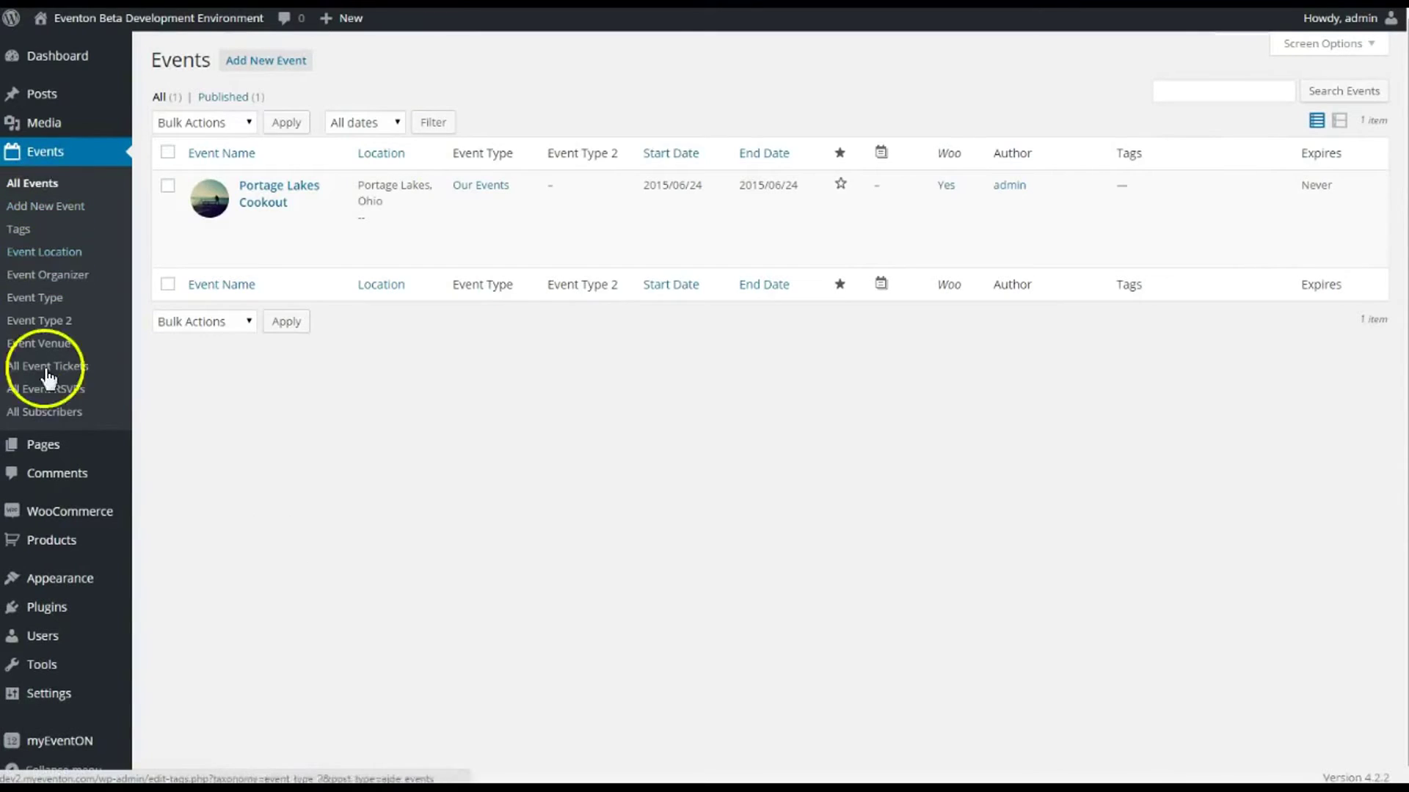
Create a new page titled 'Lake Events' and launch the ADD EVENTON shortcode generator.
mouse_move(49, 449)
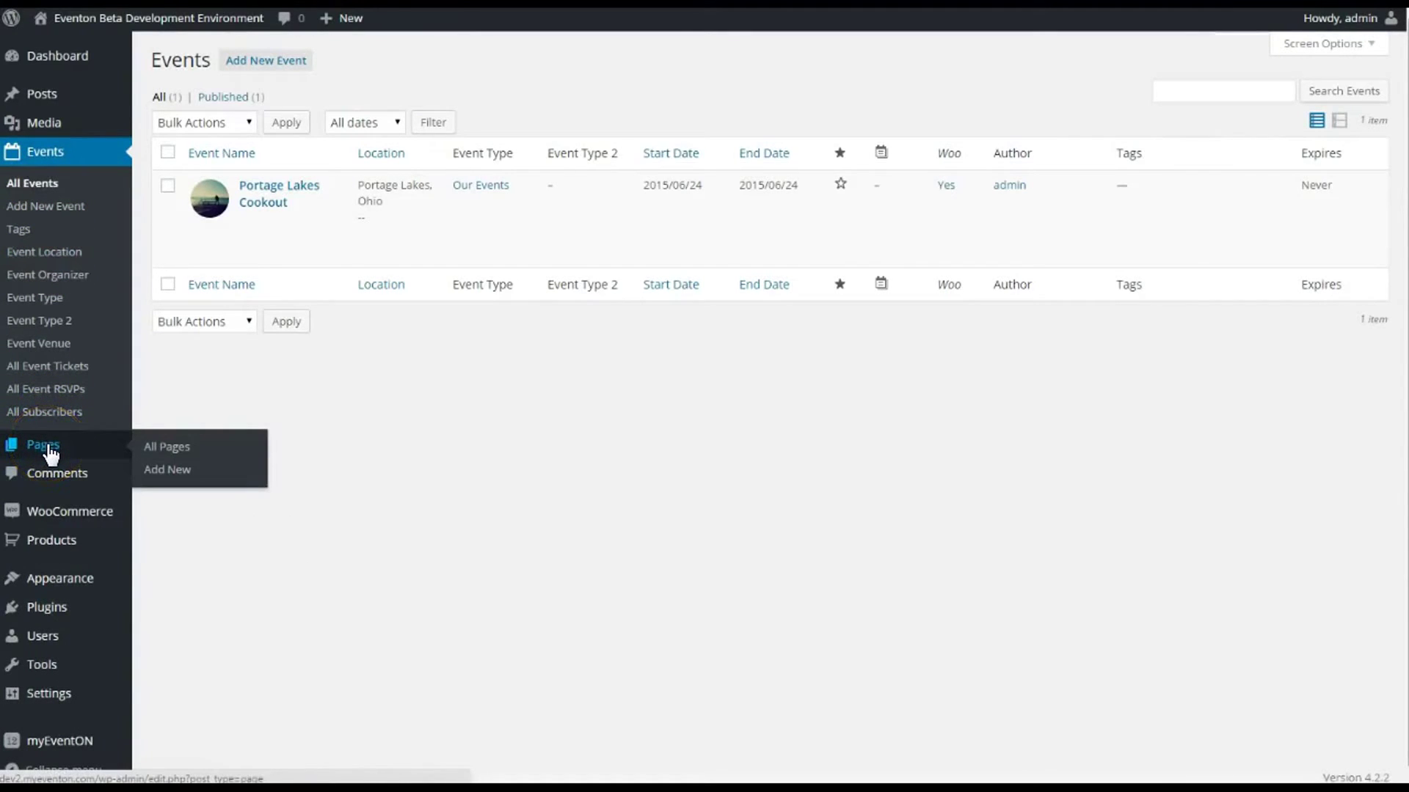
left_click(44, 445)
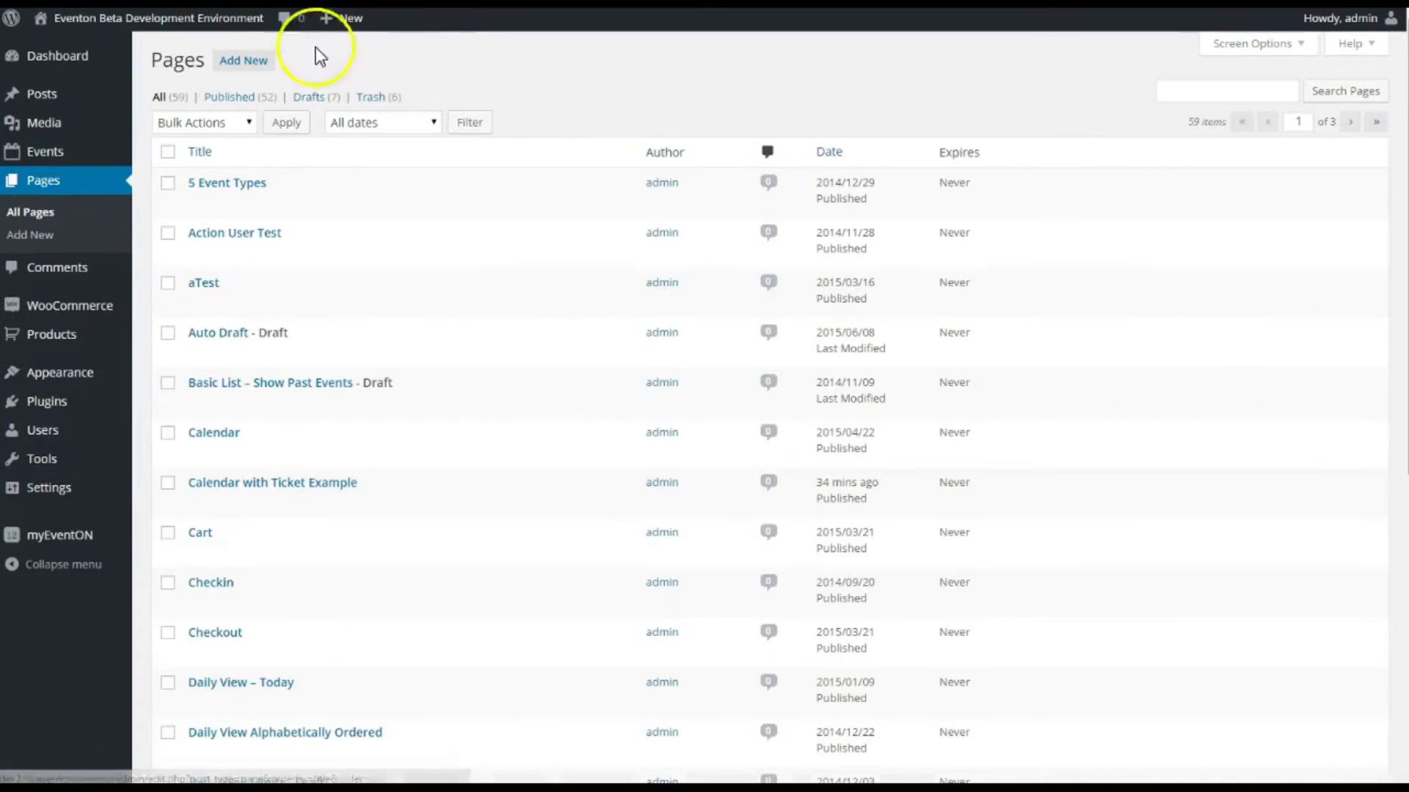
left_click(245, 64)
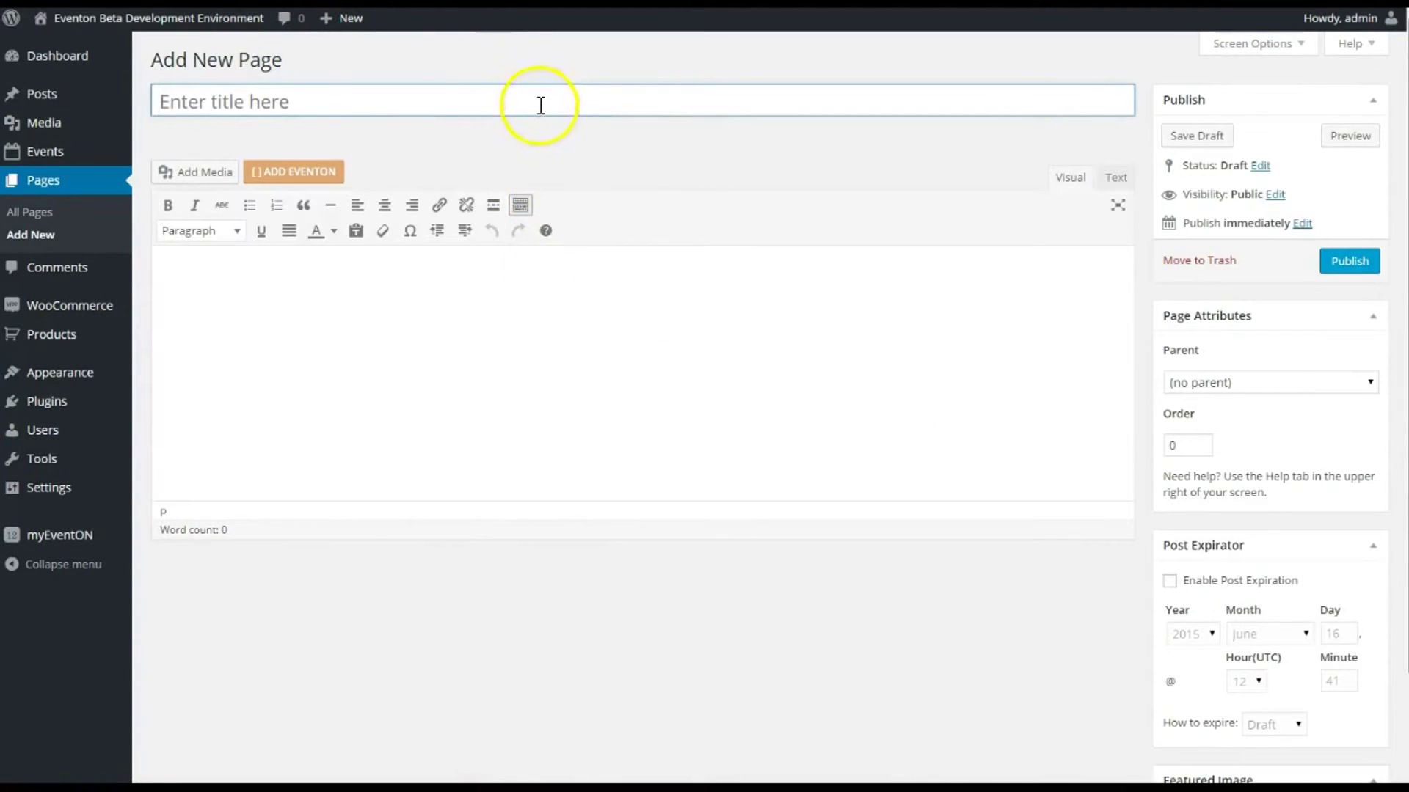
left_click(539, 104)
type("Lake Events")
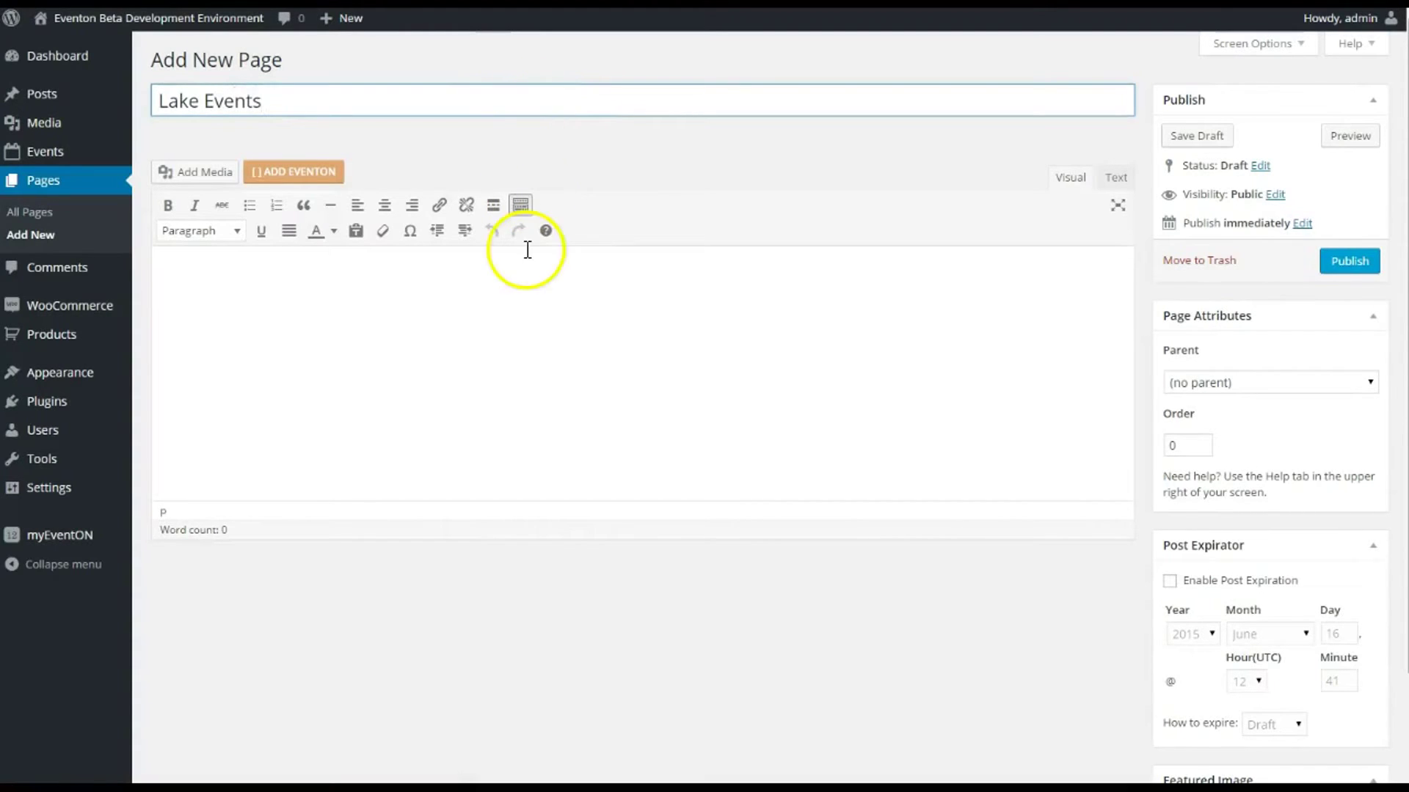
left_click(525, 270)
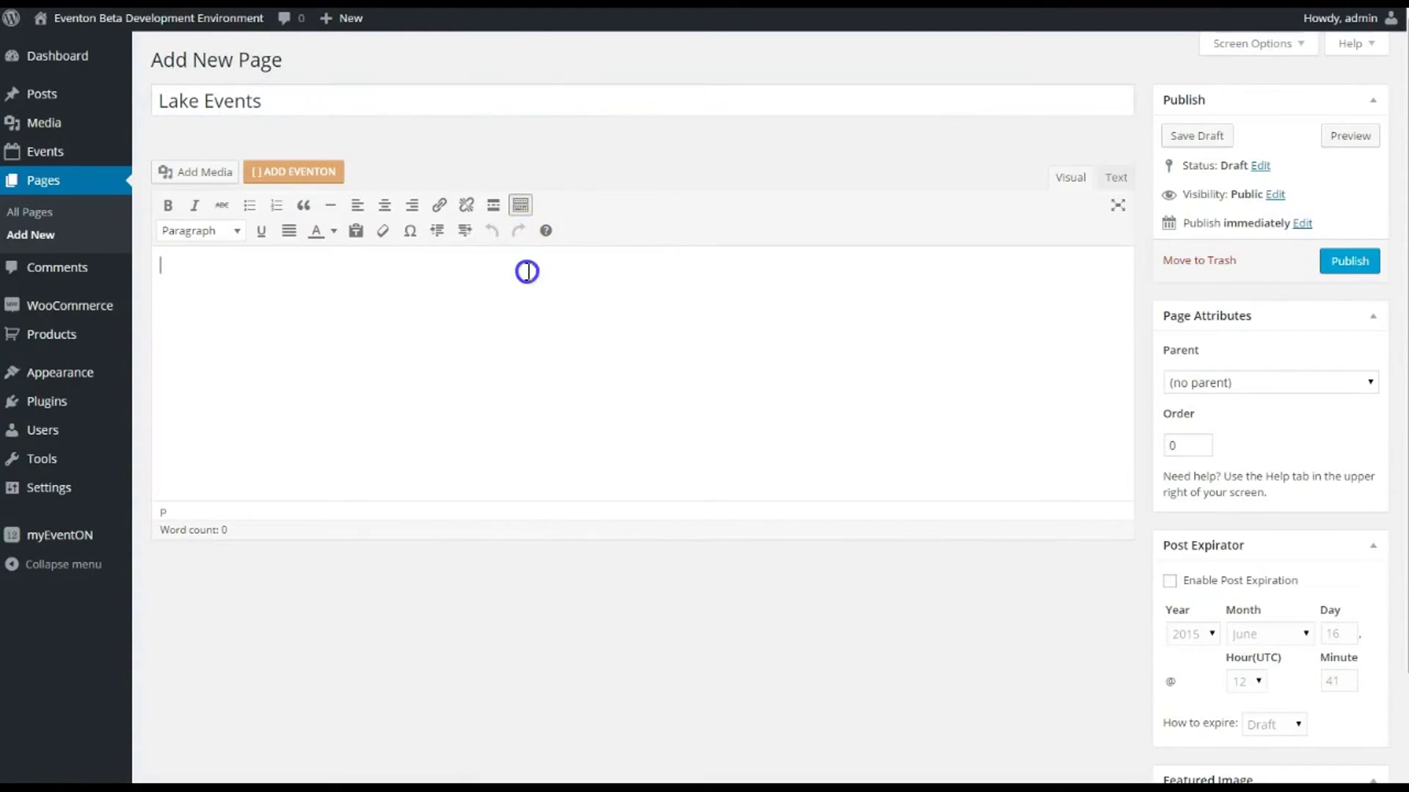
left_click(297, 170)
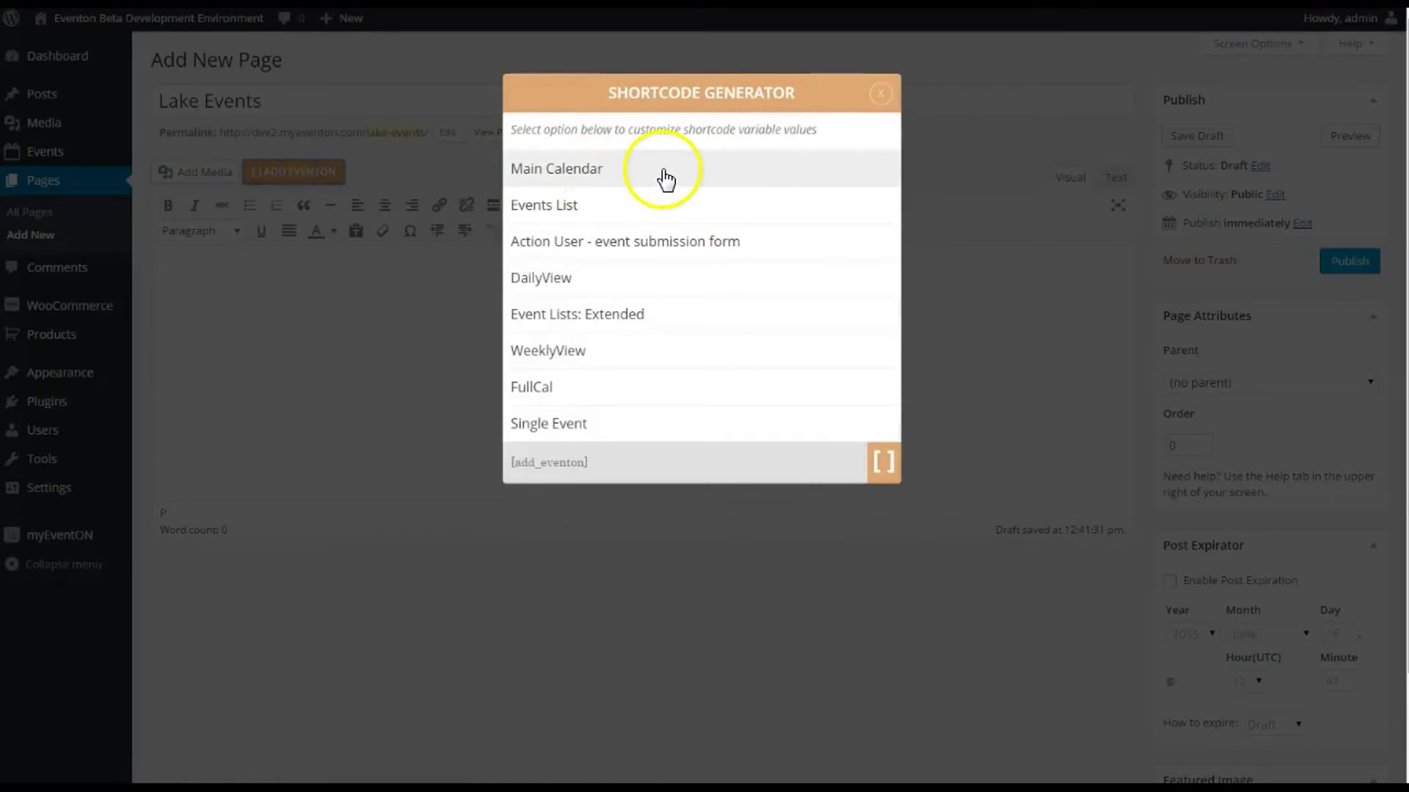
Choose the Main Calendar shortcode and set its Calendar ID to lake-events.
left_click(665, 178)
left_click(626, 173)
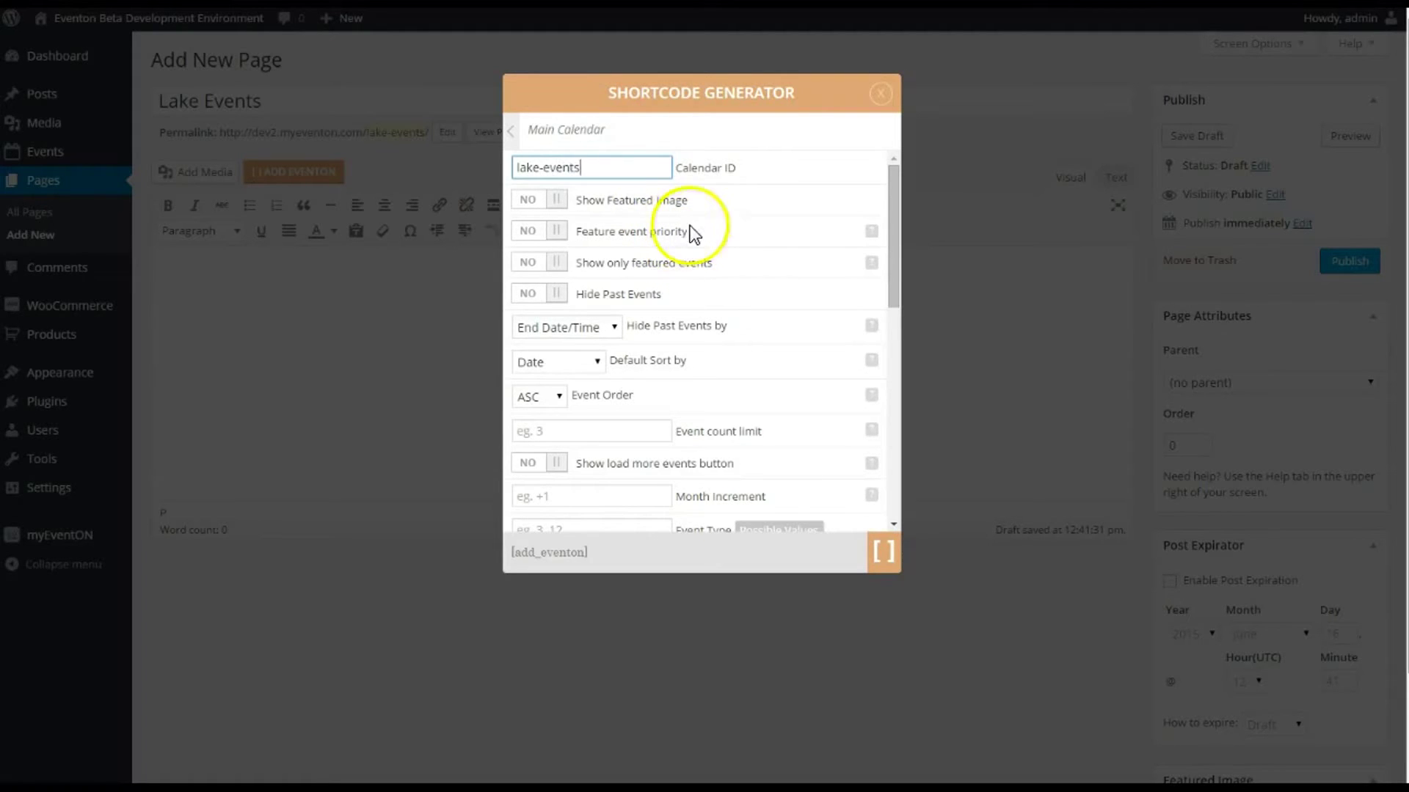
left_click(702, 200)
left_click_drag(602, 169, 488, 195)
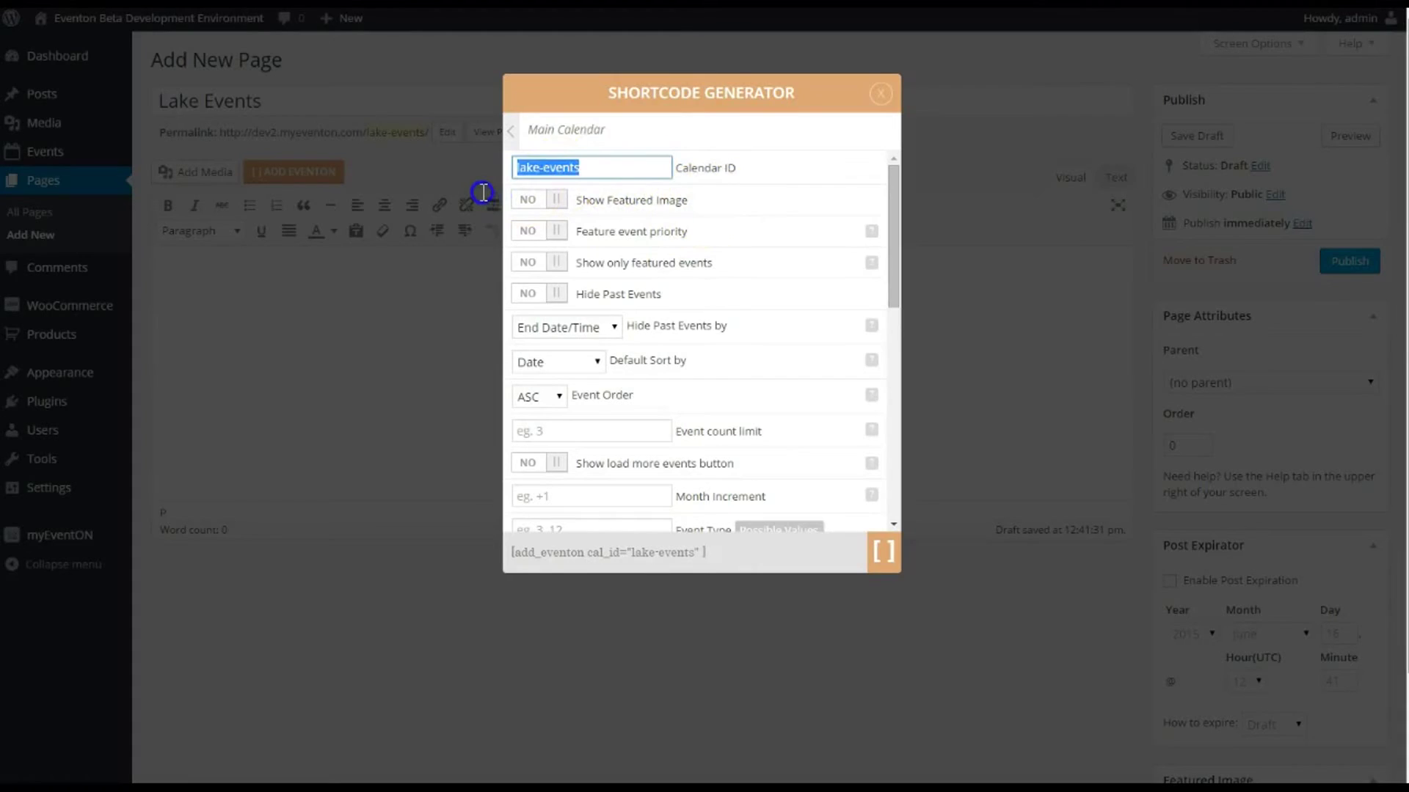
left_click(490, 193)
left_click(325, 176)
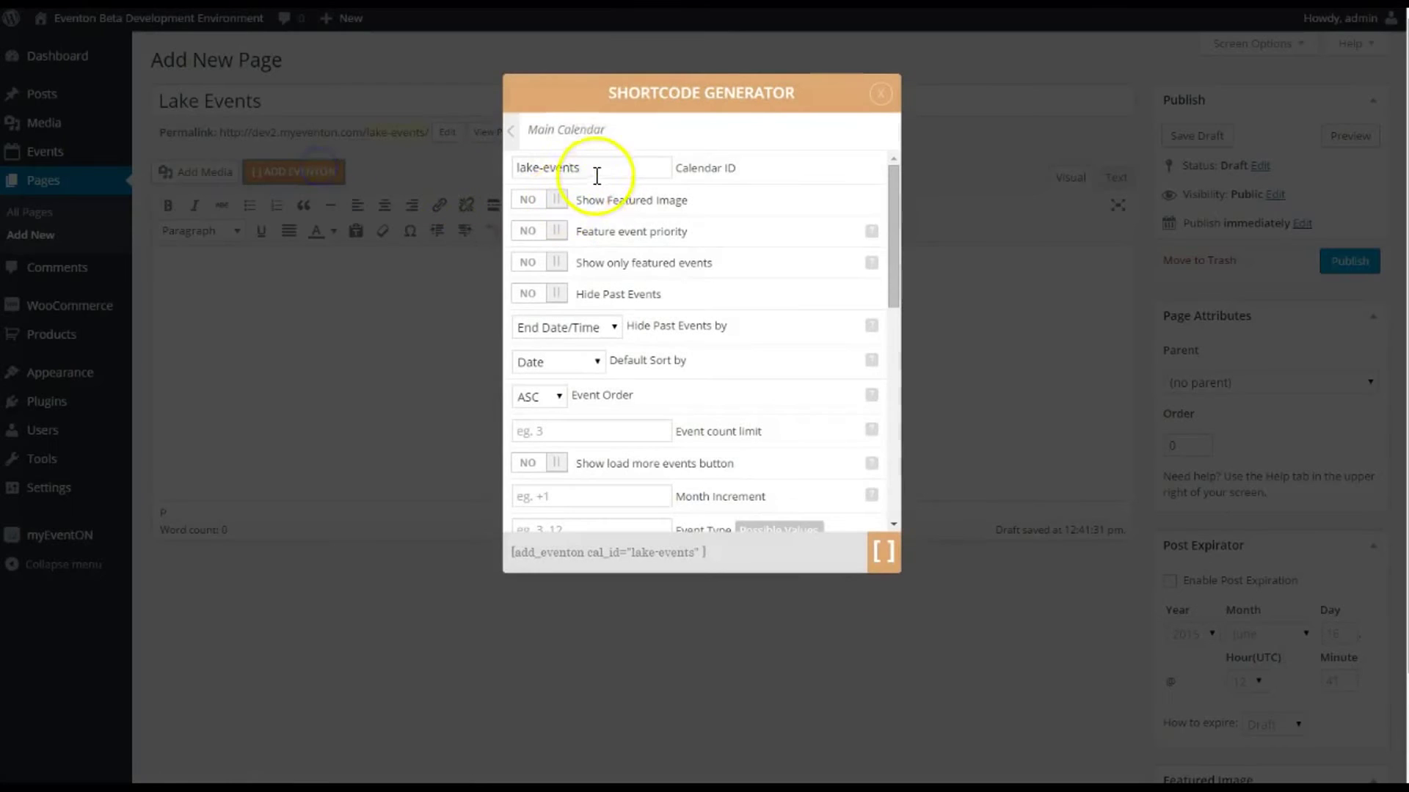
left_click_drag(594, 173, 513, 180)
left_click(602, 161)
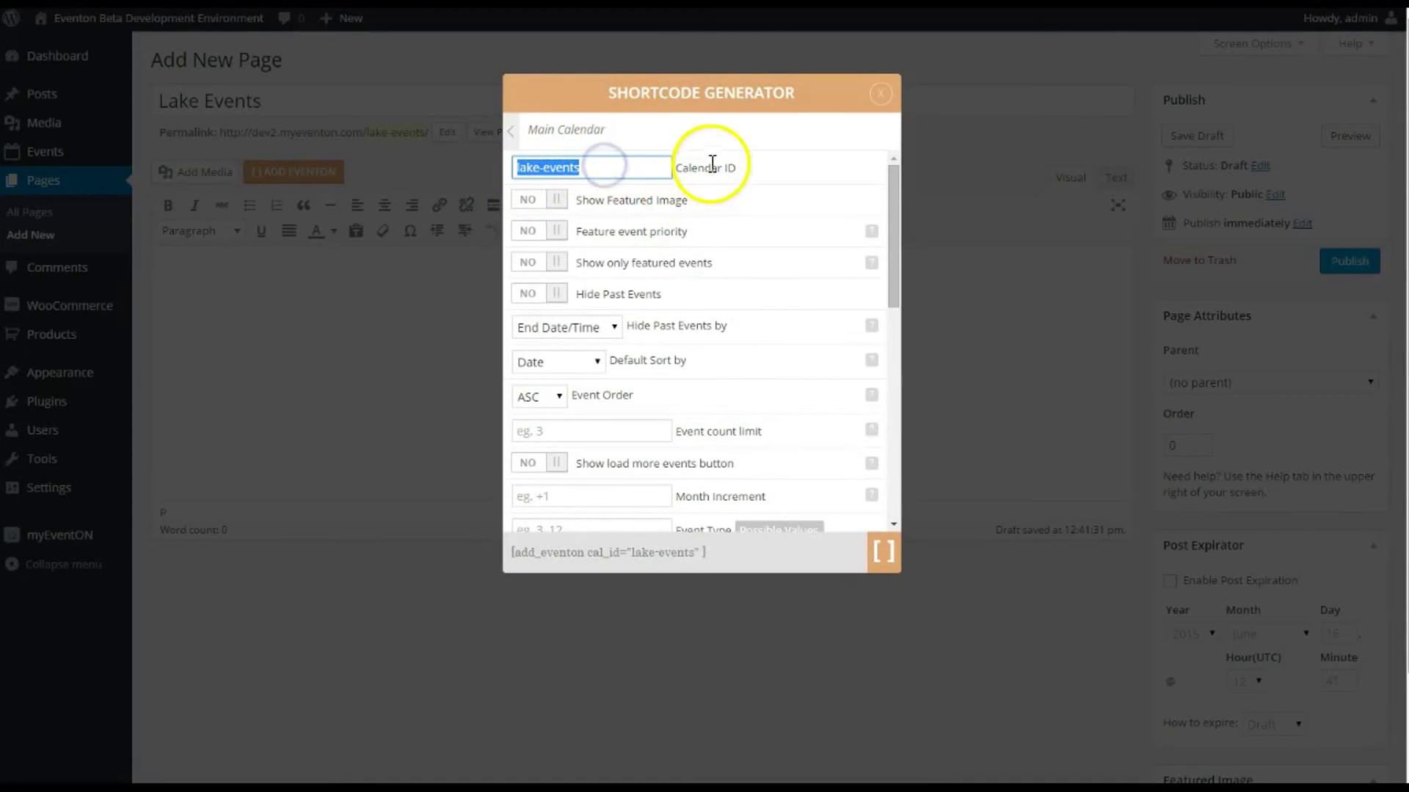
left_click(653, 171)
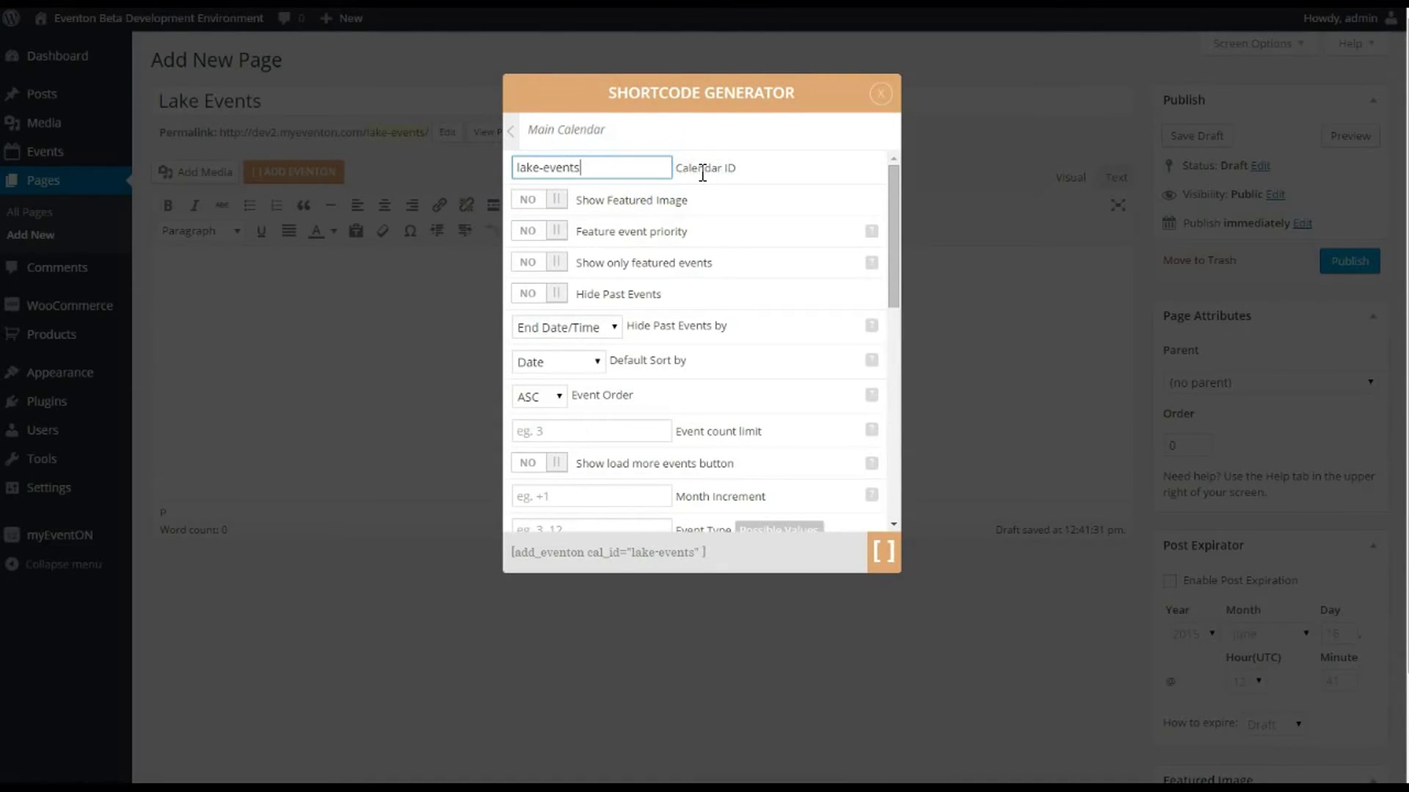
left_click(654, 167)
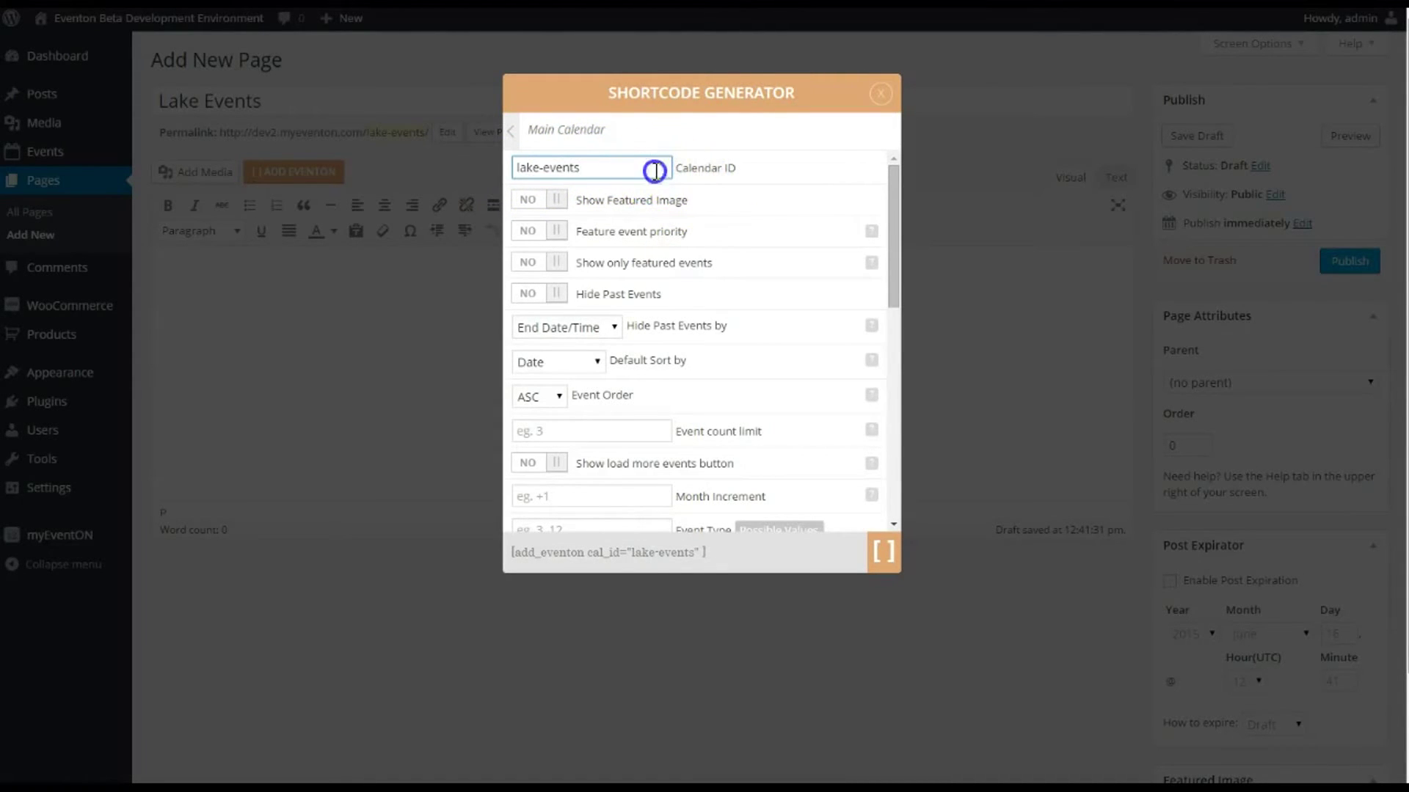
left_click_drag(614, 169, 513, 179)
left_click(593, 166)
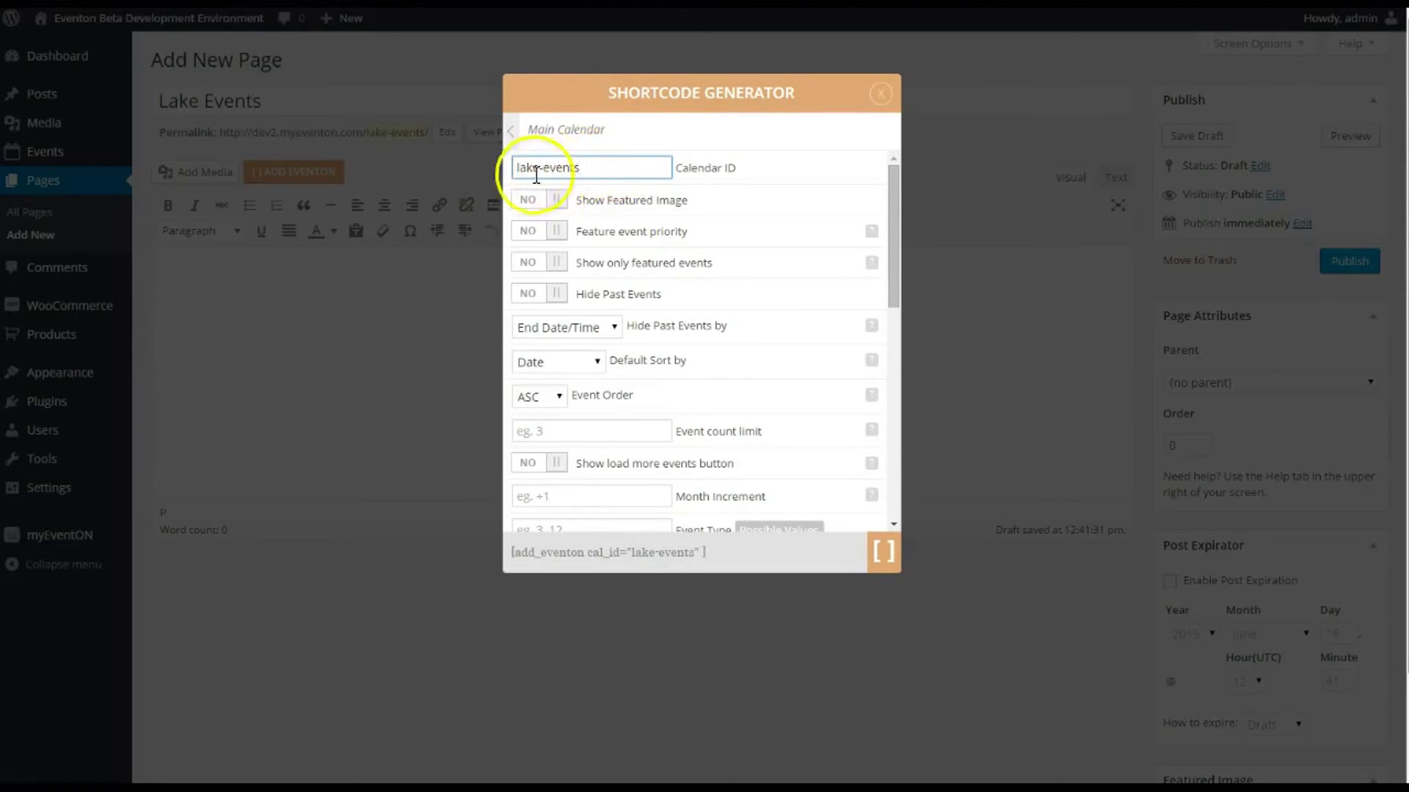
left_click_drag(598, 168, 504, 176)
left_click(597, 167)
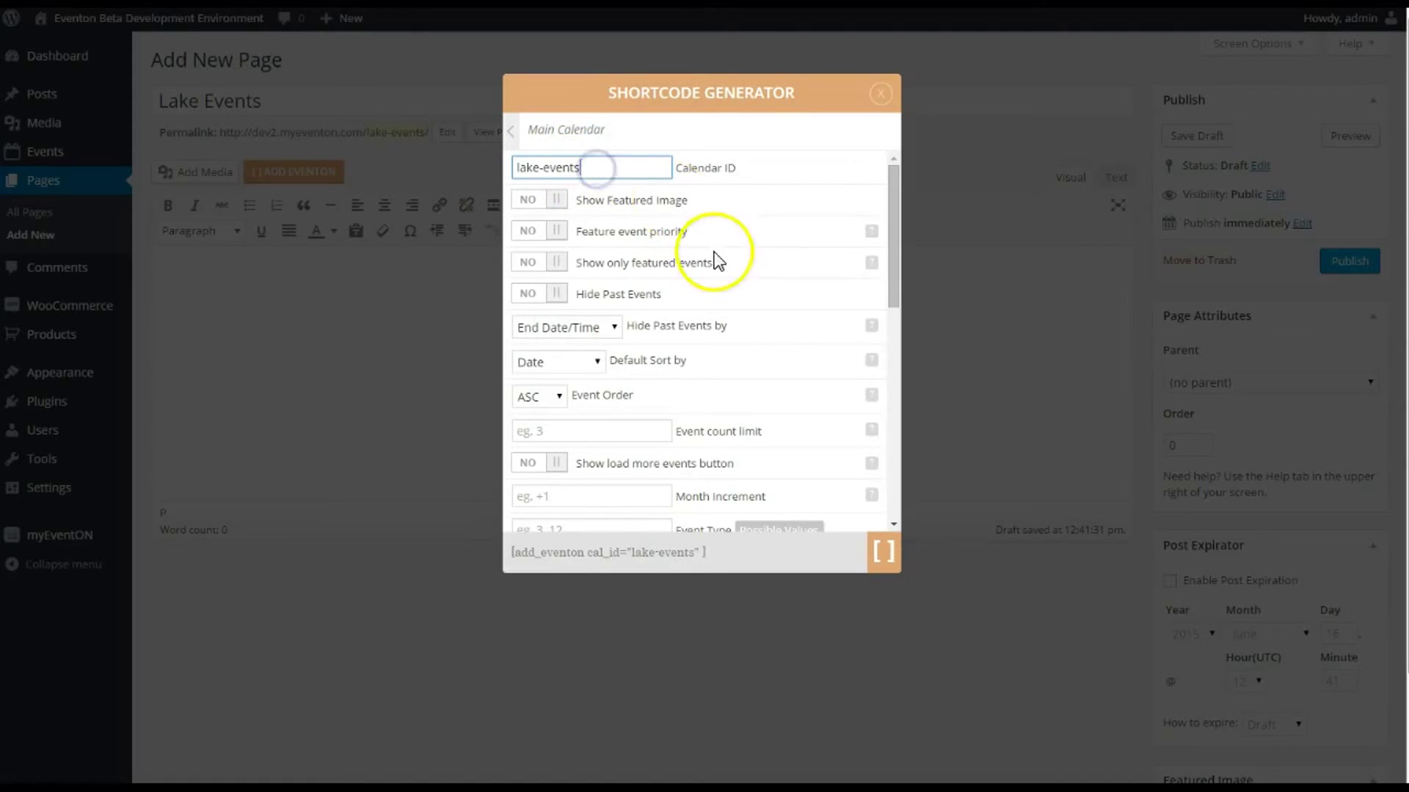
left_click_drag(737, 168, 684, 173)
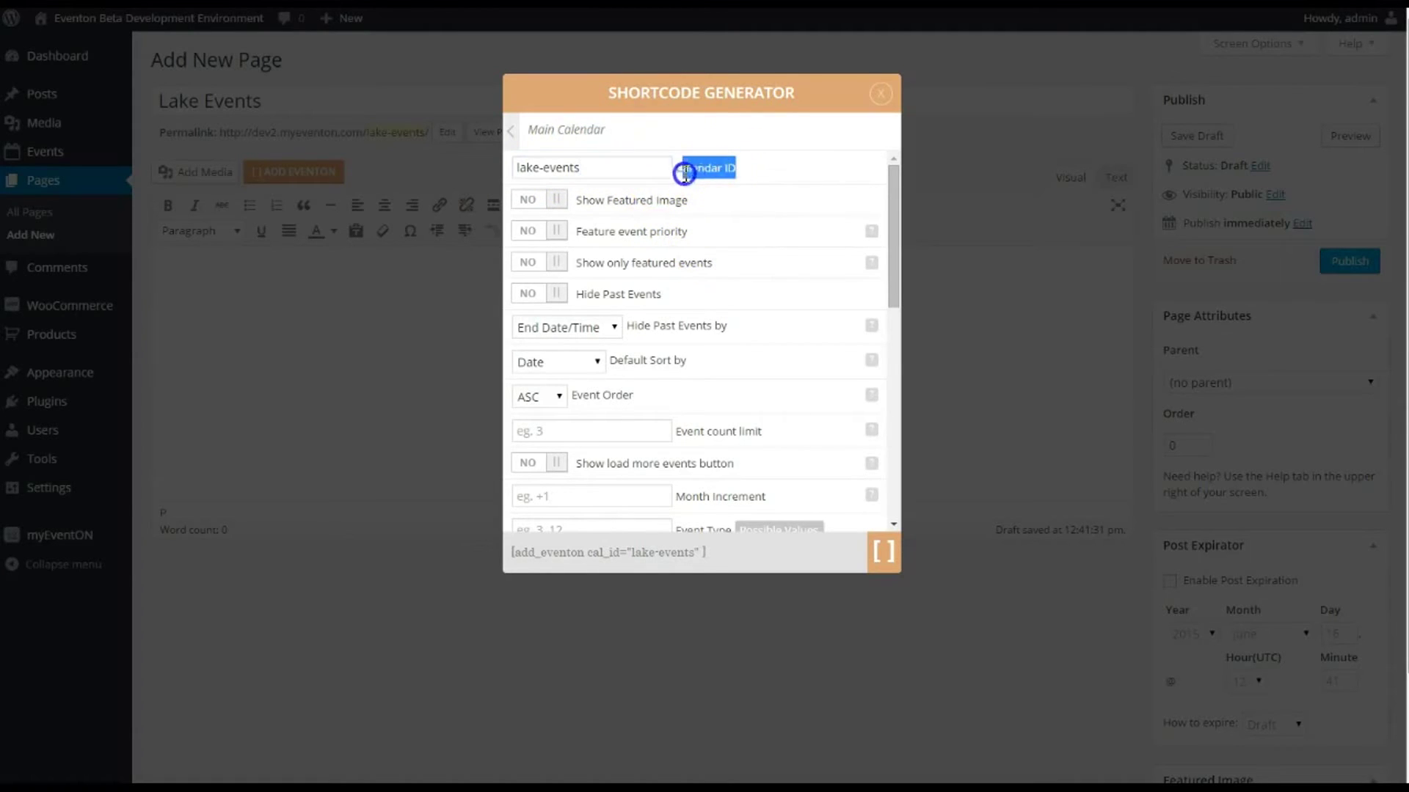
left_click(716, 168)
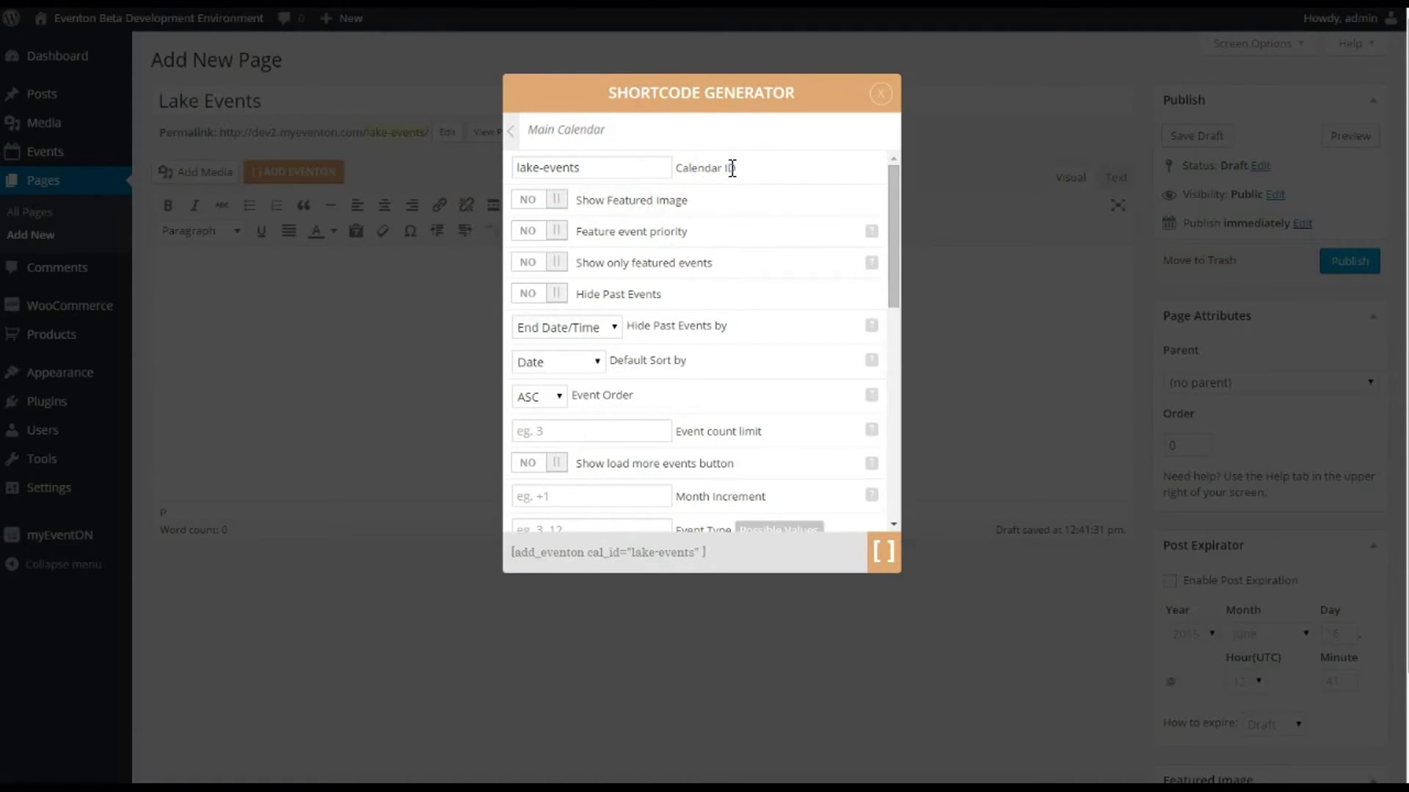
left_click(721, 203)
Review the generator options and insert [add_eventon cal_id="lake-events" ] into the page.
scroll(701, 308, "down", 2)
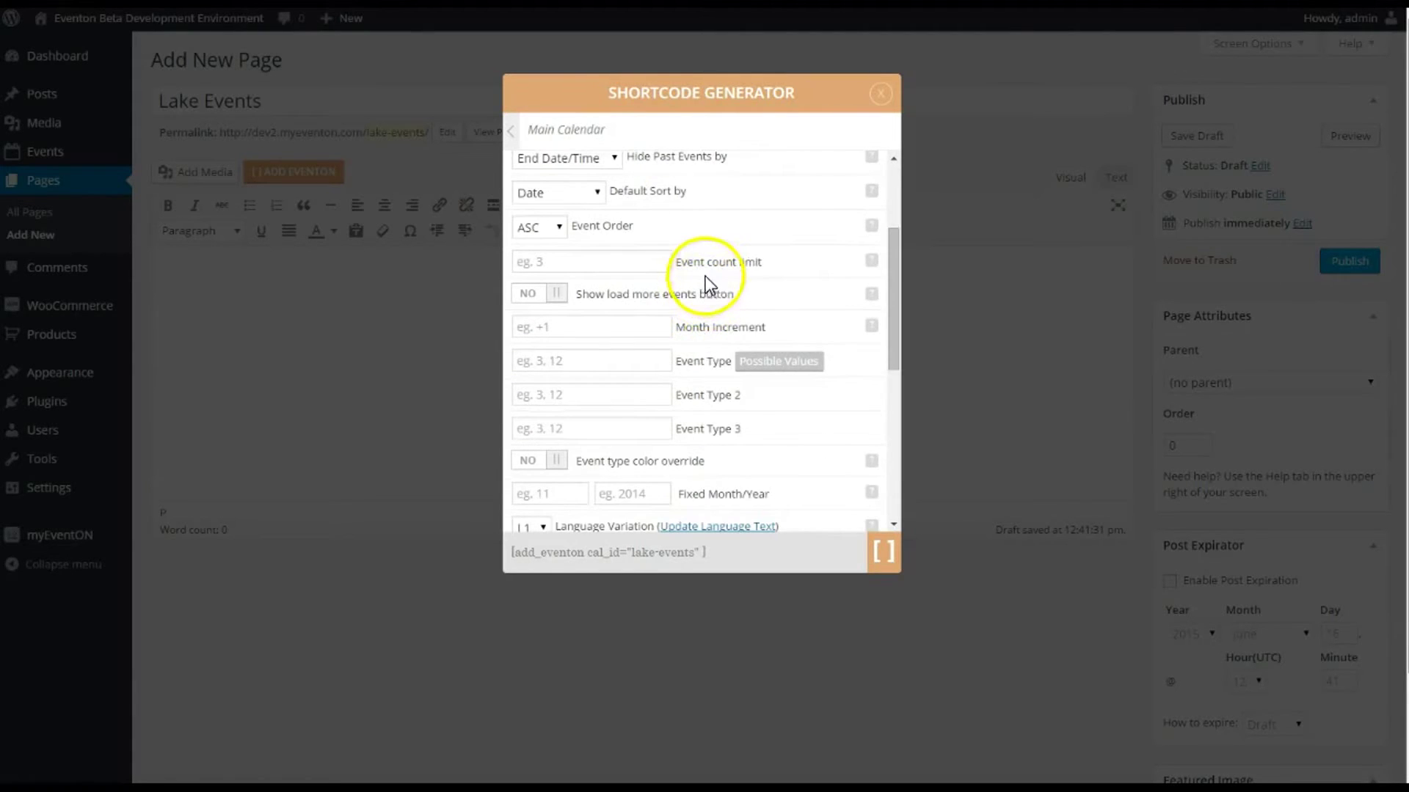
scroll(701, 275, "down", 2)
scroll(755, 292, "up", 1)
mouse_move(774, 286)
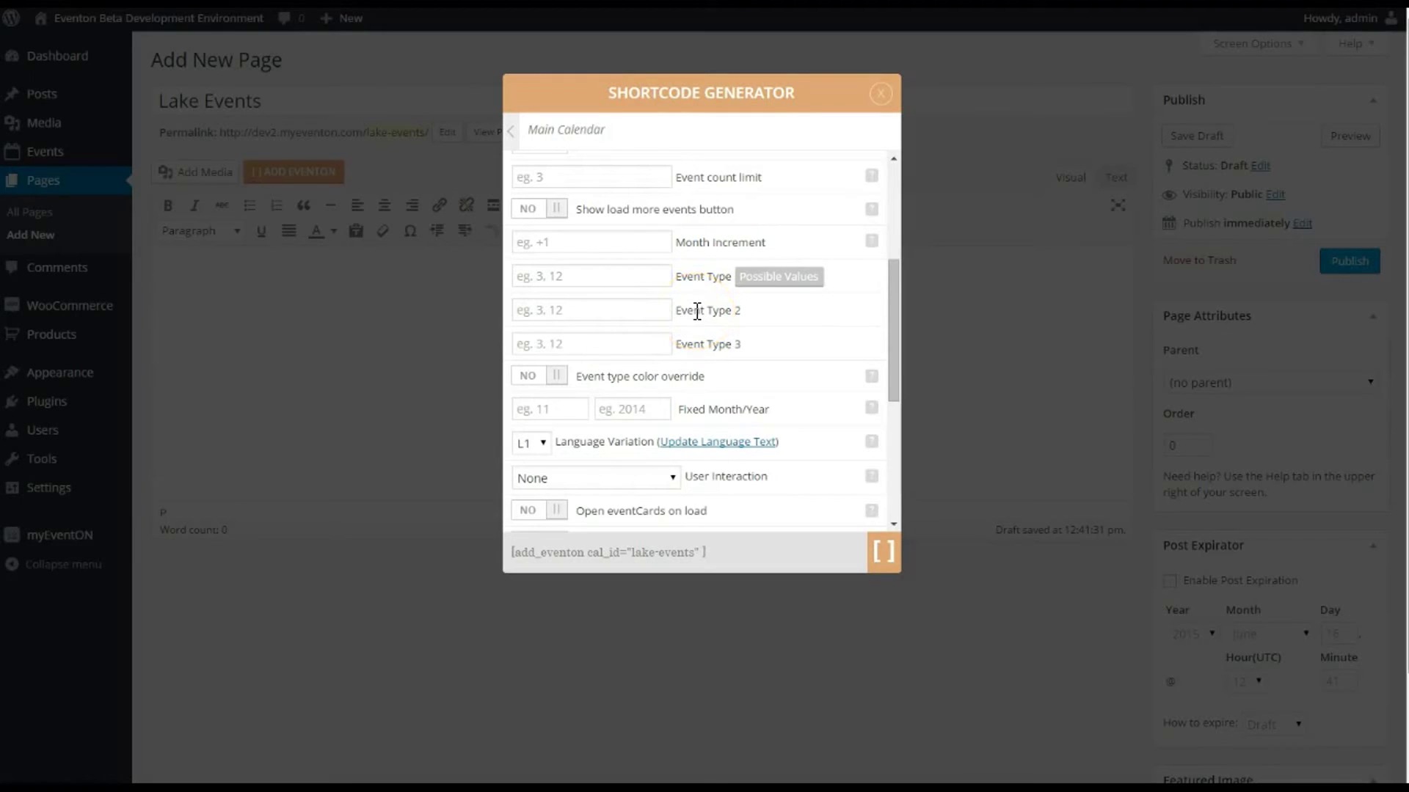
scroll(691, 303, "down", 4)
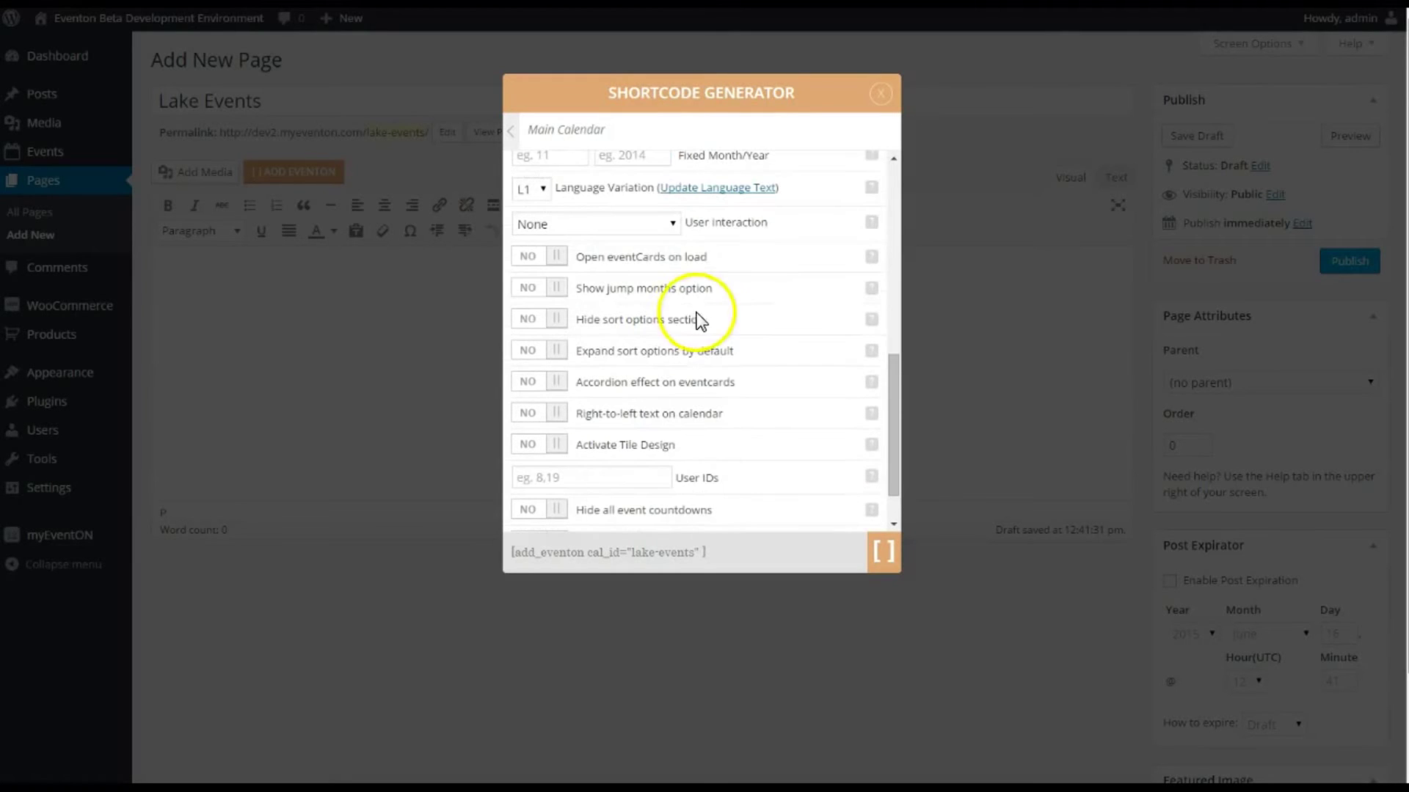
scroll(721, 352, "down", 3)
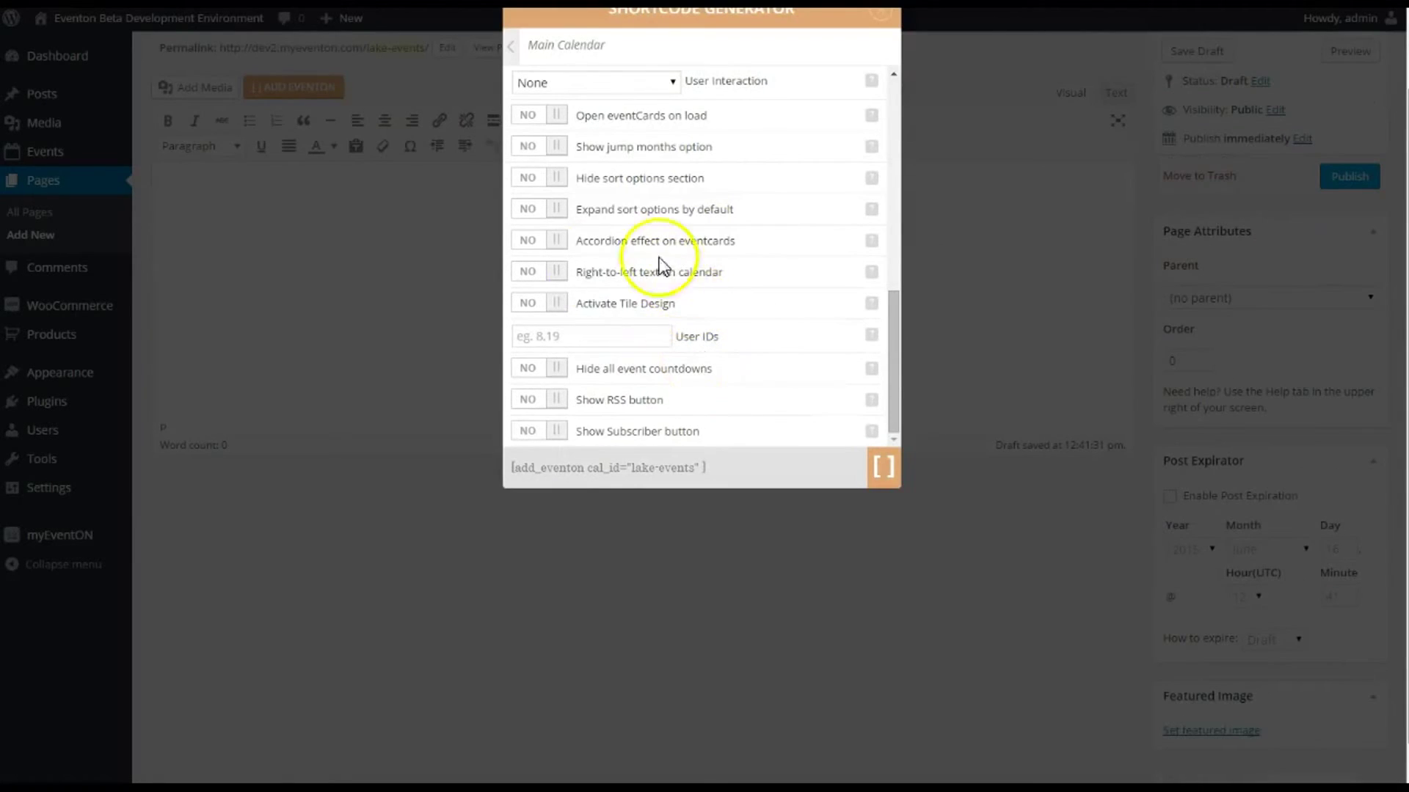
scroll(785, 408, "up", 10)
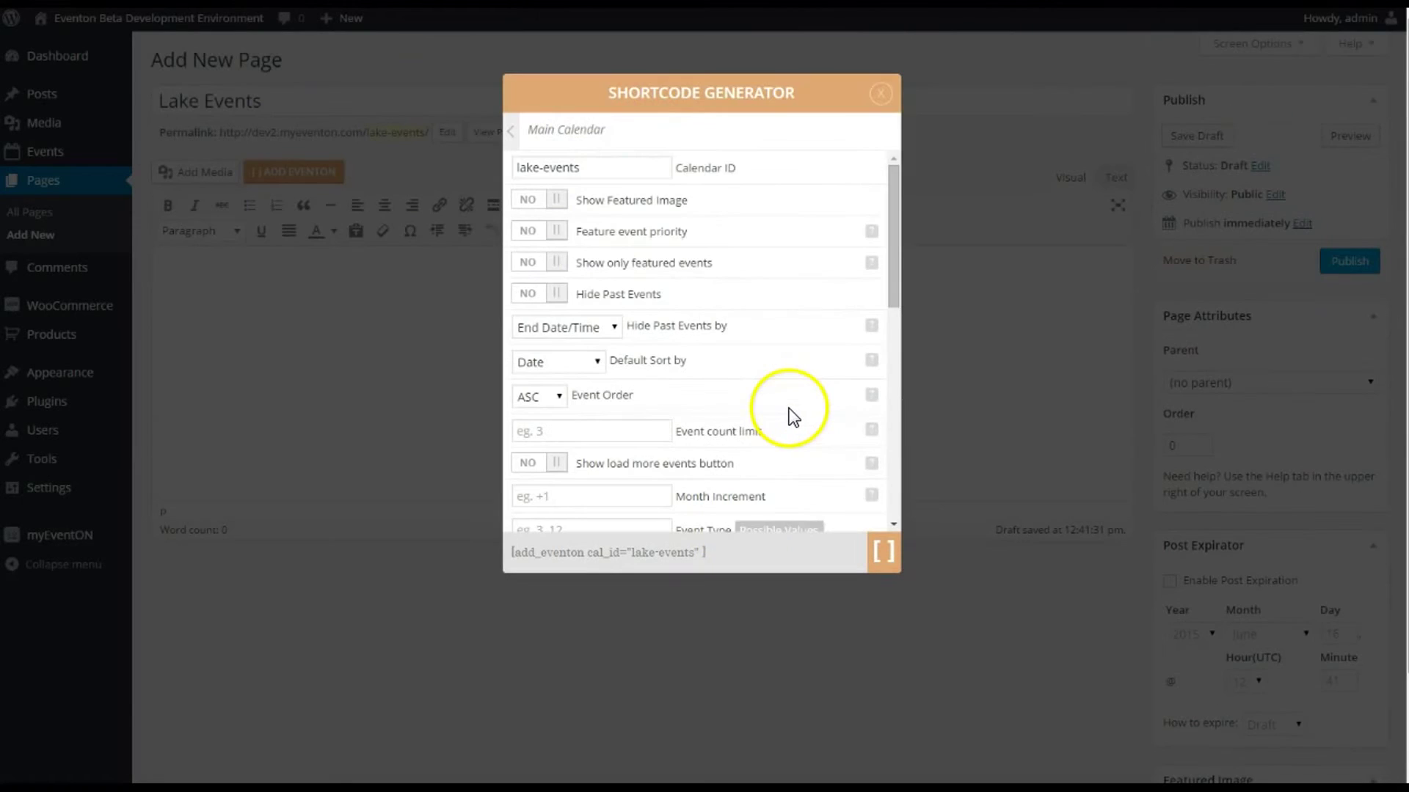
scroll(788, 413, "down", 8)
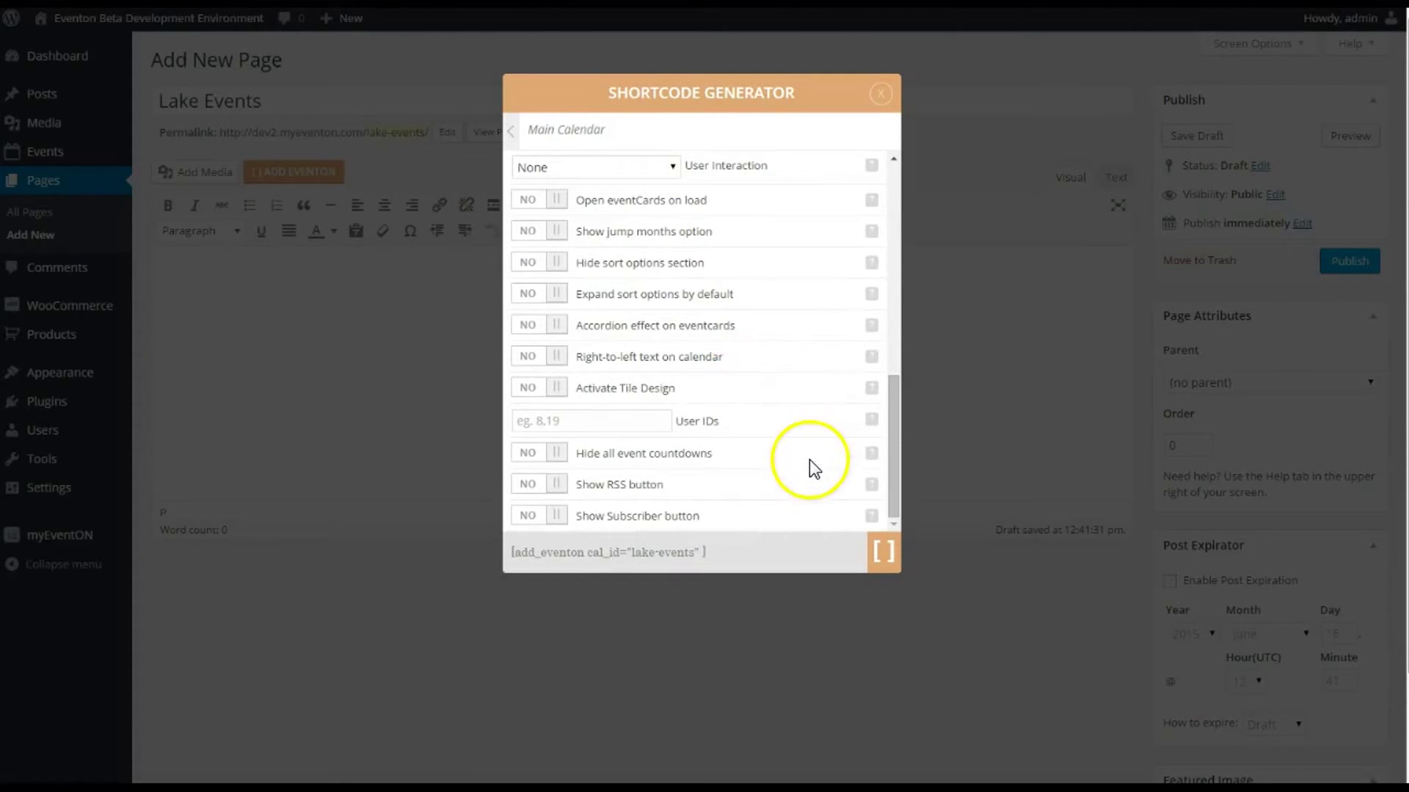
left_click(884, 551)
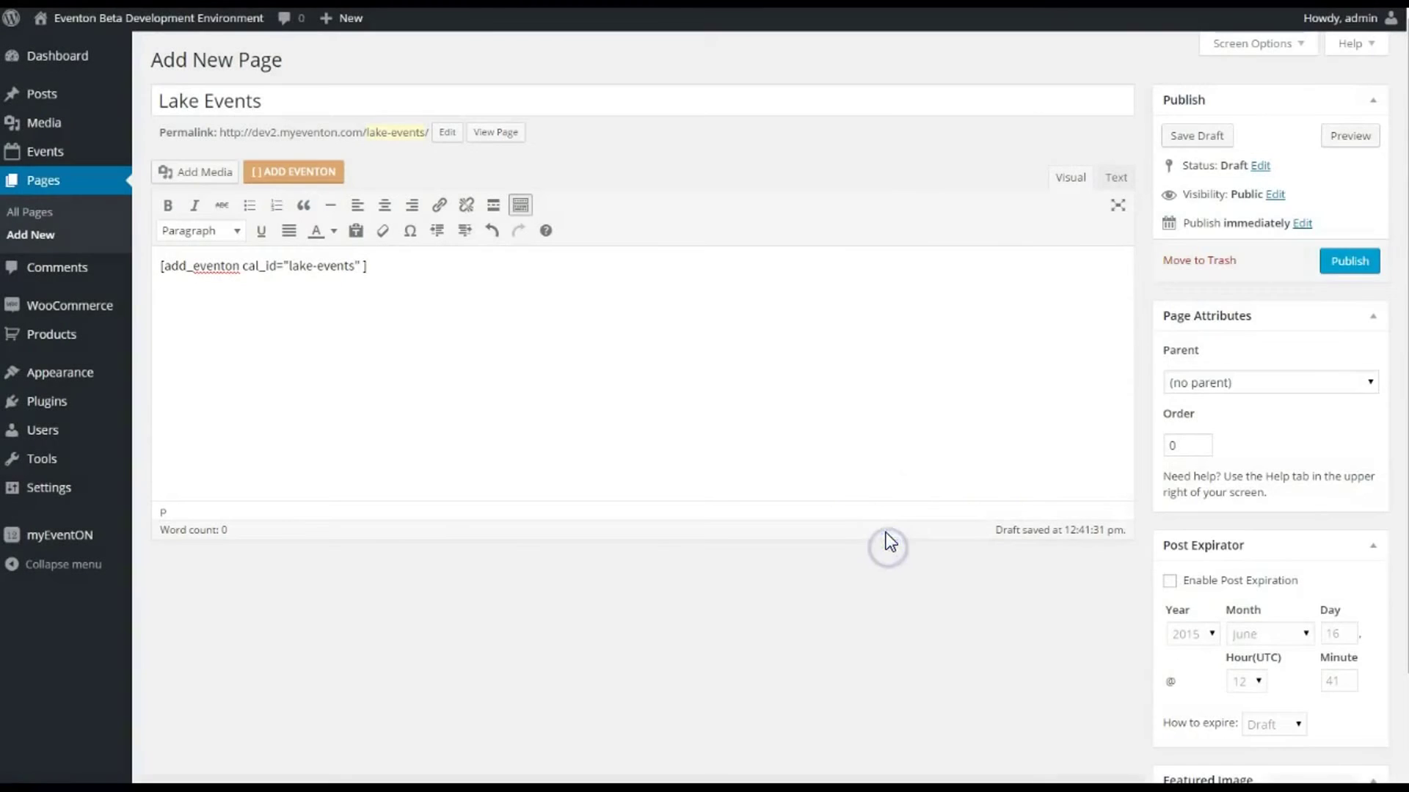
Publish the Lake Events page, view it, and open the Portage Lakes Cookout event.
left_click(1350, 258)
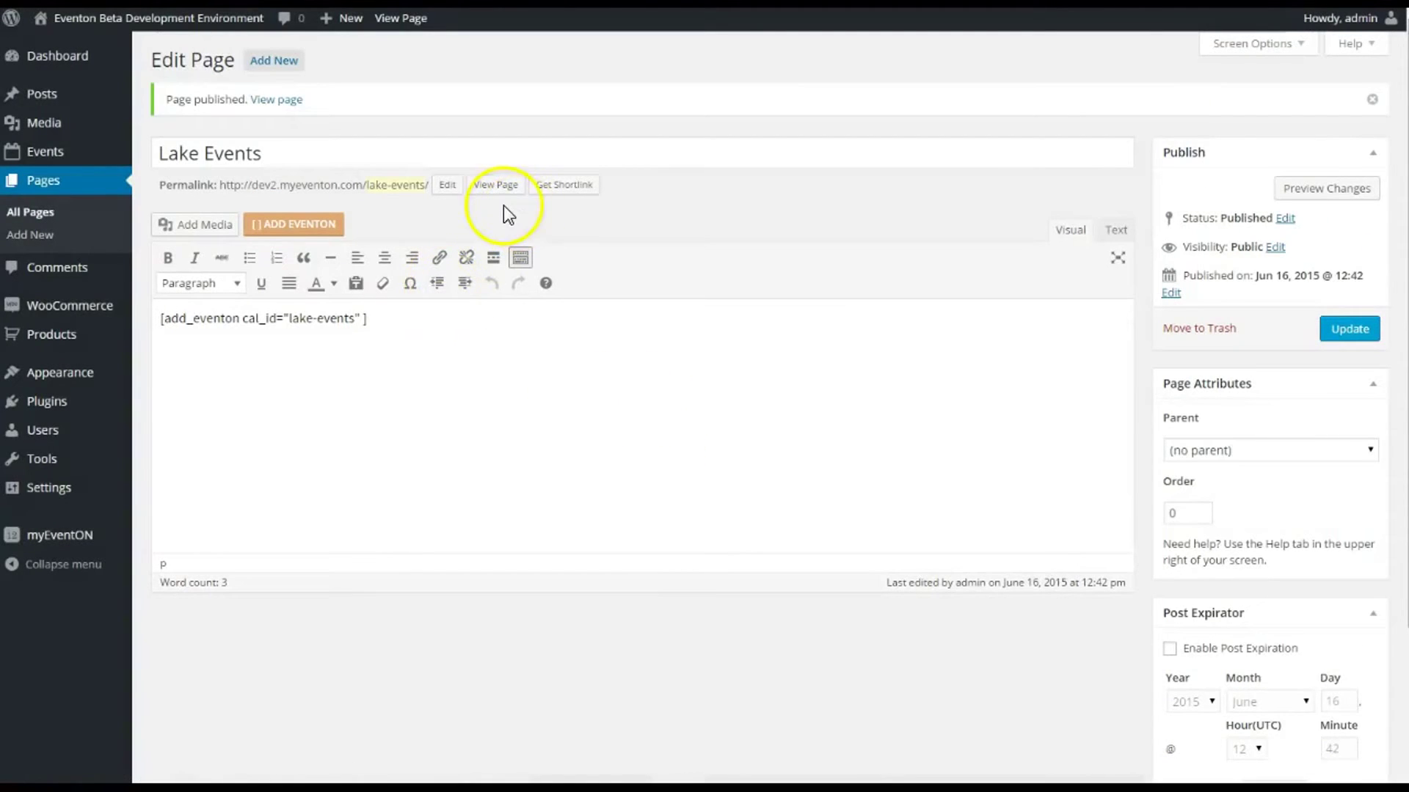
left_click(496, 186)
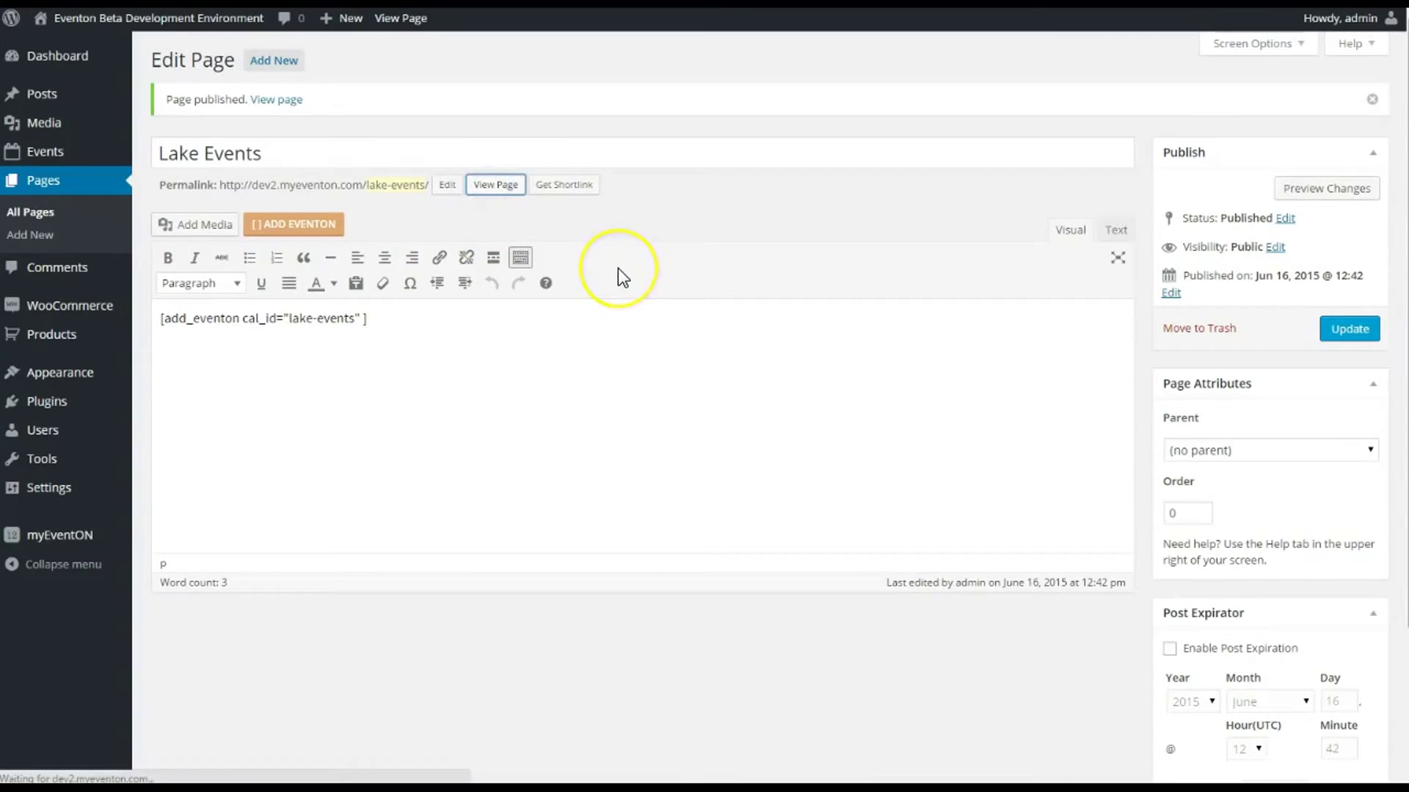
scroll(624, 333, "down", 5)
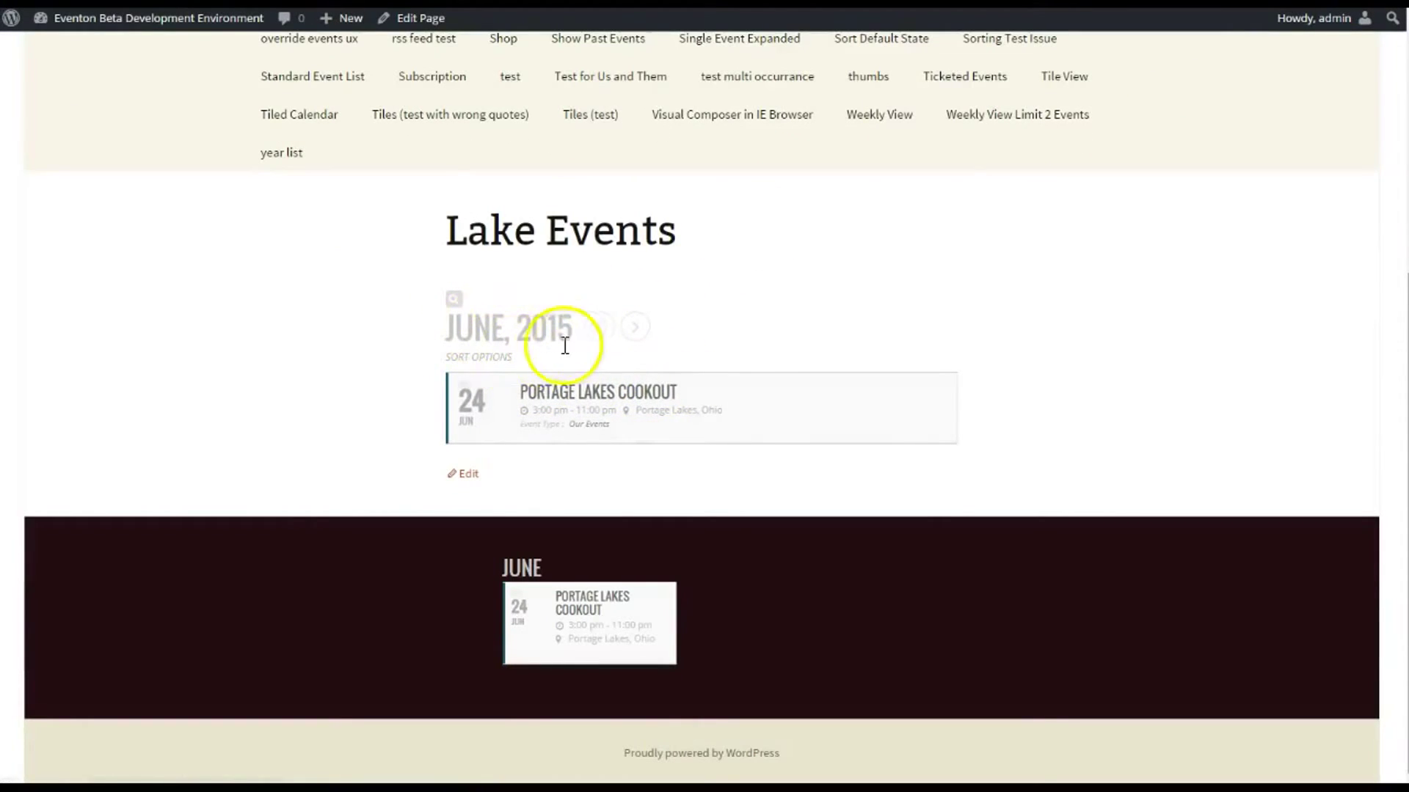
left_click(701, 396)
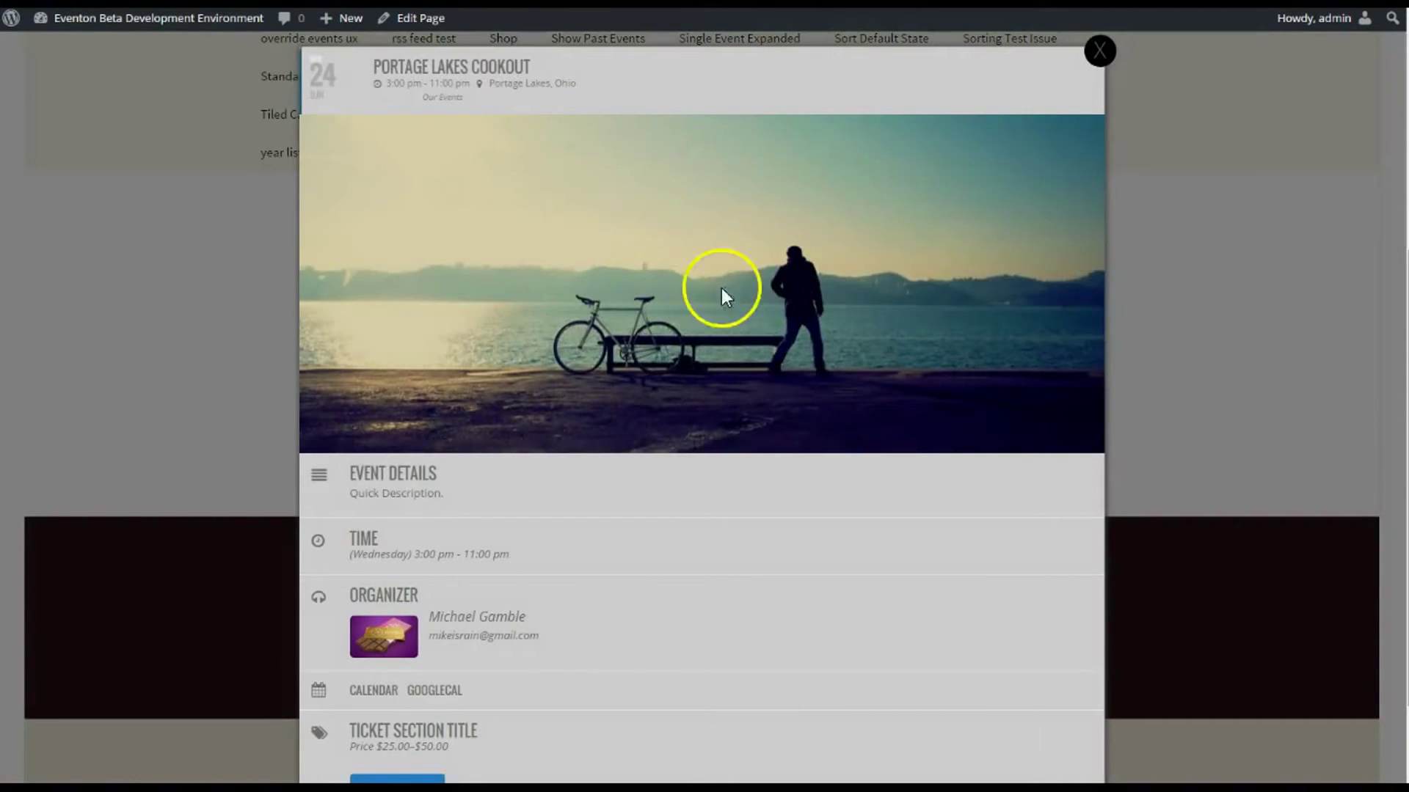
Review the event popup's organizer details and $25.00–$50.00 ticket section.
scroll(675, 315, "down", 3)
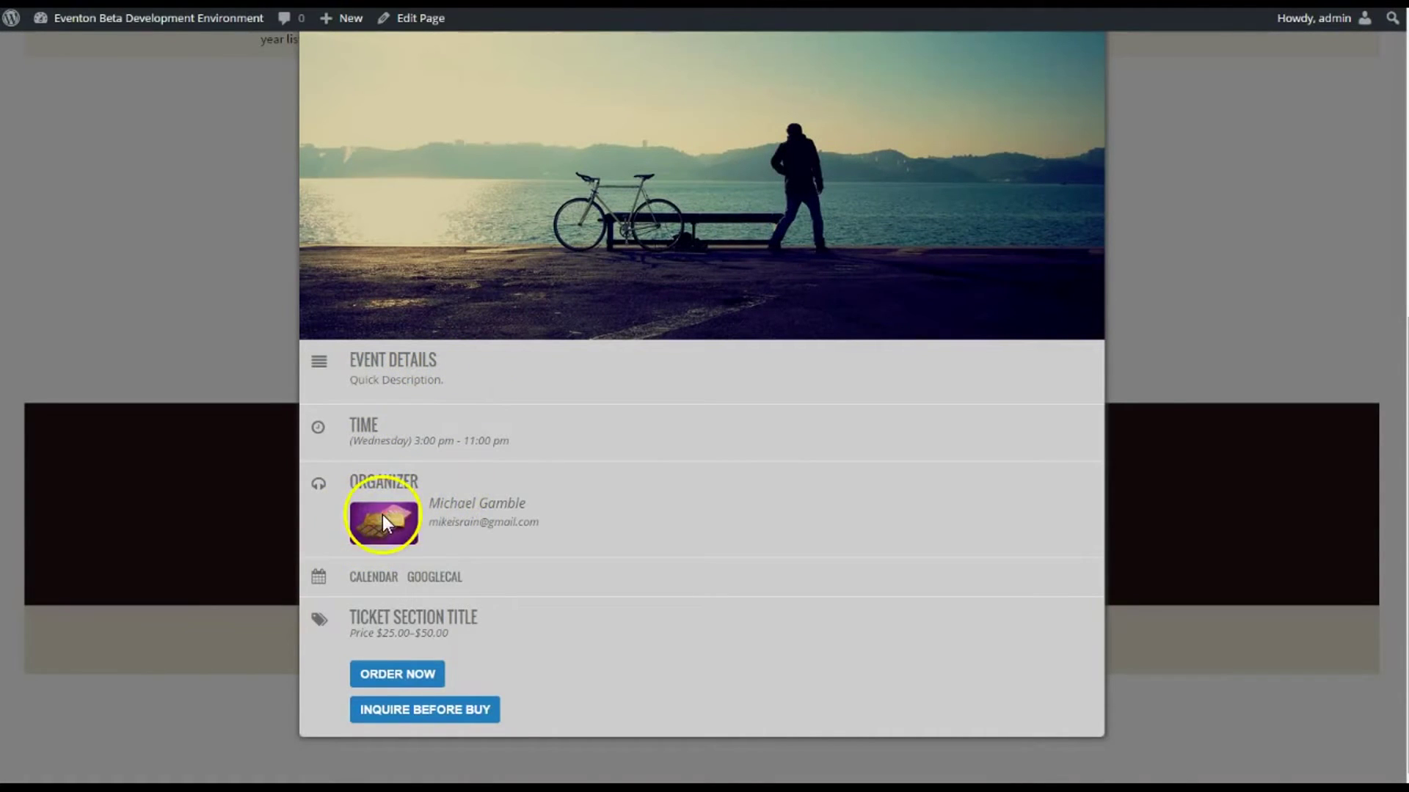
left_click_drag(553, 525, 528, 508)
left_click(363, 482)
left_click(554, 523)
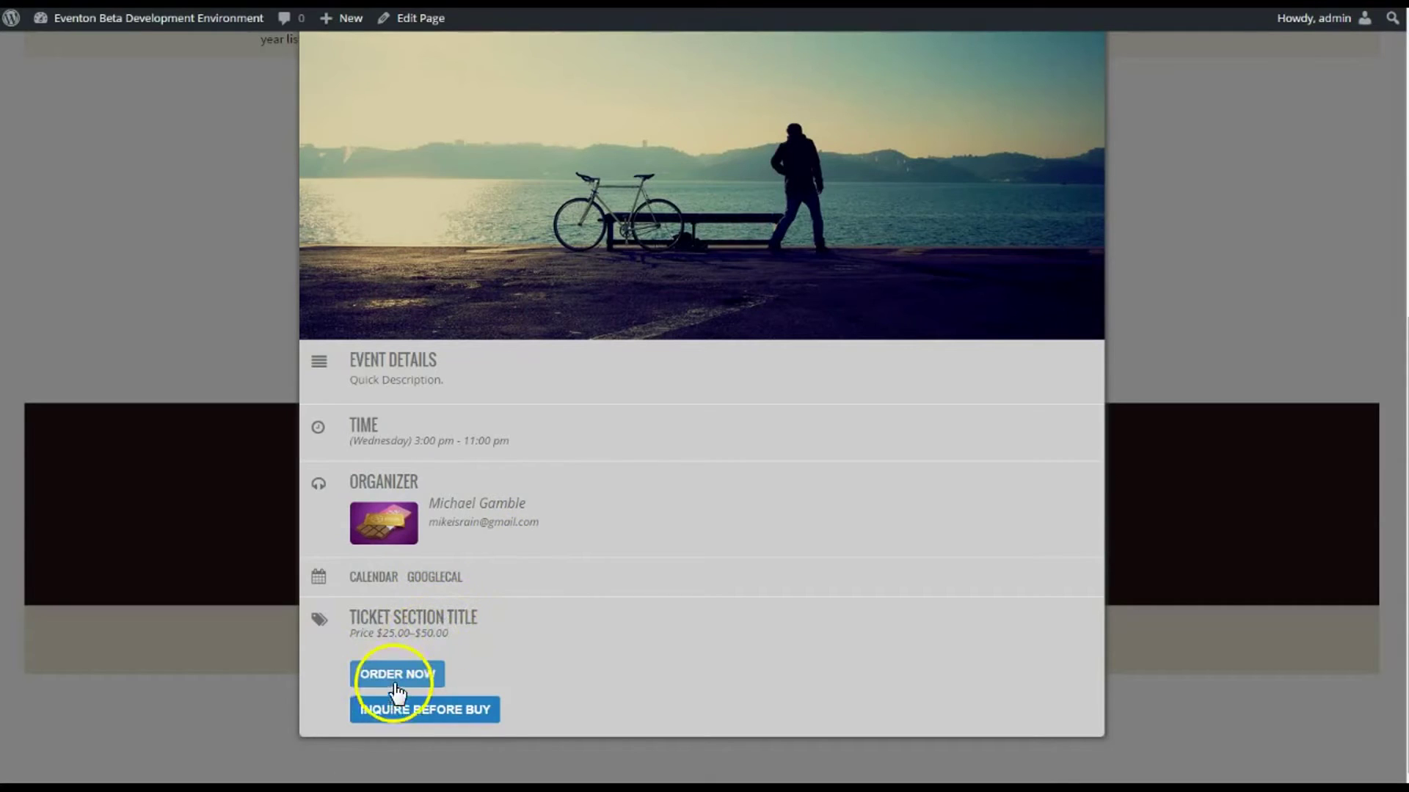
left_click_drag(321, 616, 476, 610)
left_click(480, 620)
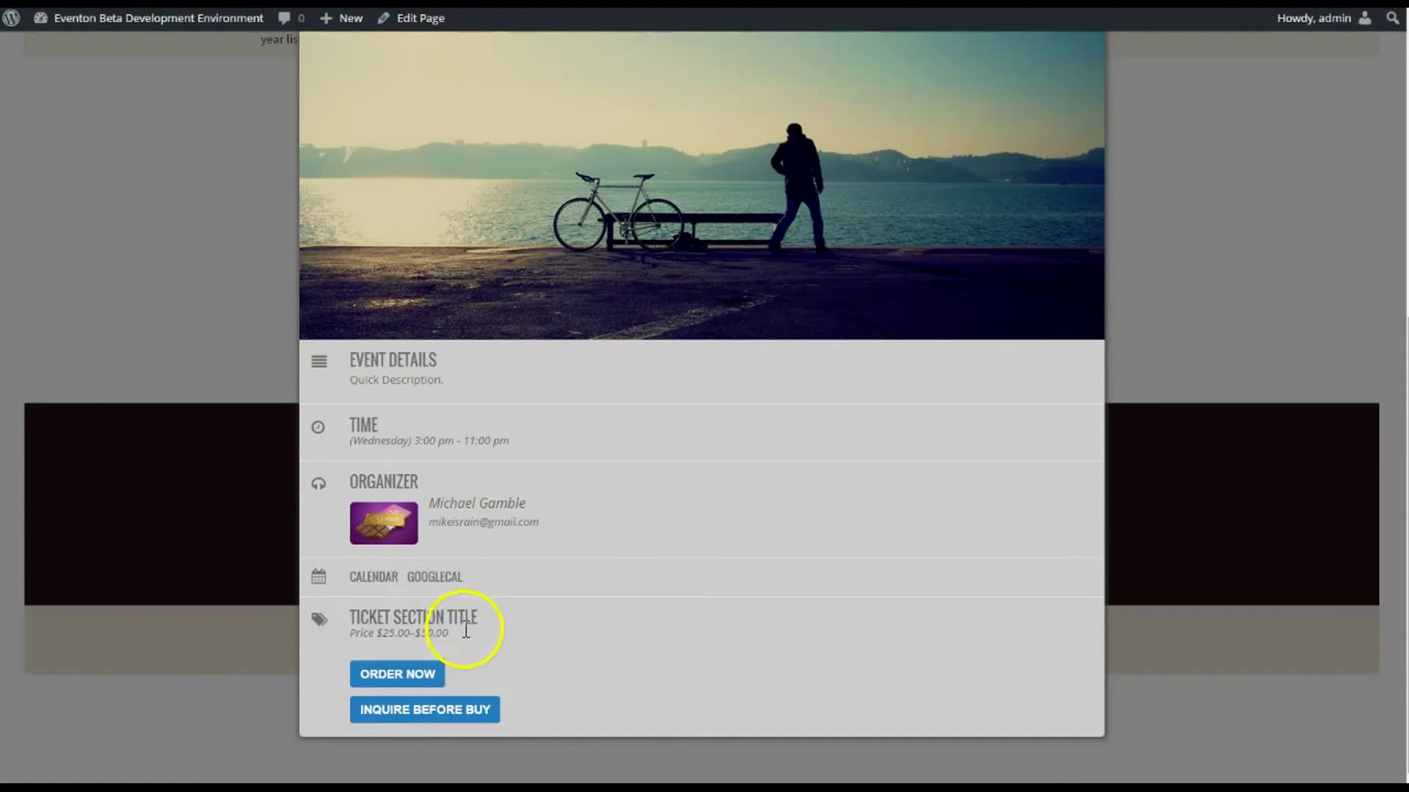
left_click_drag(478, 619, 428, 623)
left_click(416, 620)
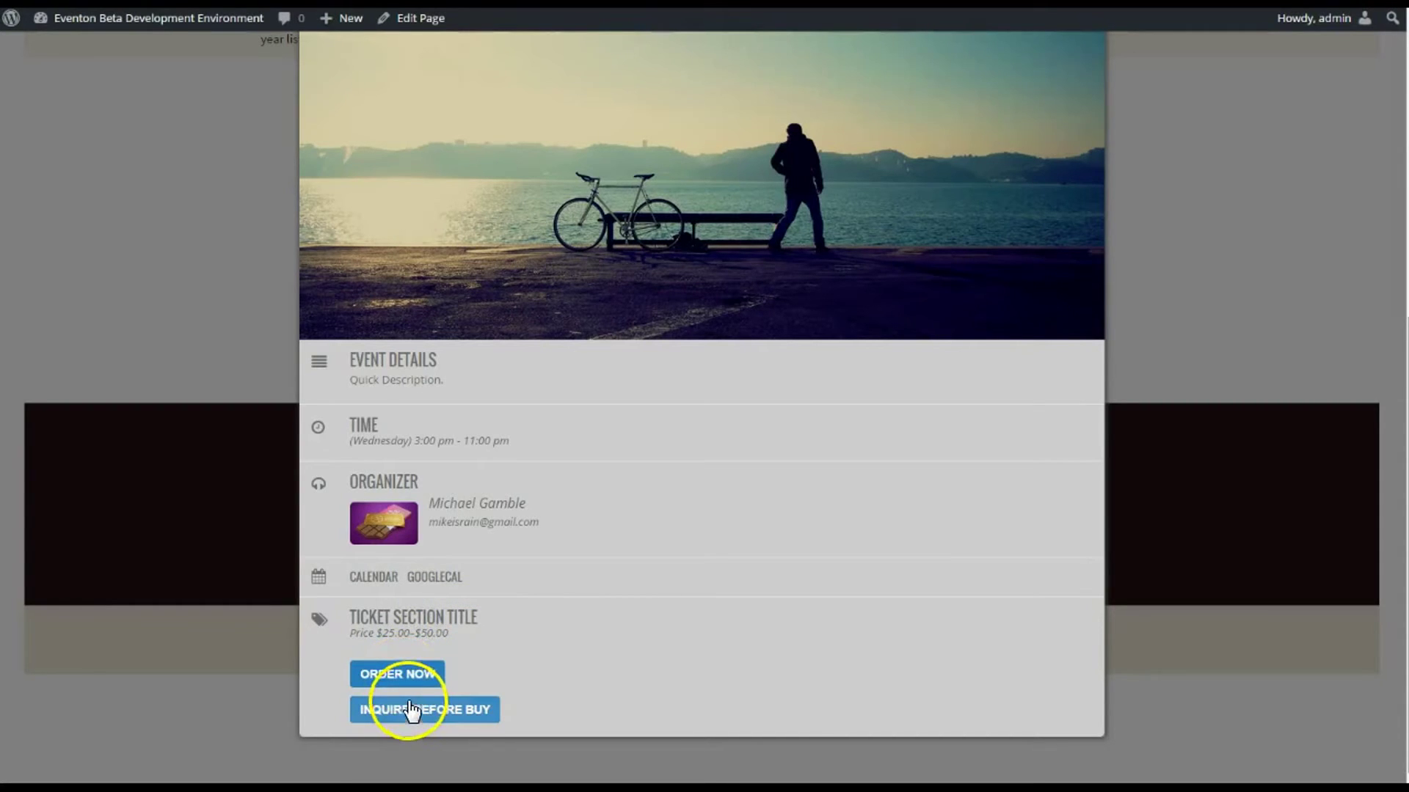
Expand and then collapse the Inquire before buying form.
left_click(417, 712)
scroll(525, 579, "down", 3)
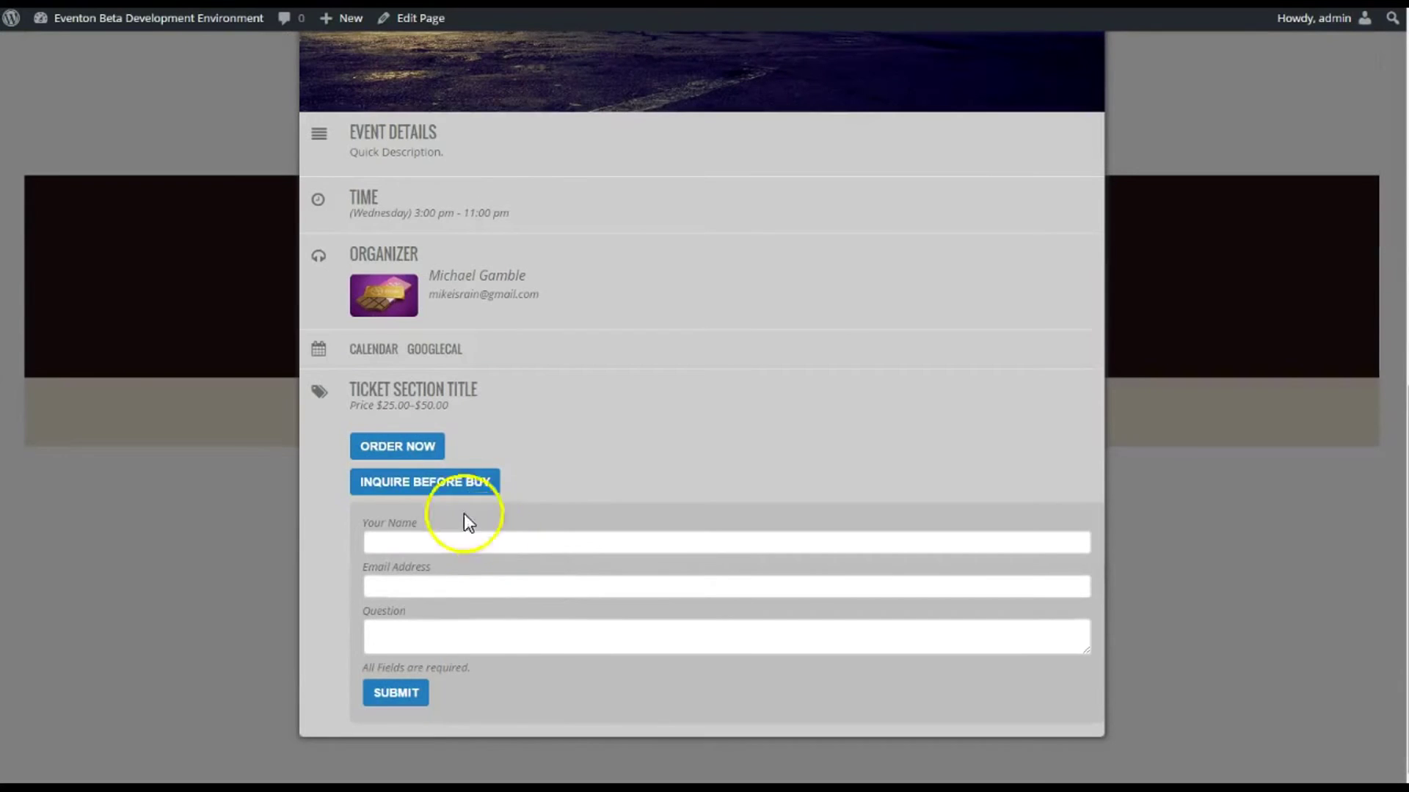
left_click(440, 545)
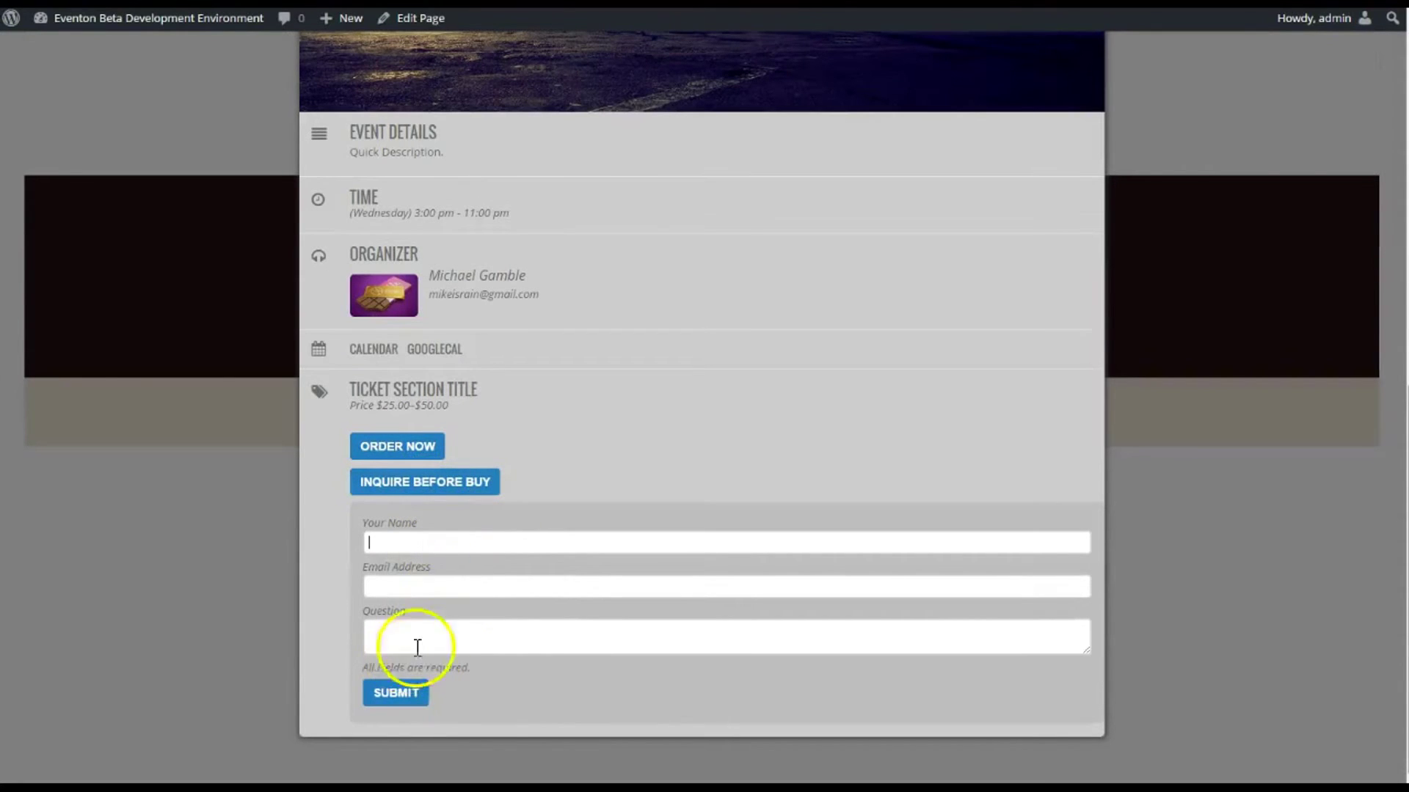
left_click(437, 490)
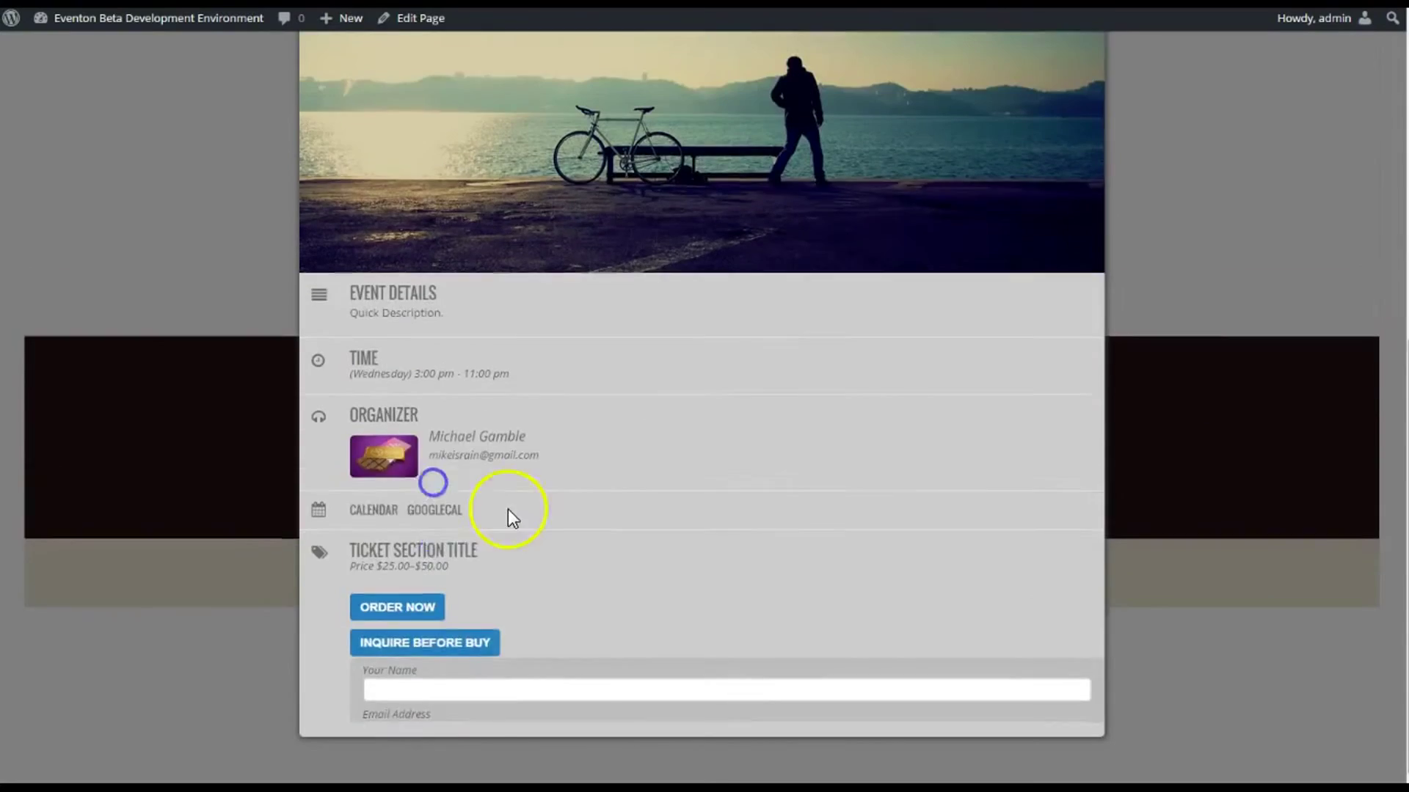
Start a ticket order and settle on Lake Seats as the ticket type.
left_click(416, 684)
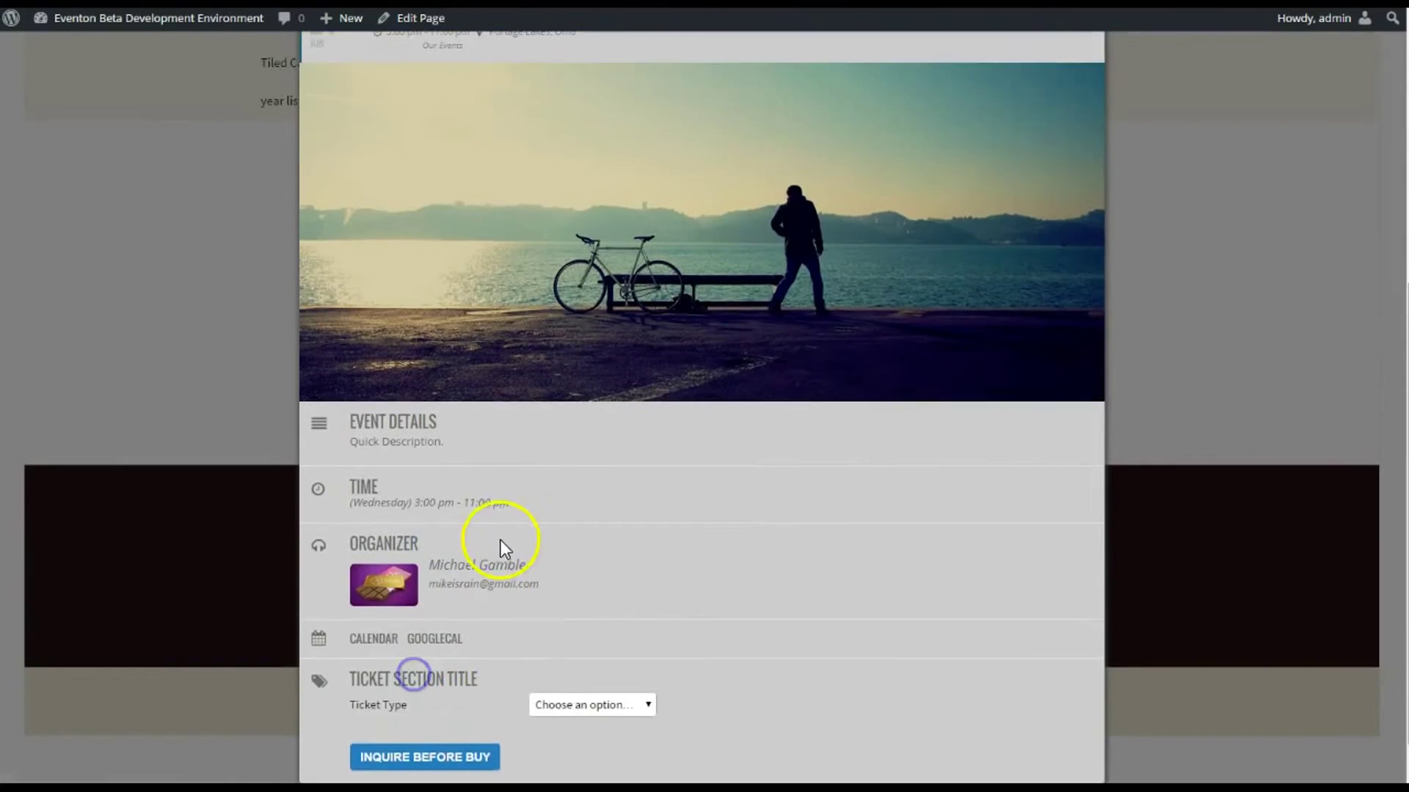
left_click(584, 650)
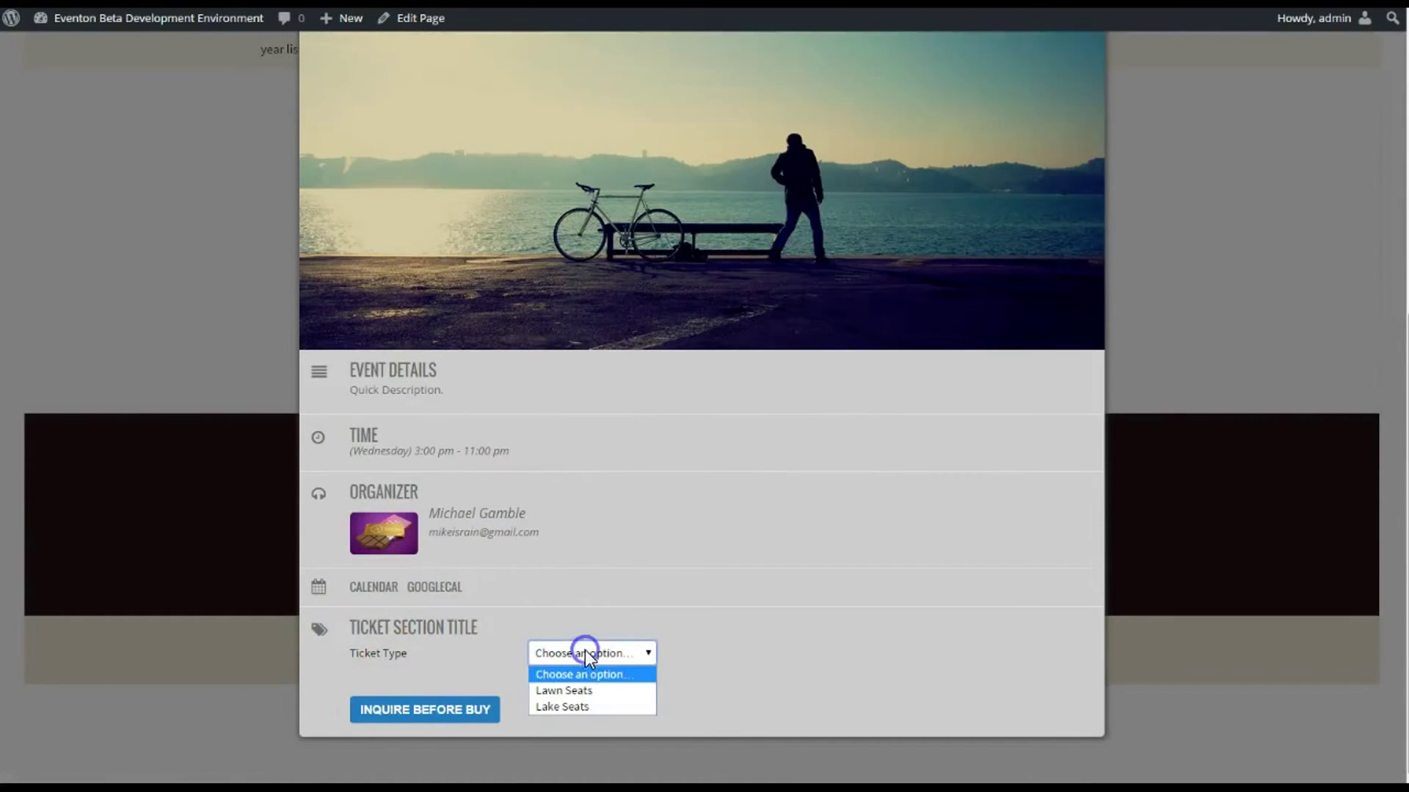
left_click(589, 703)
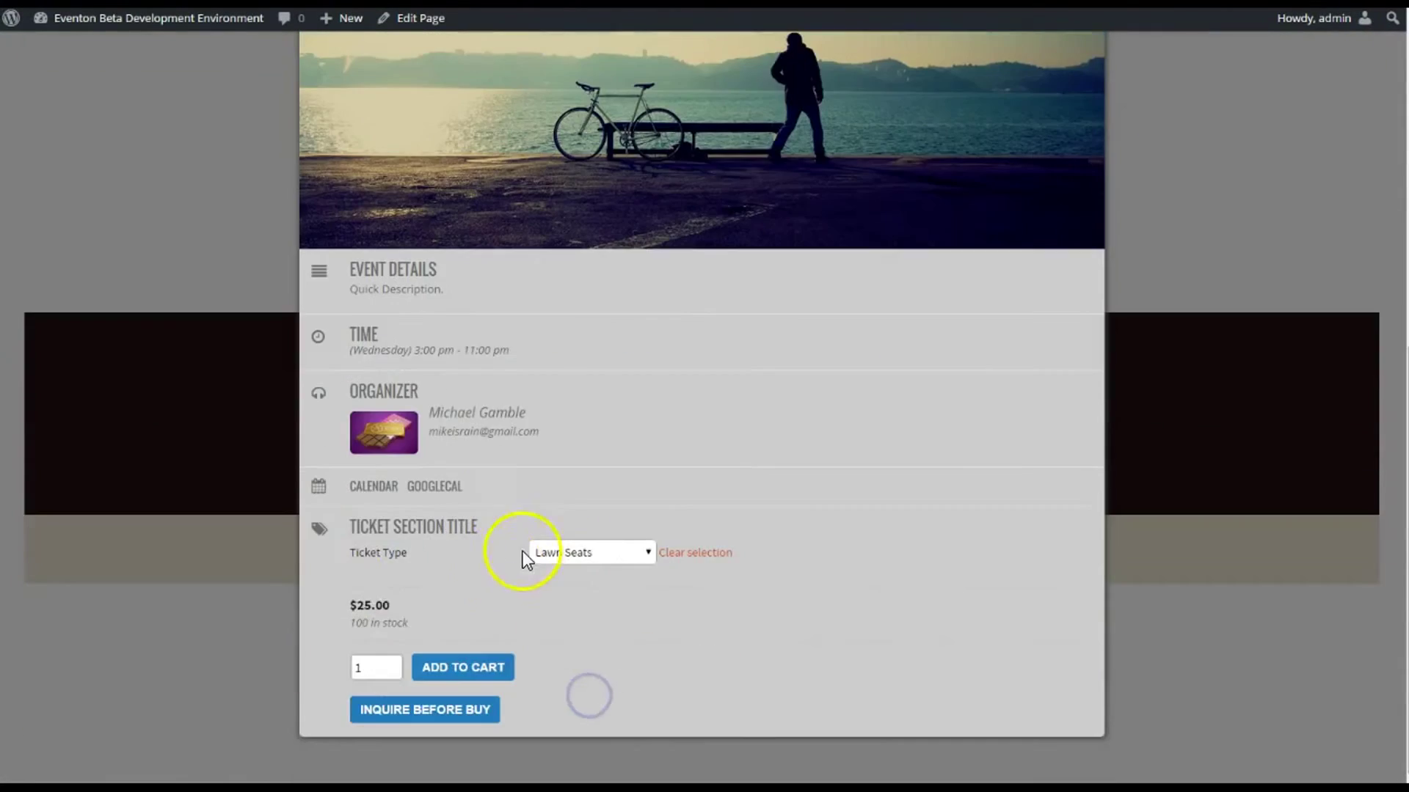
left_click(578, 568)
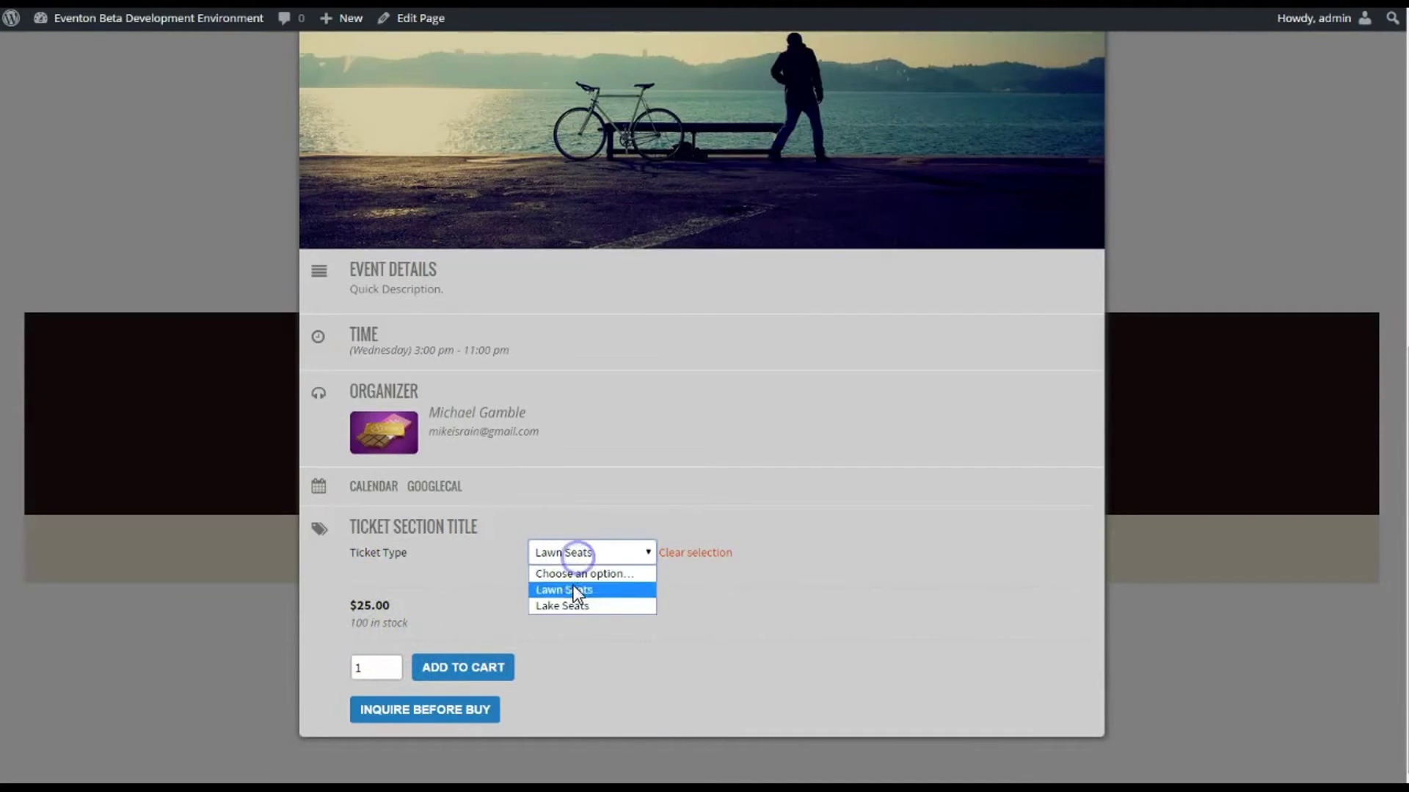
left_click(577, 603)
left_click(574, 553)
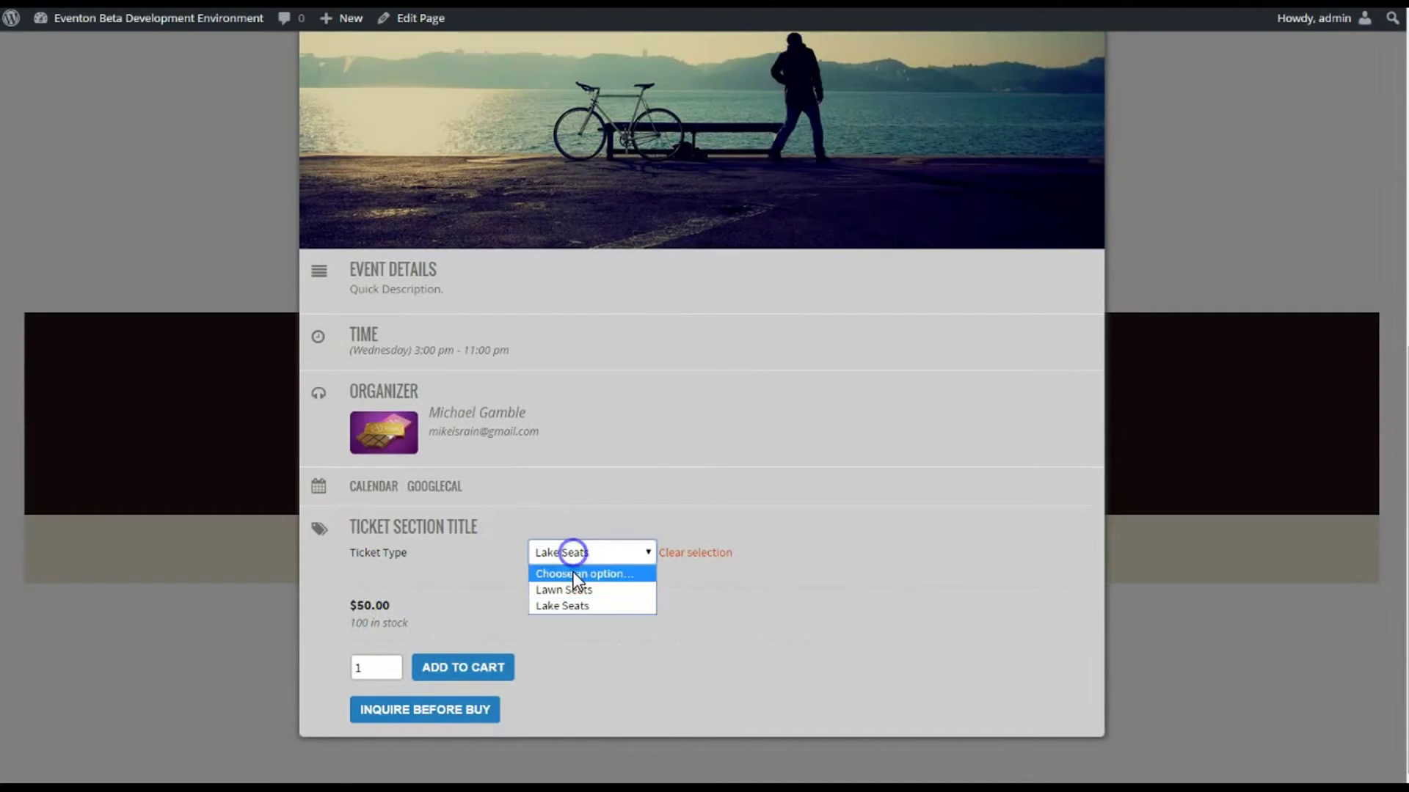
left_click(574, 587)
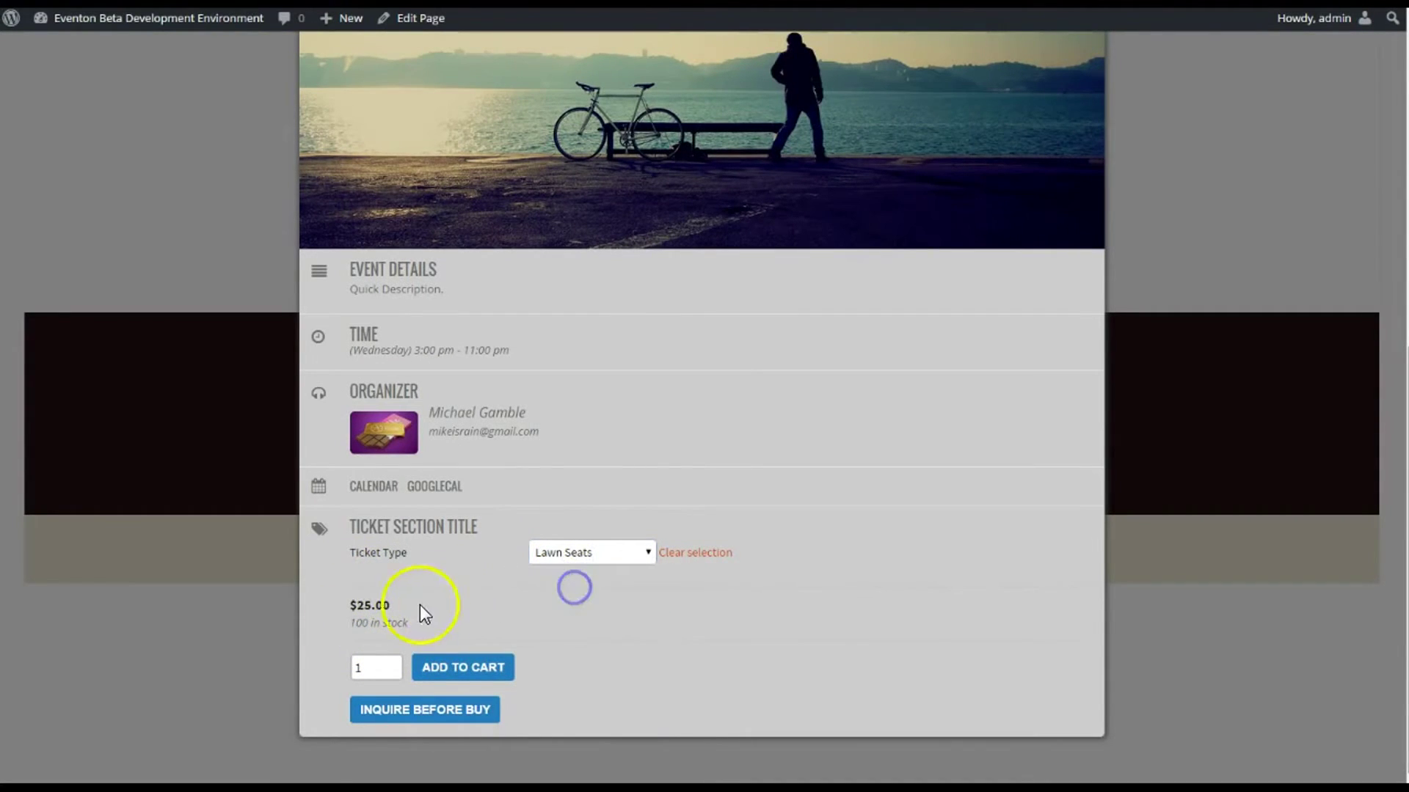
left_click(574, 552)
left_click(574, 606)
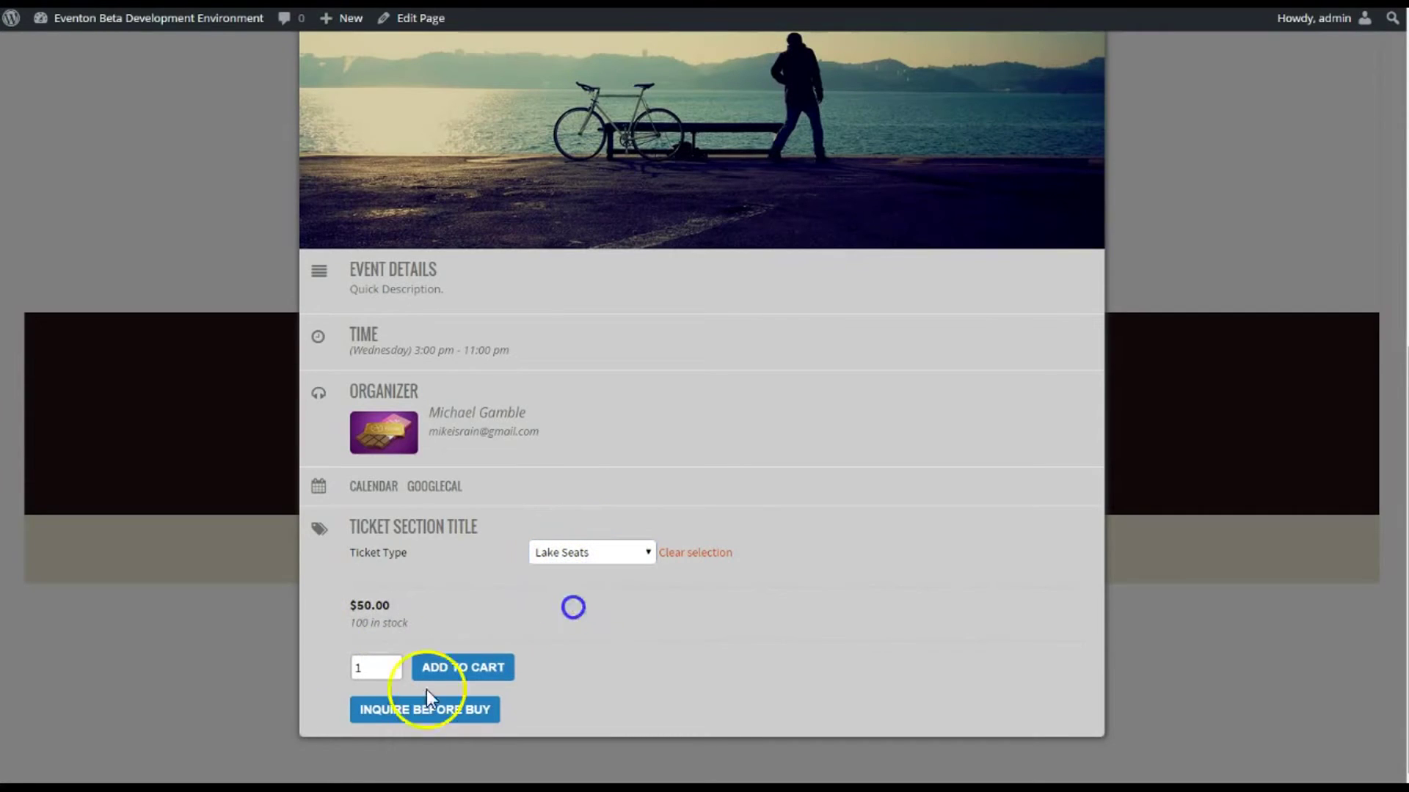
Set the quantity to 20 and add the Lake Seats tickets to the cart.
left_click_drag(365, 669, 333, 672)
left_click(369, 681)
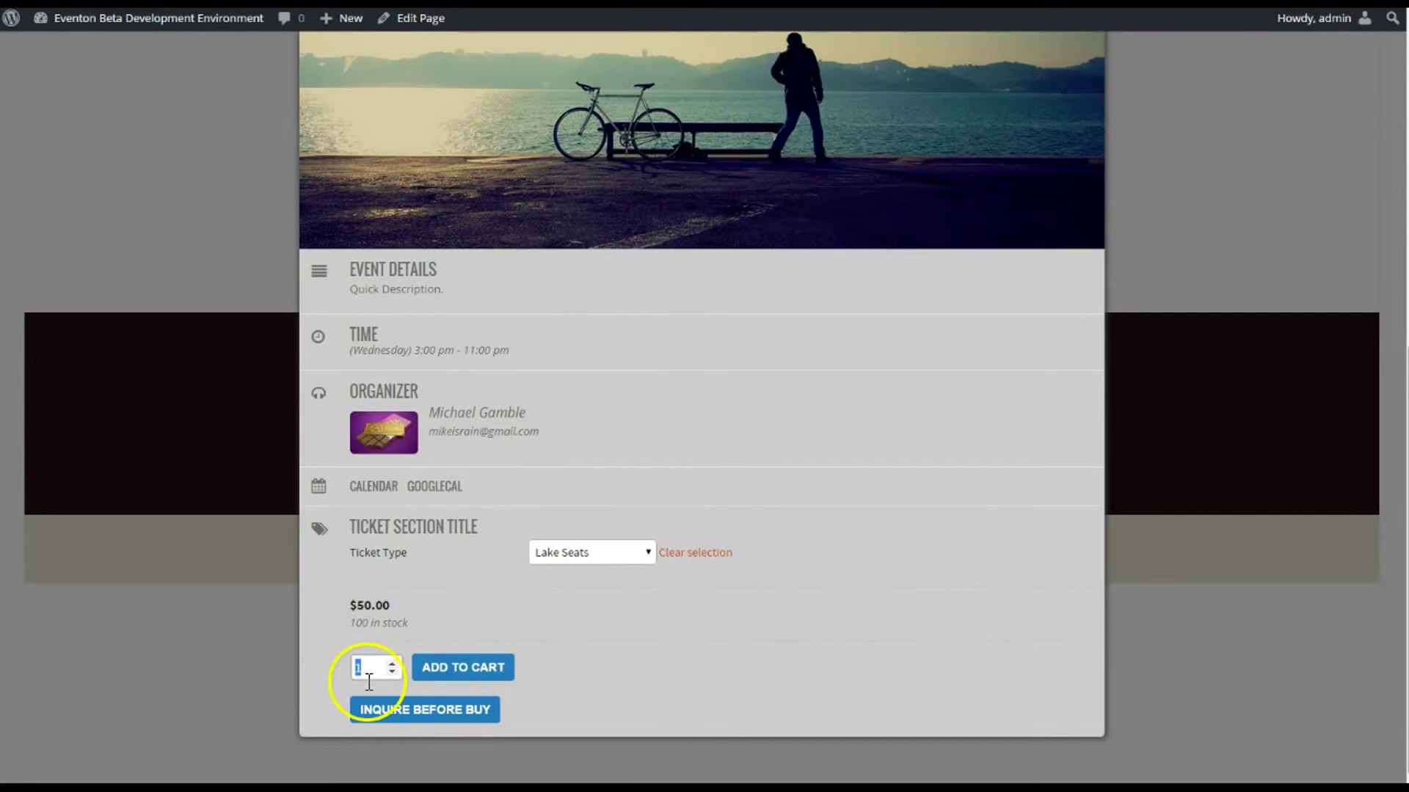
type("20")
left_click(469, 668)
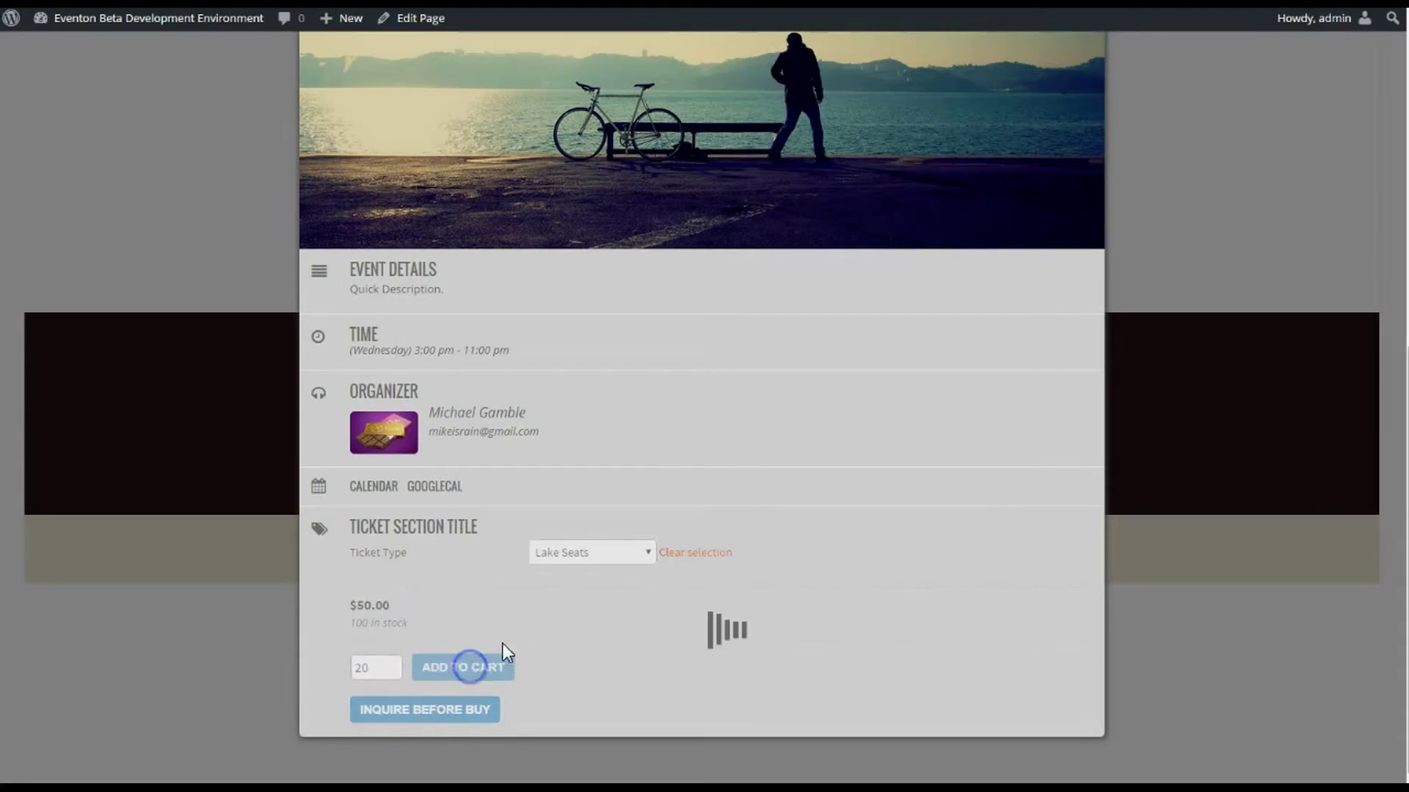
scroll(703, 456, "down", 1)
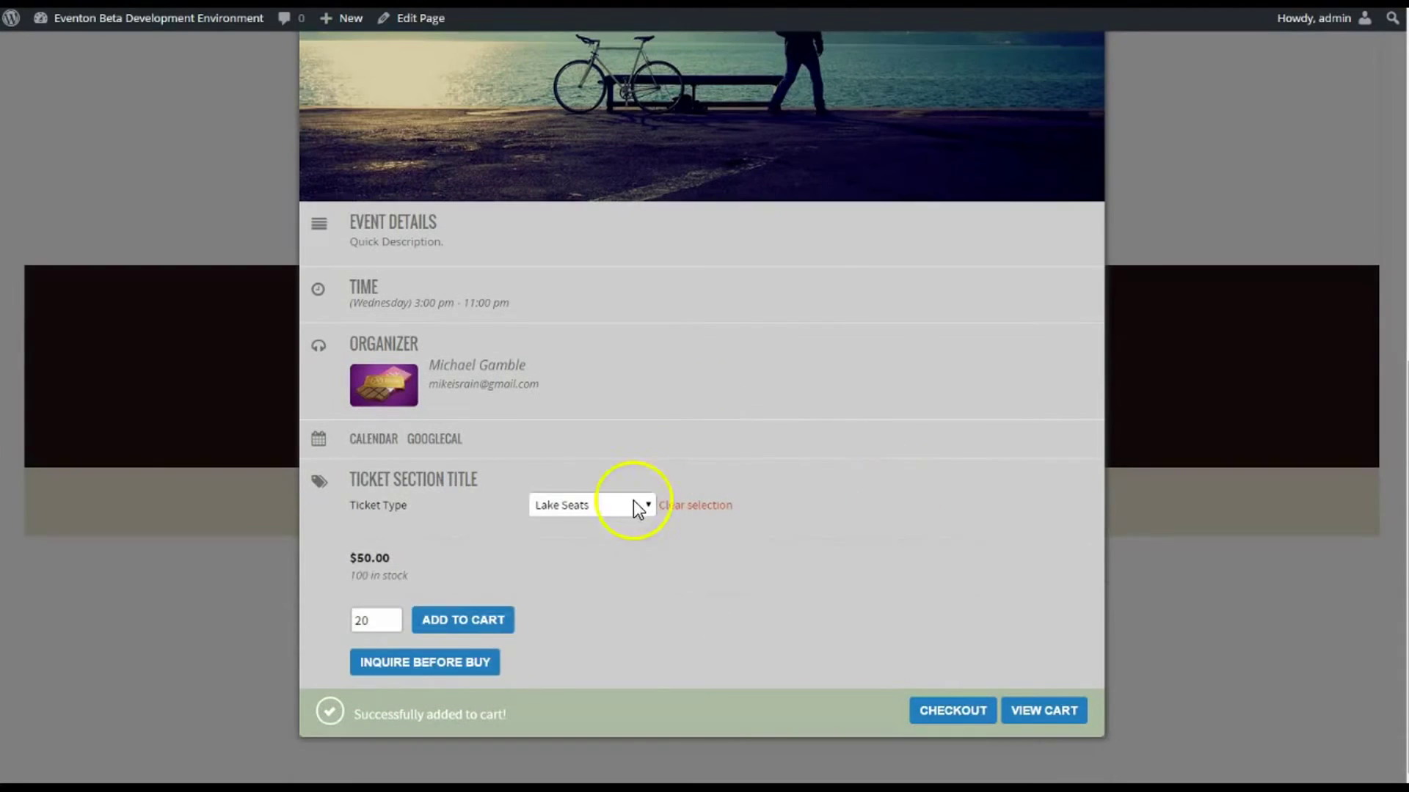
left_click(556, 507)
Choose Lawn Seats, set quantity 22, and add them to the cart at $25.00 each.
left_click(561, 542)
double_click(360, 621)
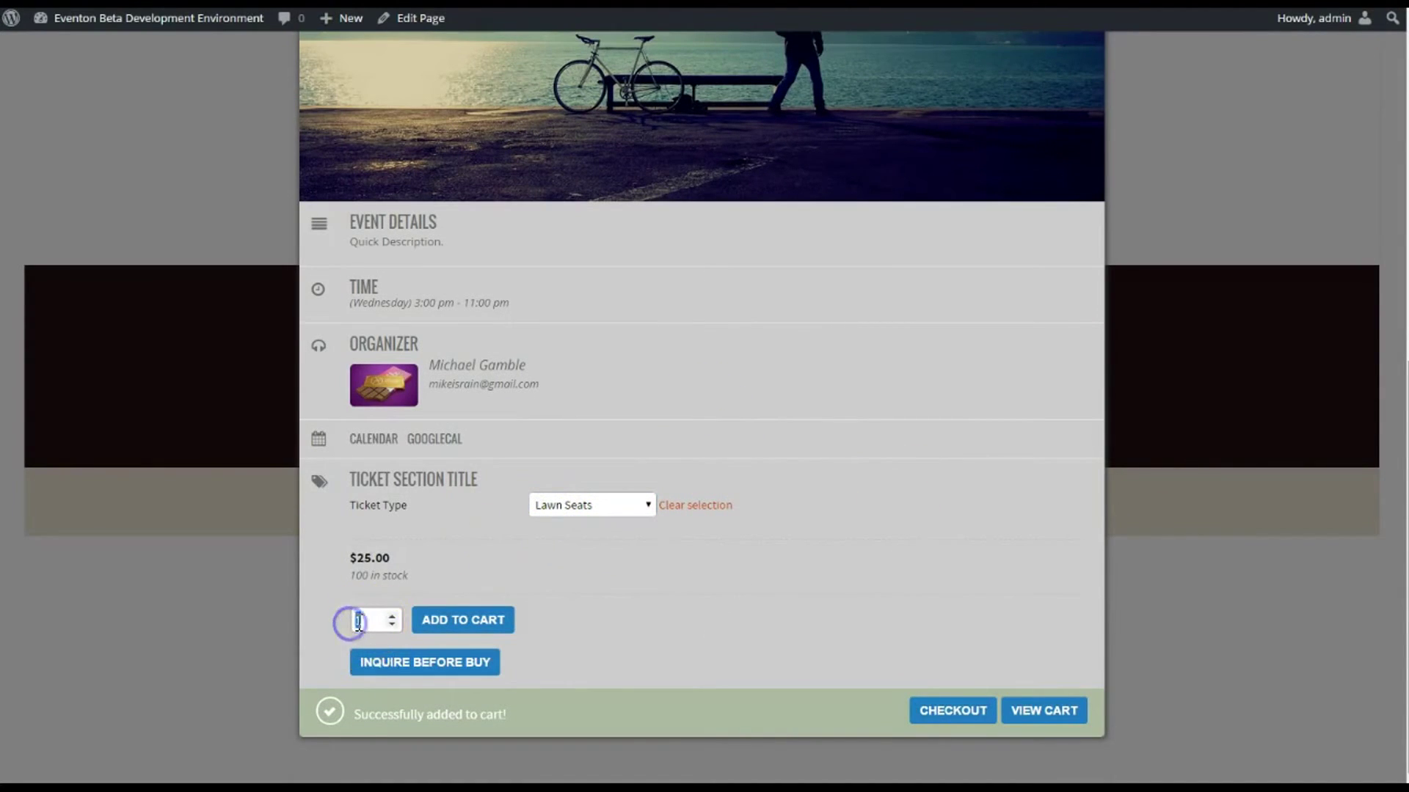
type("22")
left_click(690, 514)
left_click(465, 620)
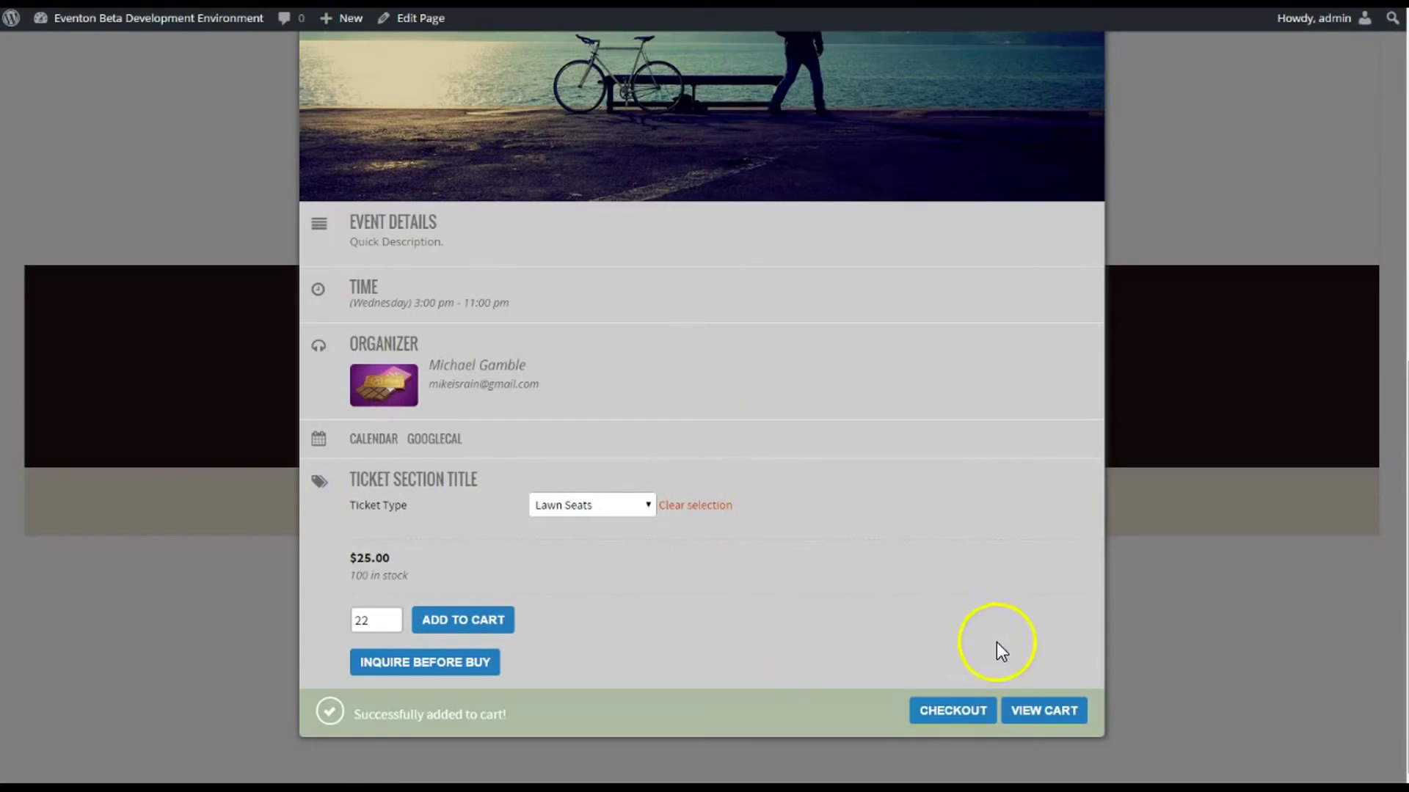
left_click(1040, 712)
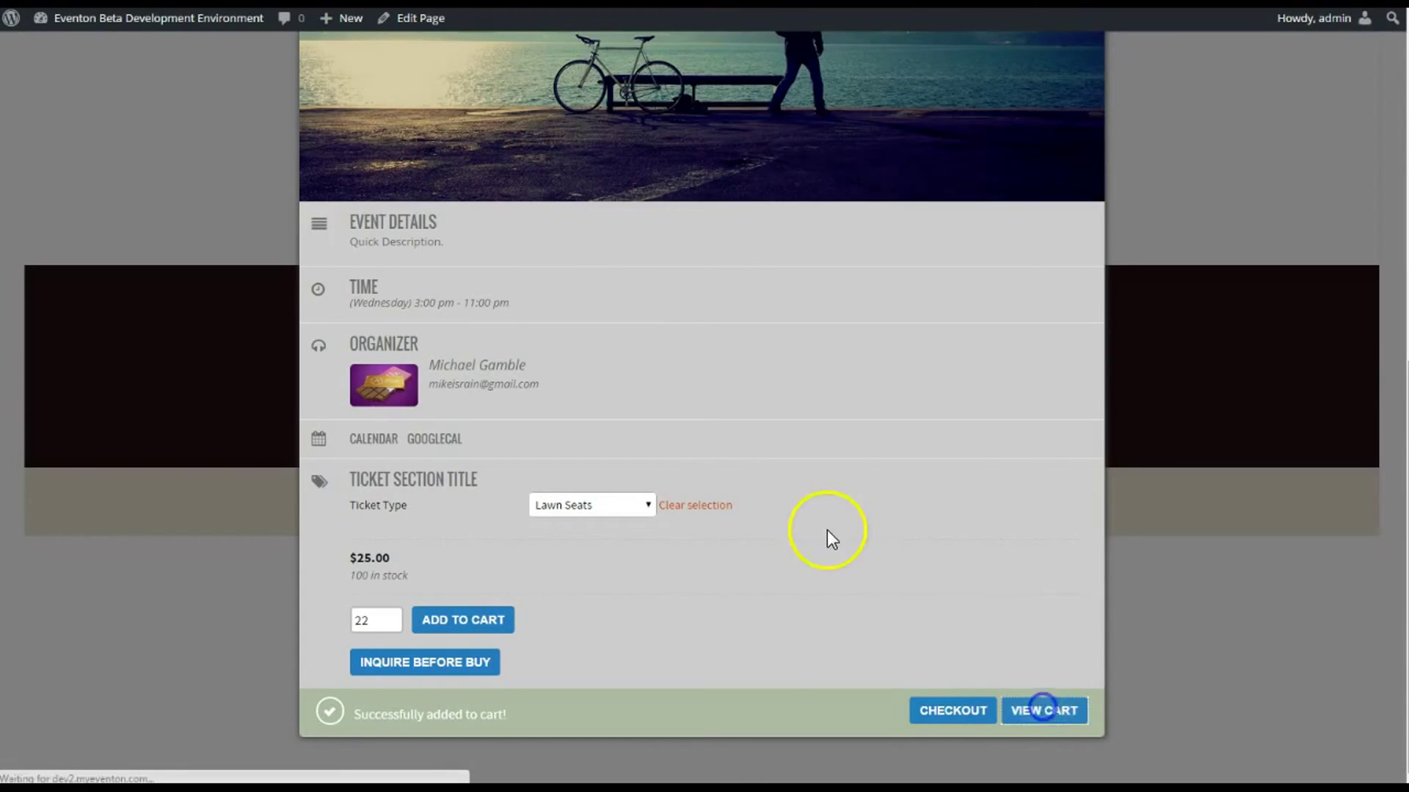
Review both ticket lines in the cart and proceed to checkout.
scroll(800, 470, "down", 8)
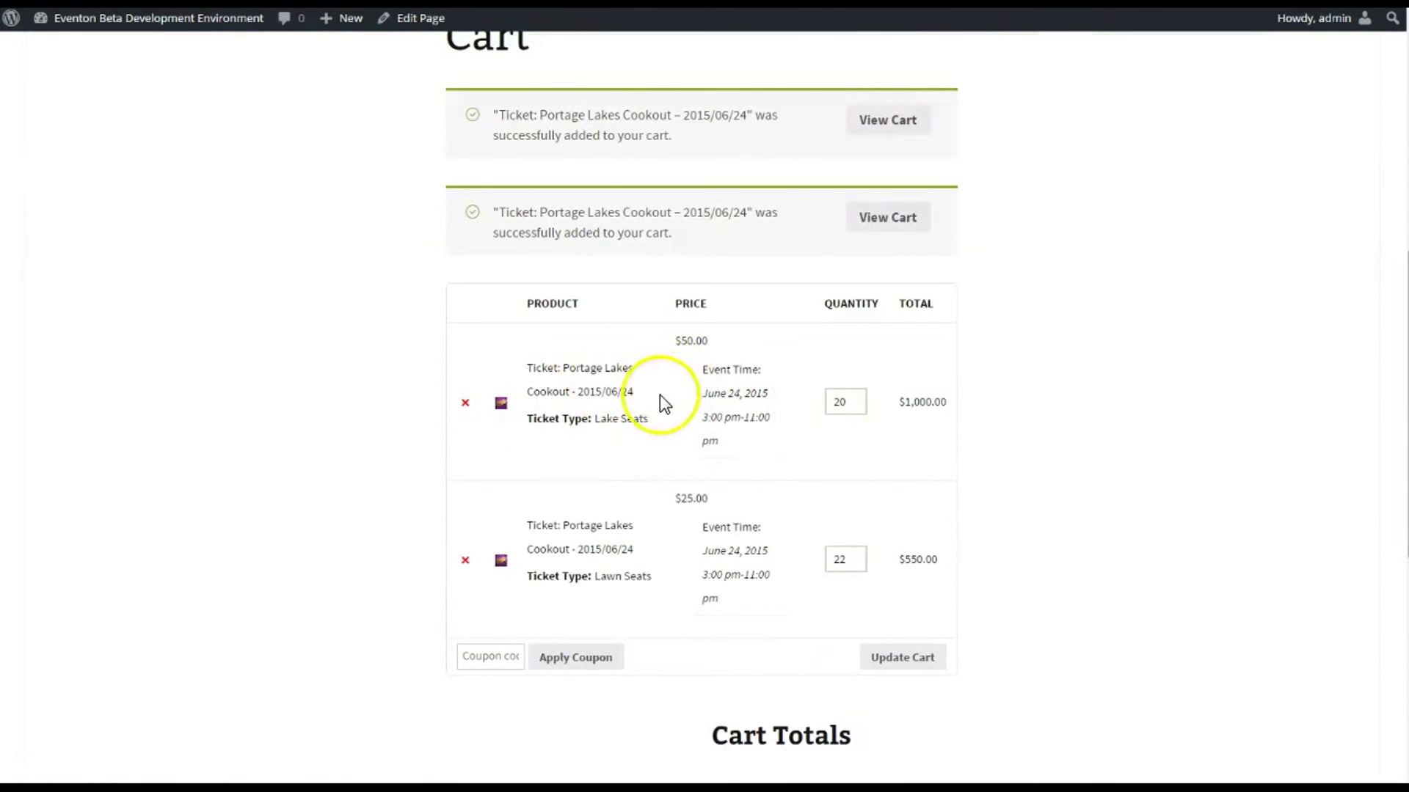
left_click_drag(606, 577, 634, 580)
left_click(634, 580)
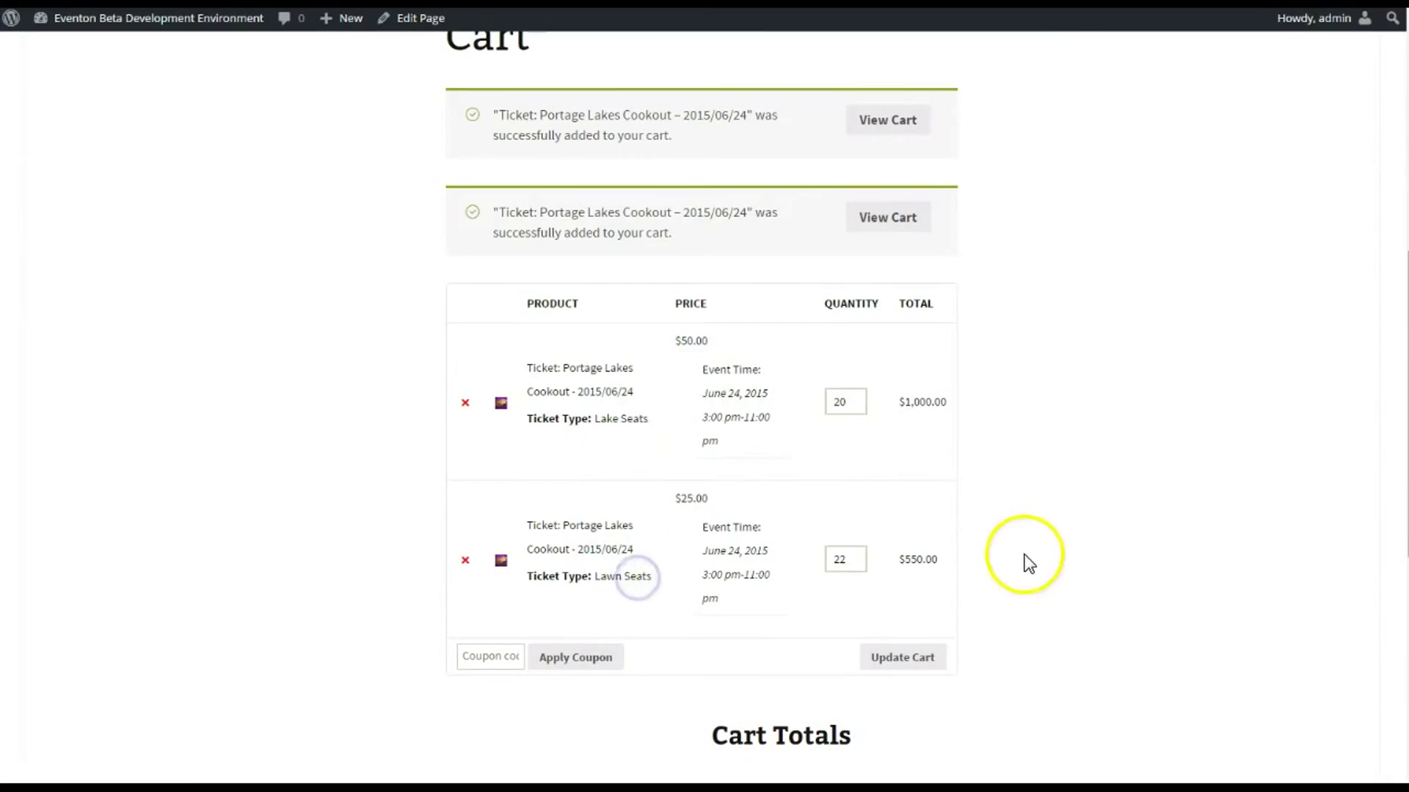
scroll(1012, 543, "down", 2)
scroll(910, 506, "down", 2)
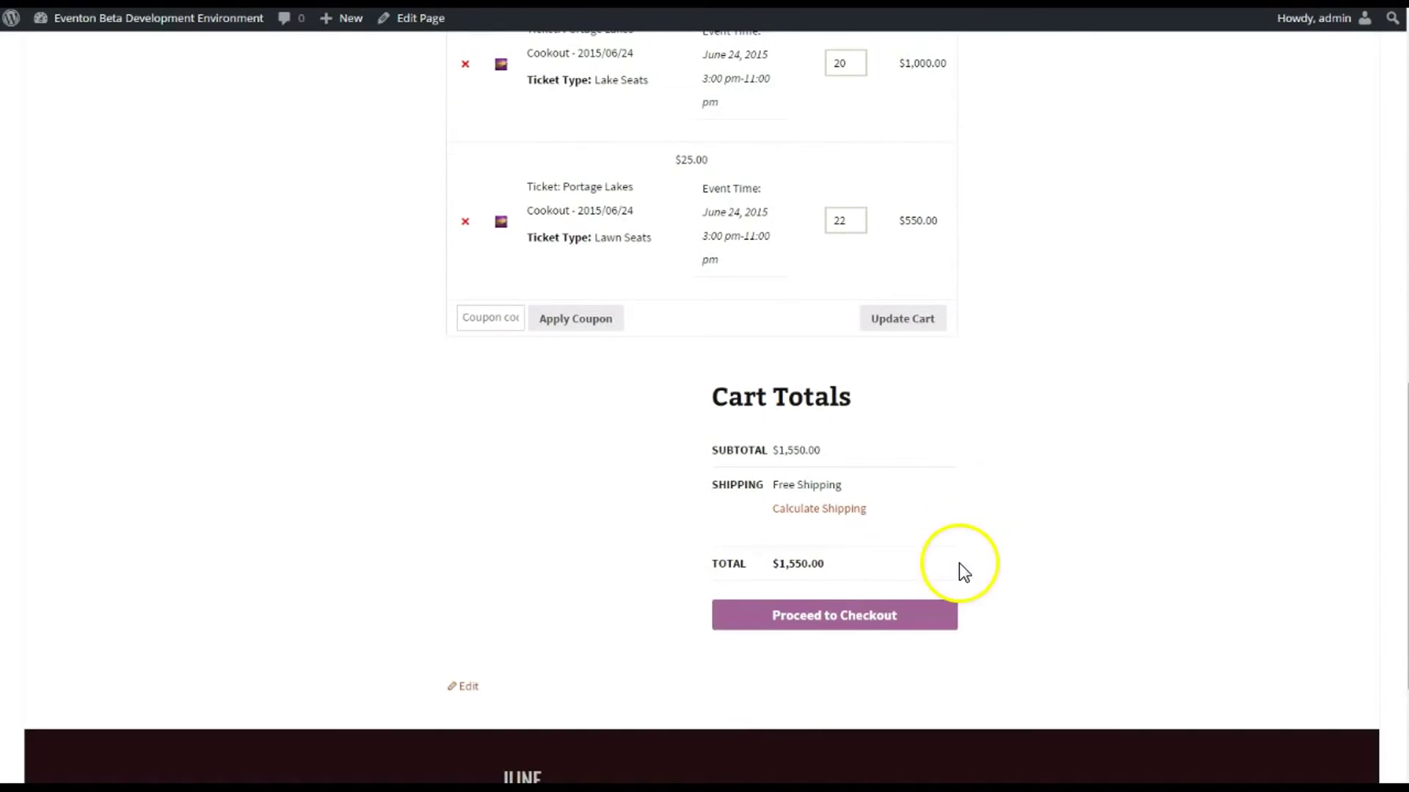
left_click(902, 620)
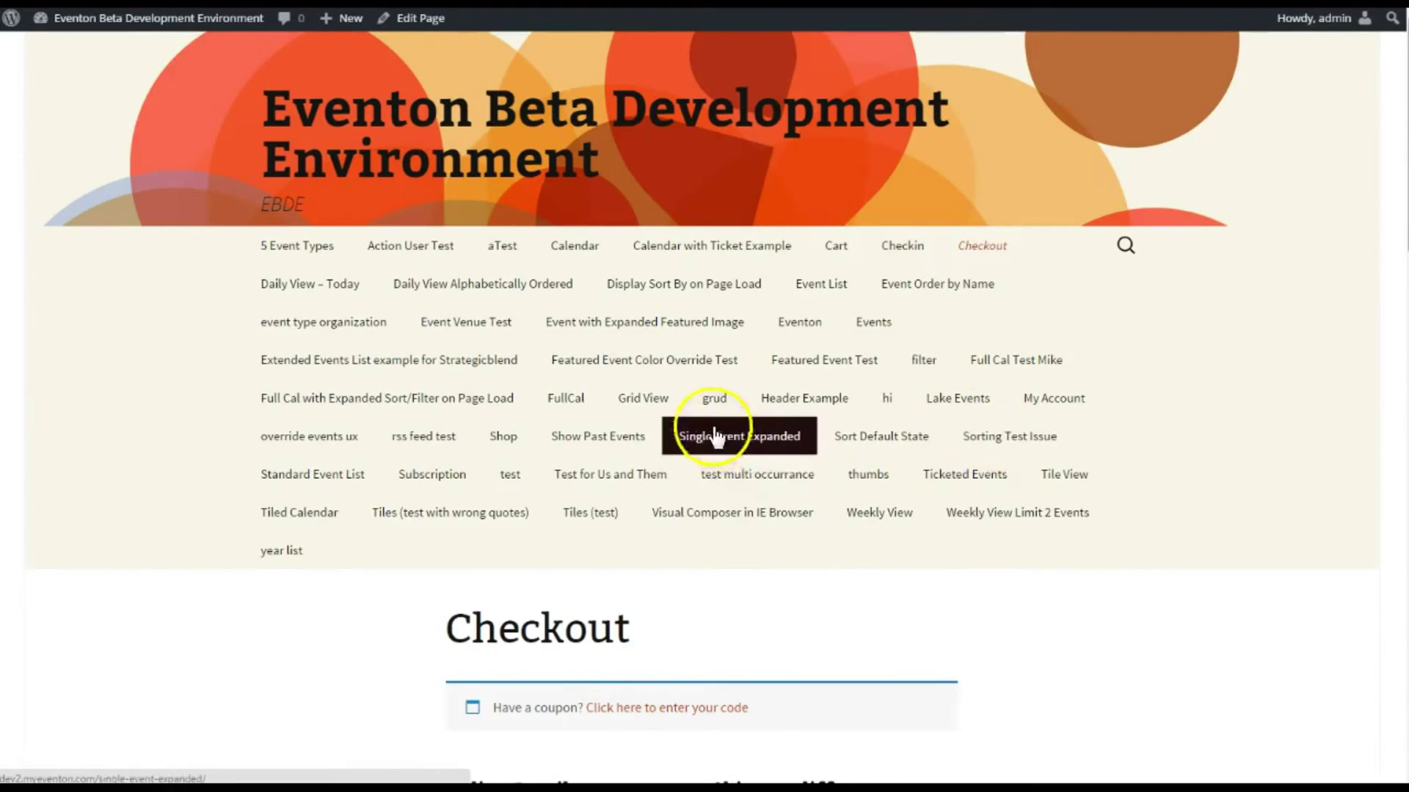
Turn off 'Ship to a different address?' and review the $1,550.00 order summary.
scroll(733, 418, "down", 2)
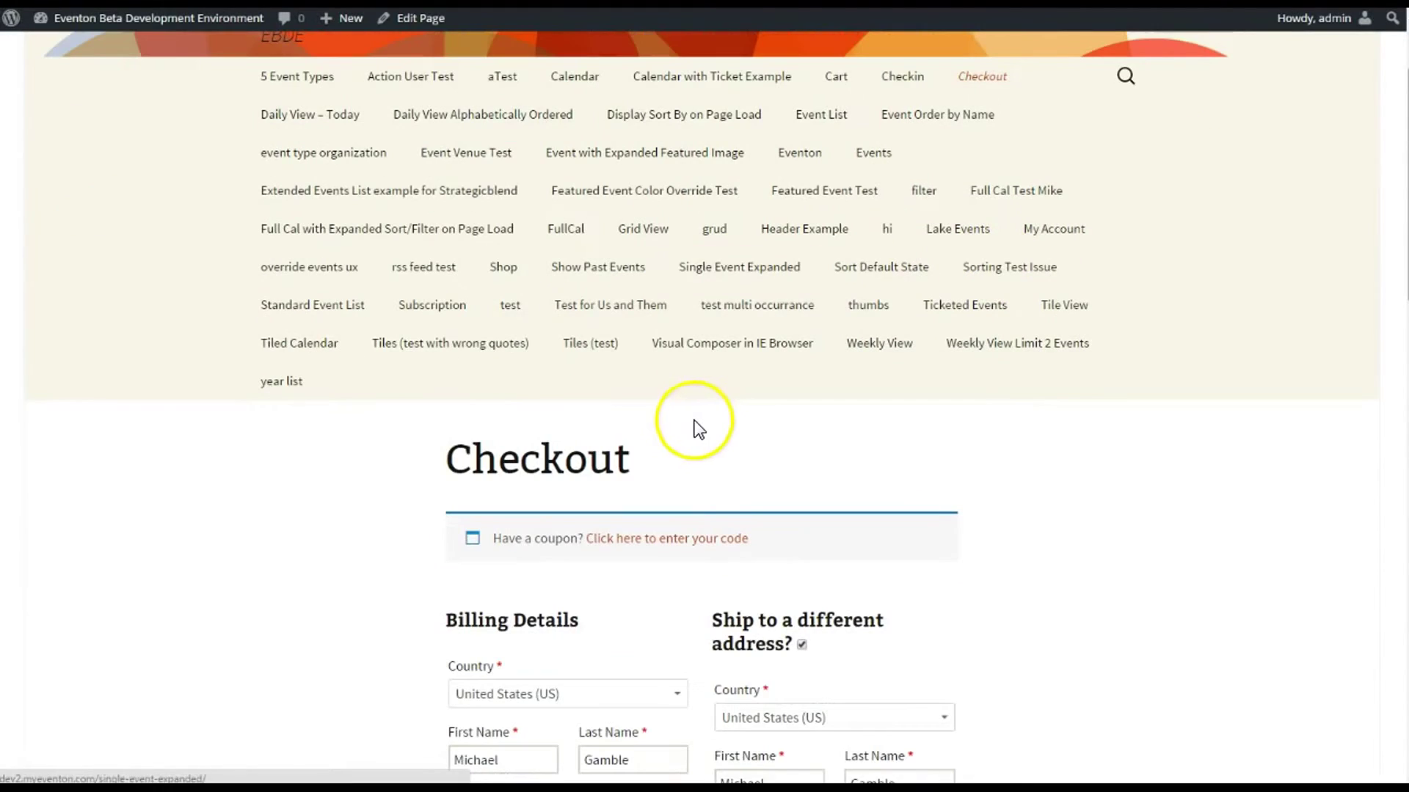
left_click(801, 644)
scroll(547, 509, "down", 12)
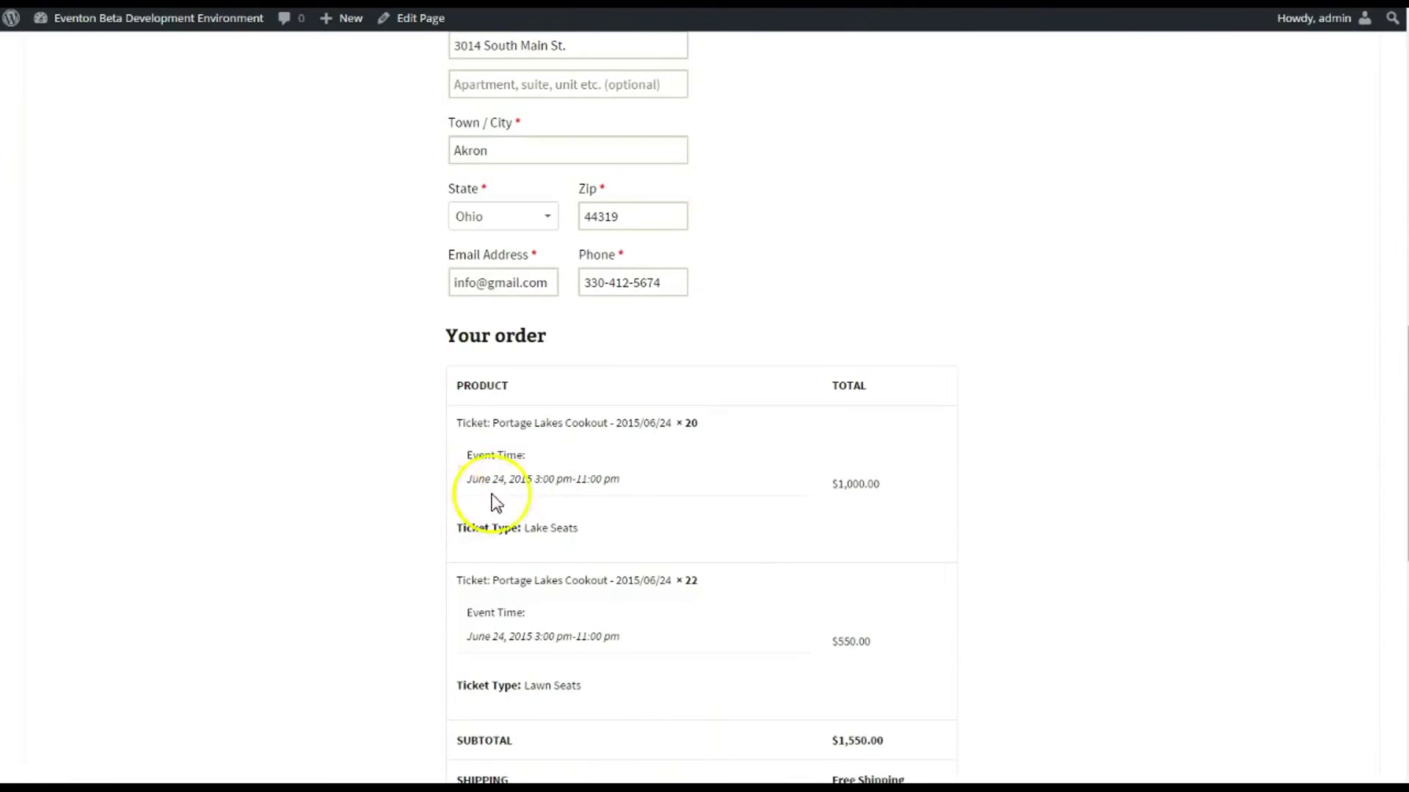
scroll(749, 408, "down", 1)
scroll(748, 410, "up", 1)
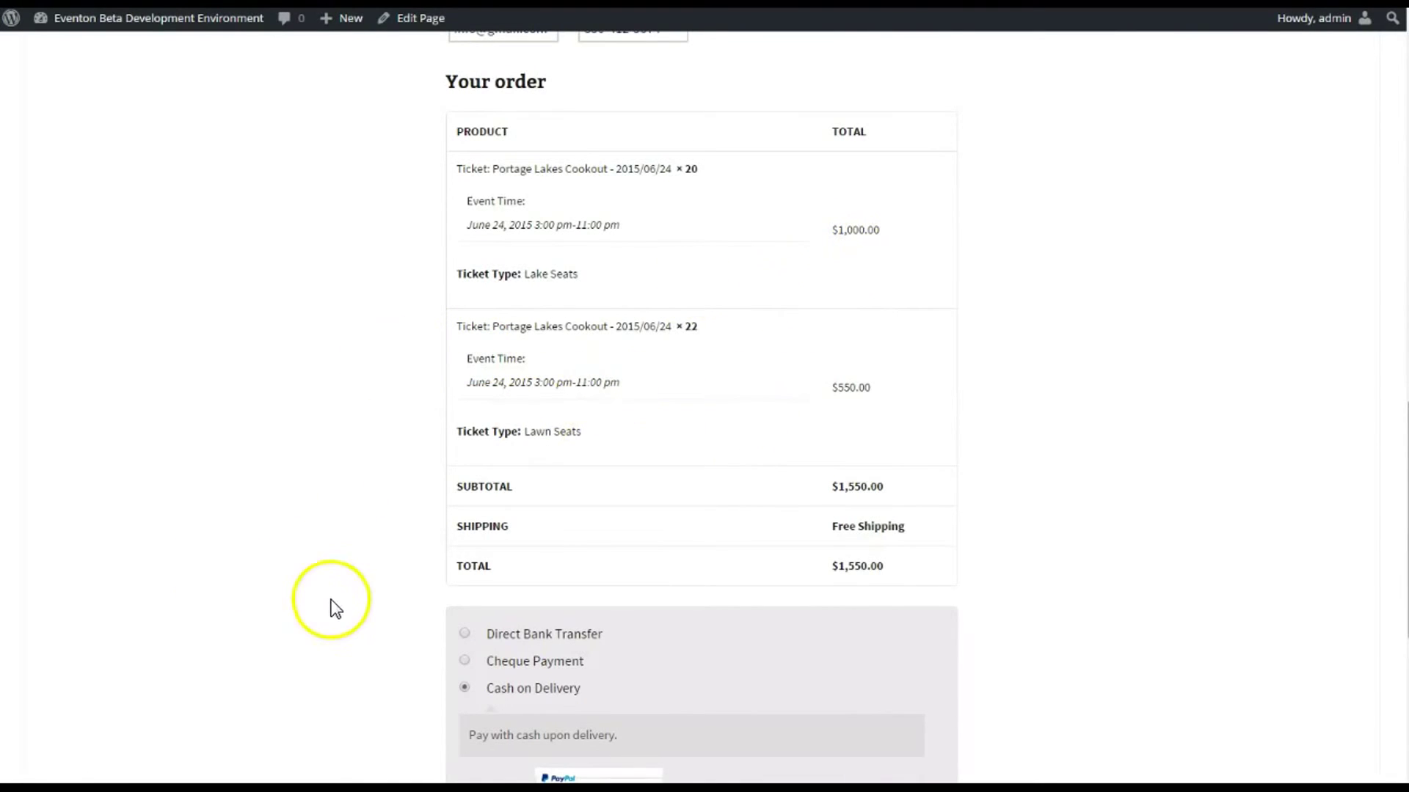
scroll(518, 535, "down", 2)
scroll(541, 528, "down", 2)
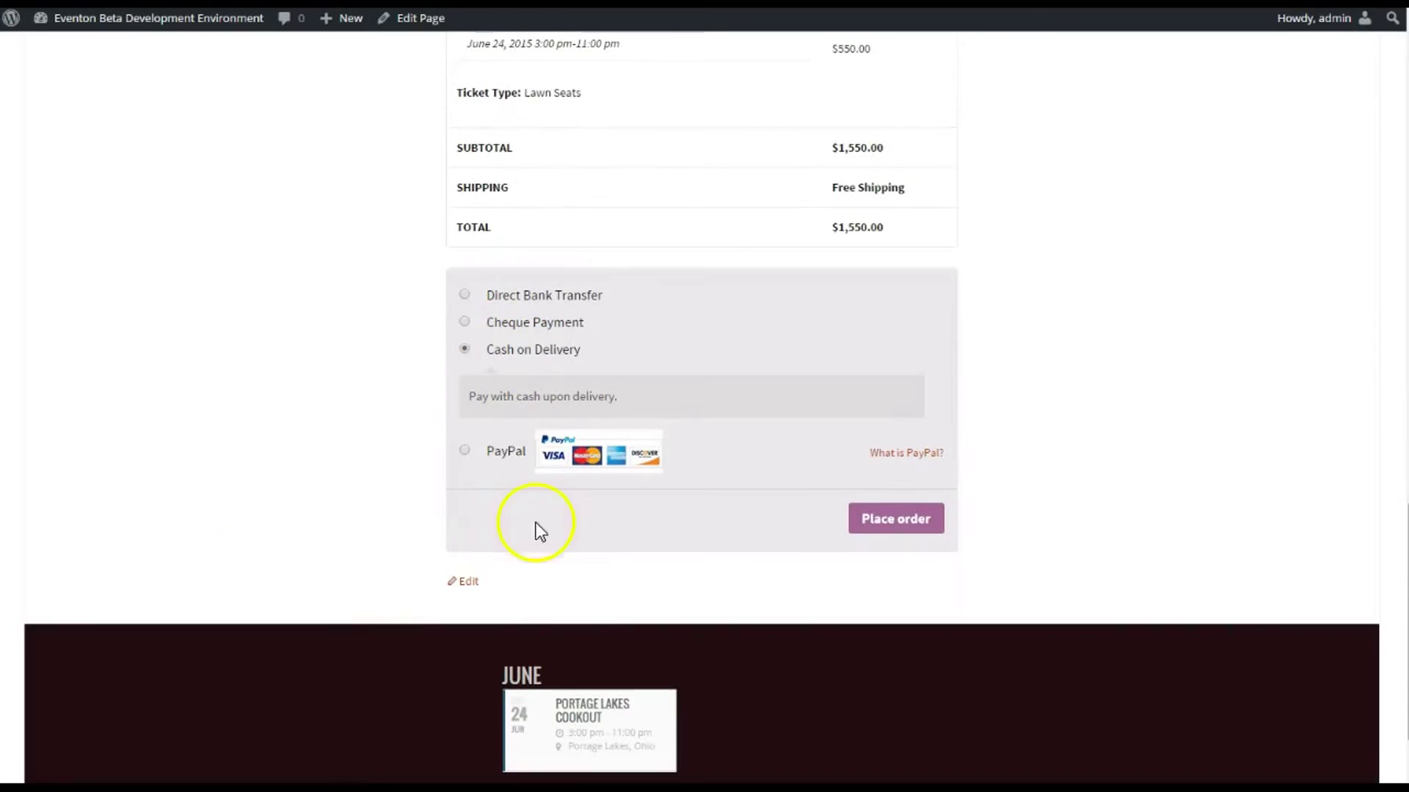
left_click(889, 520)
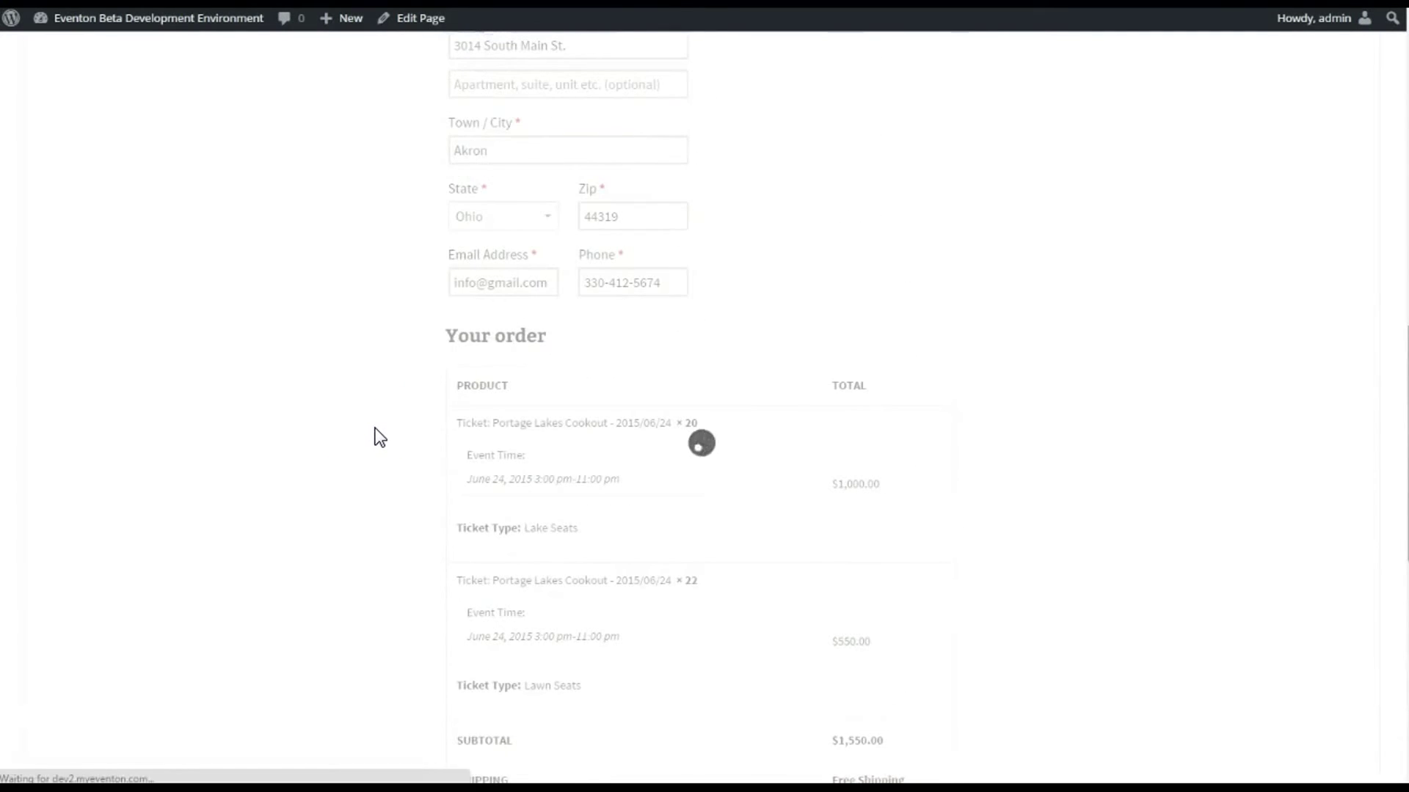
Review the Order Received page for the $1,550.00 order, then go back to Lake Events.
scroll(358, 409, "down", 4)
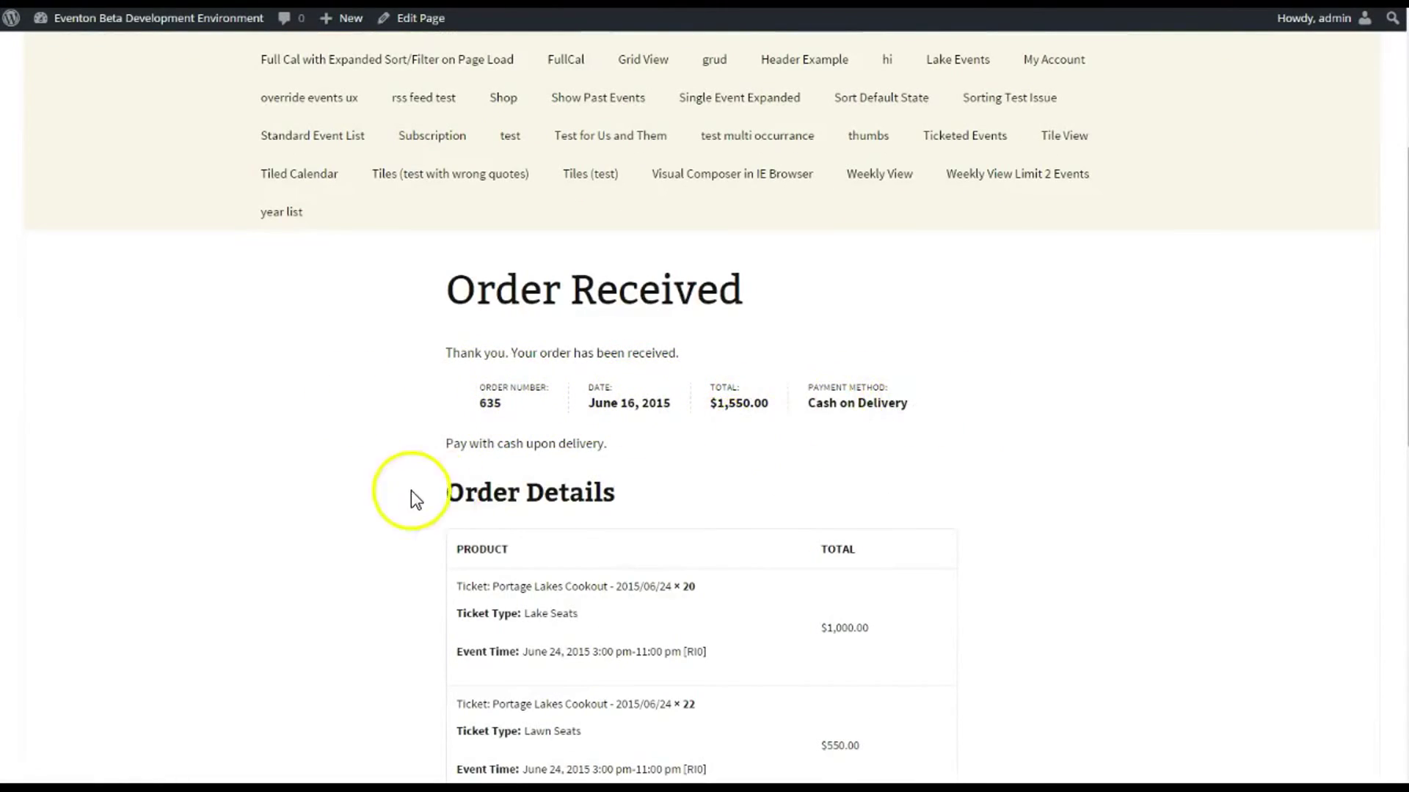
scroll(411, 490, "down", 2)
scroll(367, 463, "down", 1)
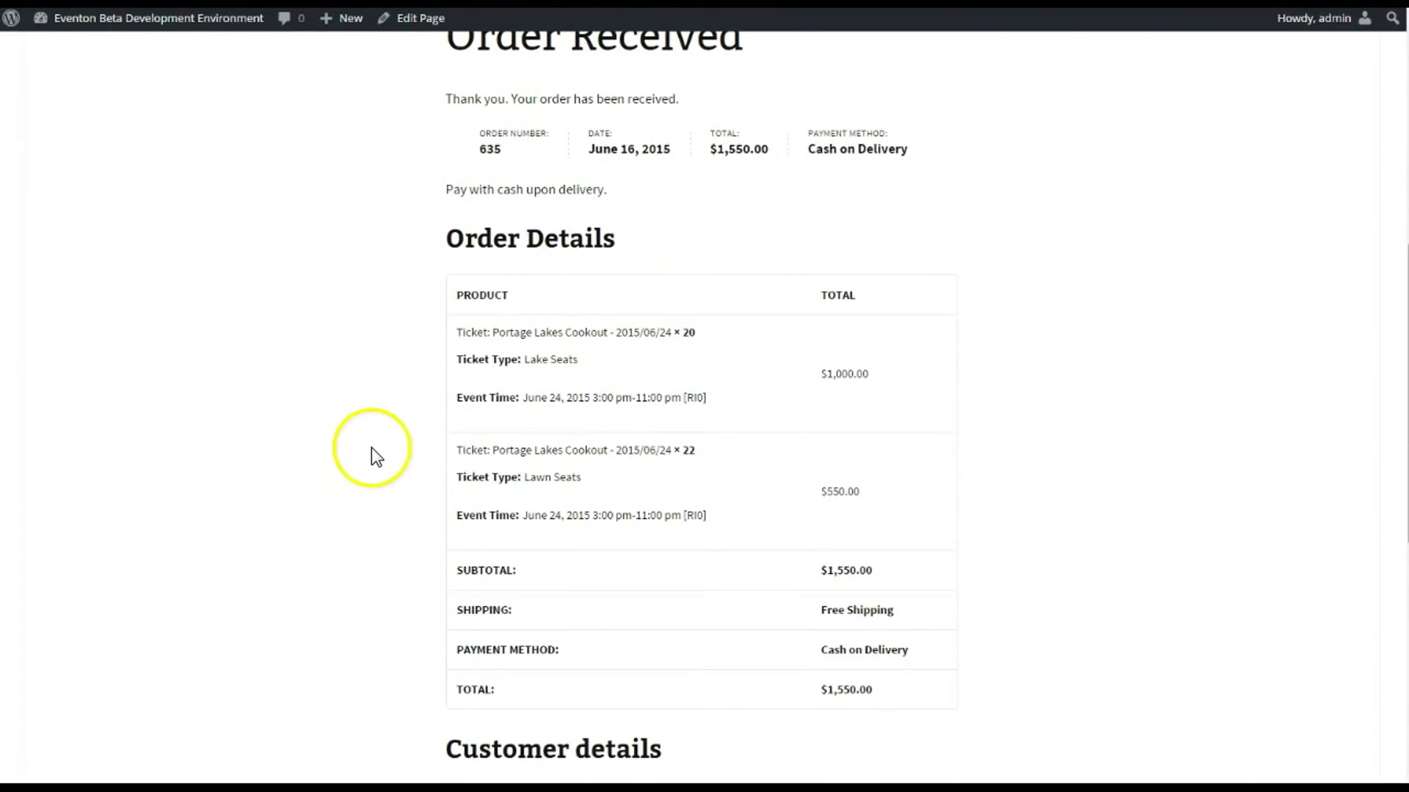
scroll(367, 447, "up", 1)
scroll(362, 443, "up", 1)
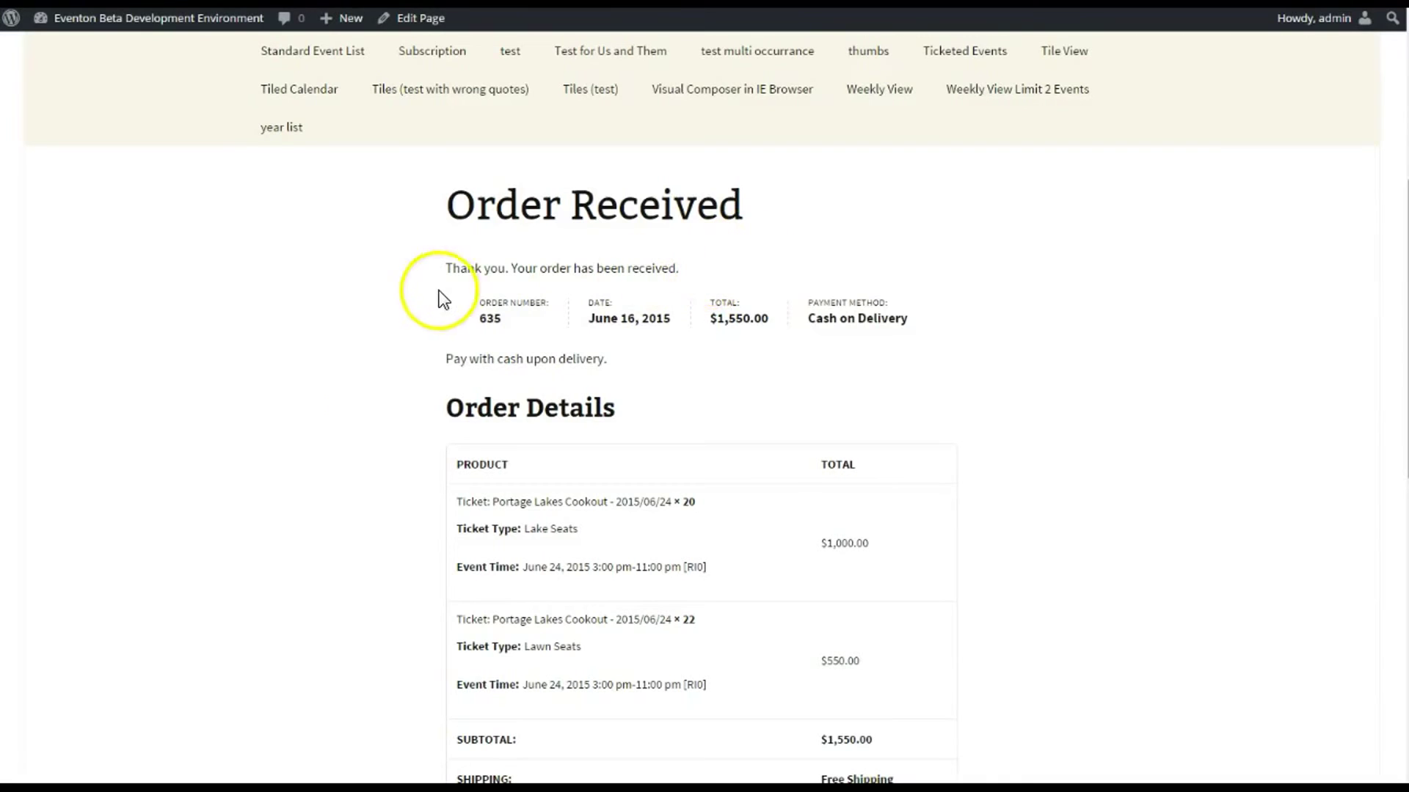
scroll(345, 434, "down", 3)
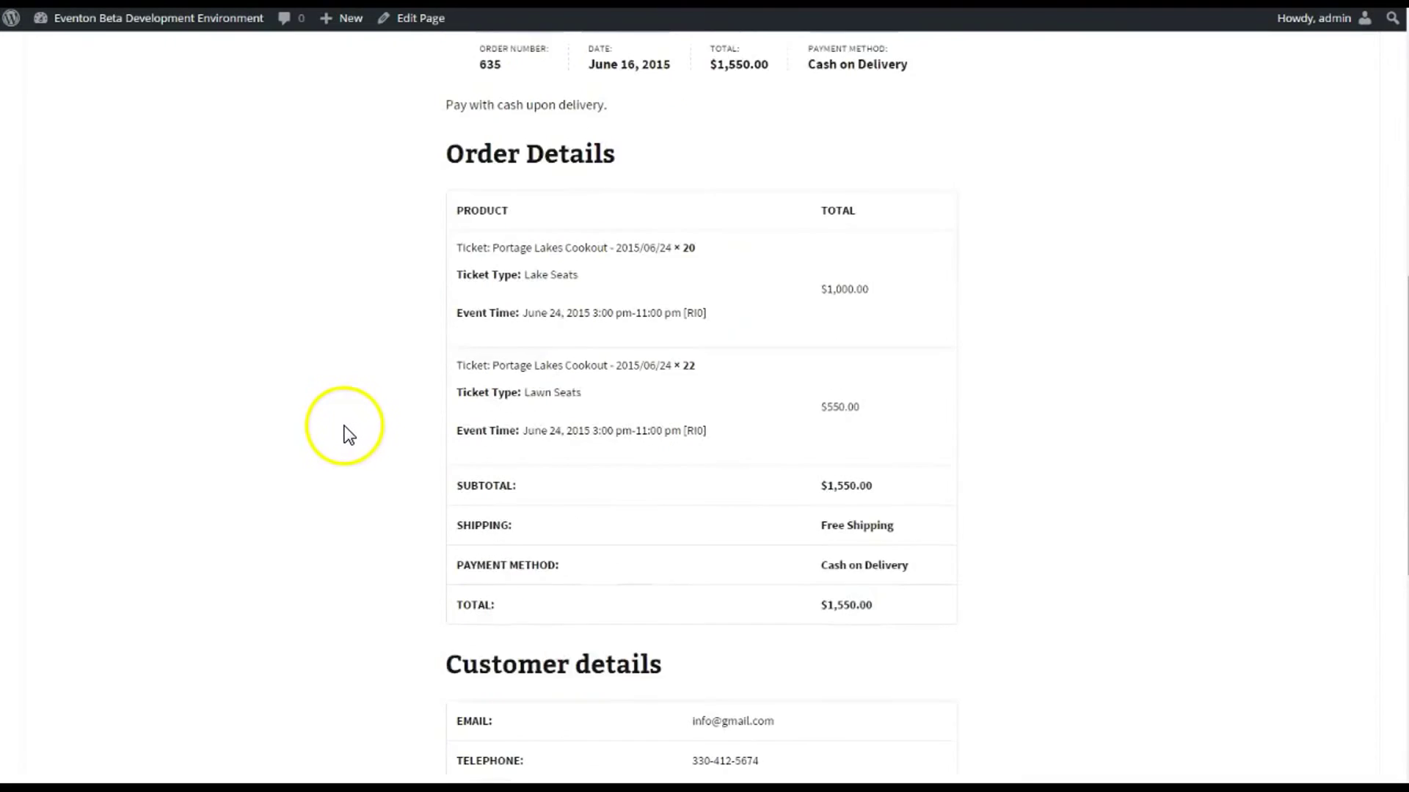
scroll(344, 426, "up", 2)
left_click(320, 365)
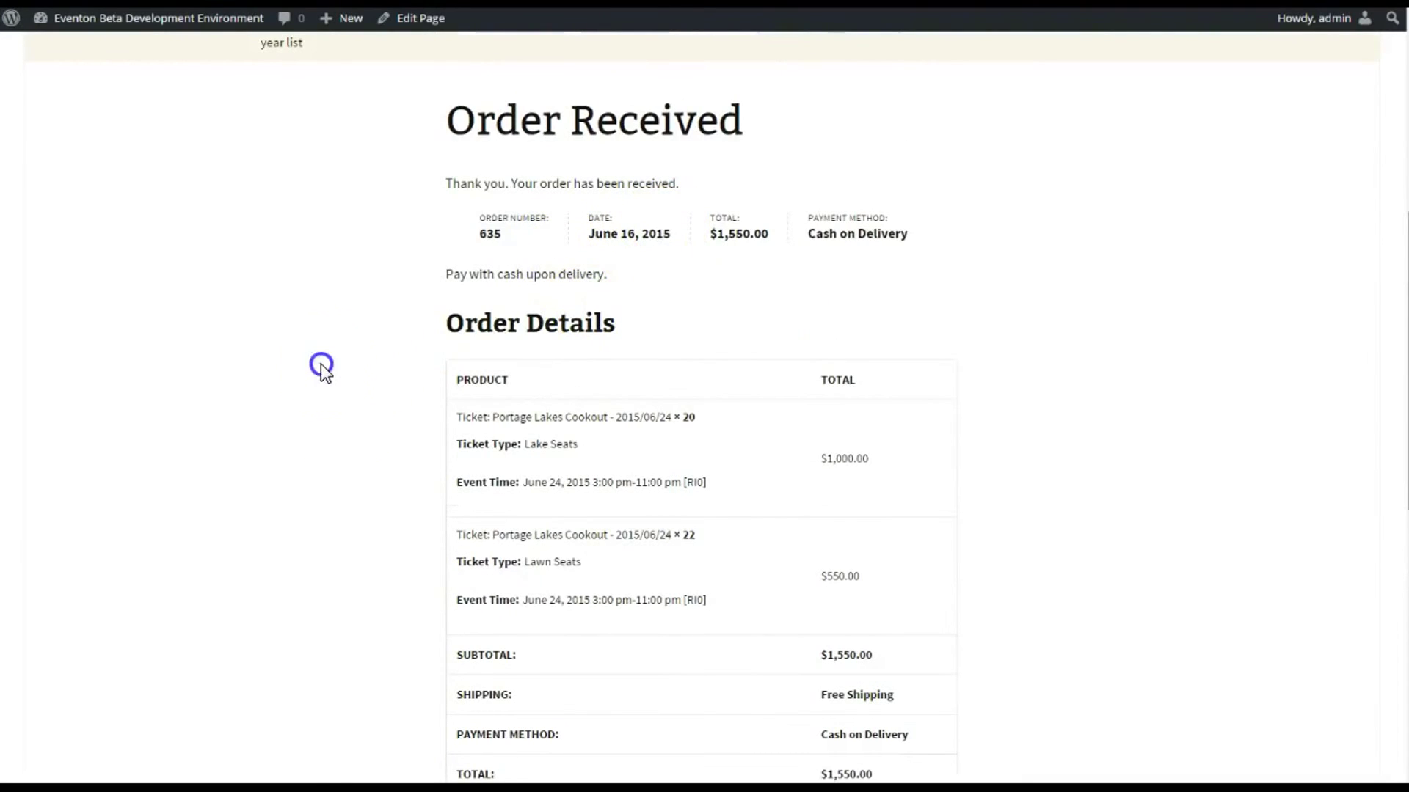
scroll(314, 363, "down", 2)
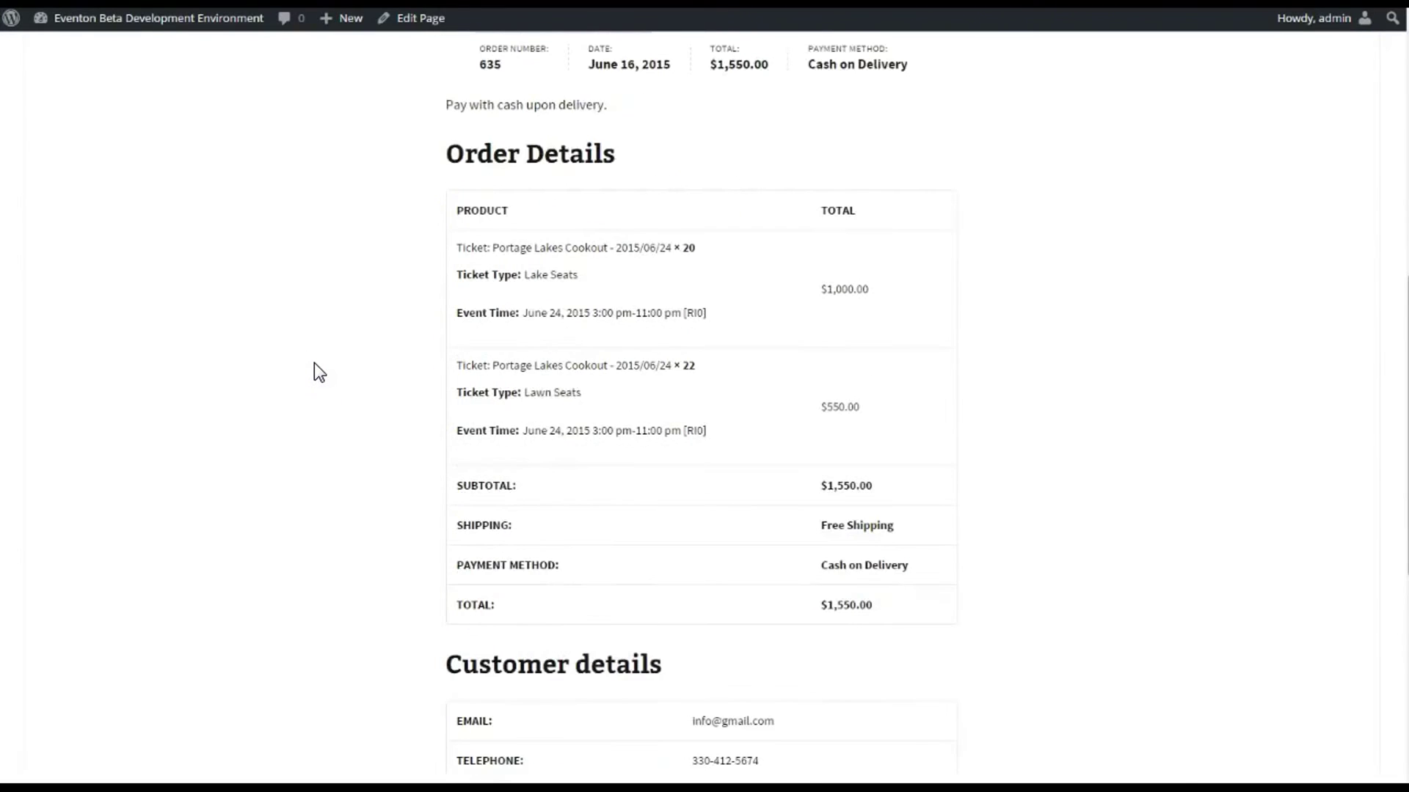
scroll(314, 362, "up", 4)
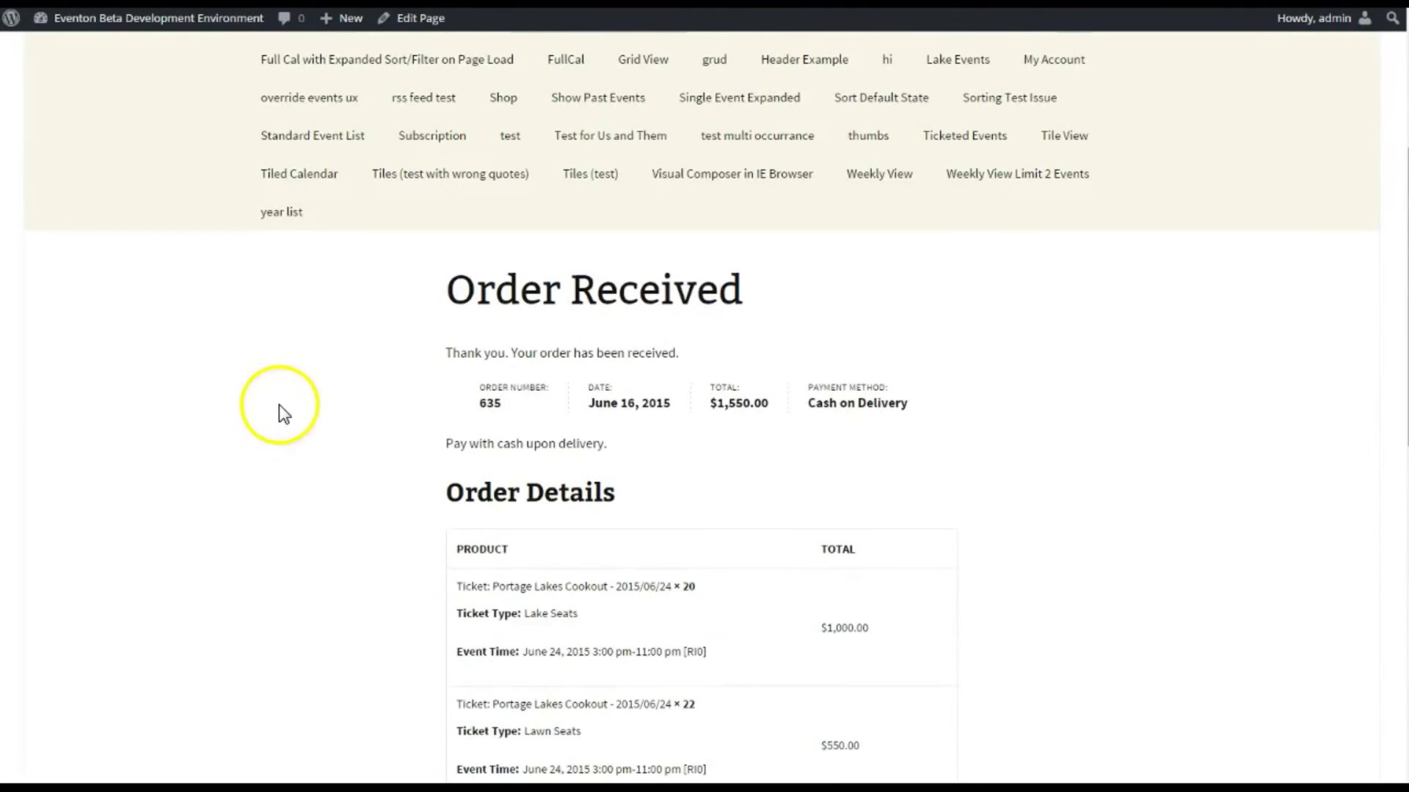
mouse_move(146, 17)
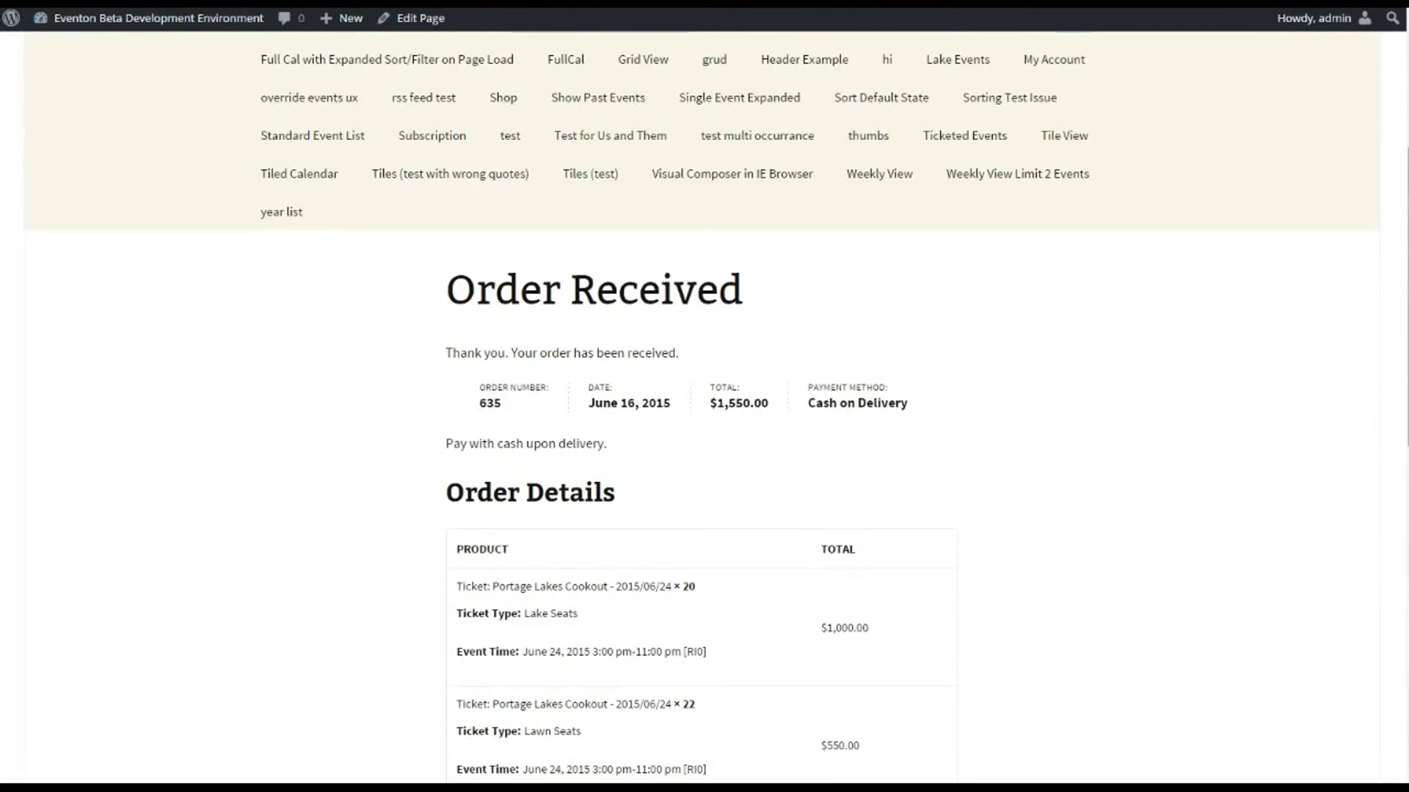
key("alt+Left")
key("alt+Left")
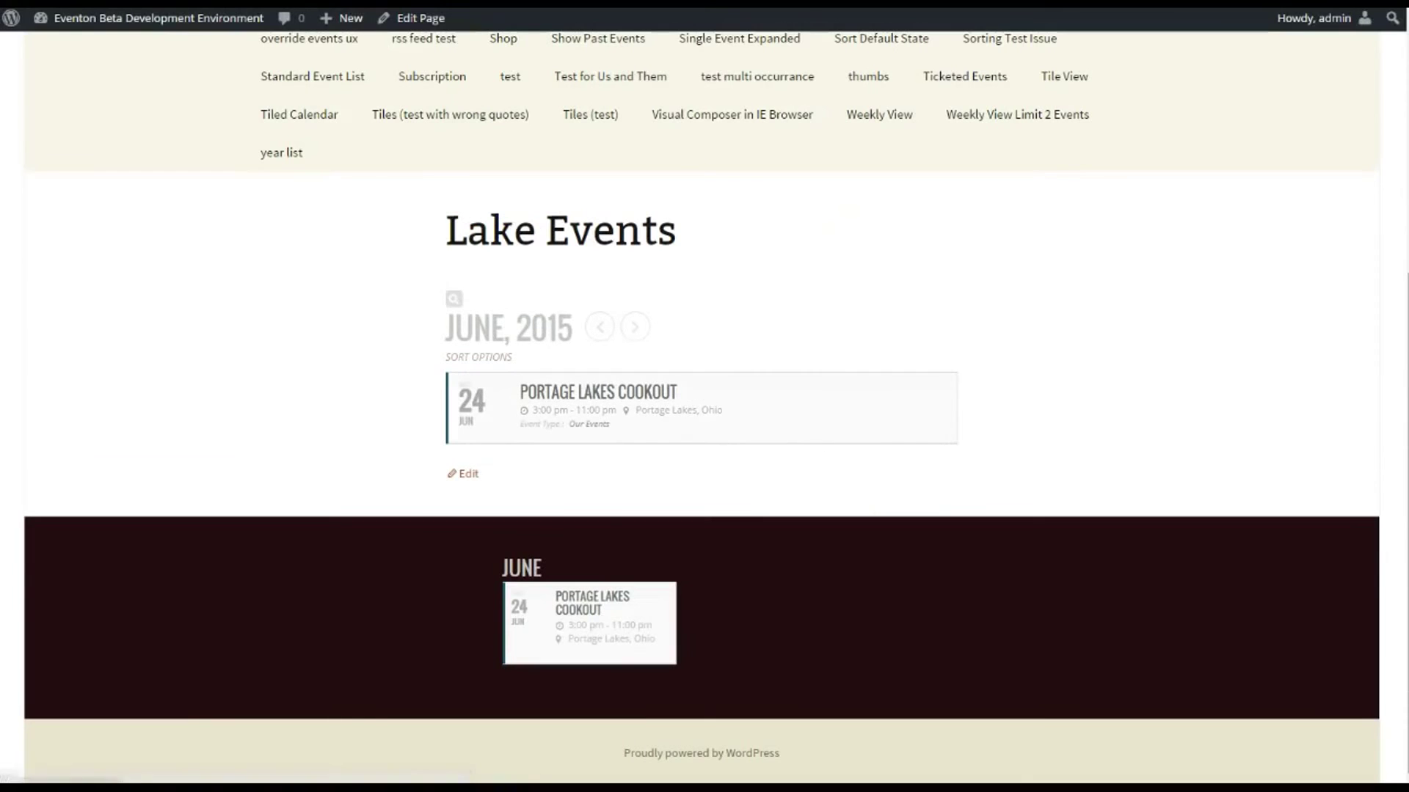
key("alt+Left")
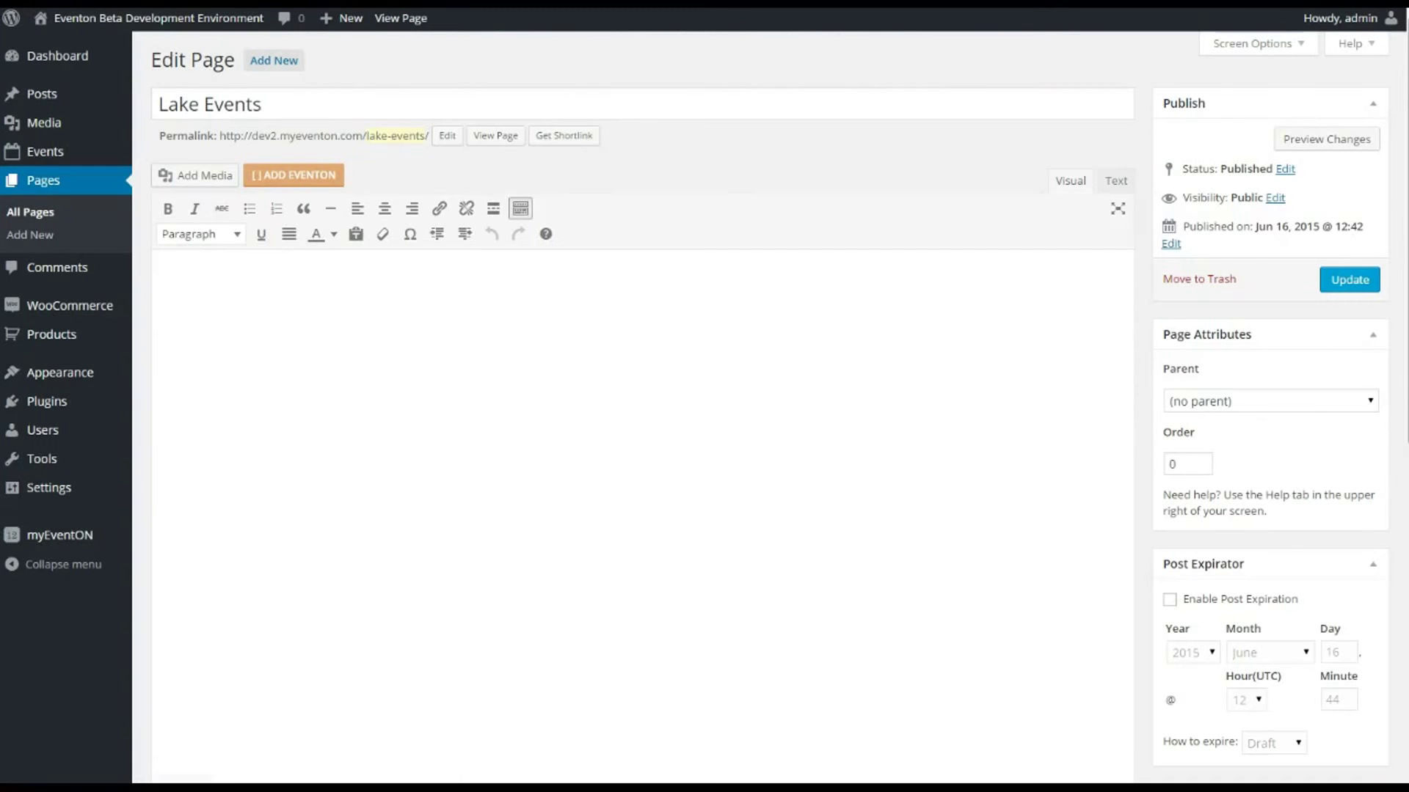
key("alt+Right")
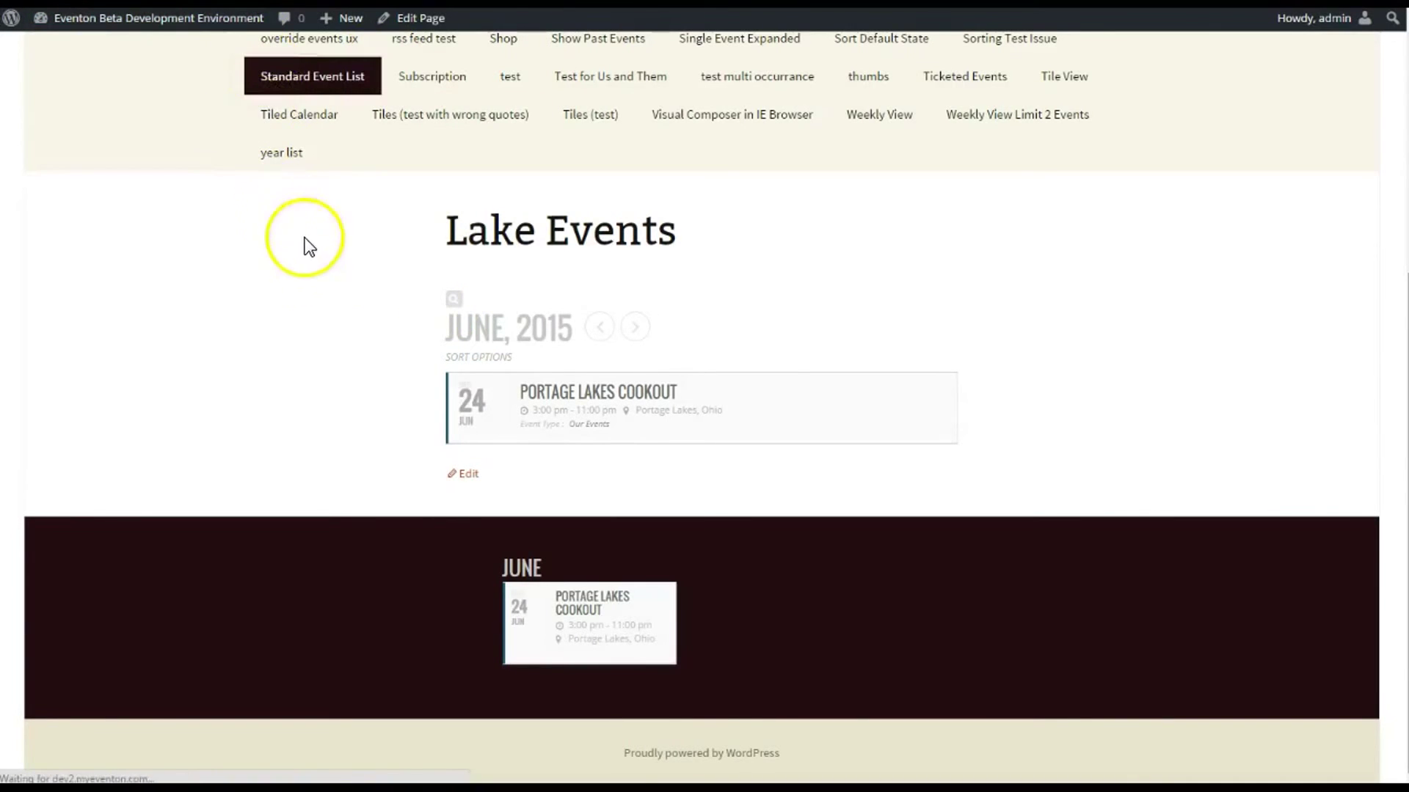
left_click(715, 413)
scroll(708, 408, "down", 2)
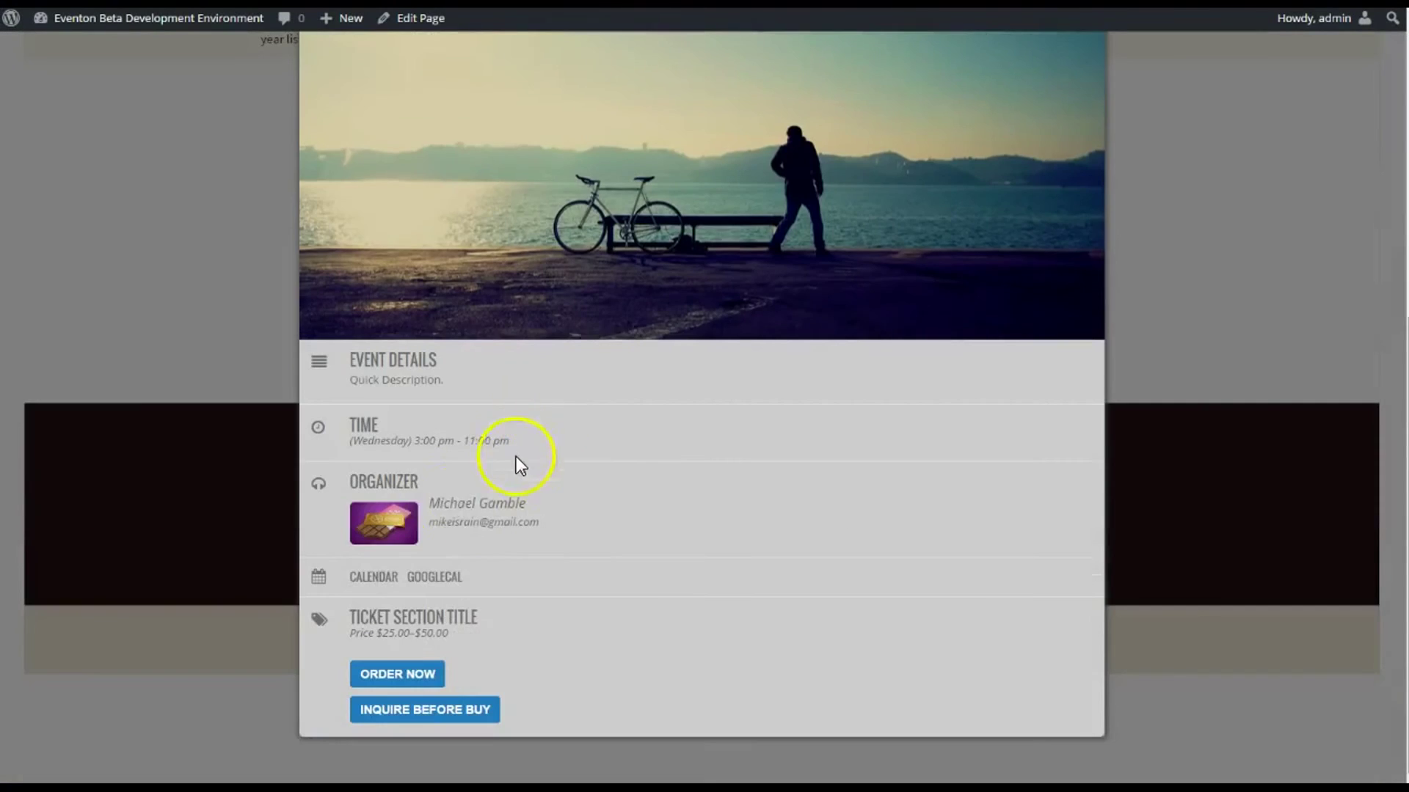
left_click(397, 668)
scroll(543, 569, "down", 1)
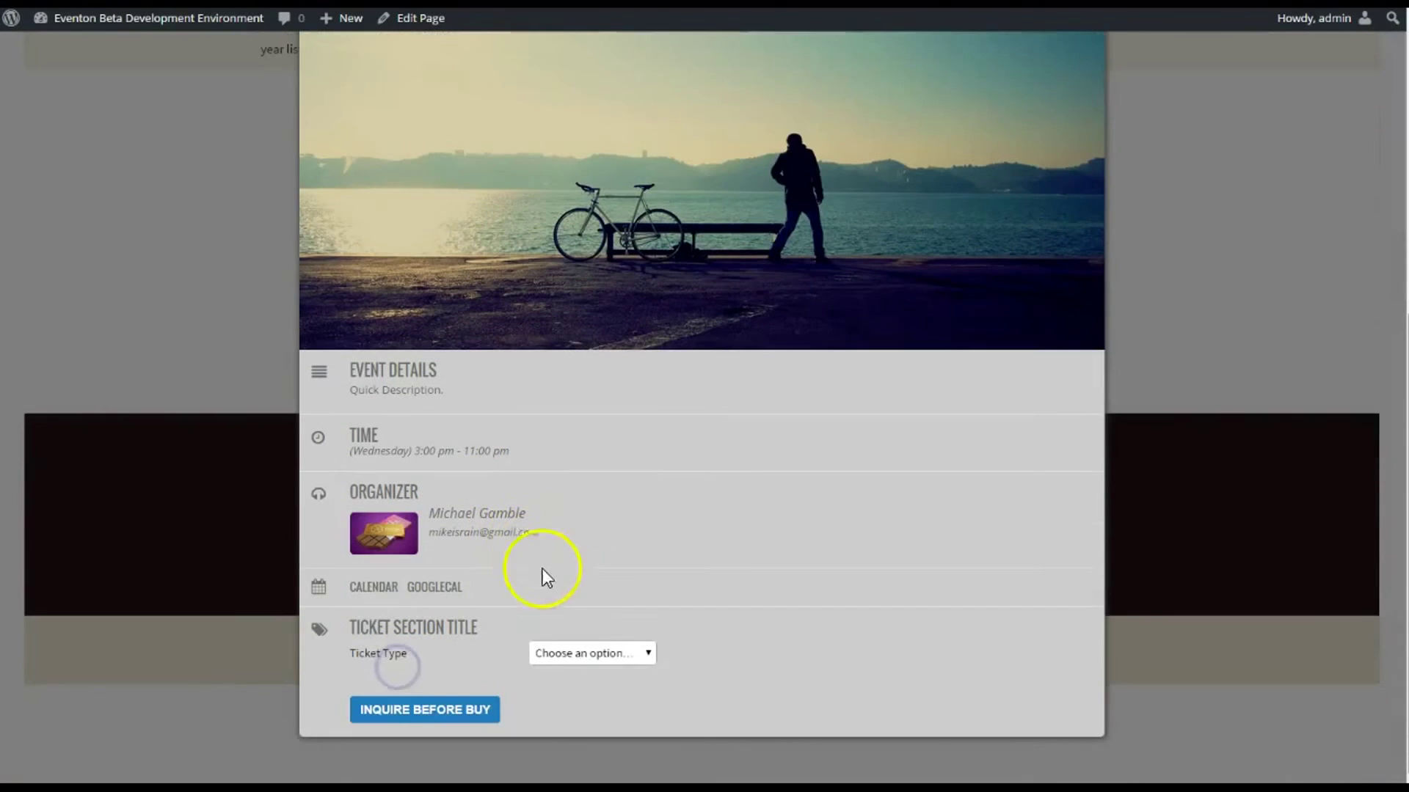
left_click(579, 653)
left_click(591, 690)
scroll(490, 545, "down", 2)
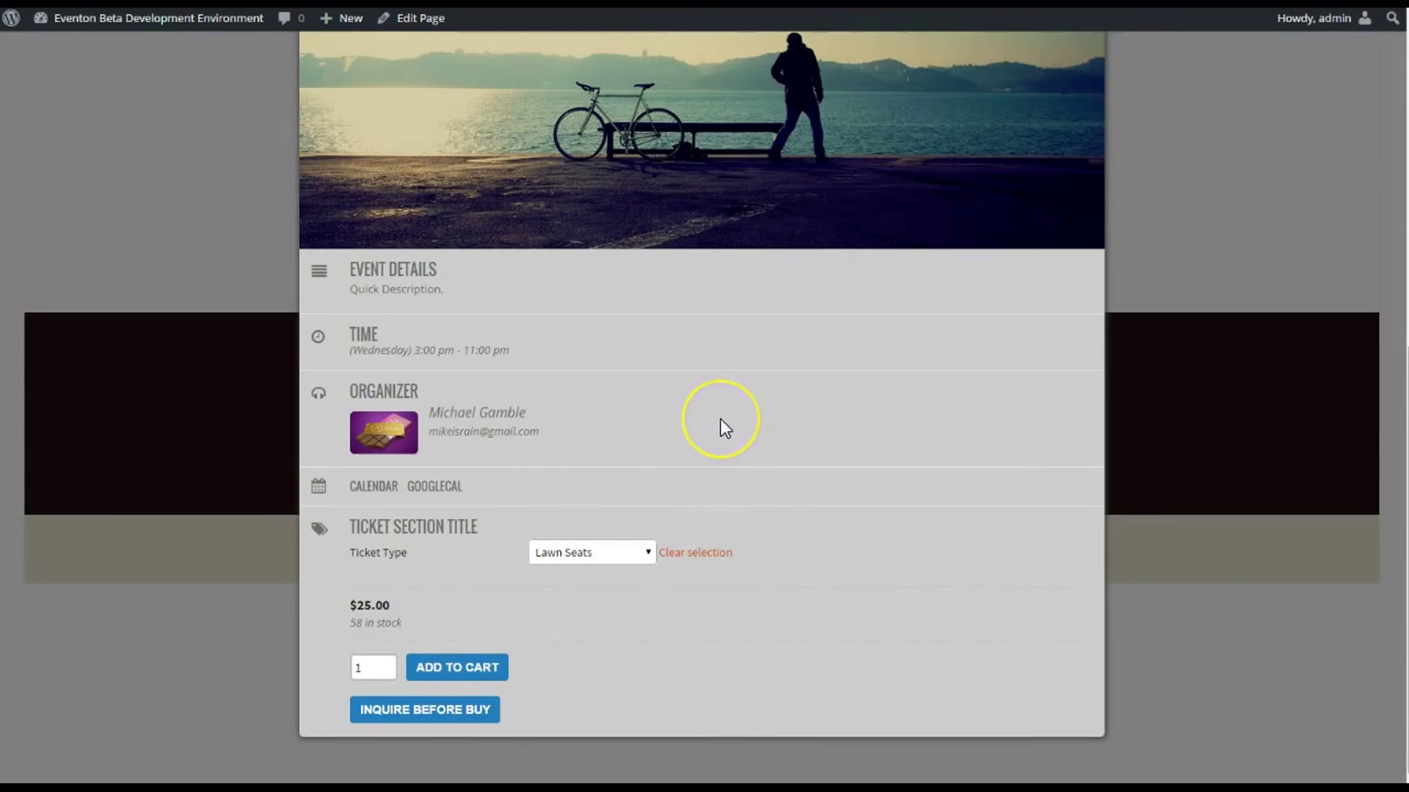
mouse_move(406, 624)
left_mouse_down()
mouse_move(346, 623)
mouse_move(390, 617)
left_mouse_up()
left_click(365, 623)
left_click(468, 615)
left_click(174, 266)
From the Dashboard, open All Event Tickets to see Portage Lakes Cookout tickets #636 and #637.
scroll(198, 271, "up", 8)
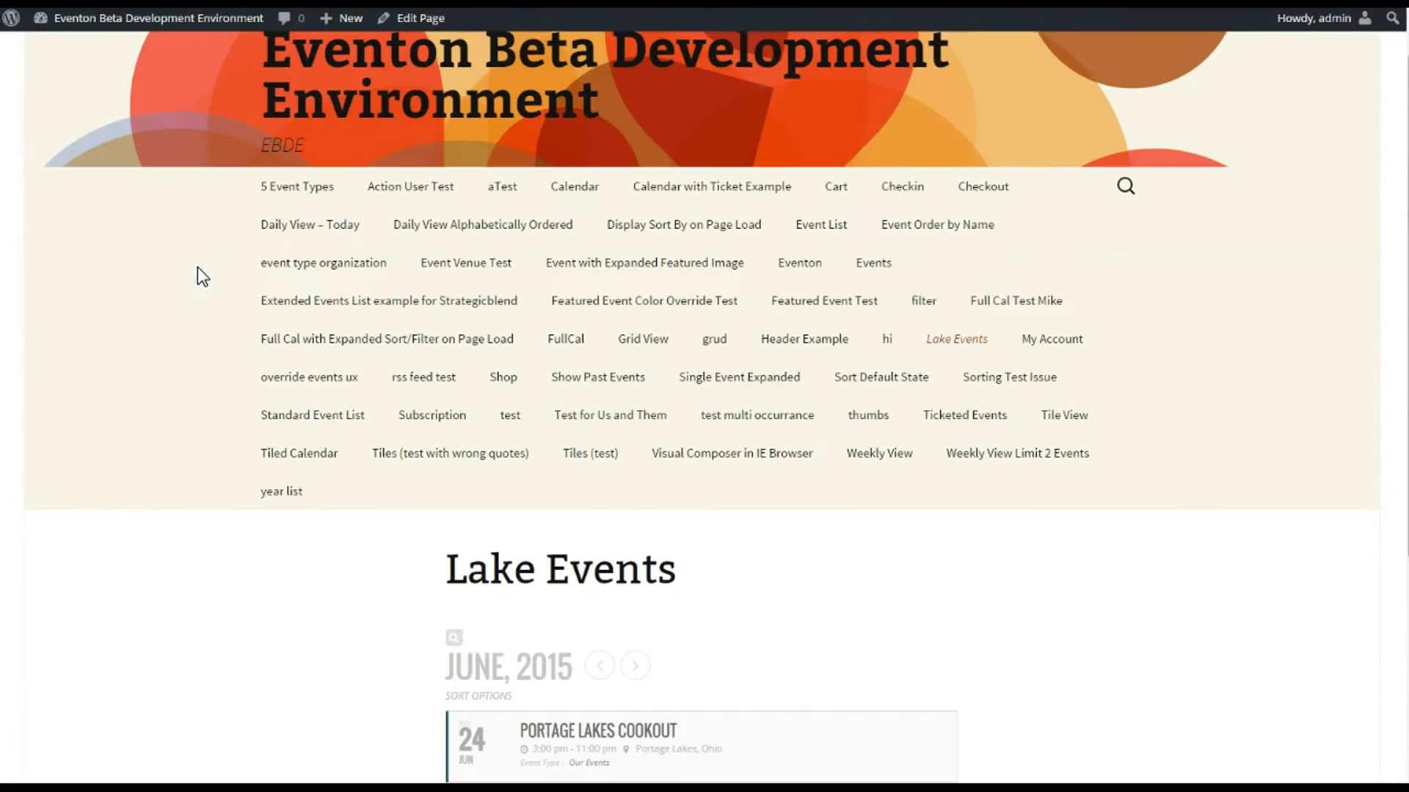
scroll(243, 305, "down", 5)
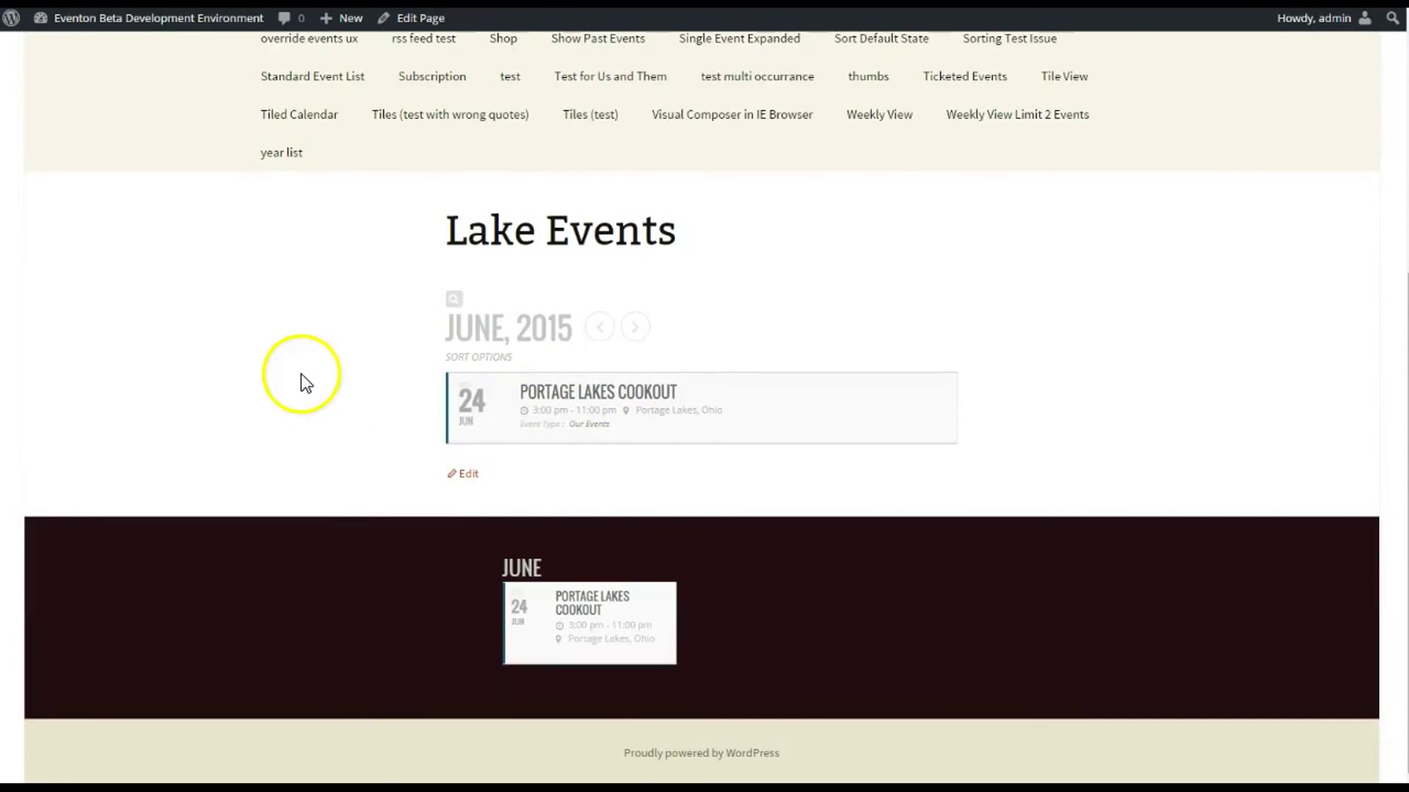
left_click(94, 21)
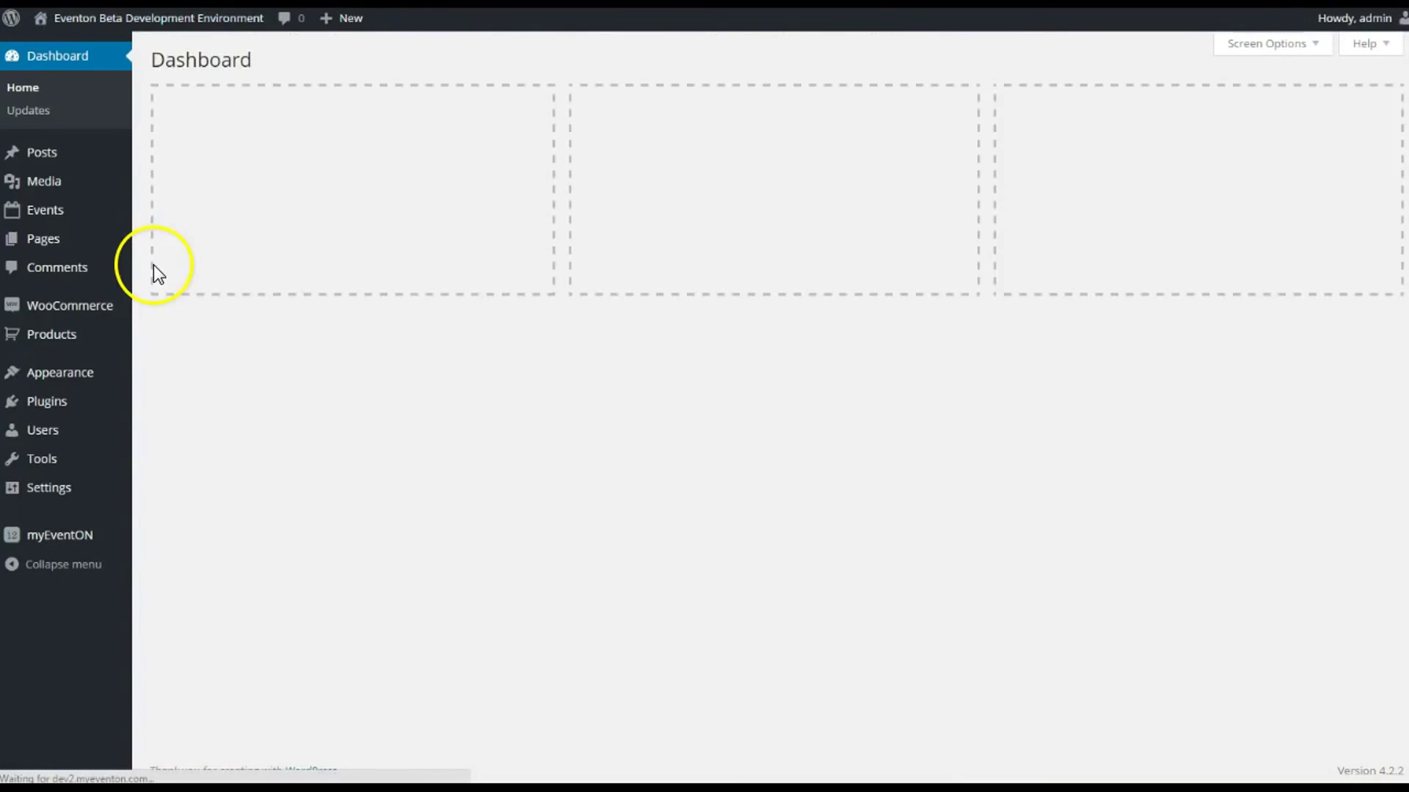
mouse_move(51, 210)
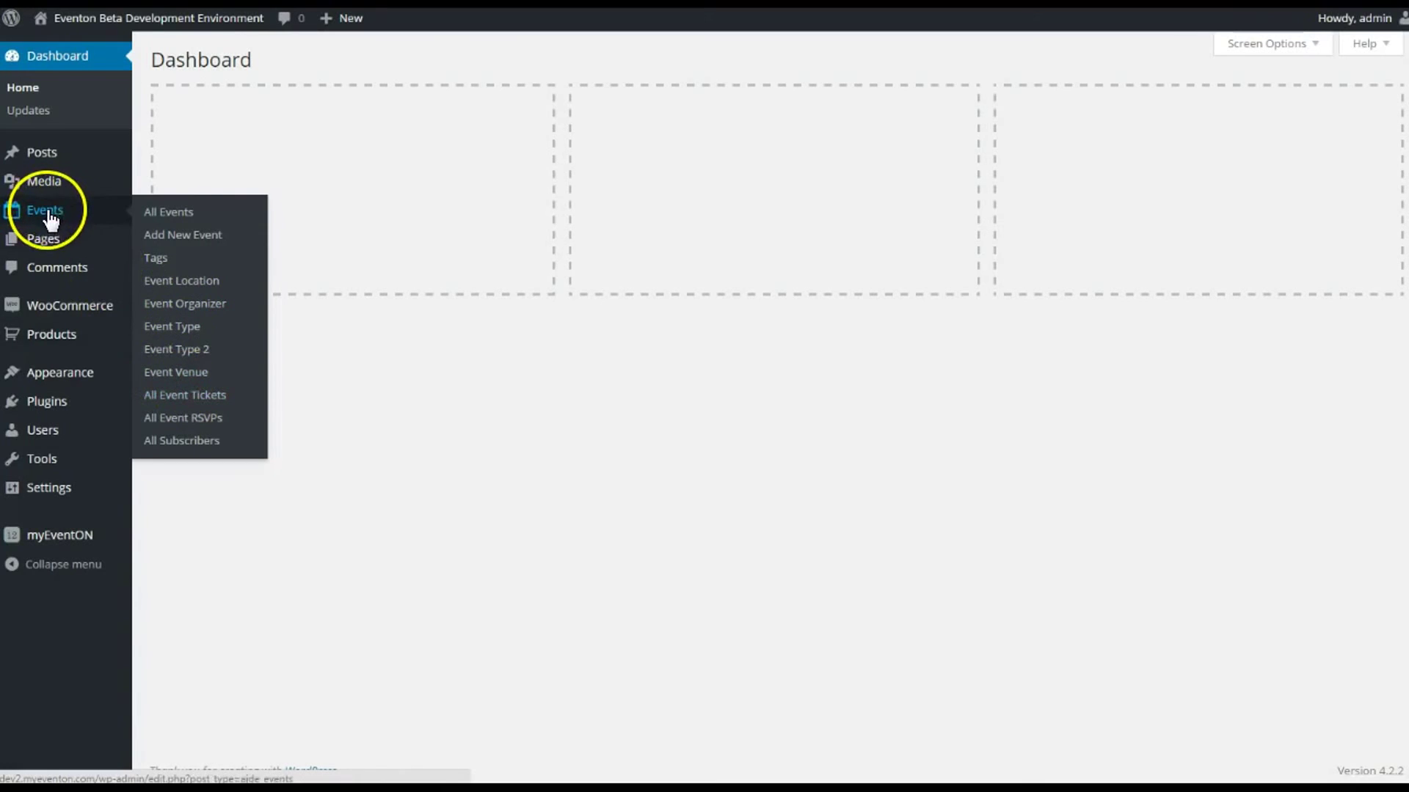
left_click(201, 394)
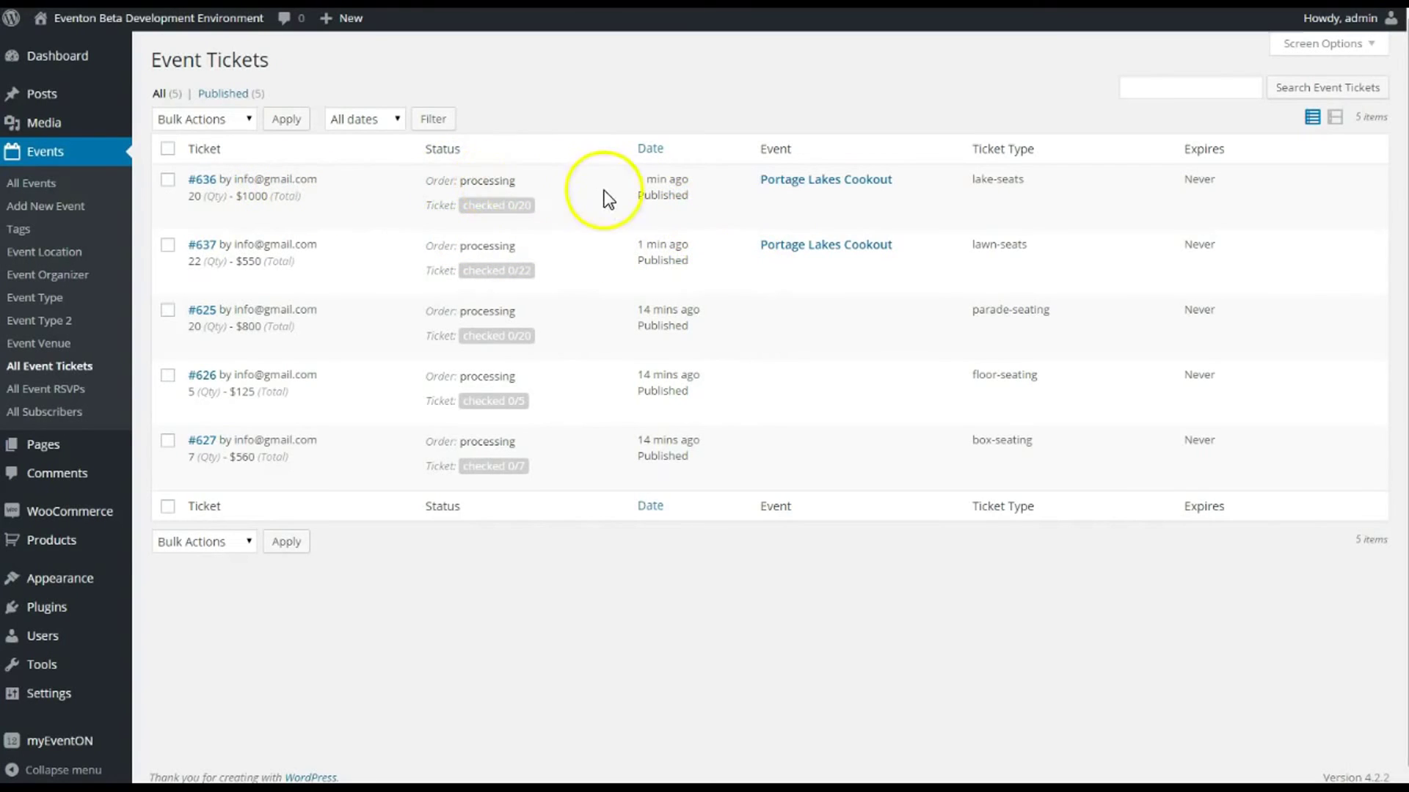
Open ticket #636 (20 lake-seats) for editing and look through its QR ticket codes.
left_click(202, 180)
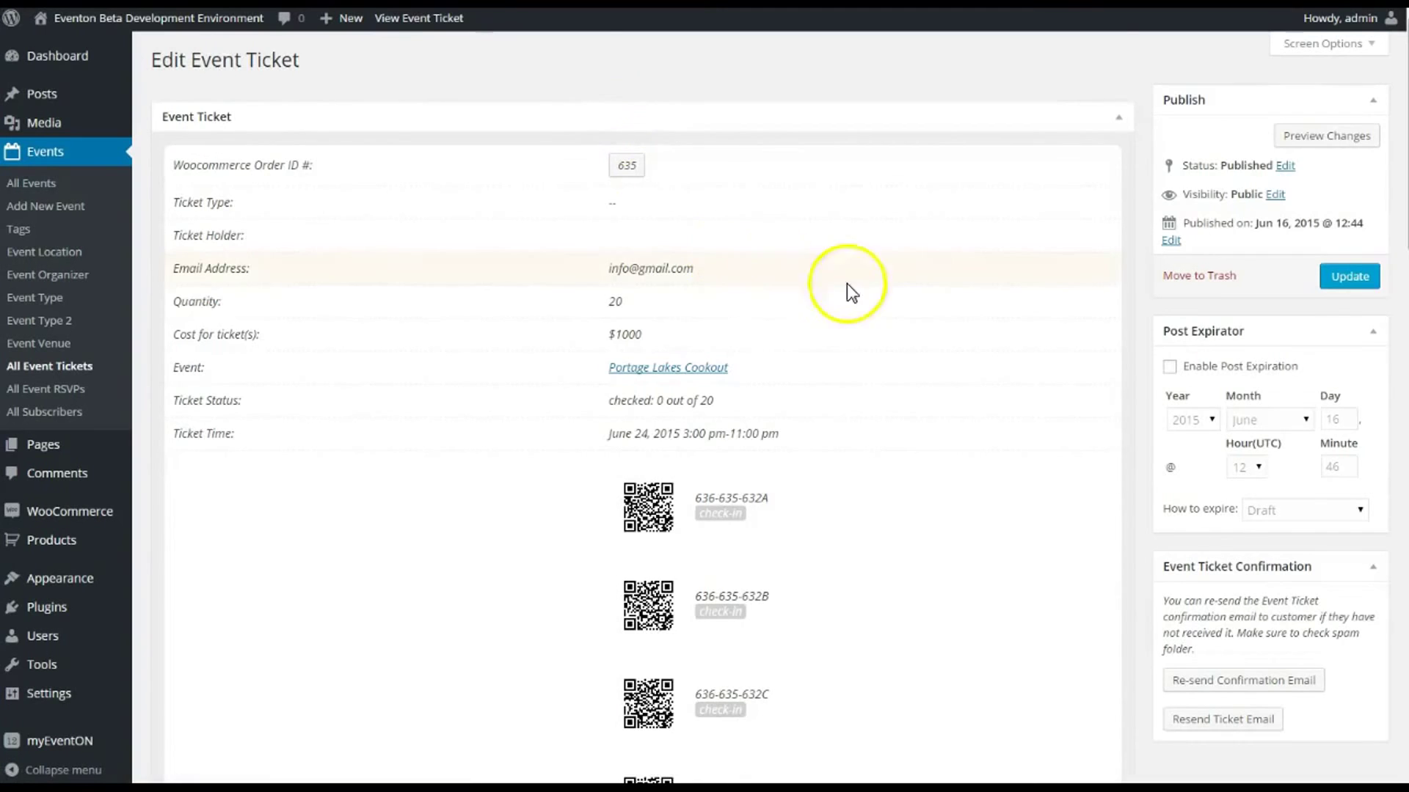
scroll(874, 298, "down", 2)
scroll(883, 305, "down", 4)
scroll(883, 303, "up", 4)
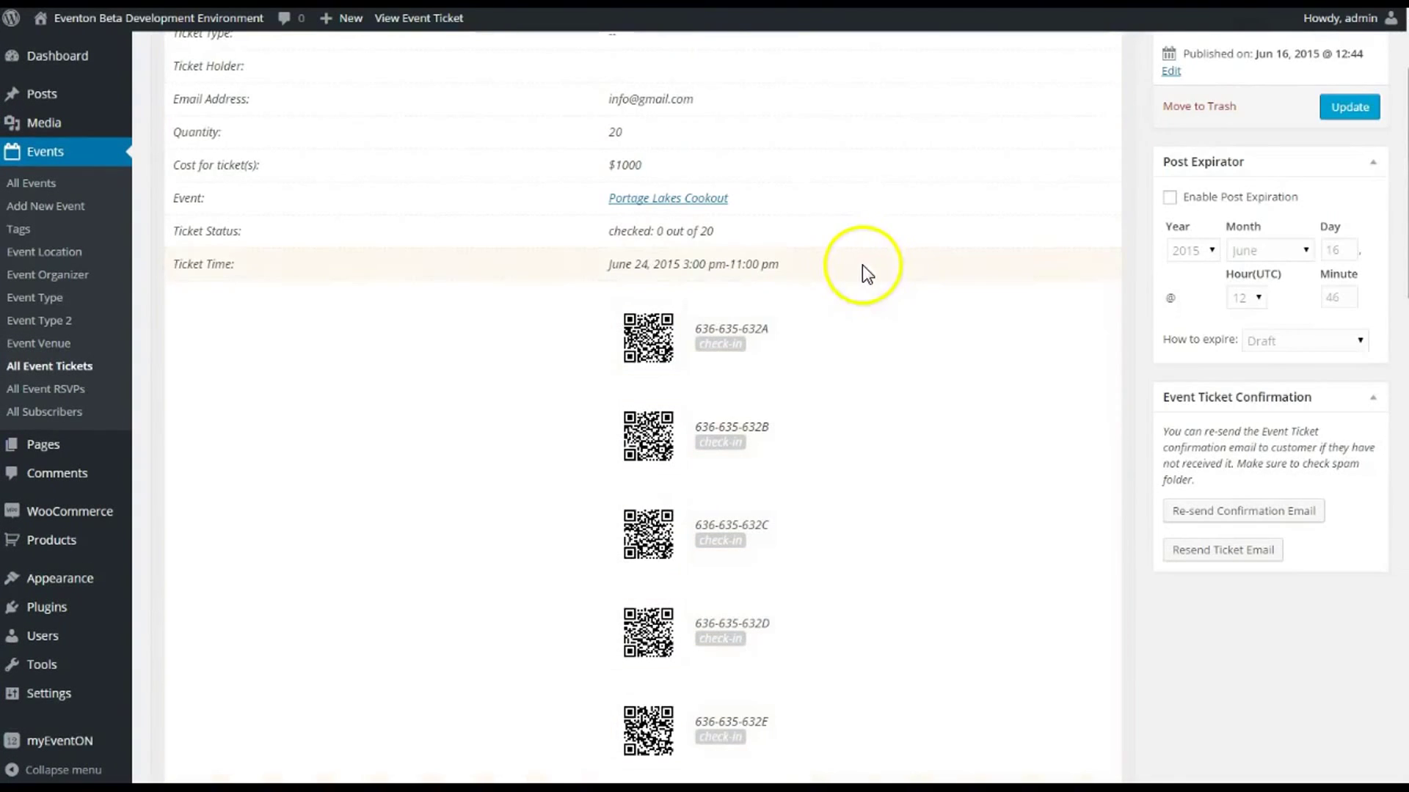
scroll(843, 252, "up", 2)
scroll(833, 273, "down", 3)
scroll(651, 356, "down", 13)
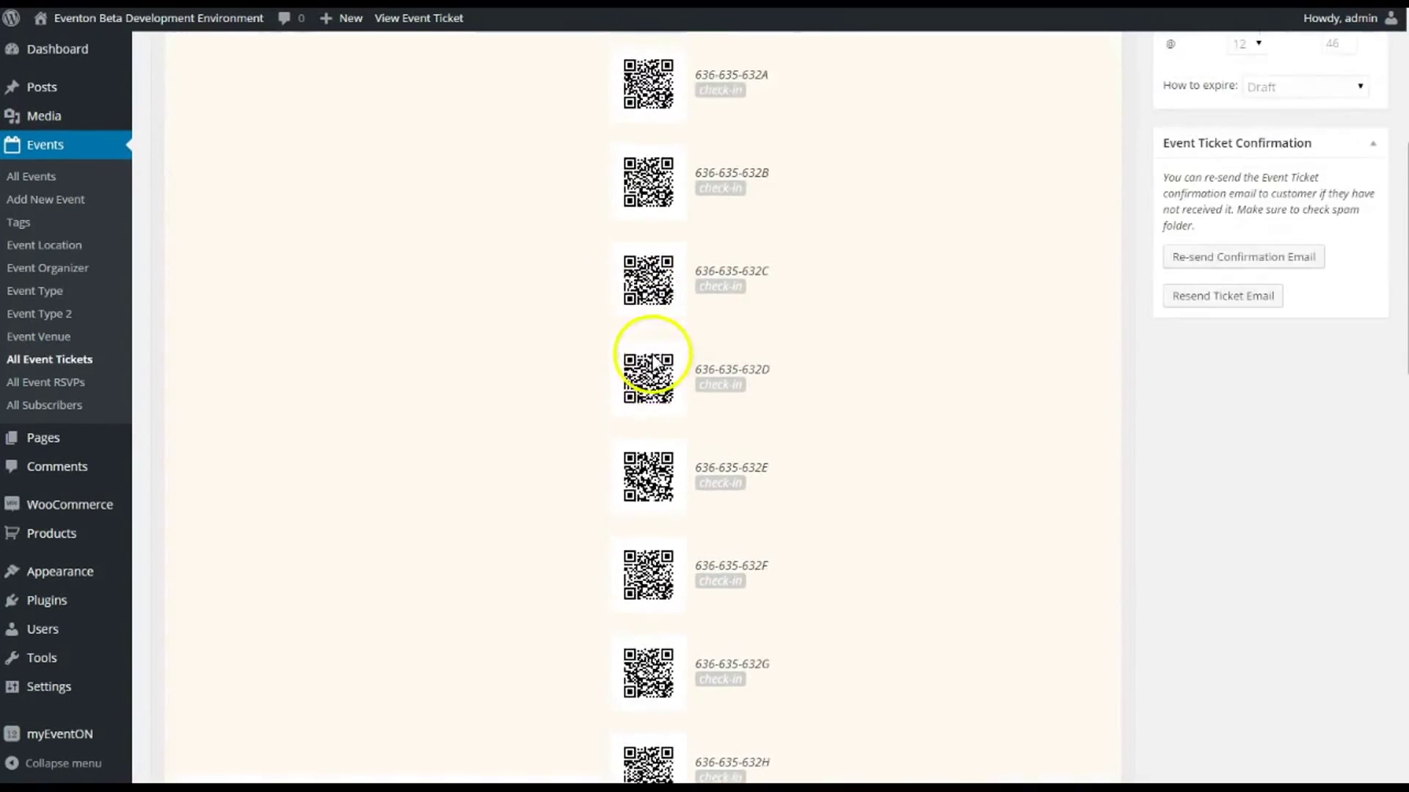
scroll(650, 350, "down", 5)
scroll(650, 349, "up", 20)
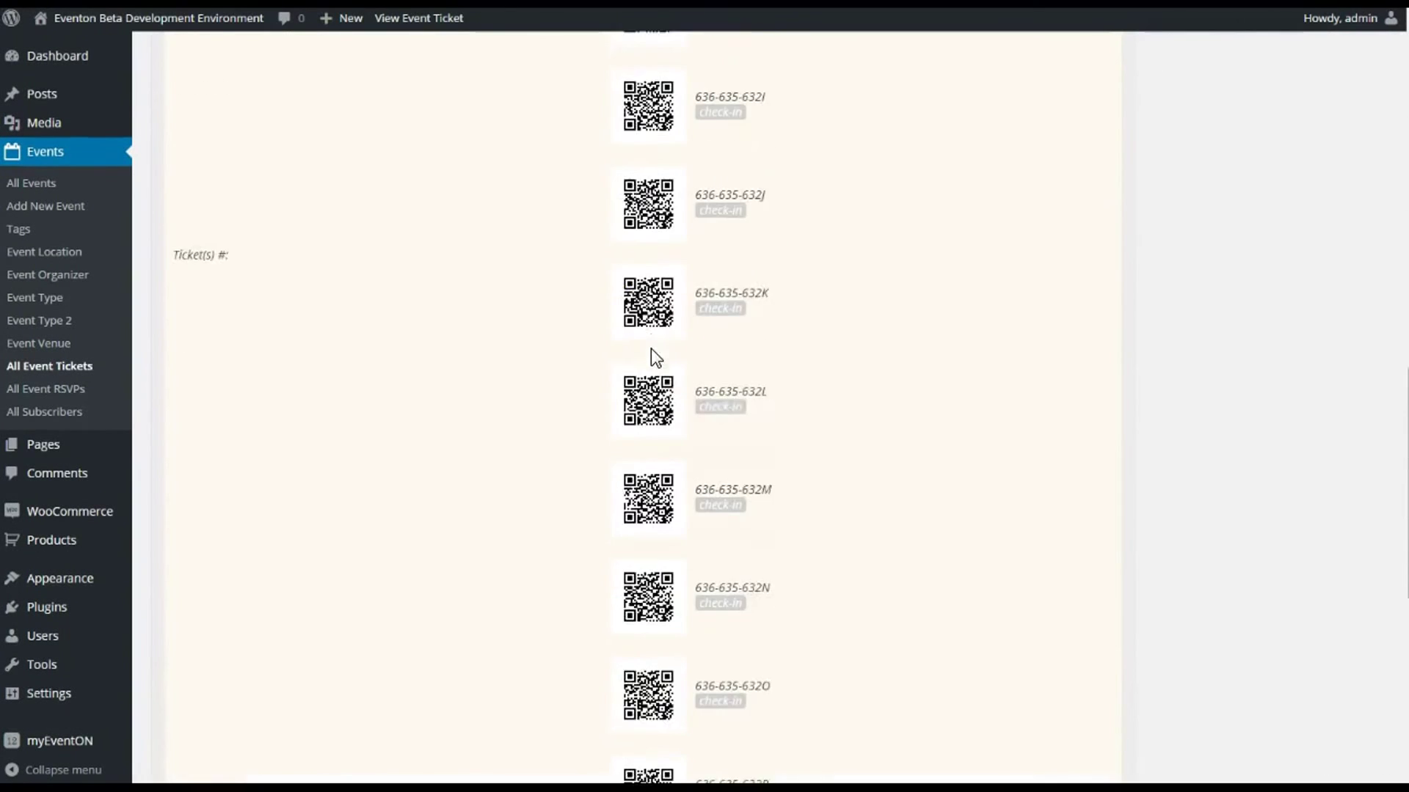
scroll(651, 355, "up", 2)
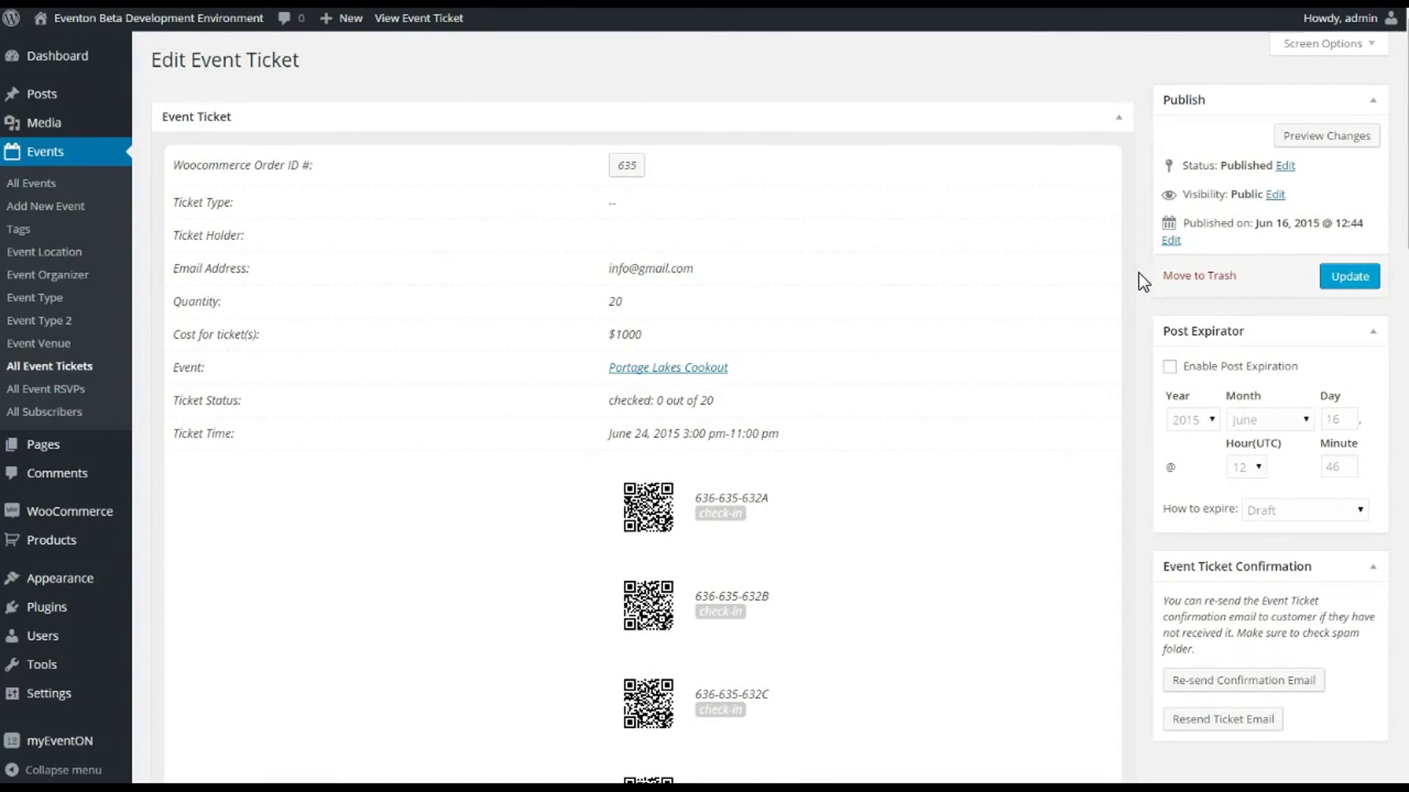
Check in the first QR ticket, 636-635-632A.
left_click(1142, 295)
scroll(1147, 320, "down", 3)
scroll(1143, 314, "up", 3)
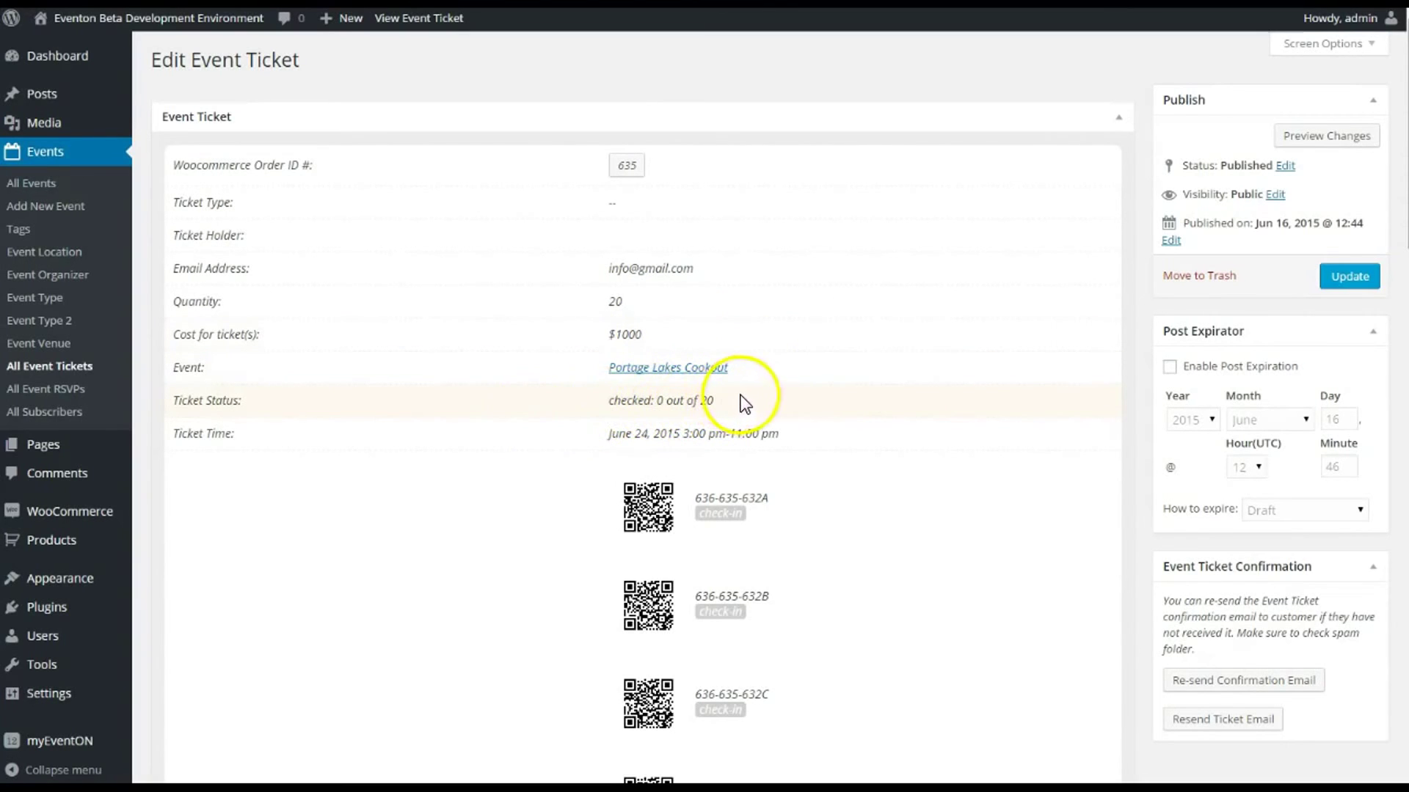
left_click(719, 514)
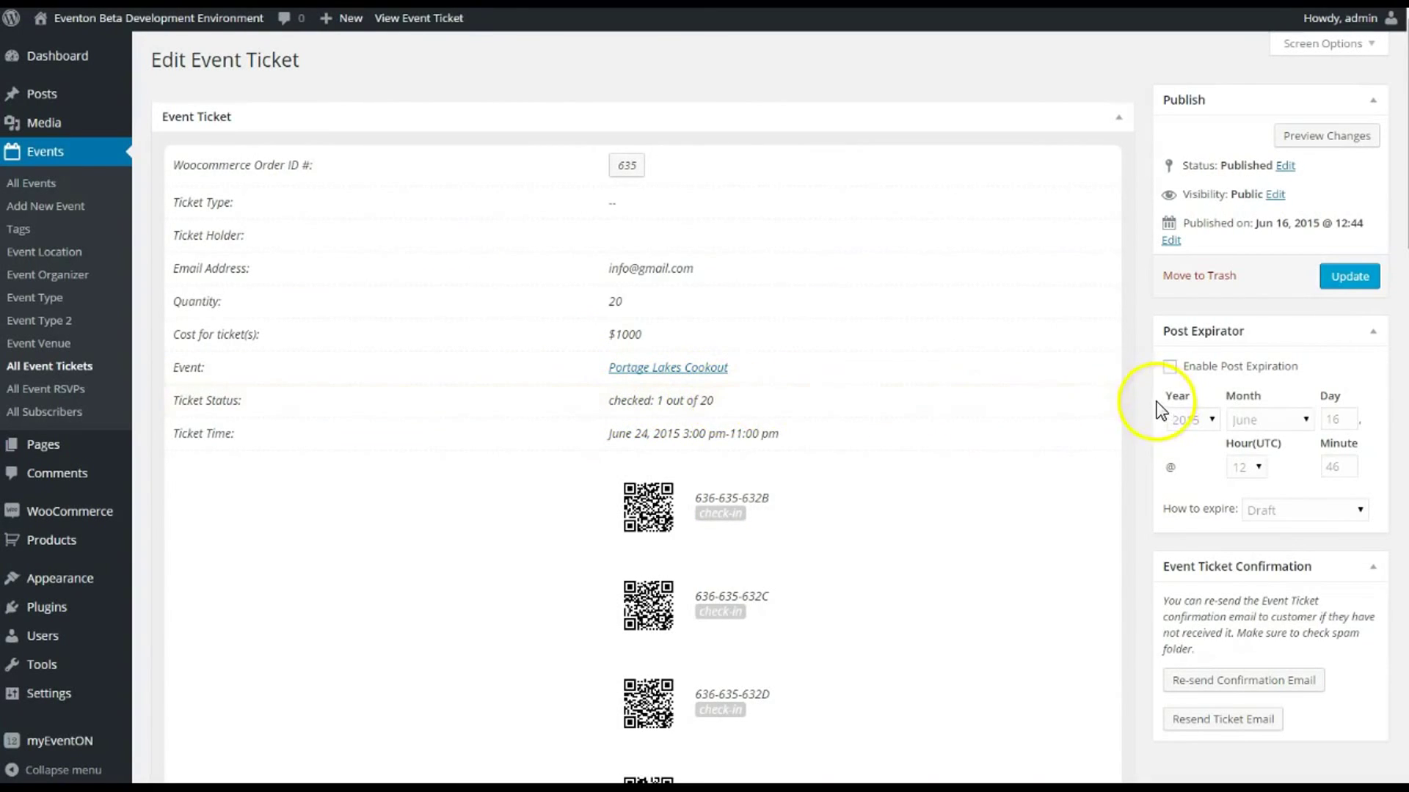
Scroll through ticket #636 to confirm it reads checked: 1 out of 20, with 632B onward pending.
scroll(1153, 403, "down", 20)
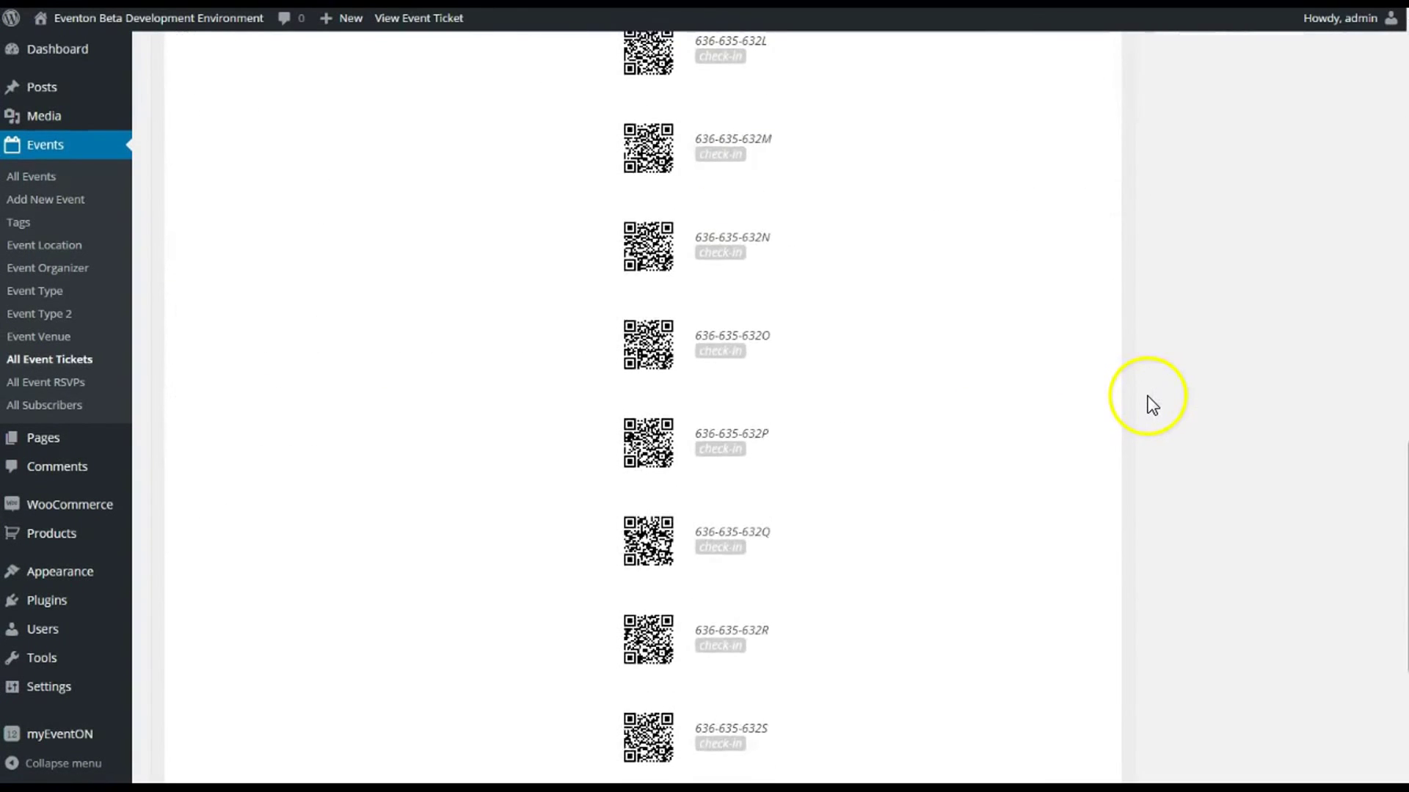
scroll(1151, 404, "down", 5)
scroll(1149, 403, "up", 20)
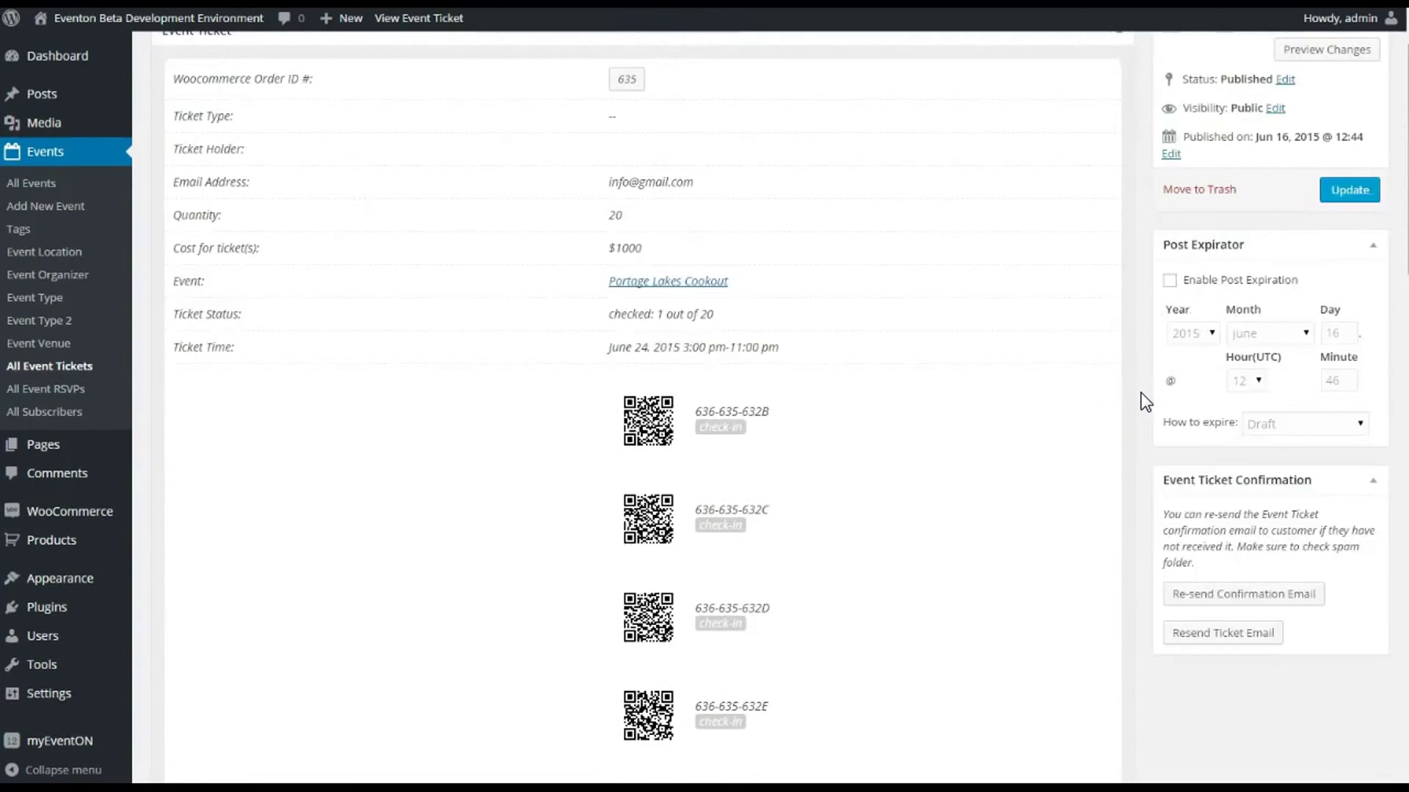
scroll(1138, 394, "up", 2)
scroll(1139, 393, "down", 4)
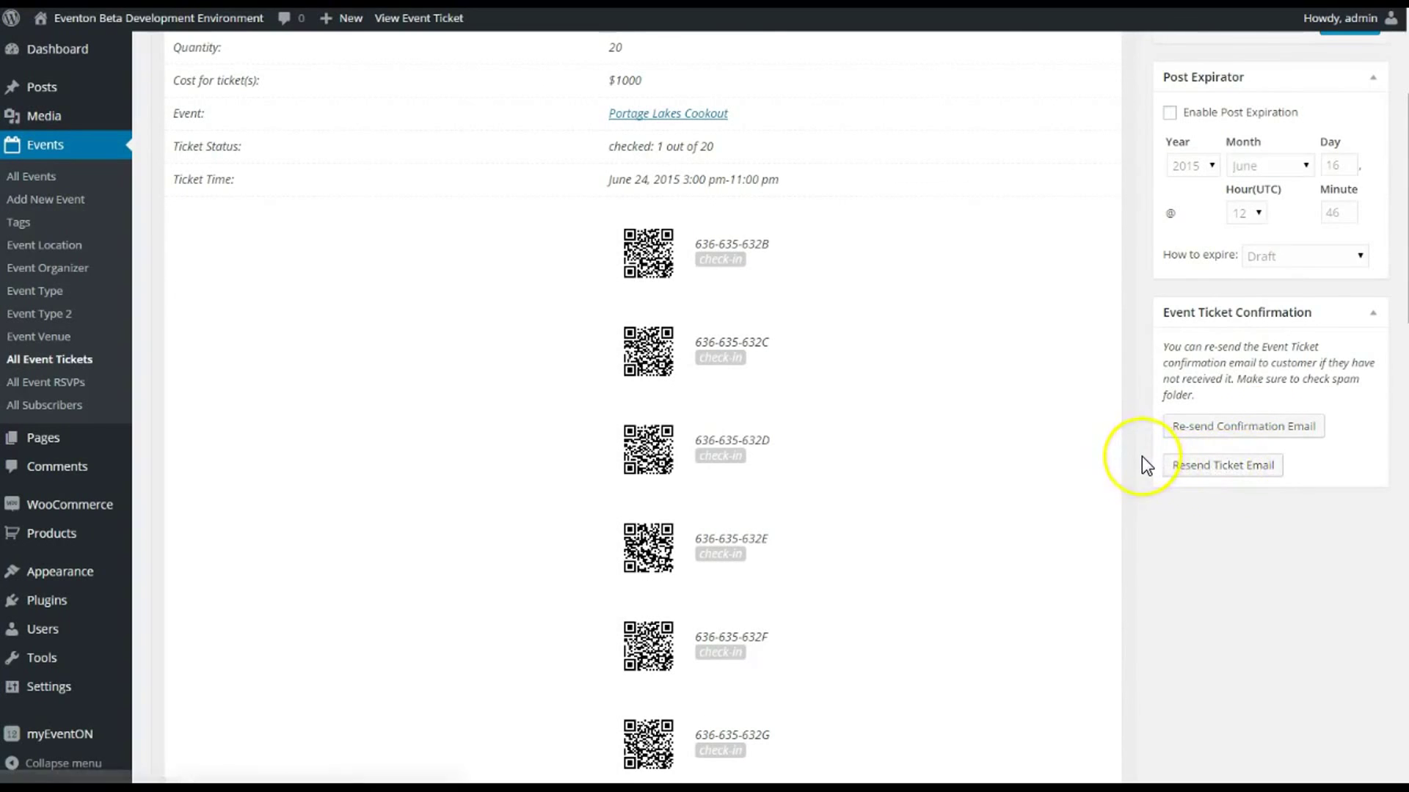
scroll(1142, 456, "up", 3)
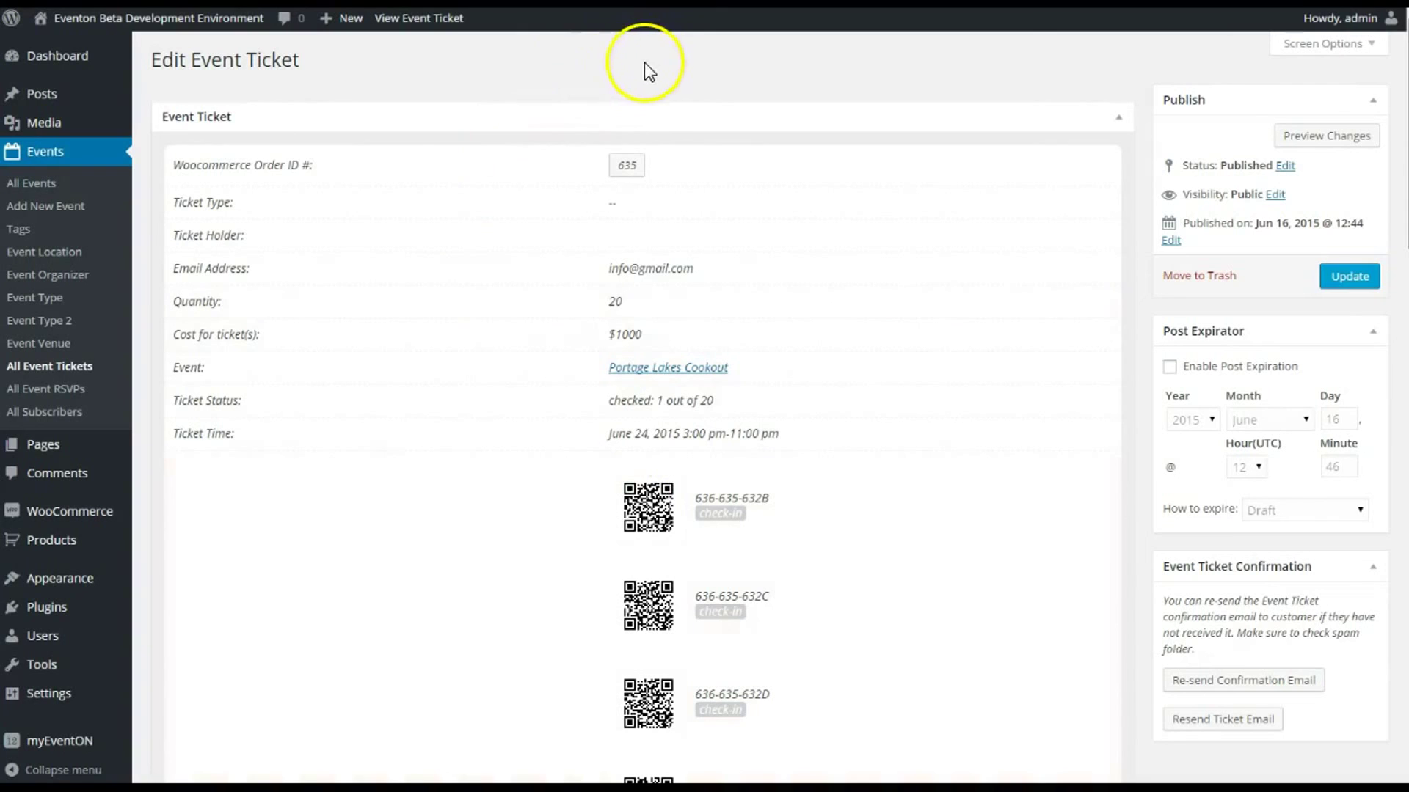
mouse_move(62, 459)
scroll(63, 459, "down", 3)
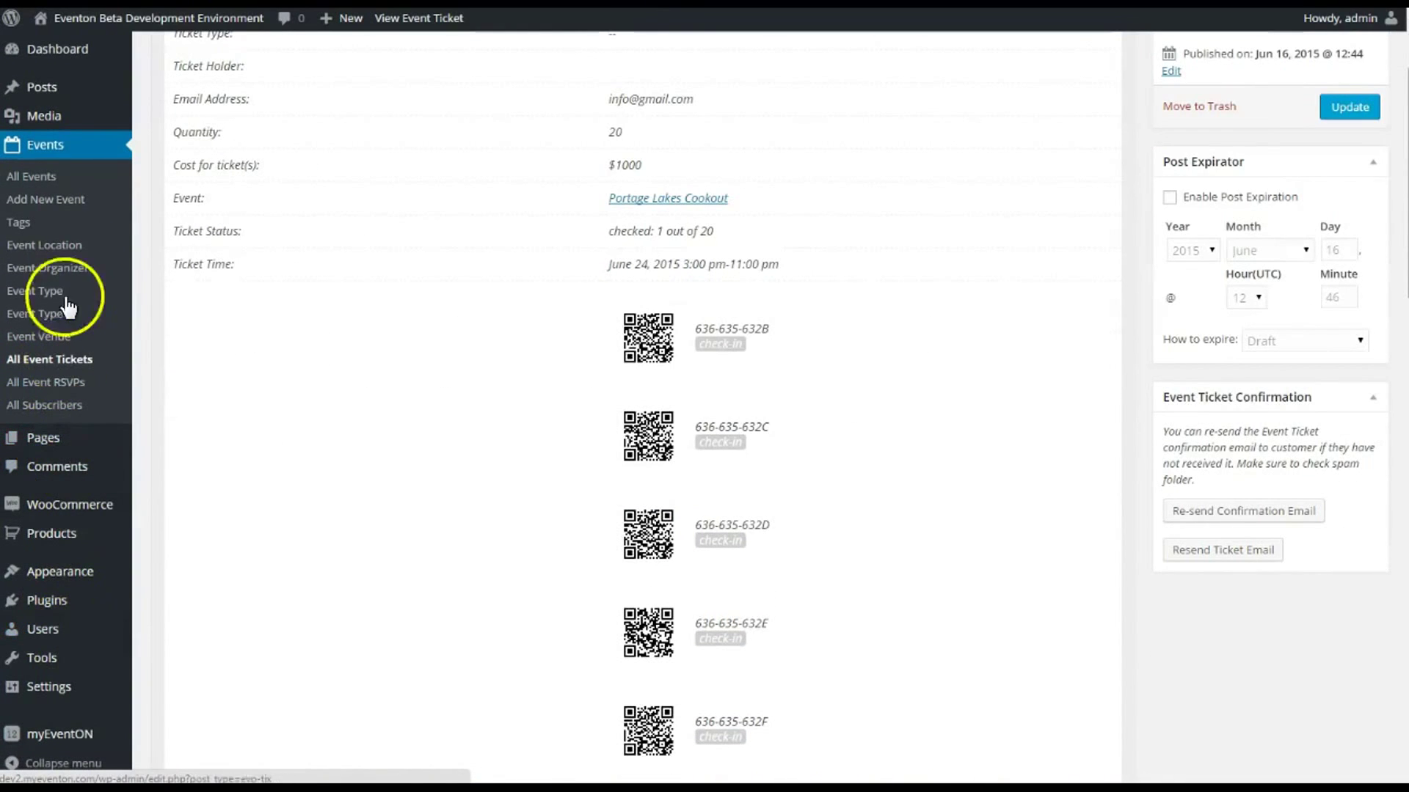
scroll(59, 316, "up", 3)
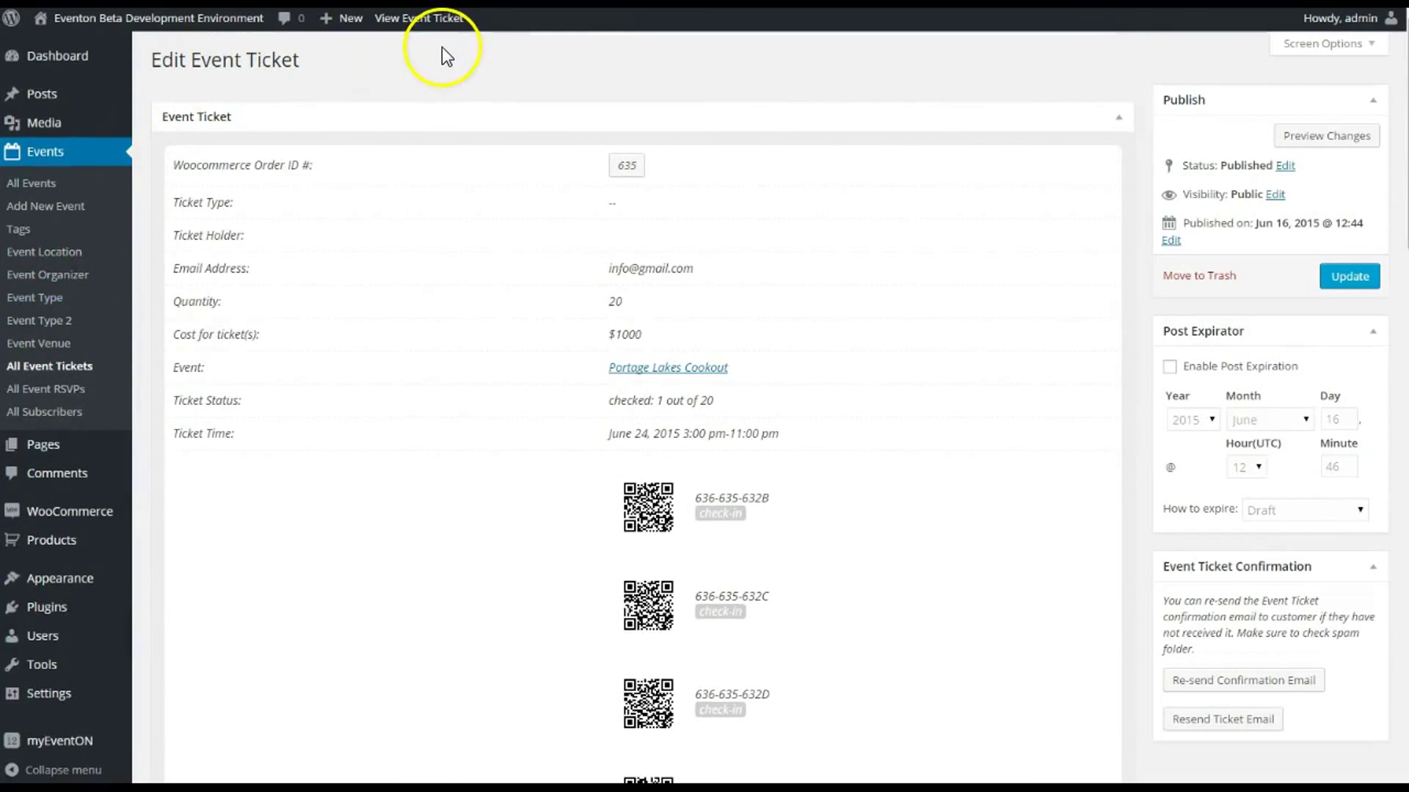
Resend the completed-order email for WooCommerce order #635 through Order Actions and save the order.
left_click(47, 514)
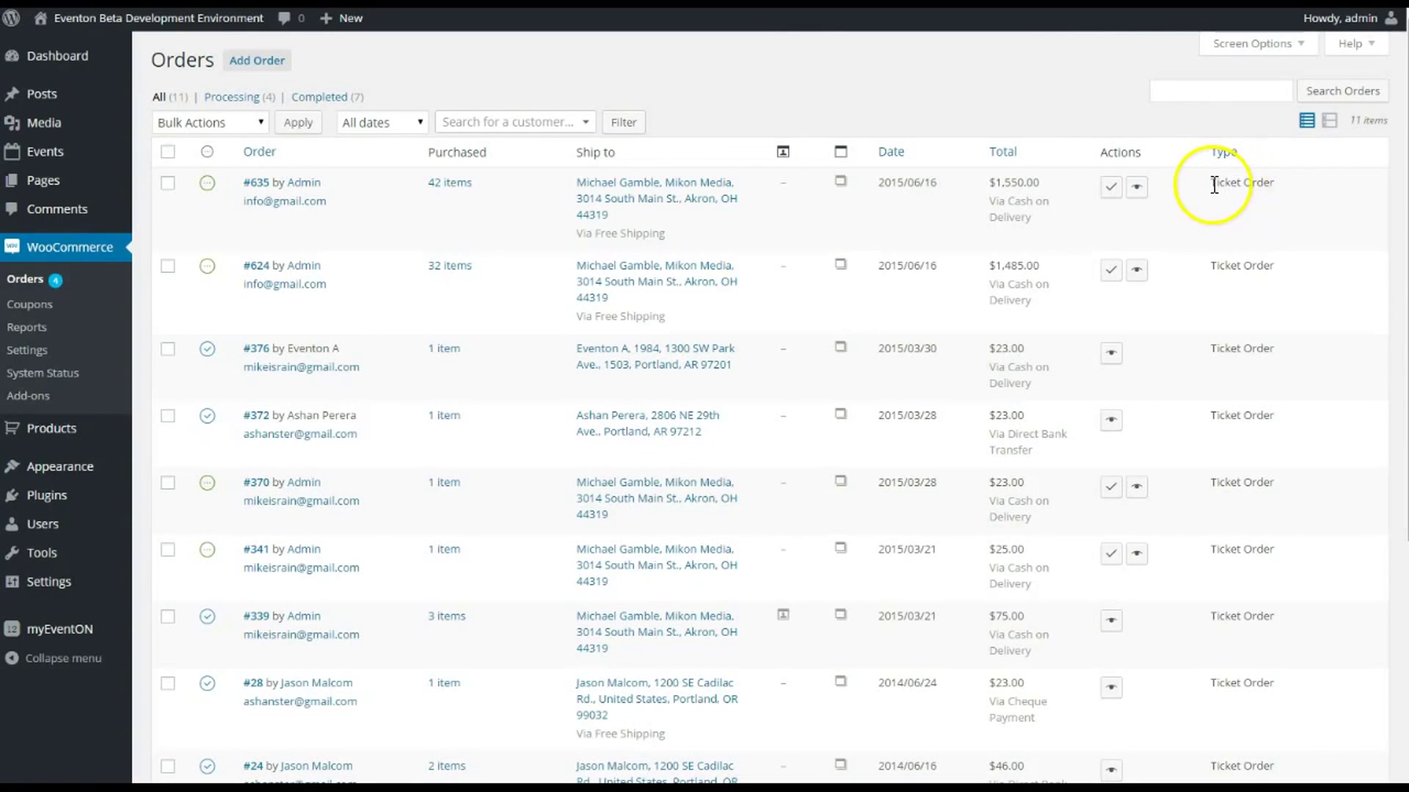
left_click(1136, 188)
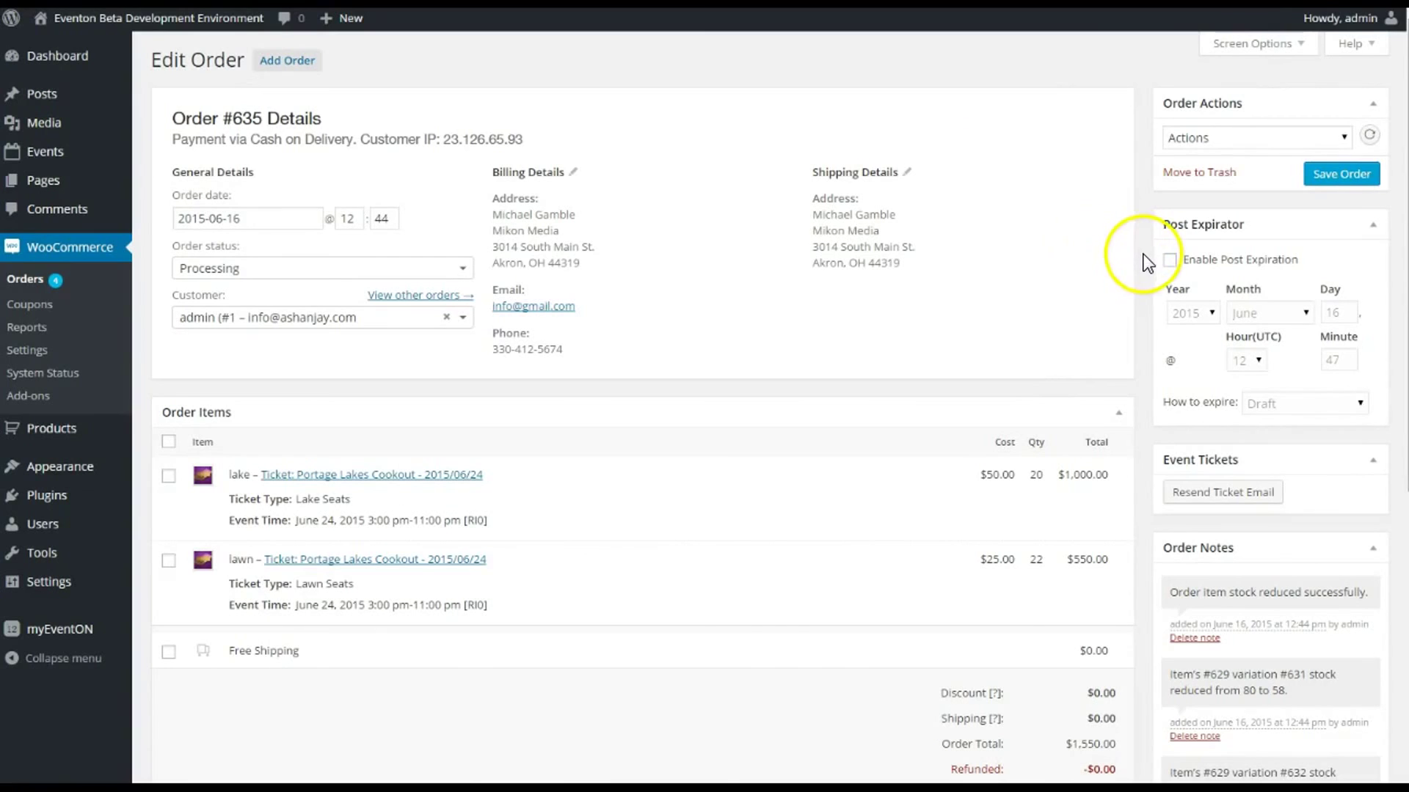
left_click(1211, 139)
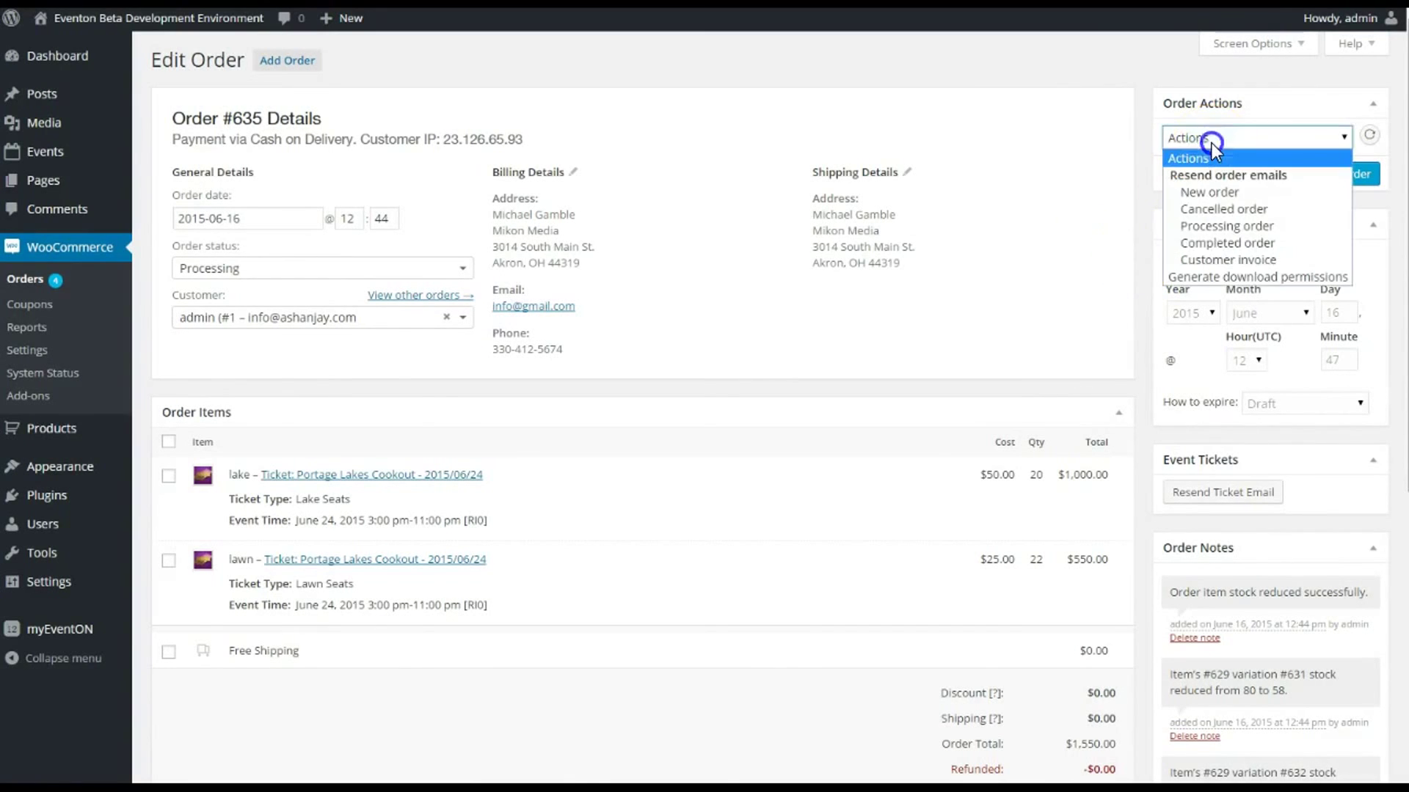
left_click(1227, 243)
left_click(1342, 176)
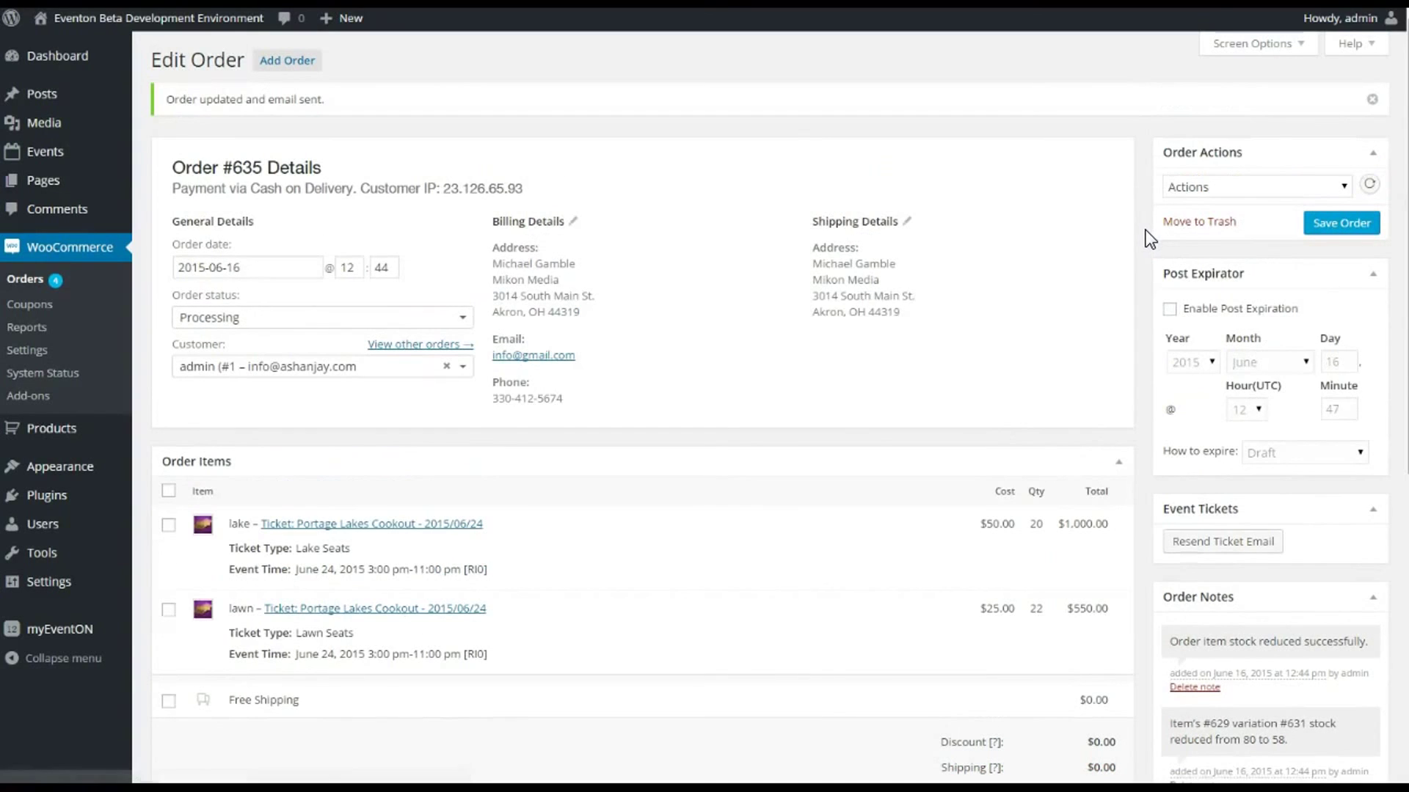
Set order #635's status to Completed and save it, confirming the $1,550.00 total.
left_click(1132, 236)
left_click(461, 317)
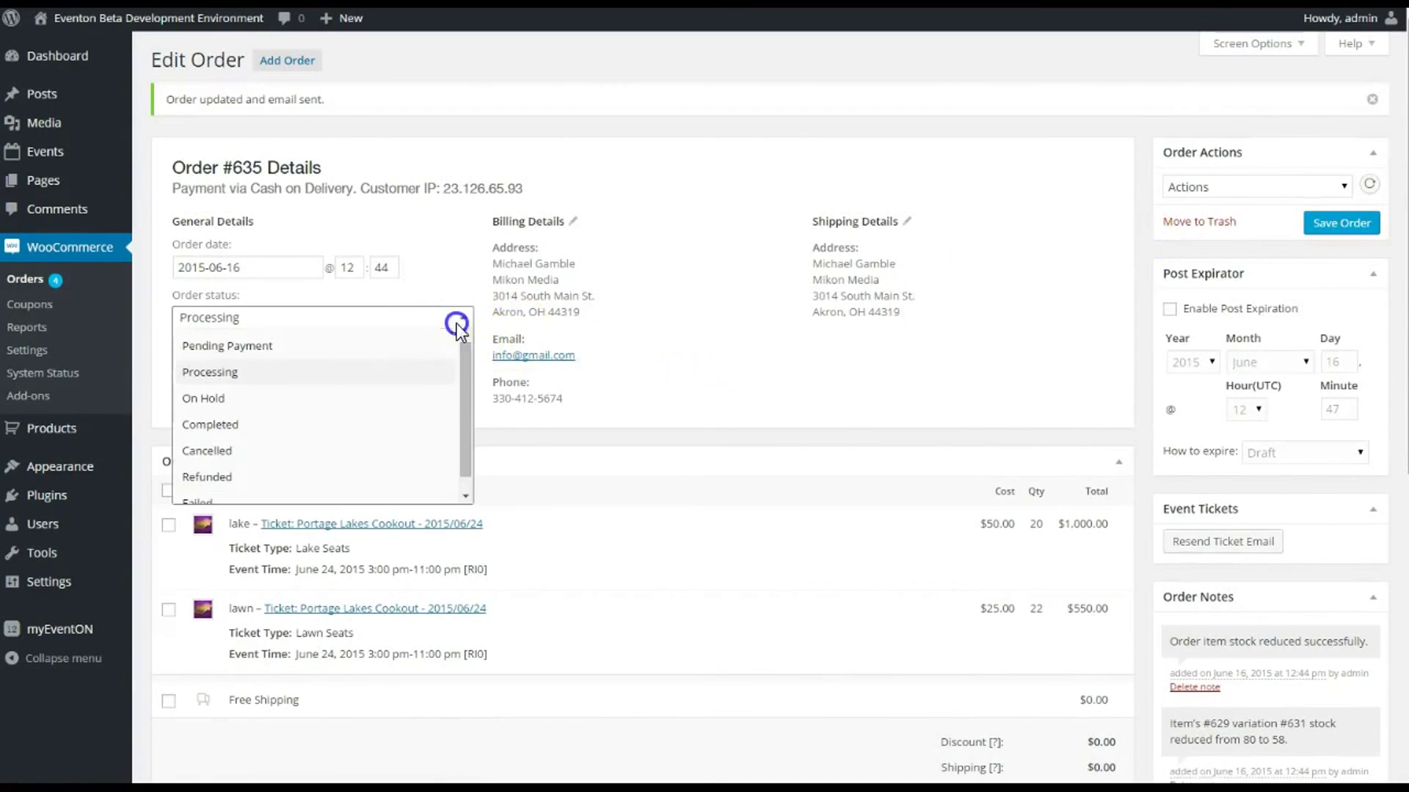
left_click(290, 412)
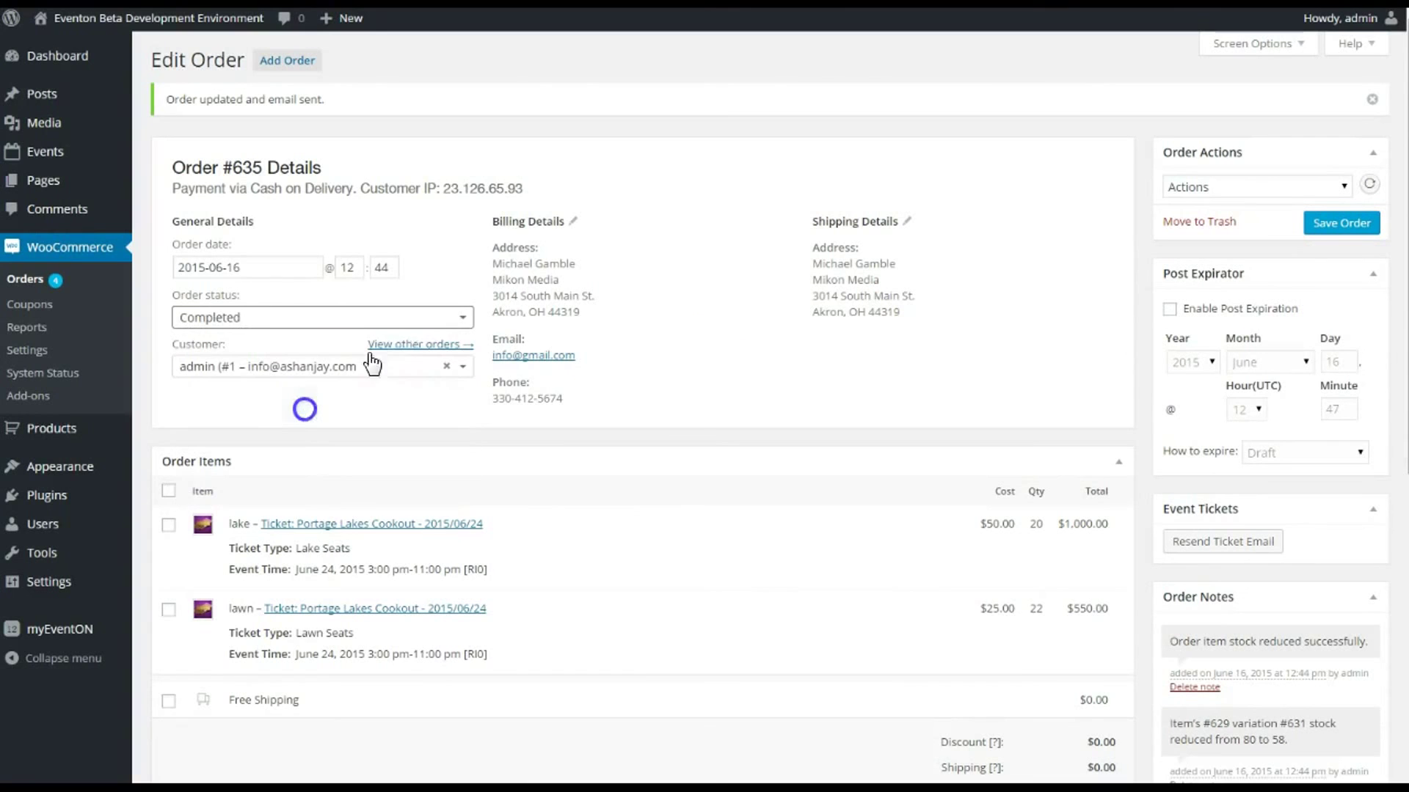
scroll(682, 297, "down", 6)
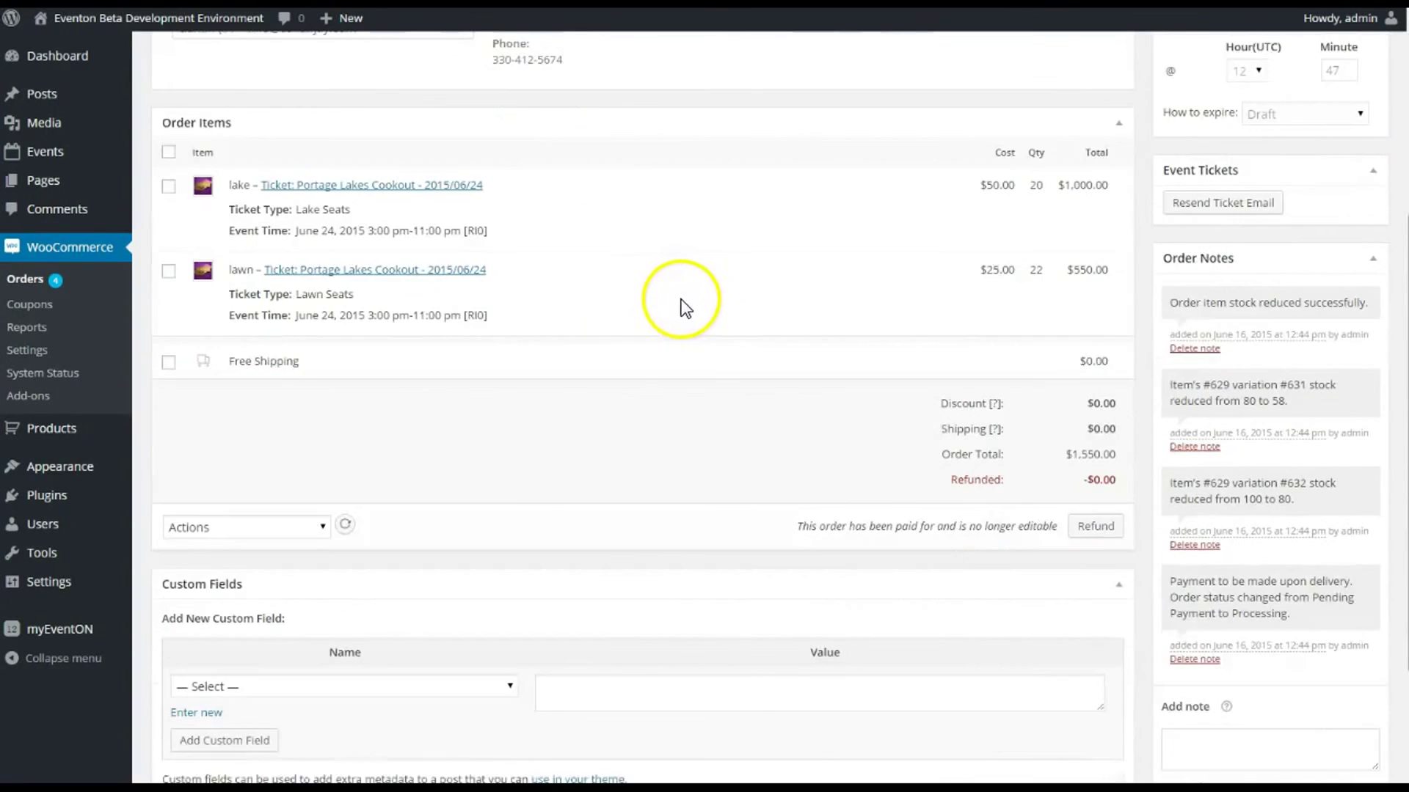
scroll(807, 290, "up", 3)
scroll(717, 321, "down", 3)
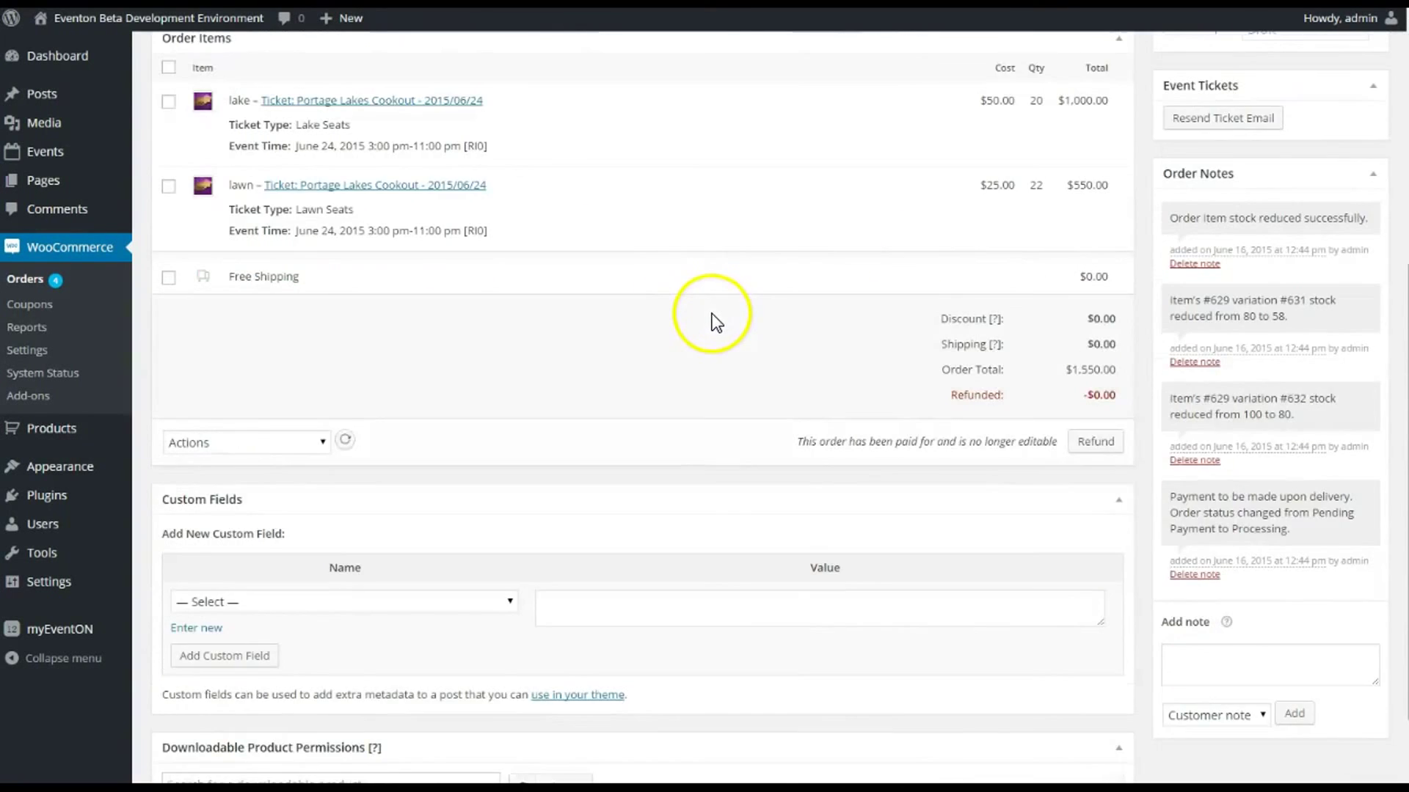
scroll(716, 320, "up", 6)
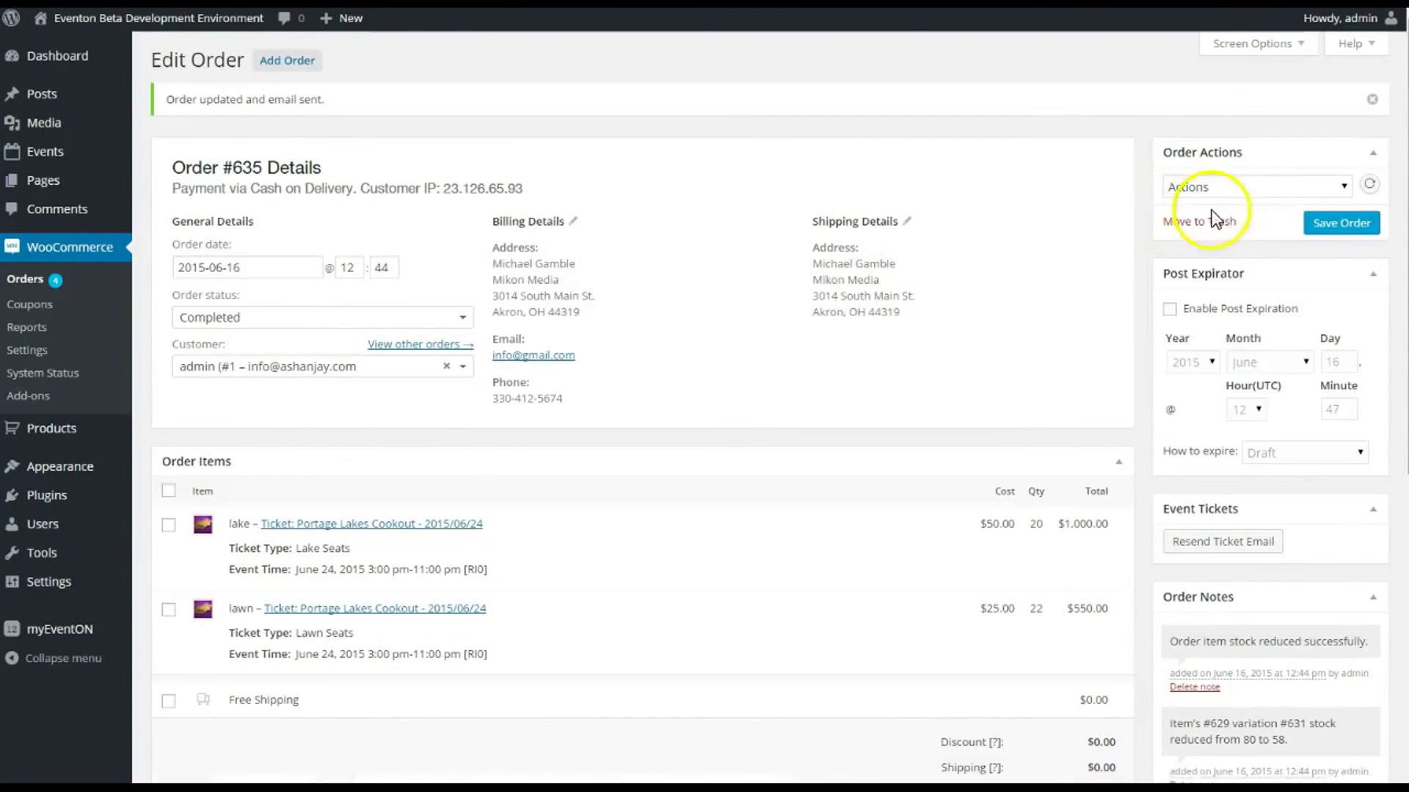
left_click(1338, 224)
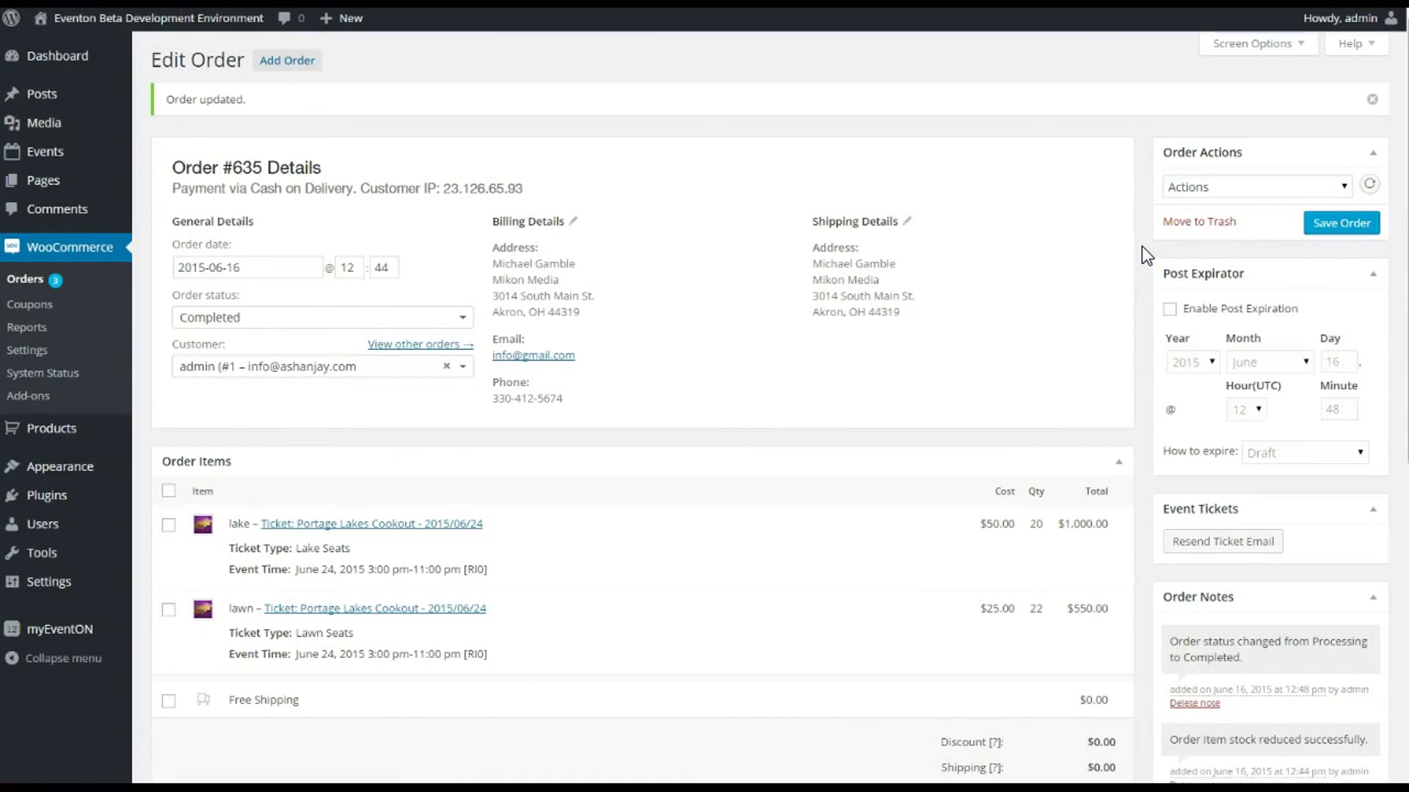
scroll(1142, 245, "down", 3)
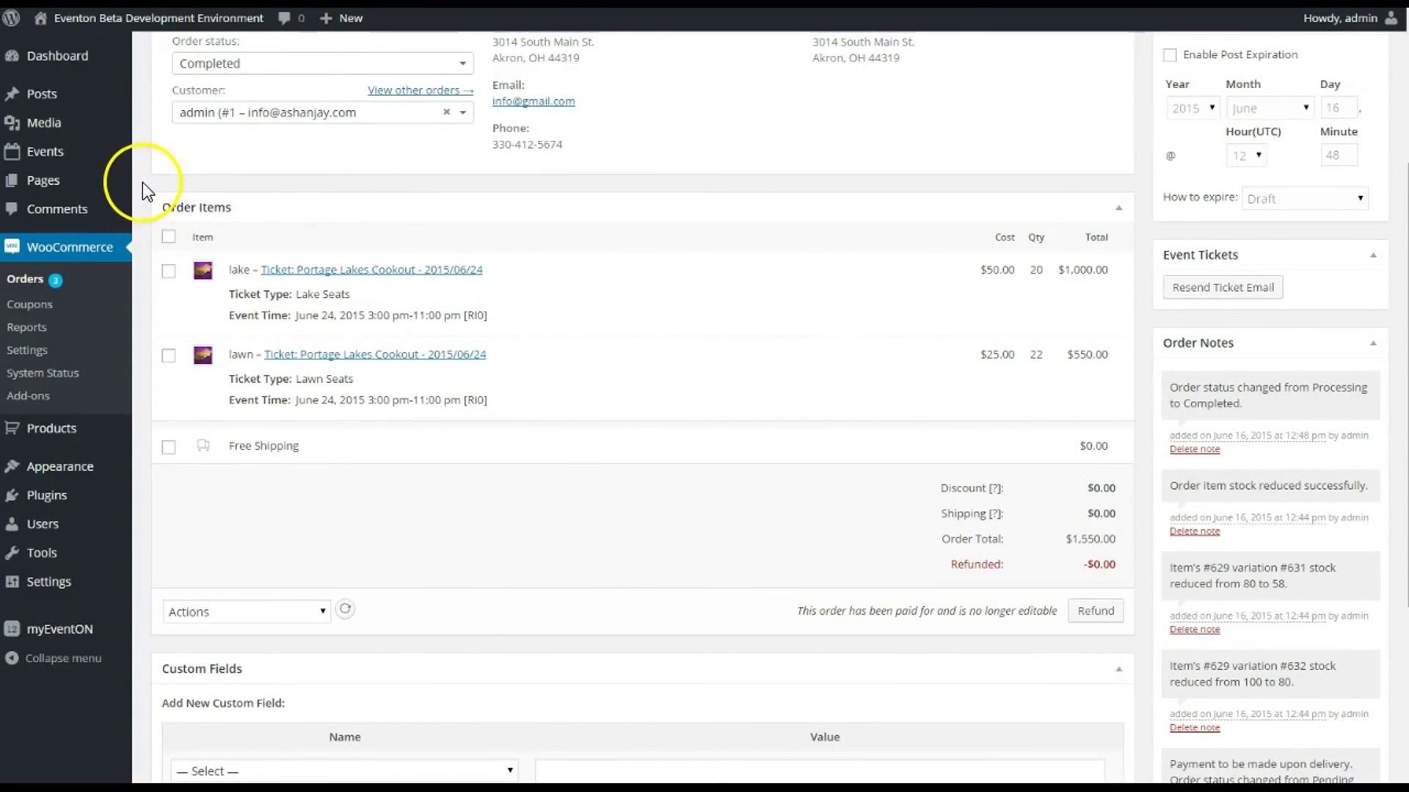
scroll(143, 184, "up", 5)
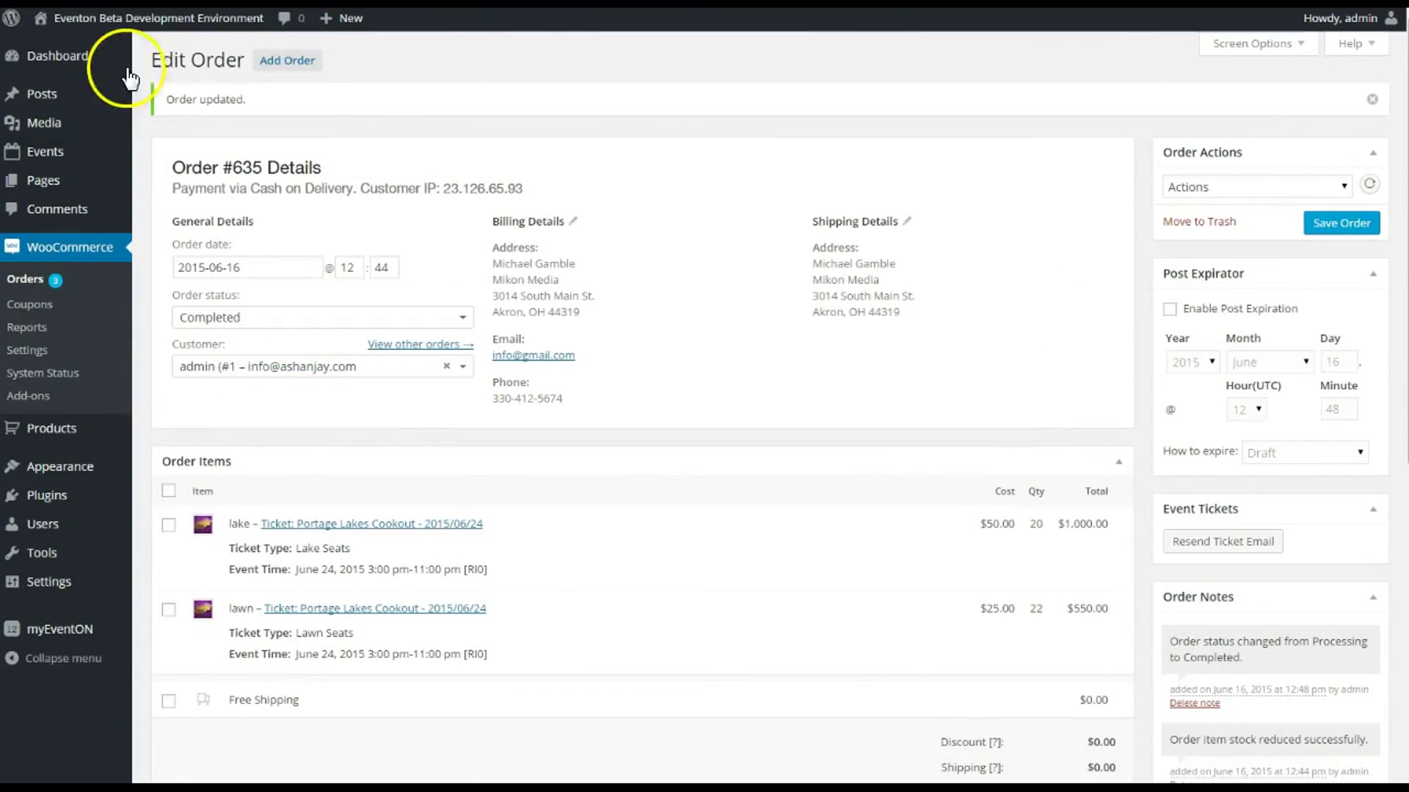
mouse_move(11, 18)
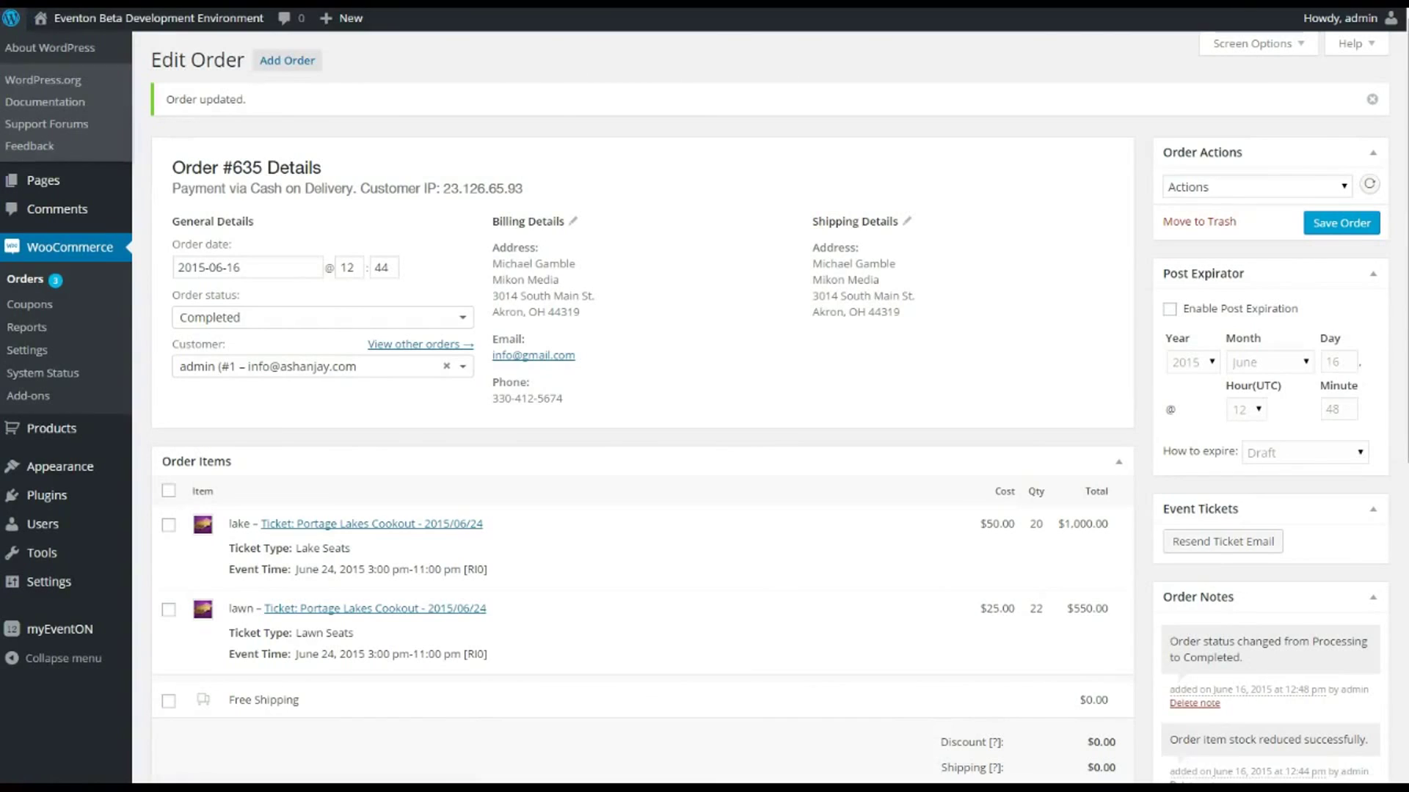